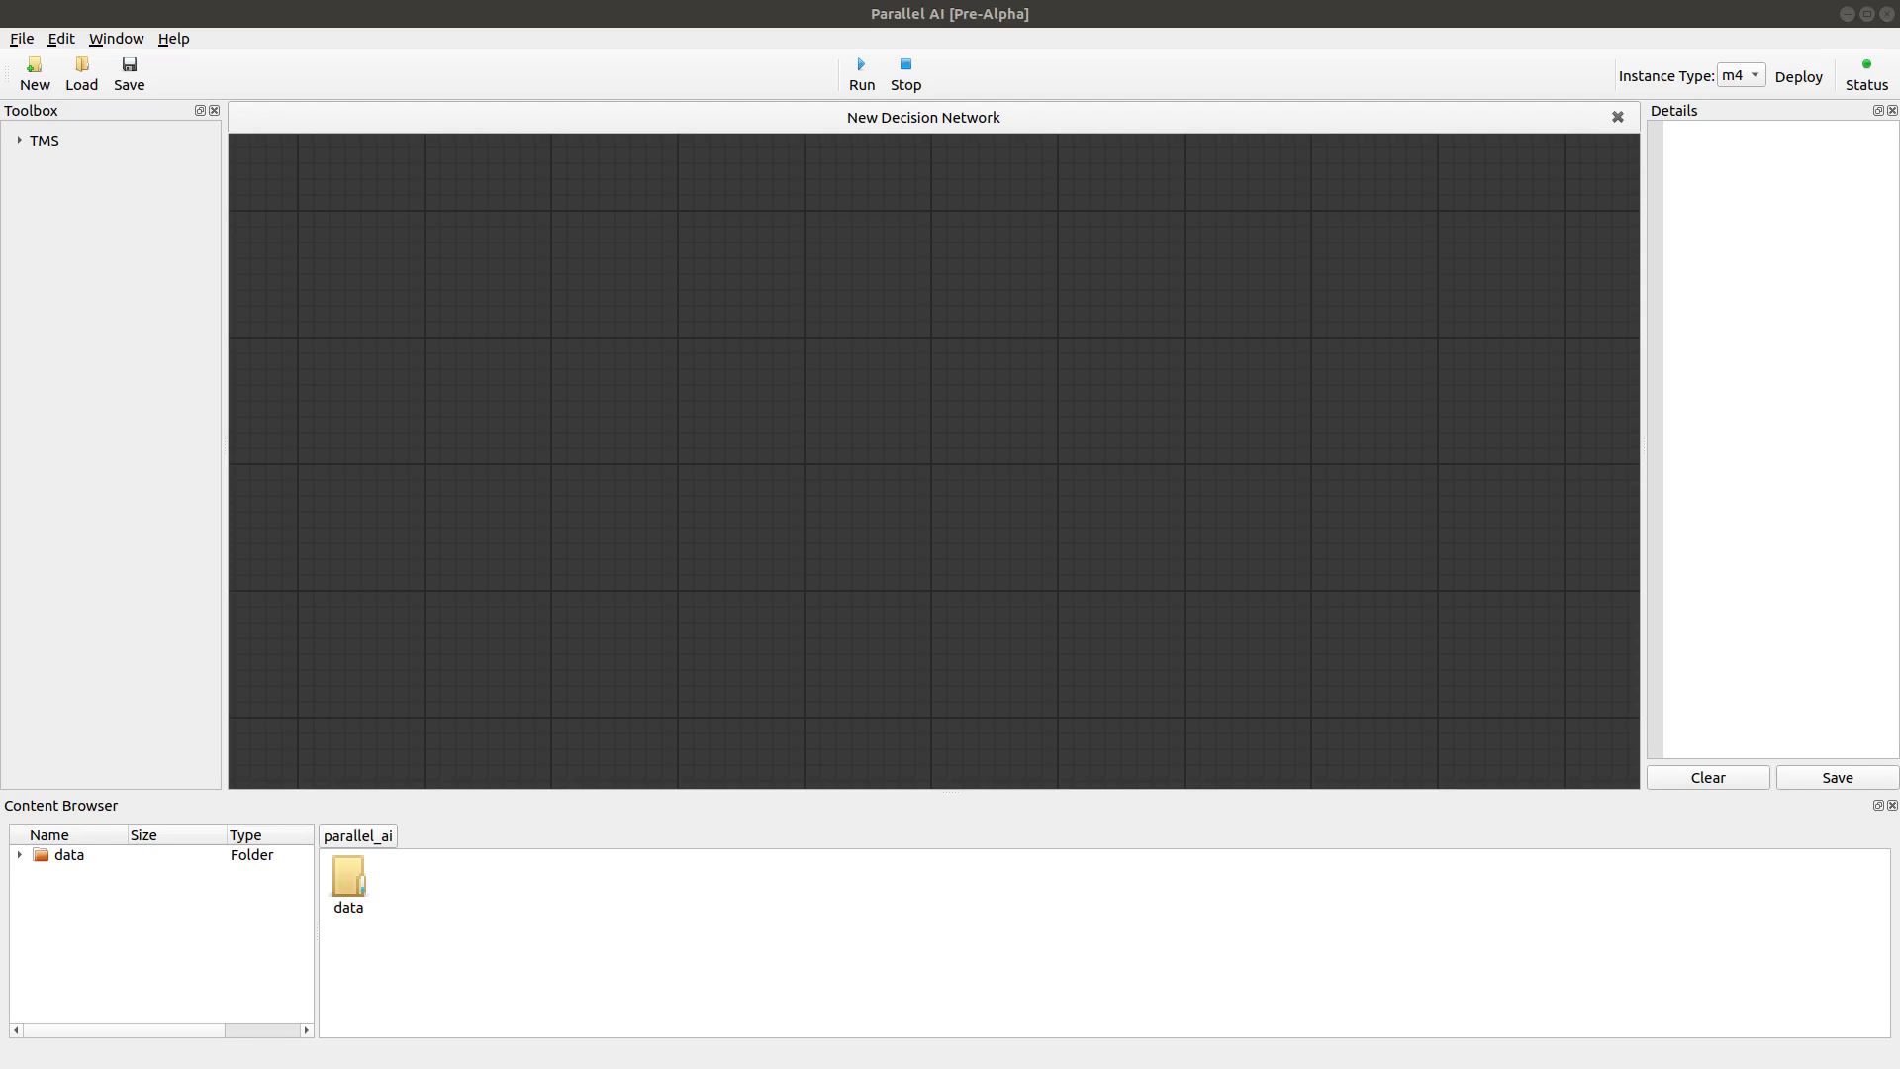
Create a RoutingSystem agent in the parallel_ai folder and place it in the middle of the new decision network.
right_click(495, 896)
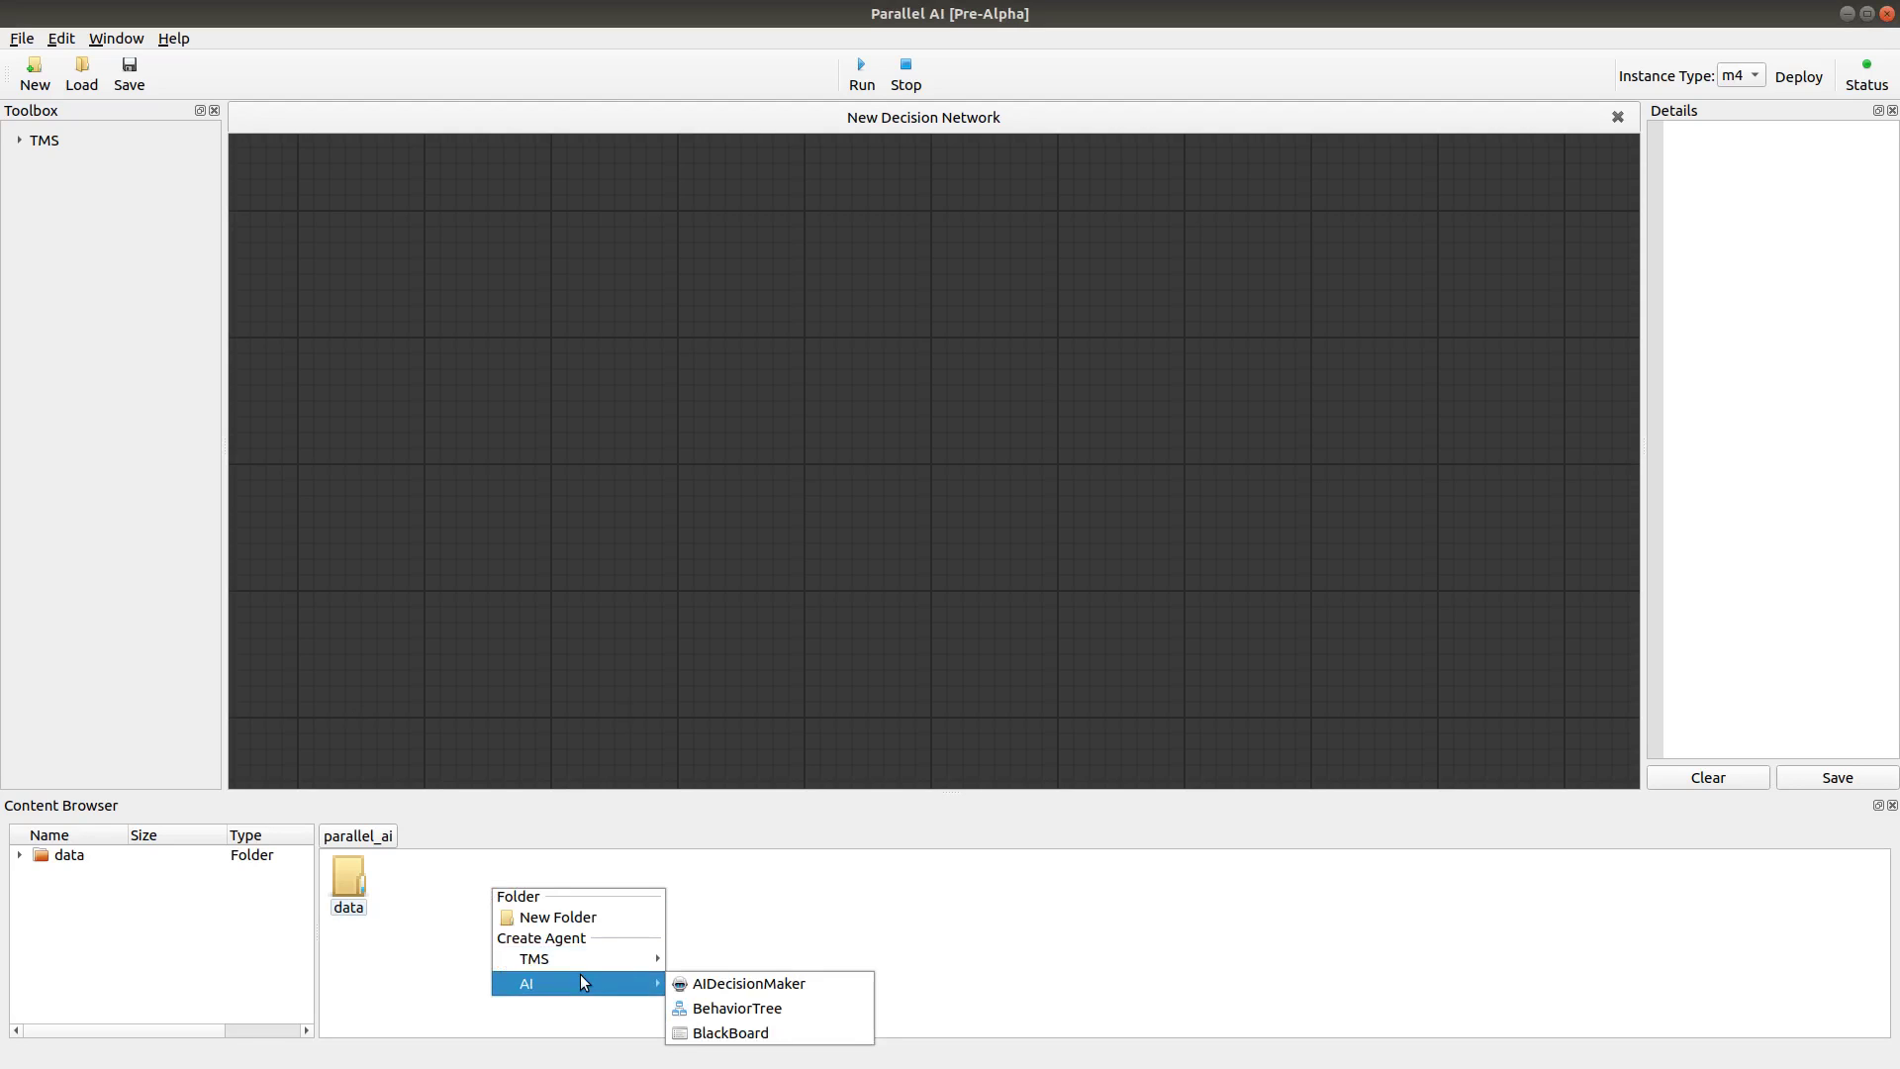
mouse_move(583, 956)
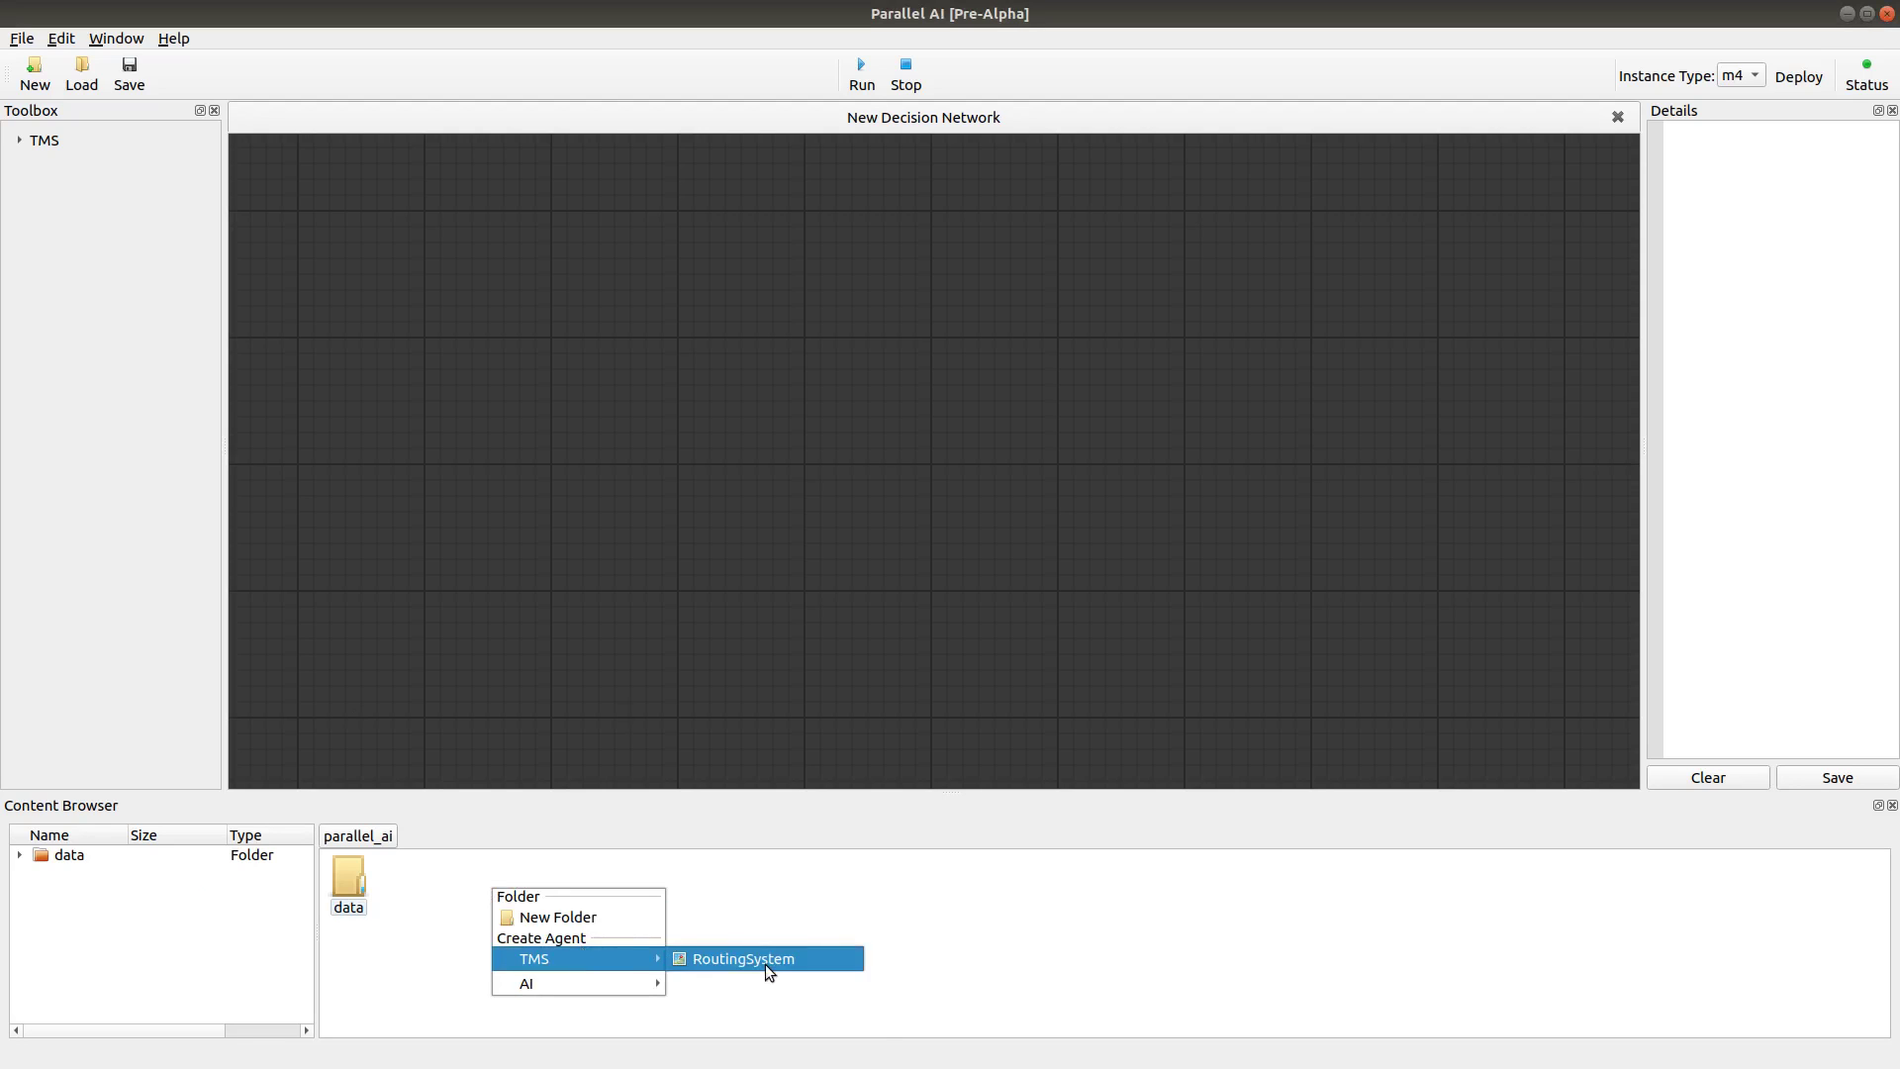
click(764, 965)
drag(495, 881, 814, 398)
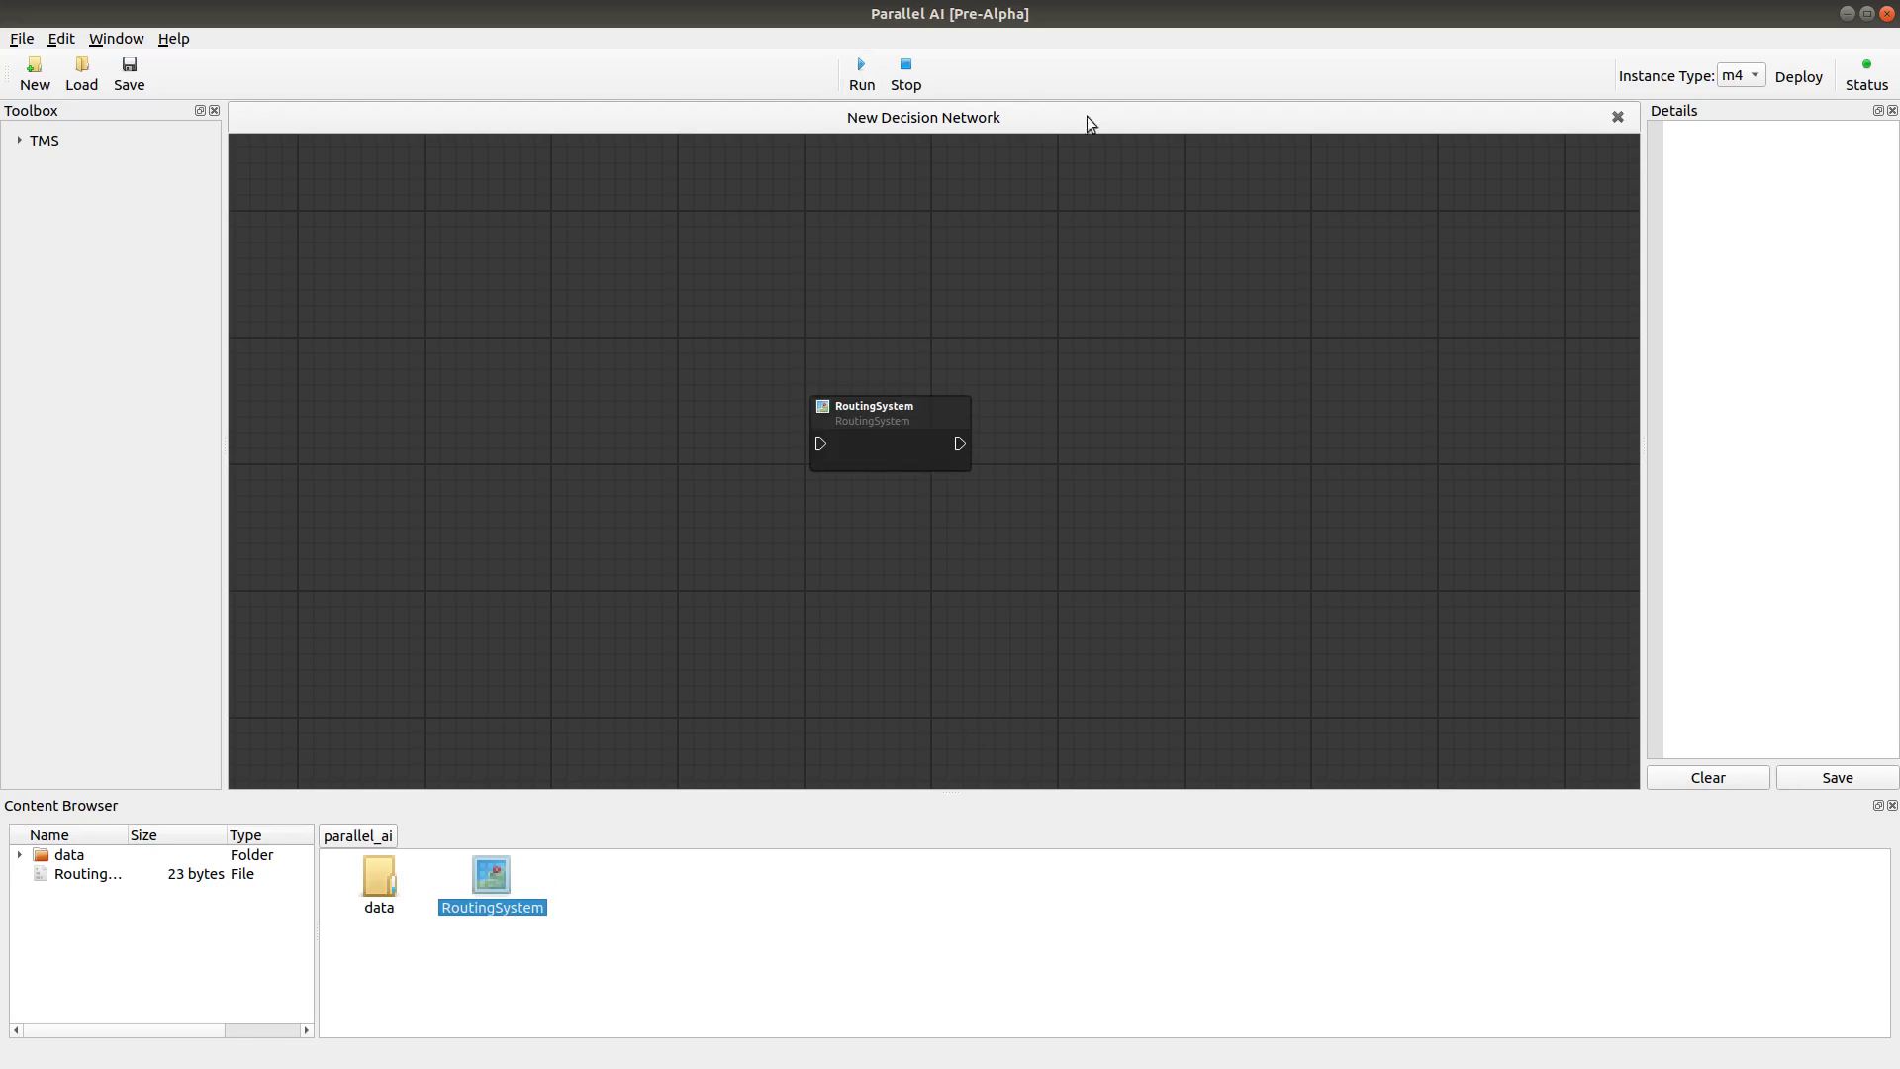
Open the RoutingSystem agent's graph and add an Event PreSimulation node near its upper-left corner.
double_click(899, 416)
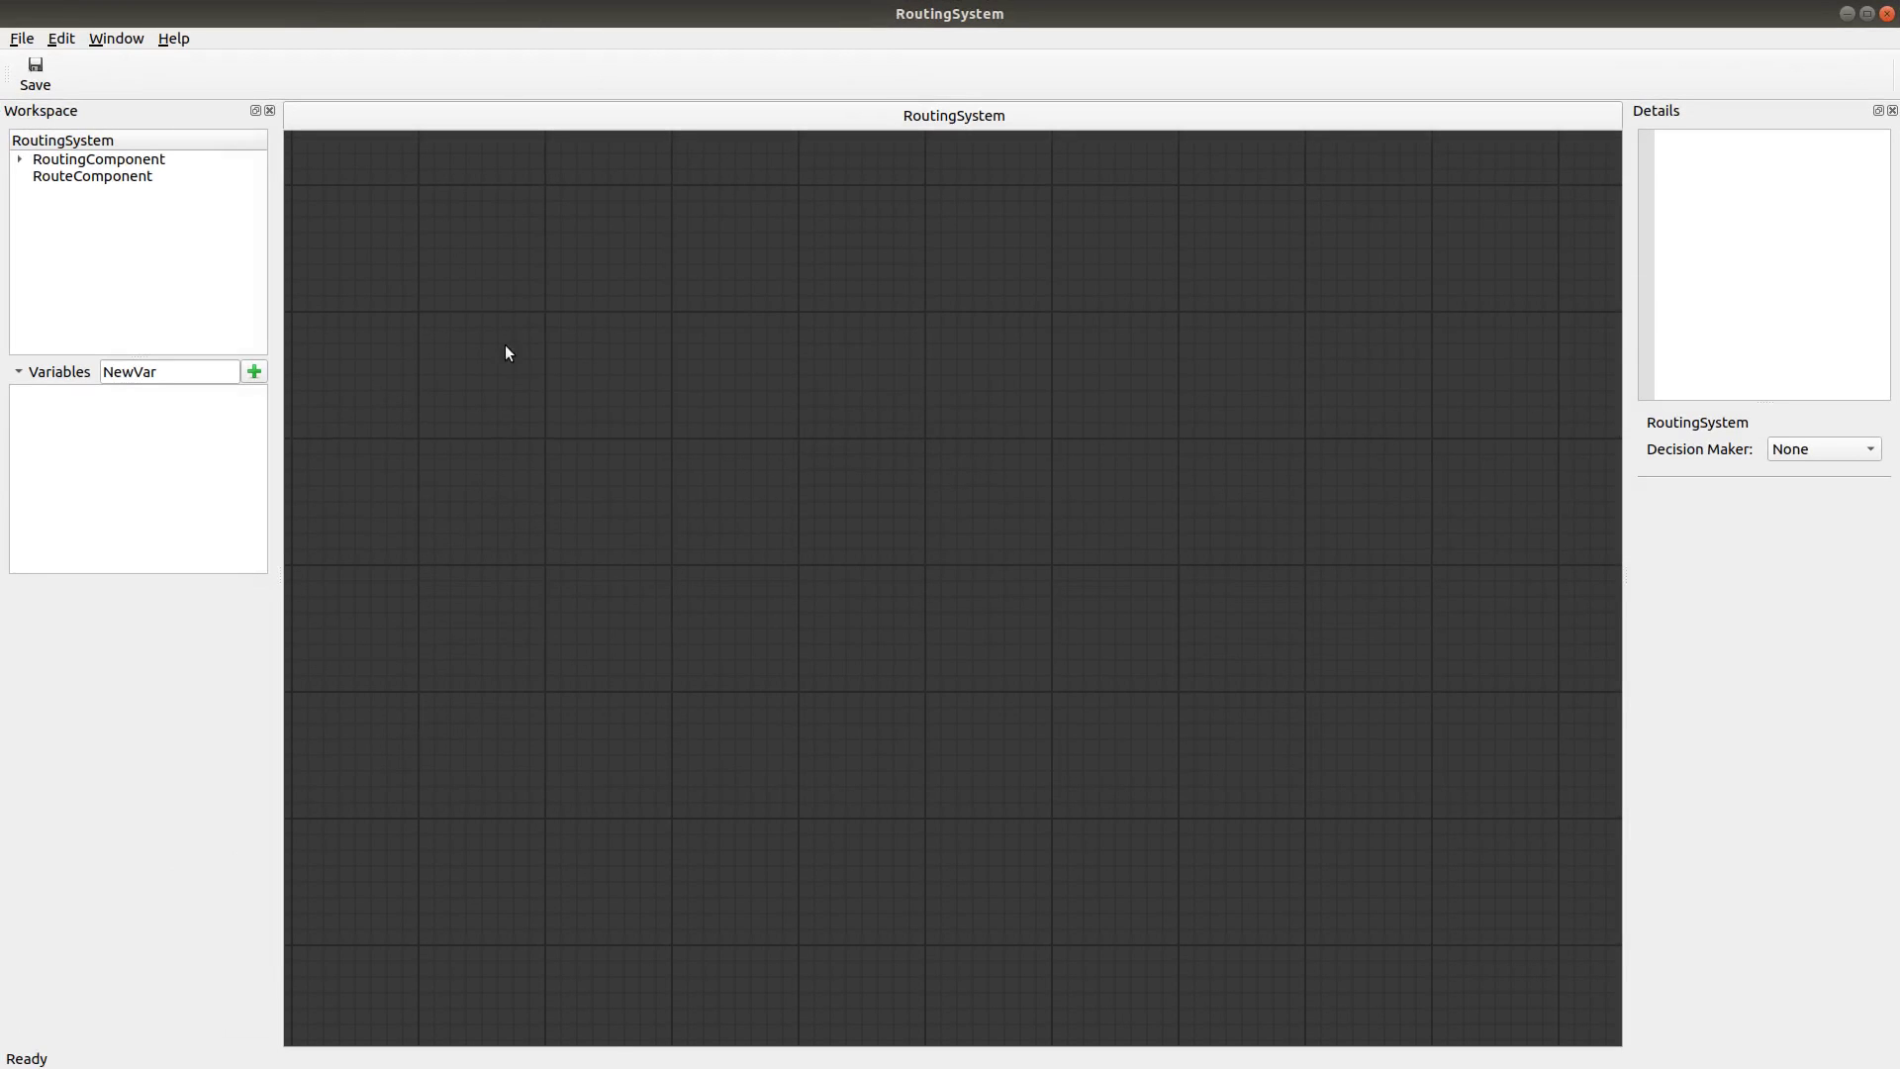
right_click(498, 244)
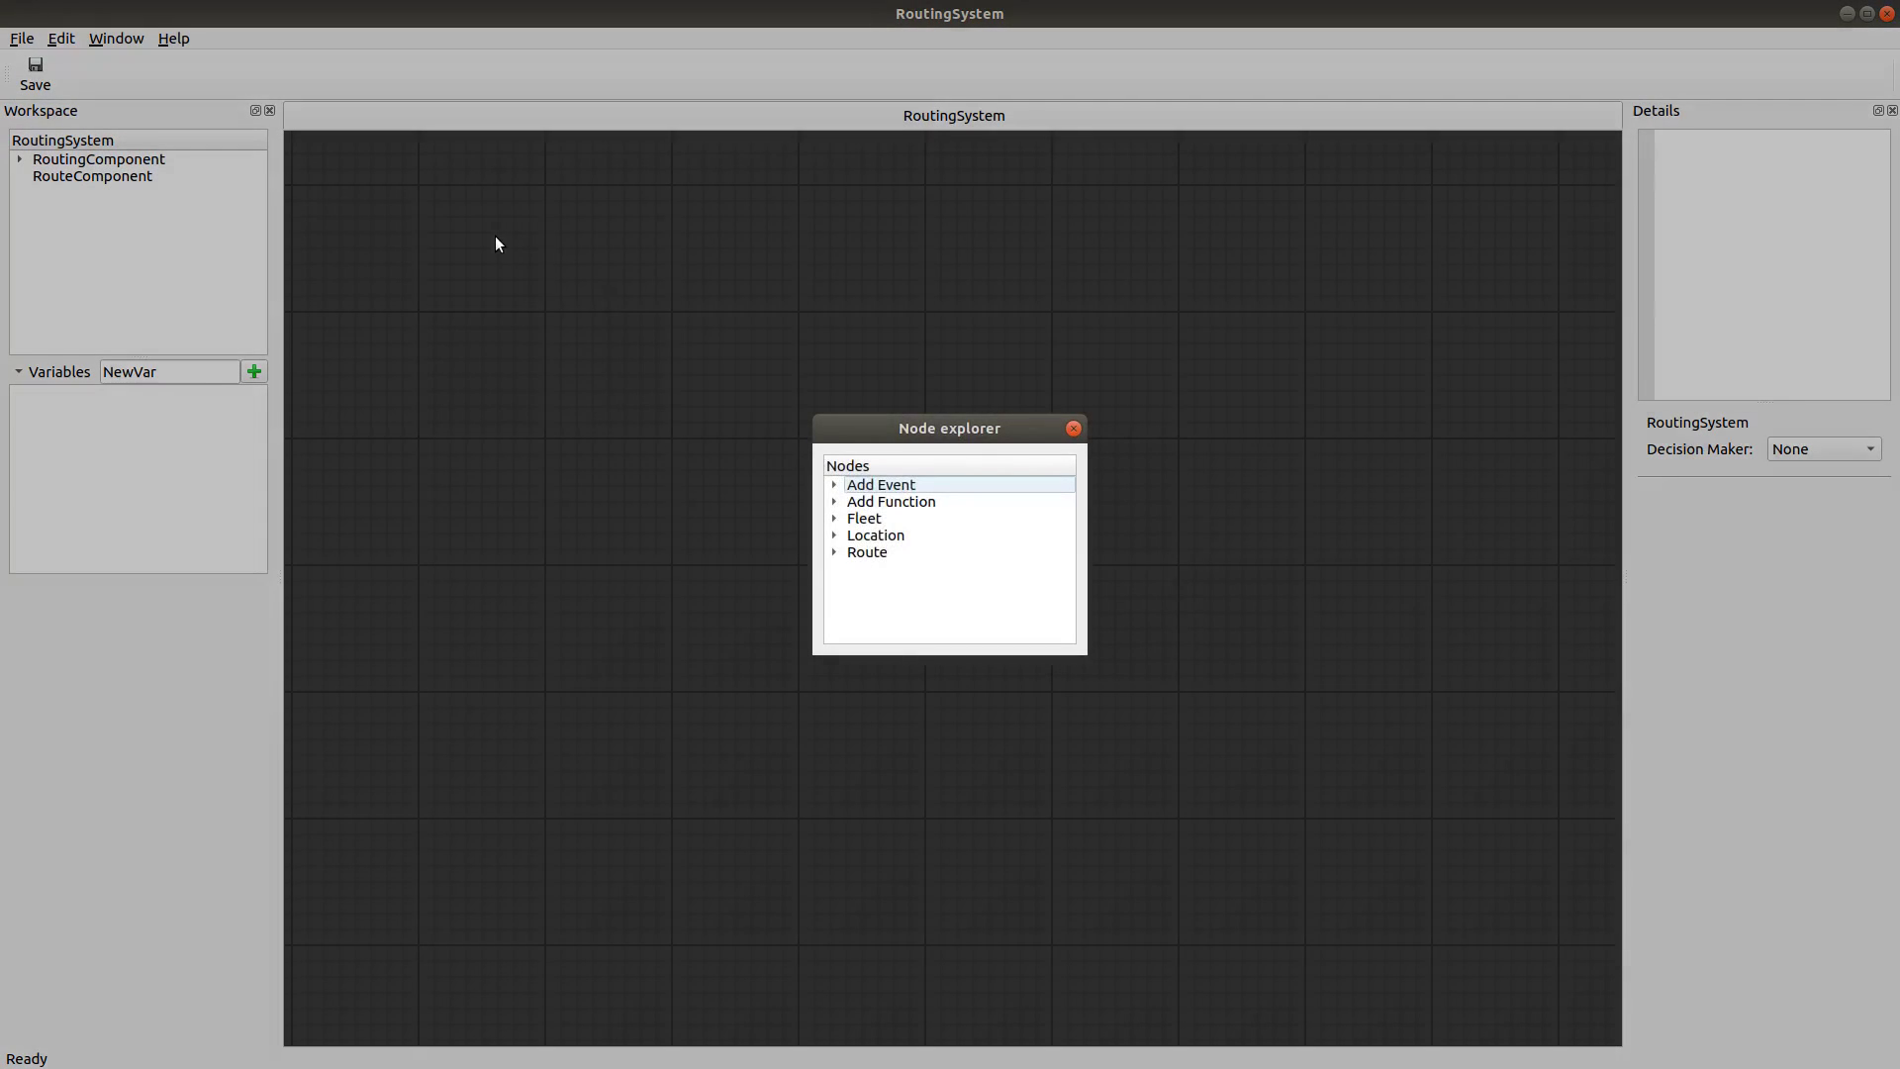
click(835, 485)
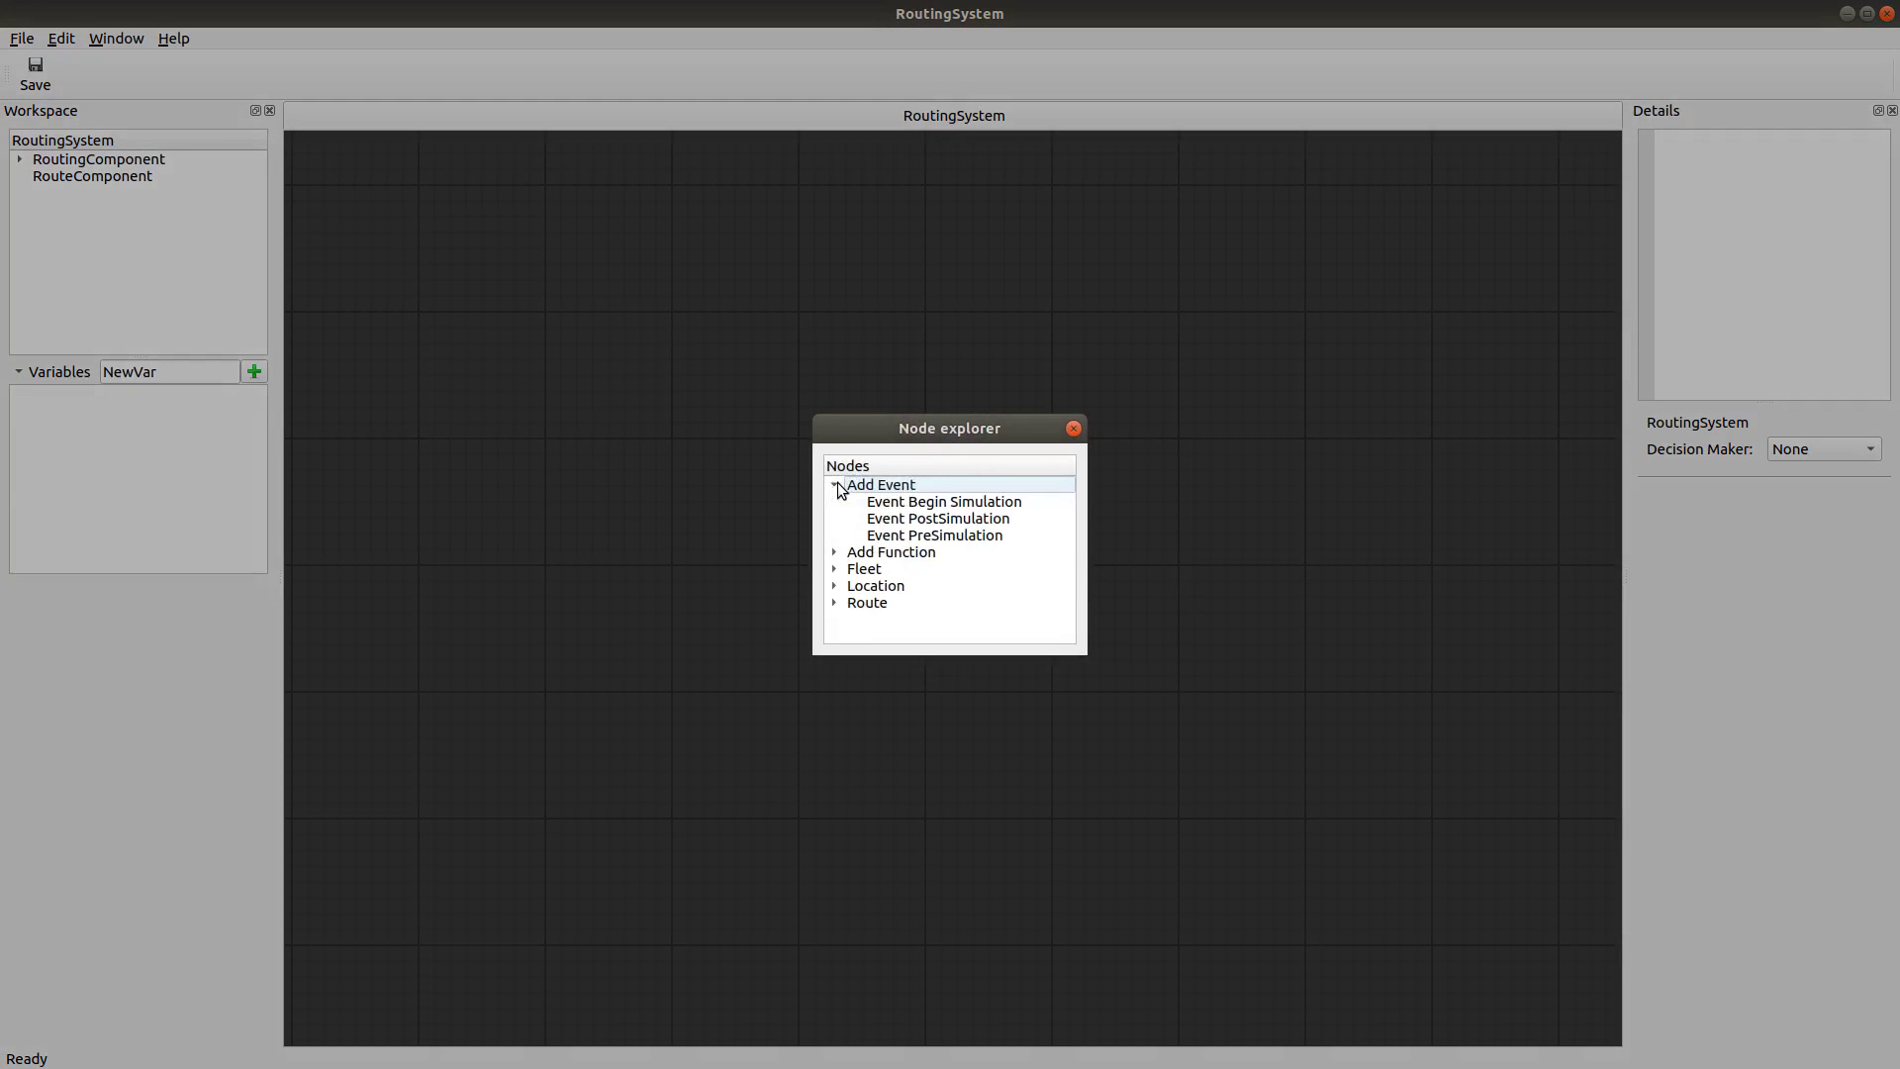
double_click(975, 539)
drag(549, 259, 481, 252)
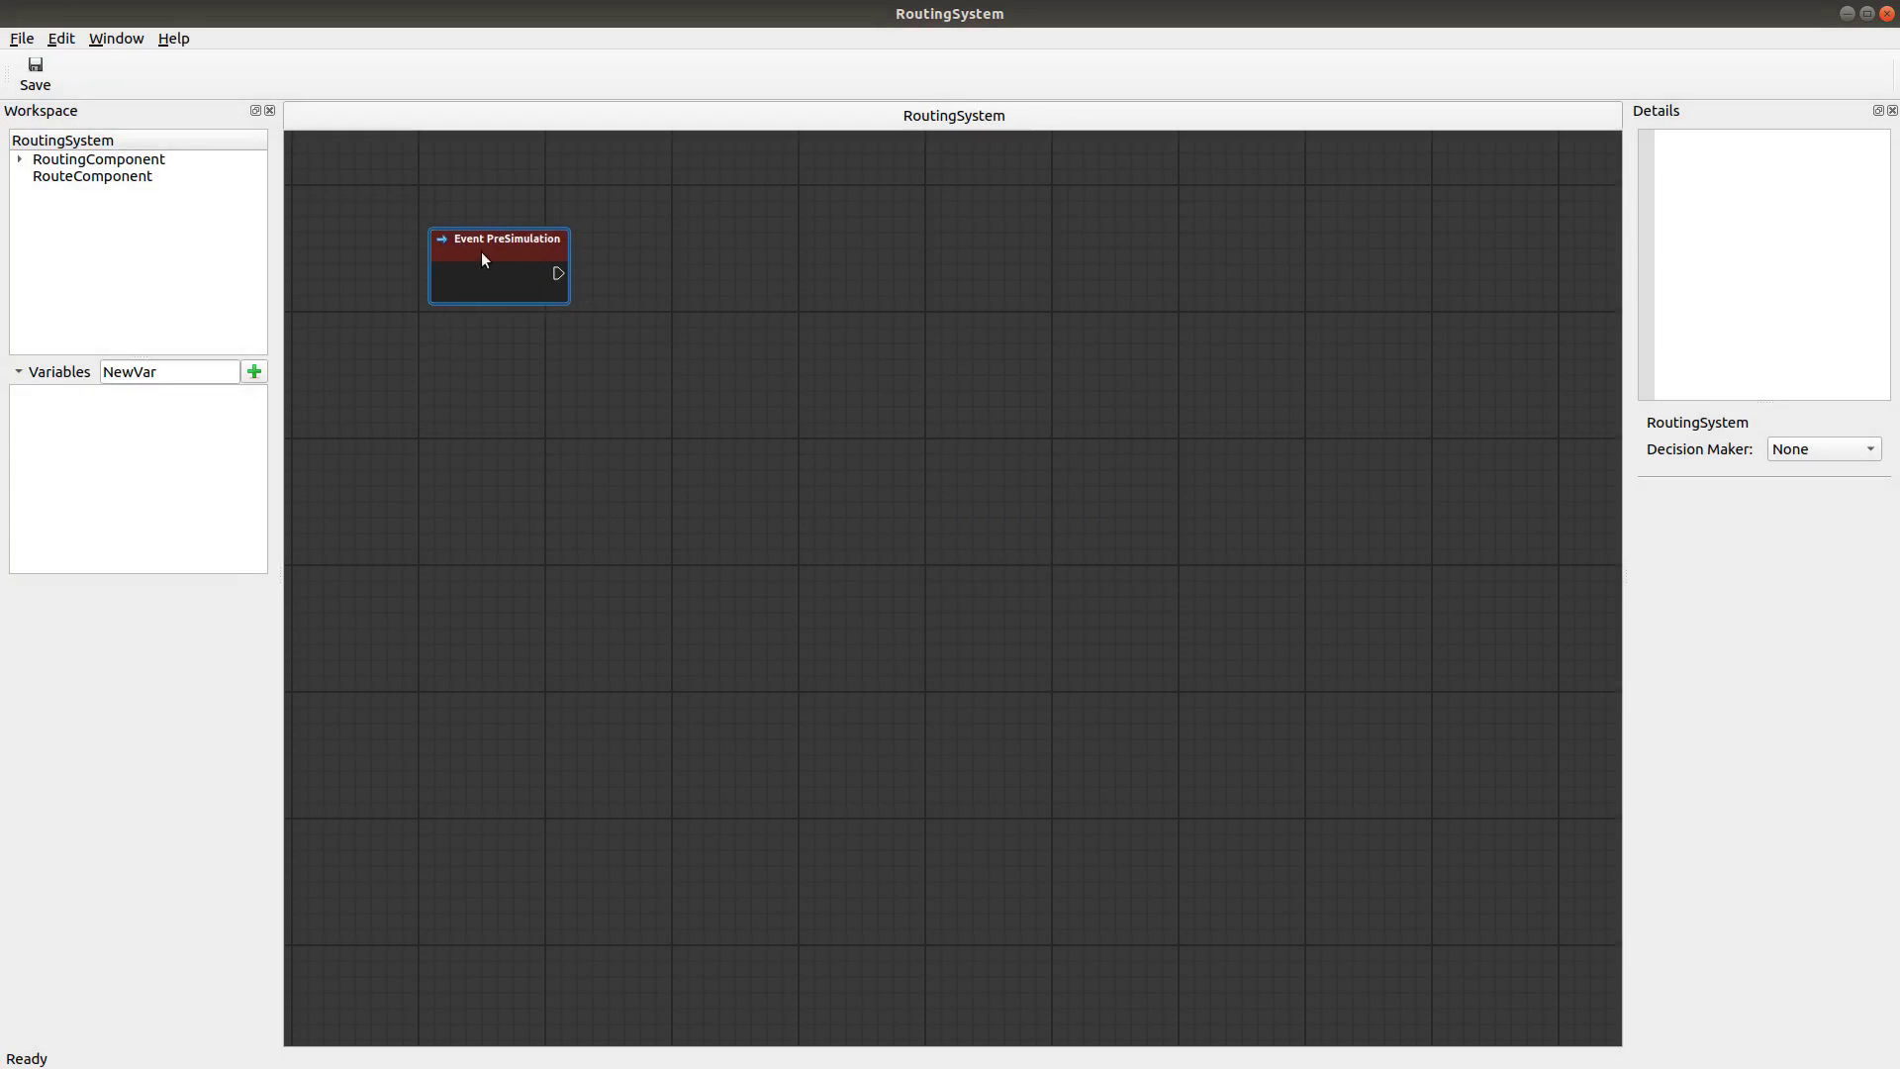
Add an Event PostSimulation node and place it well below the Event PreSimulation node.
right_click(465, 524)
click(834, 485)
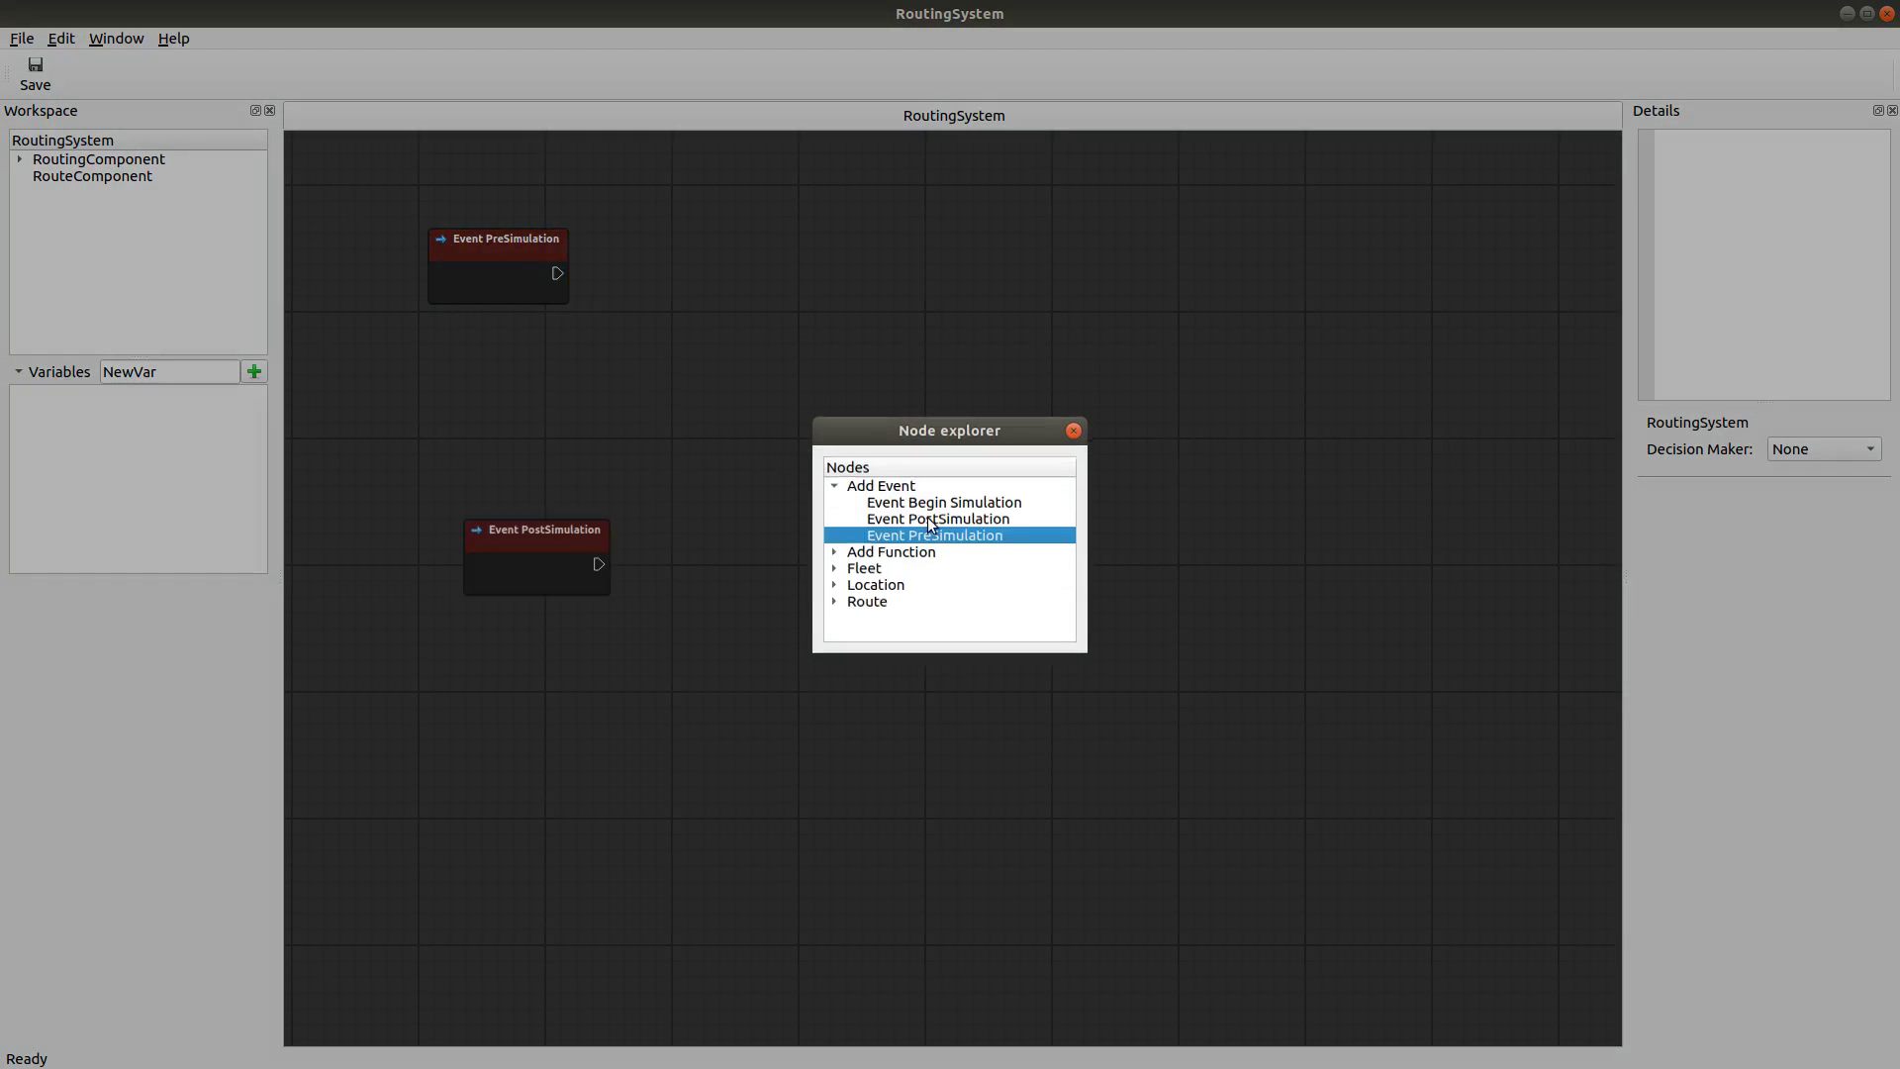
double_click(929, 519)
drag(529, 527, 479, 629)
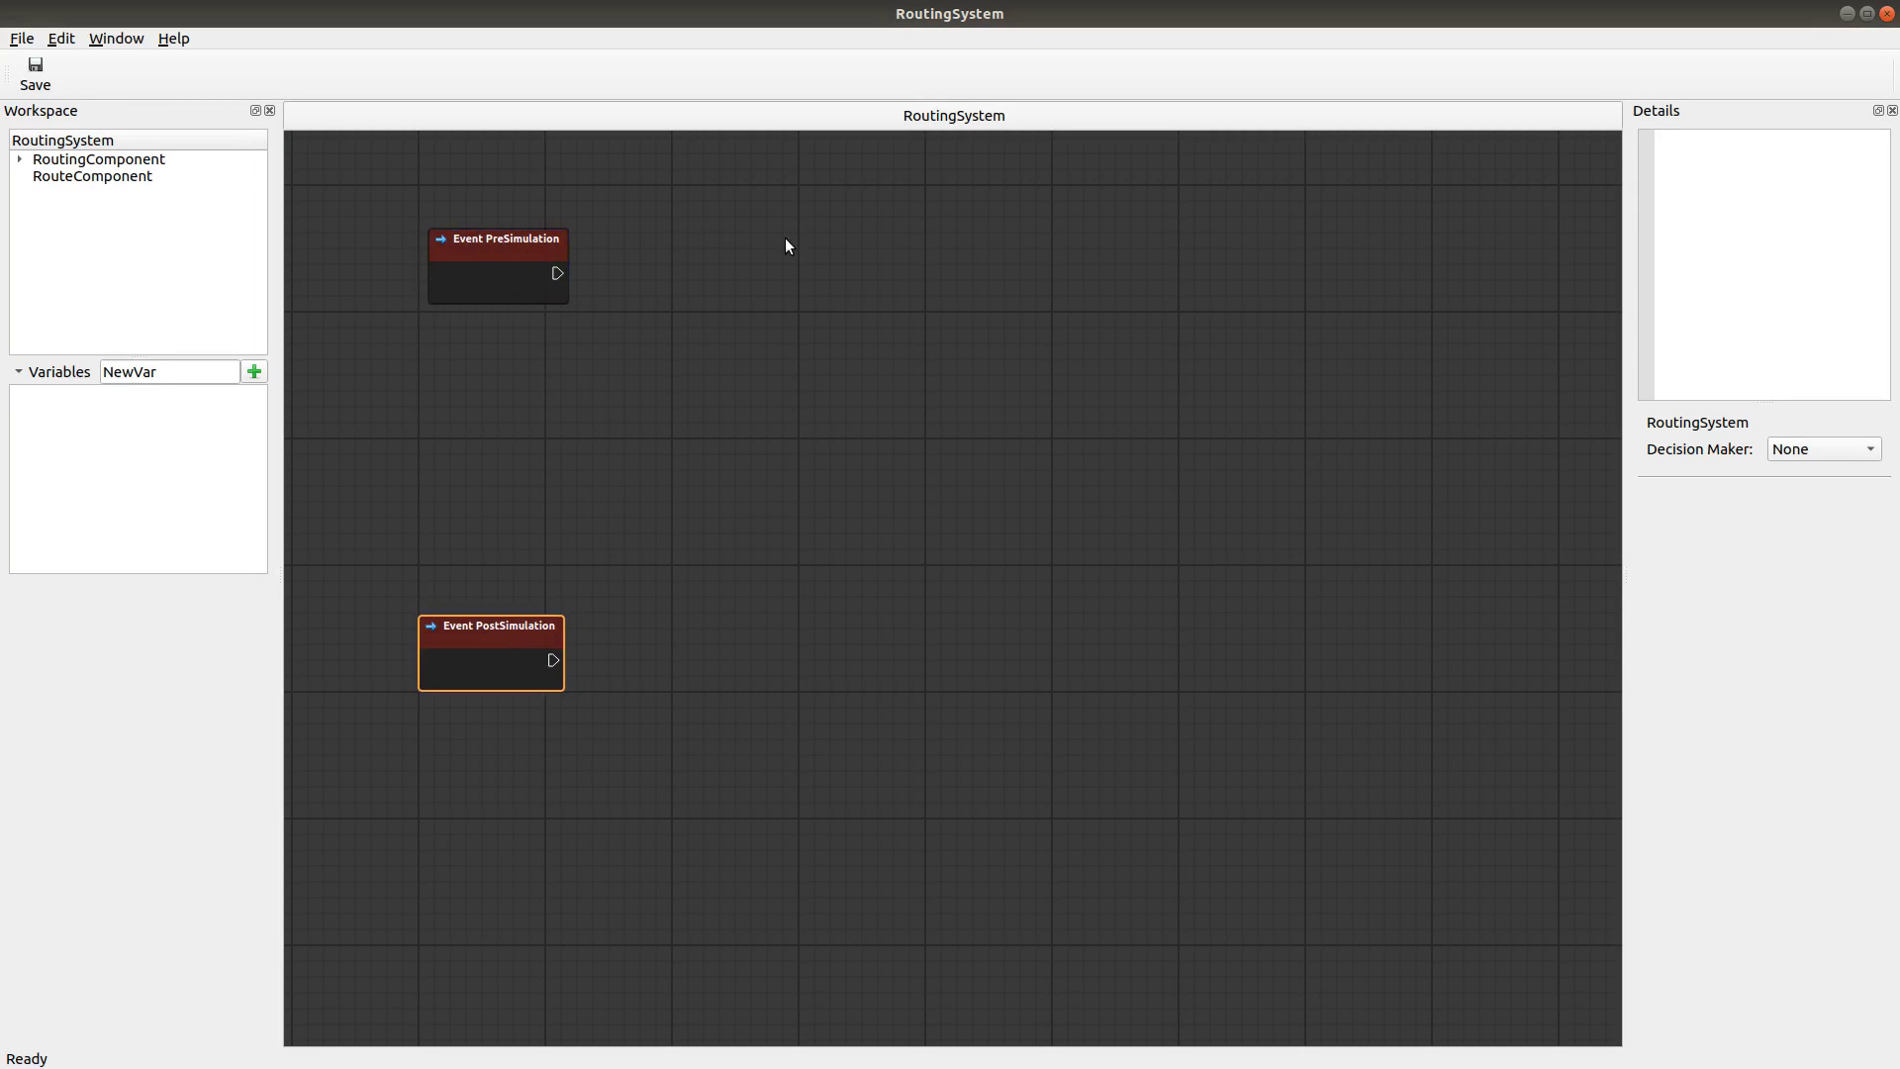
Add a Set Component Semantics function node beside Event PreSimulation and connect the event's execution output to it.
click(20, 159)
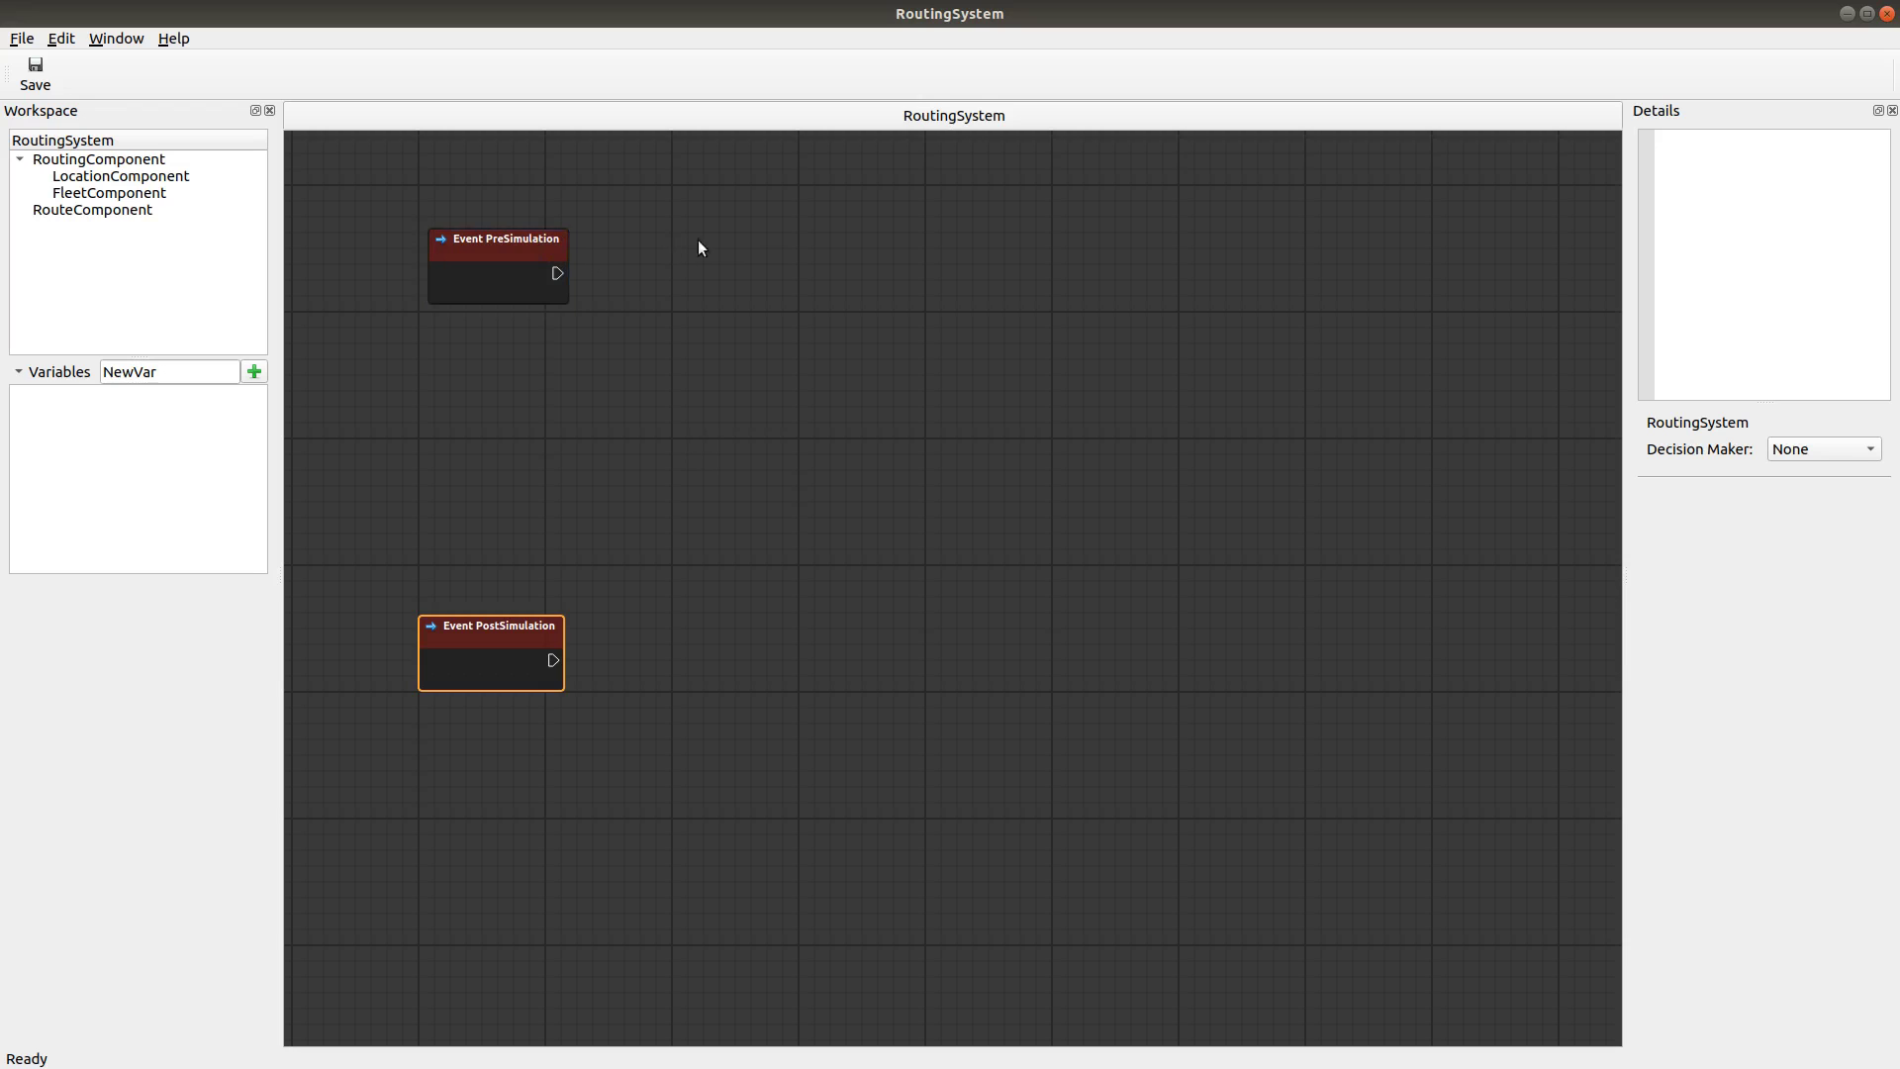
right_click(746, 251)
click(835, 501)
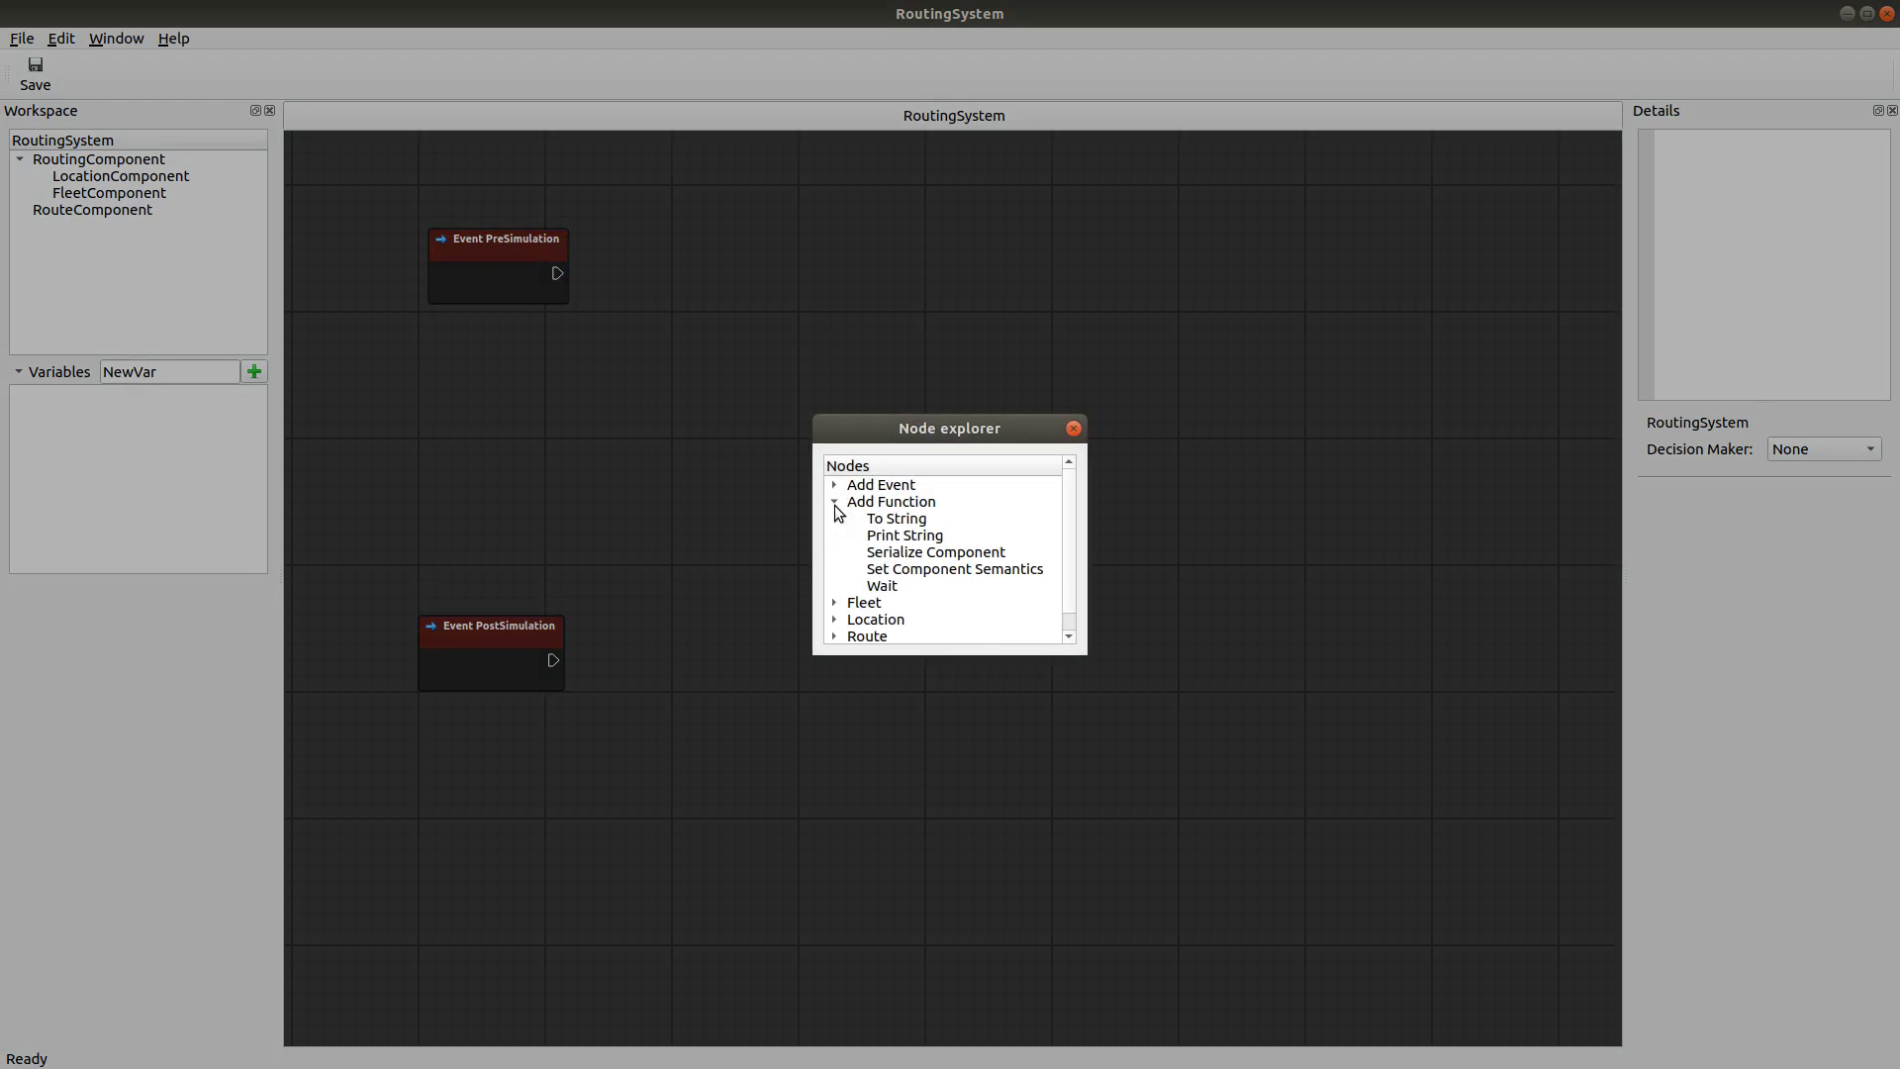
double_click(935, 577)
drag(796, 254, 734, 246)
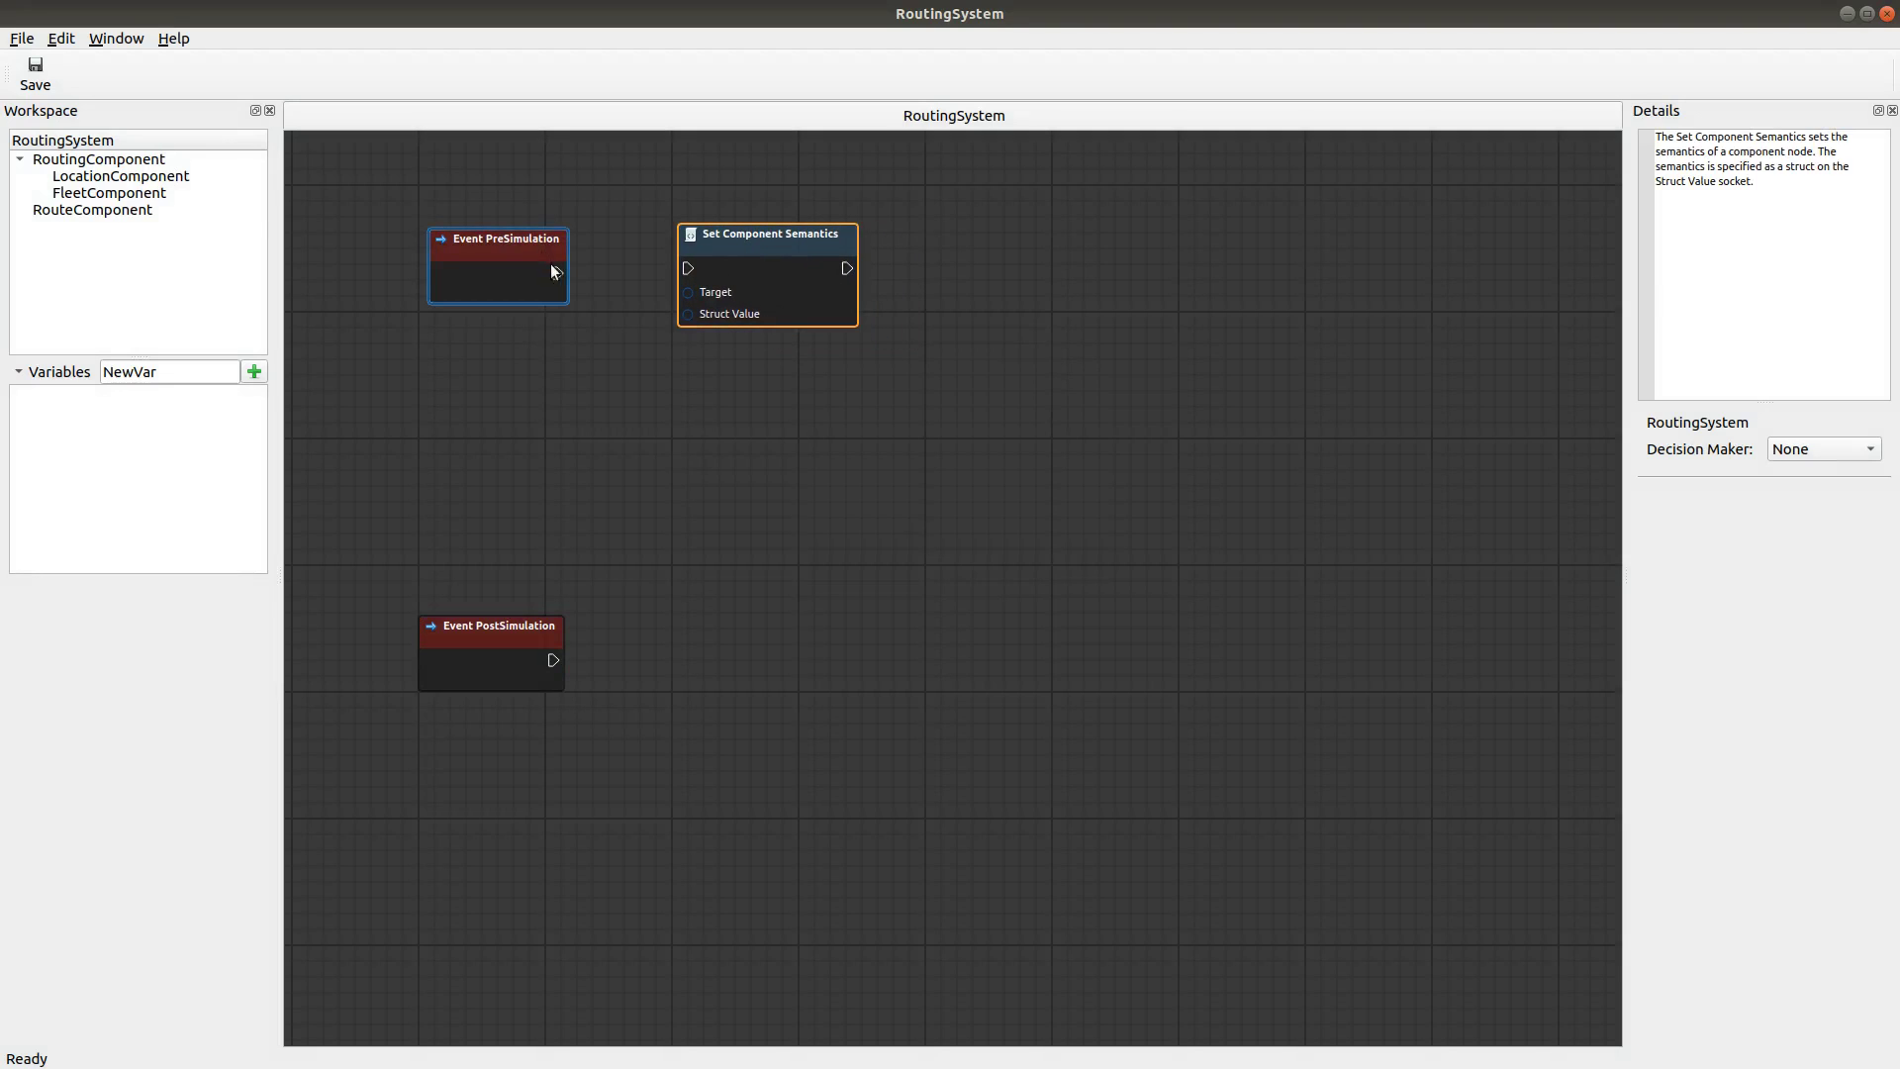
drag(686, 271, 750, 265)
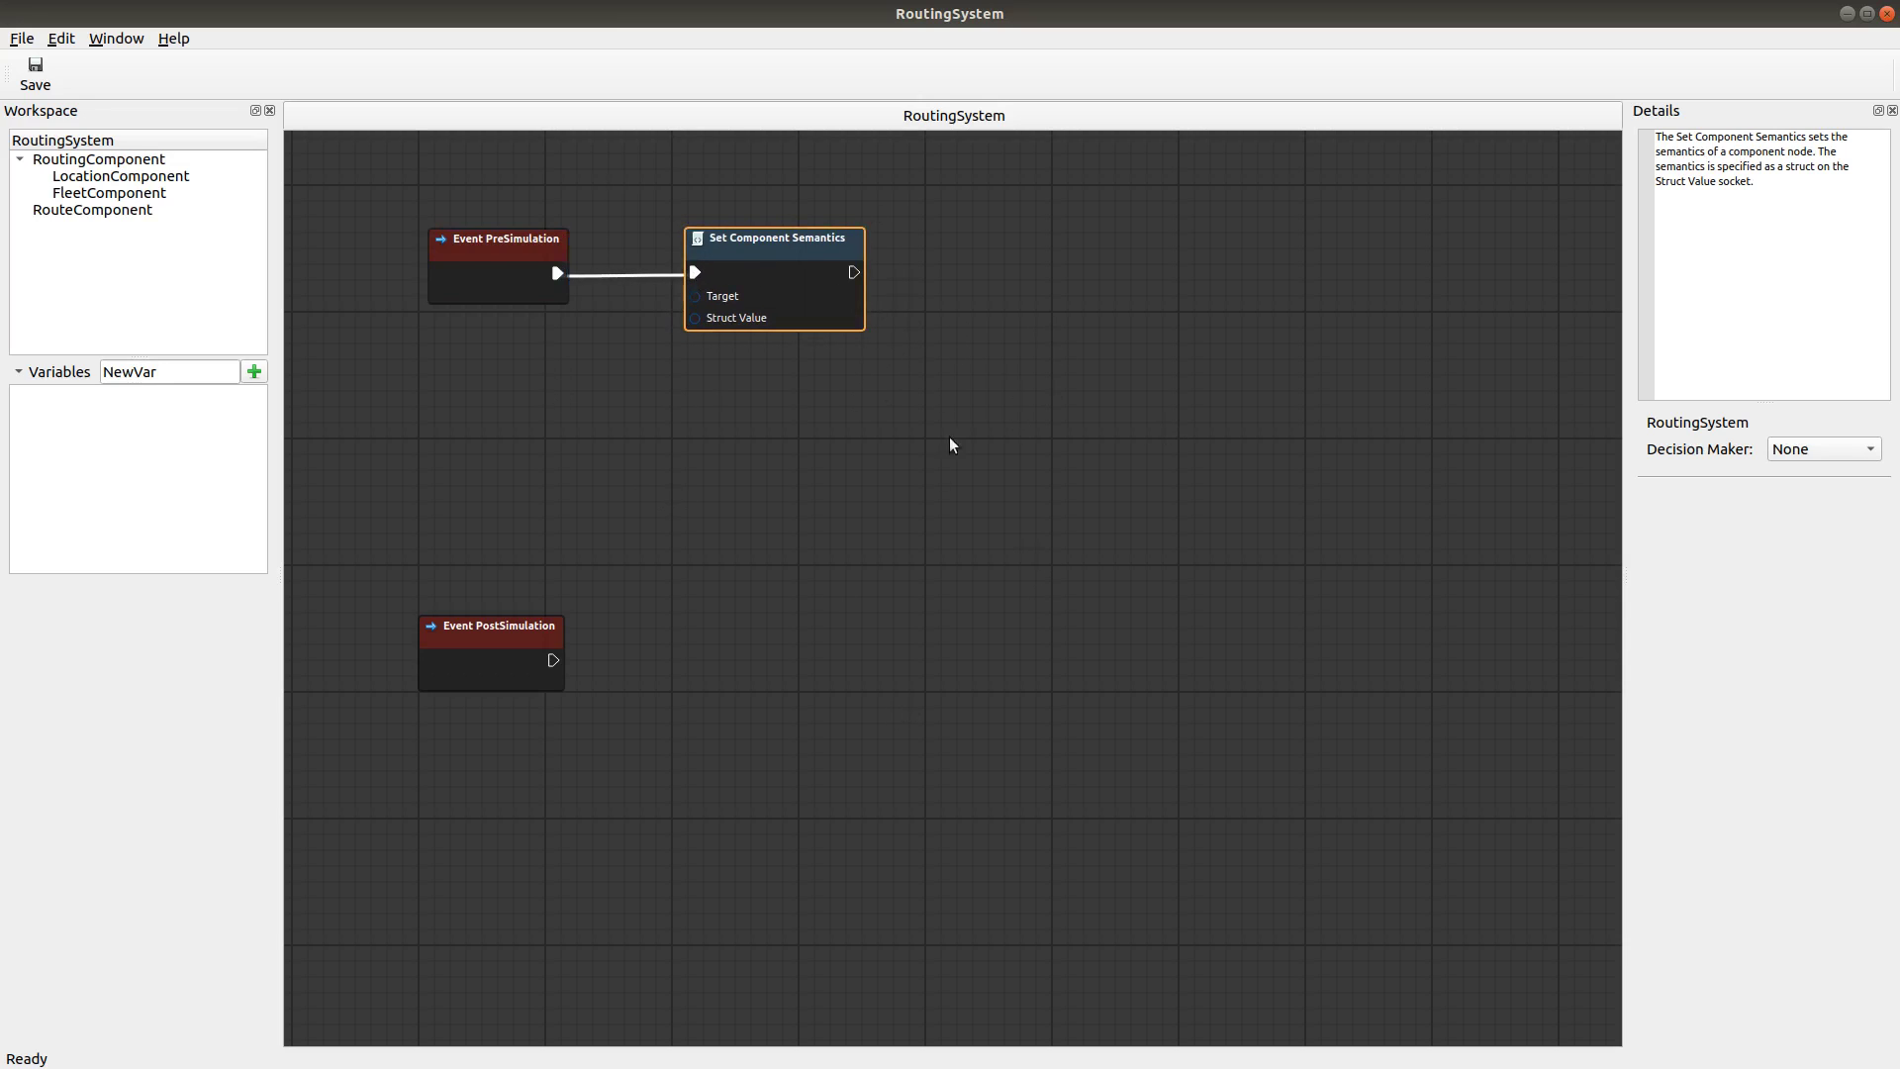
drag(485, 260, 471, 257)
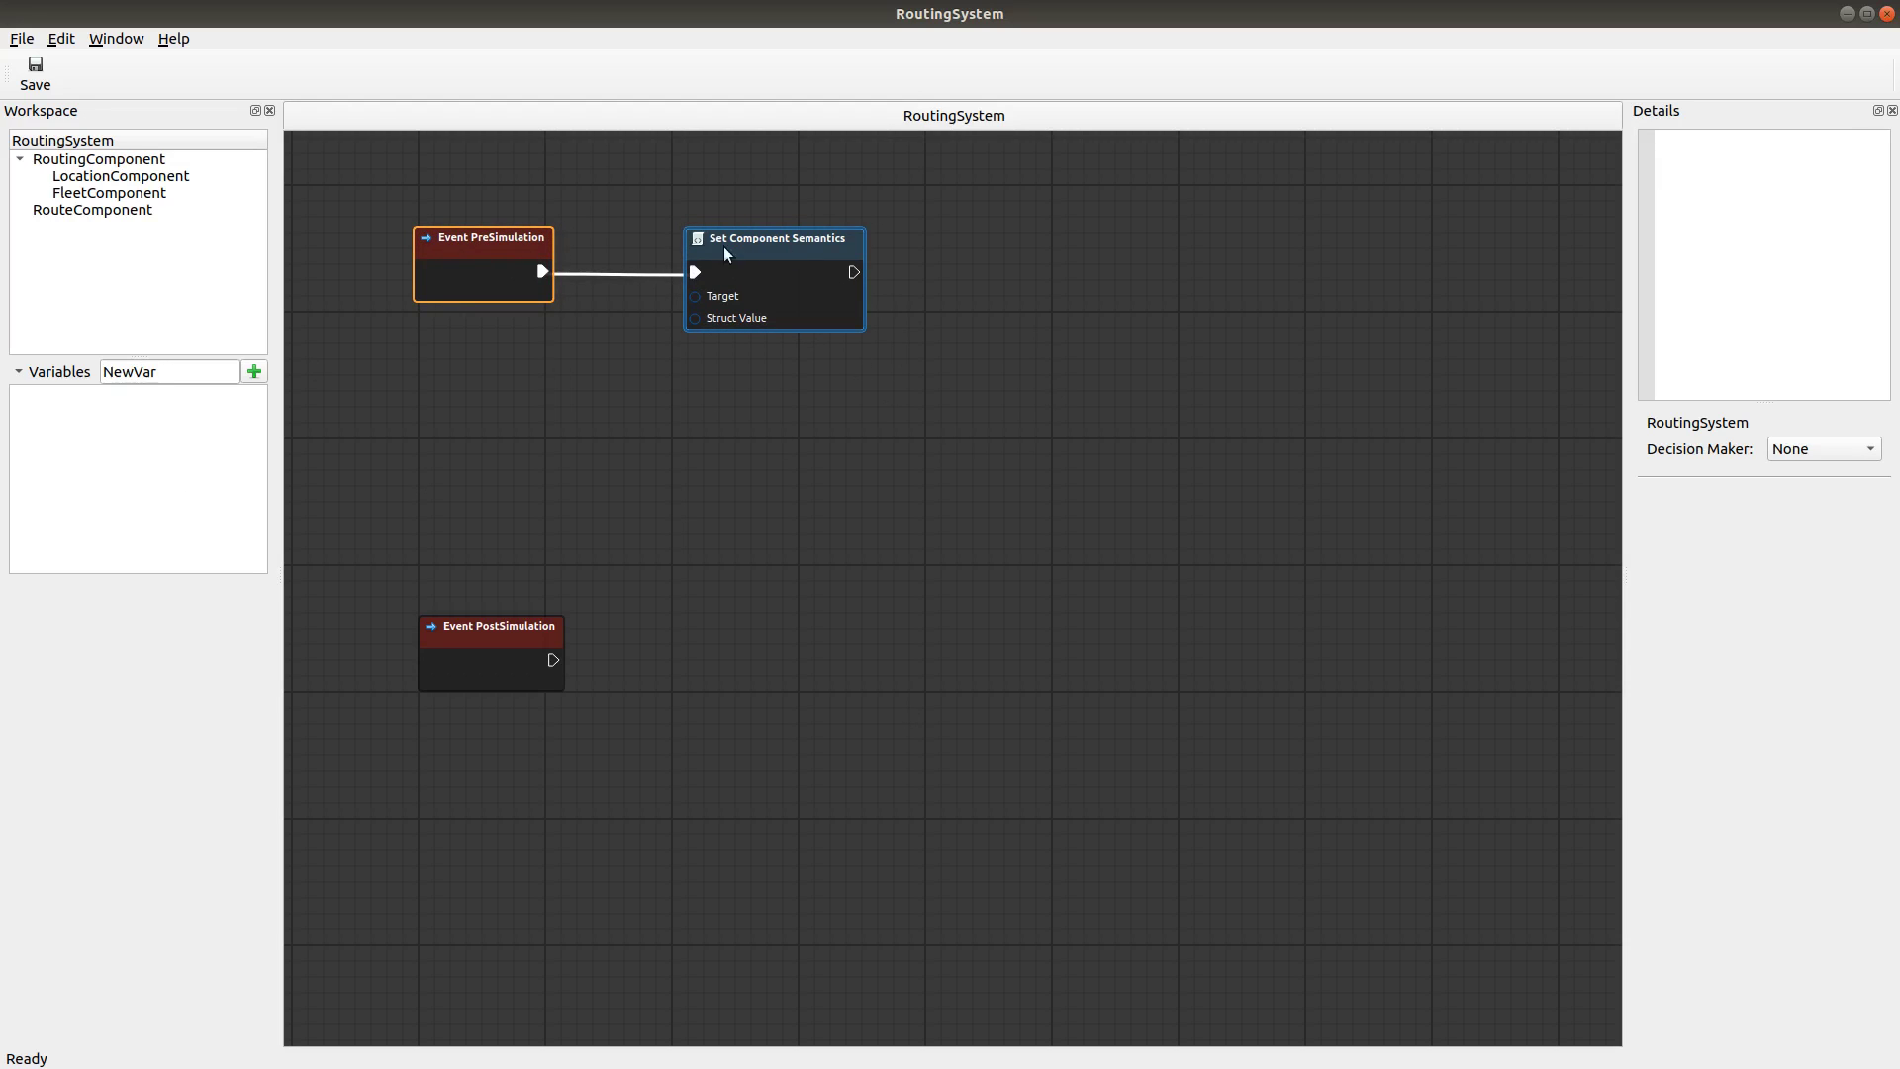
Add a second Set Component Semantics node and connect it to the execution output of the first one.
right_click(1030, 277)
click(835, 501)
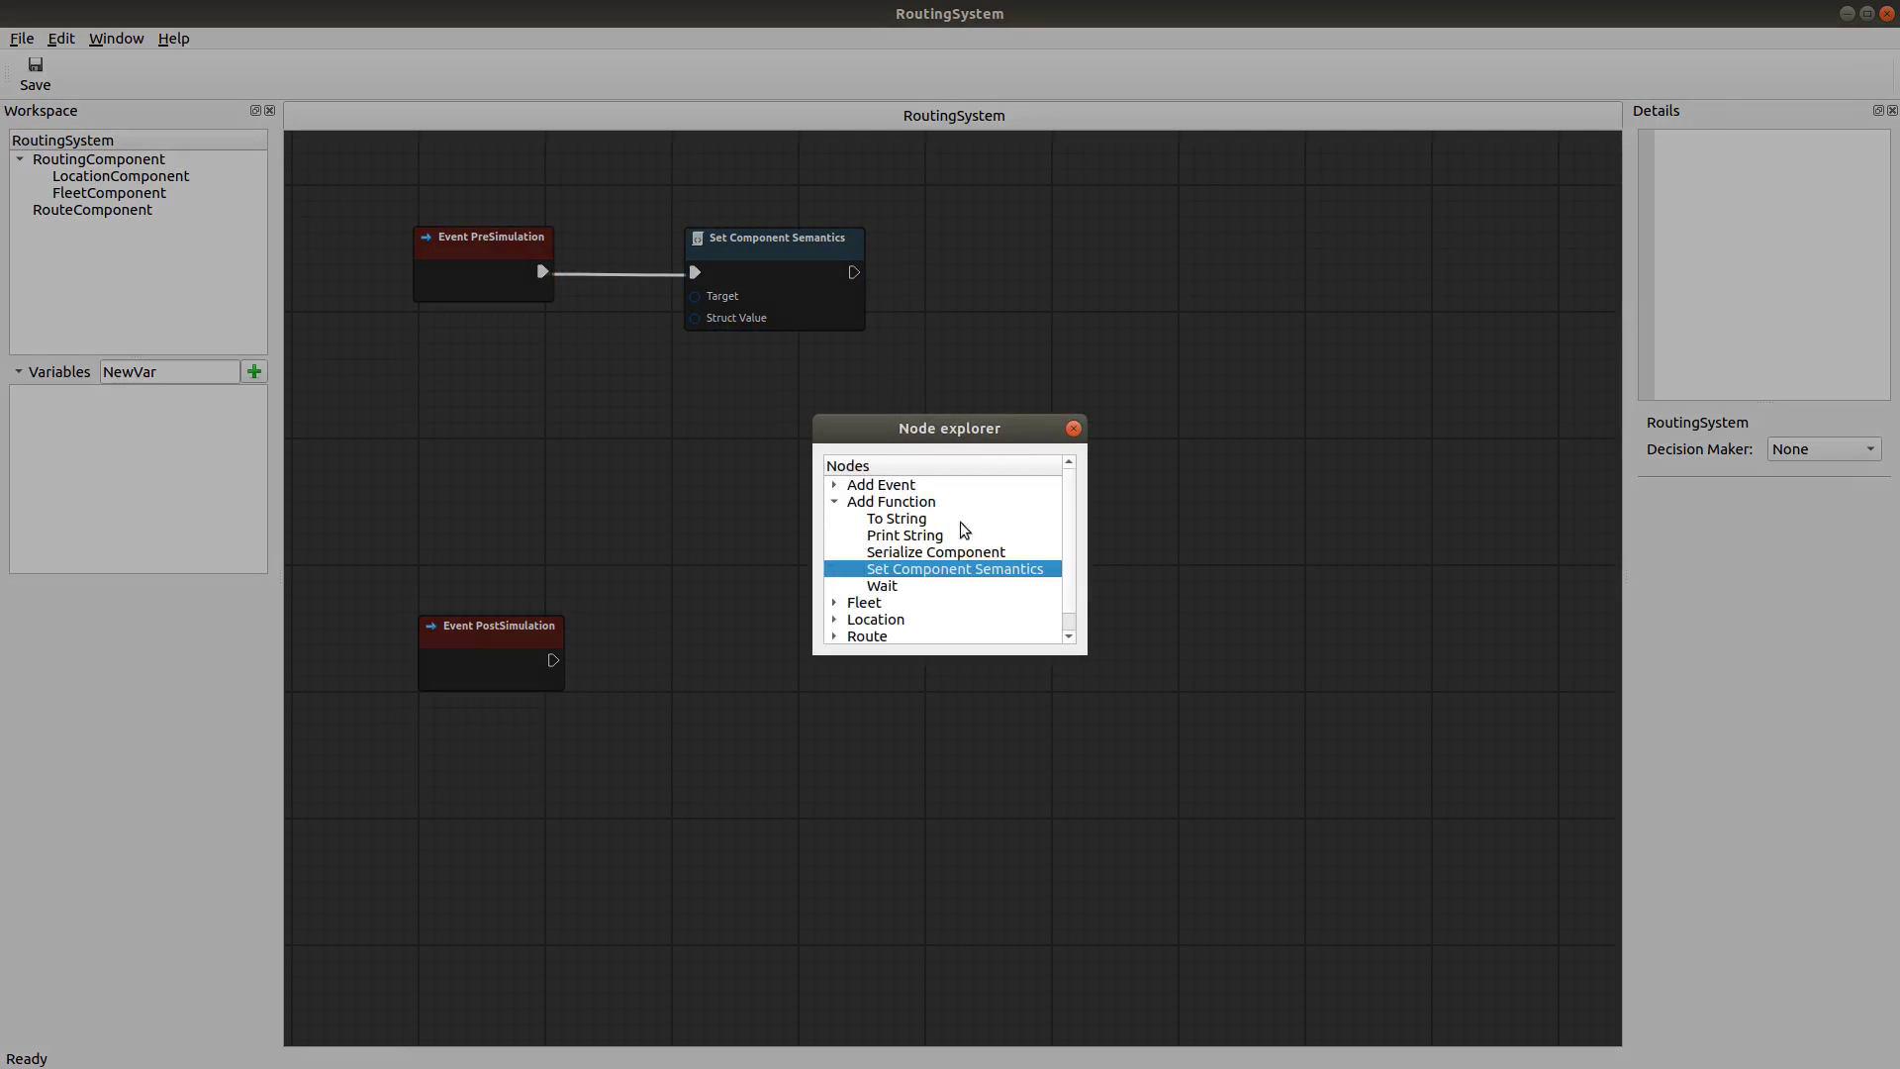
double_click(936, 569)
drag(1107, 251, 1099, 246)
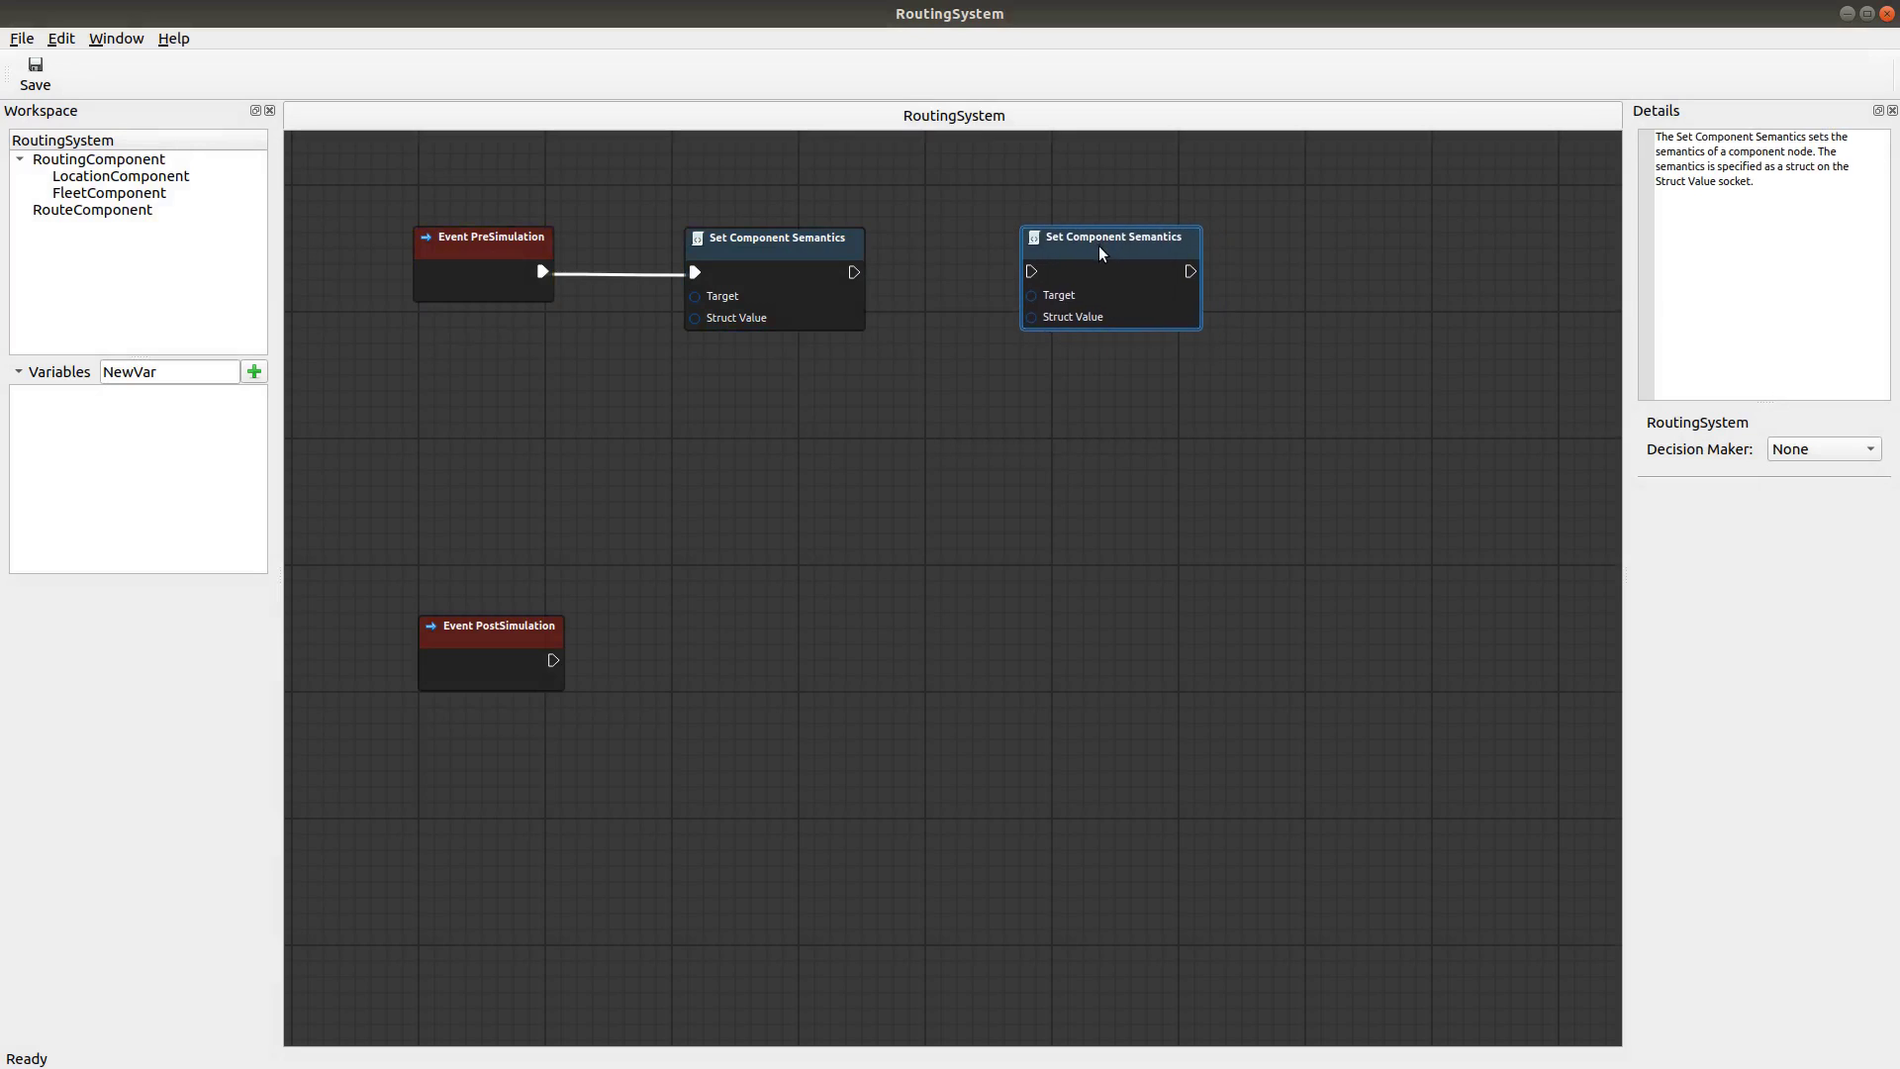
drag(854, 273, 1033, 273)
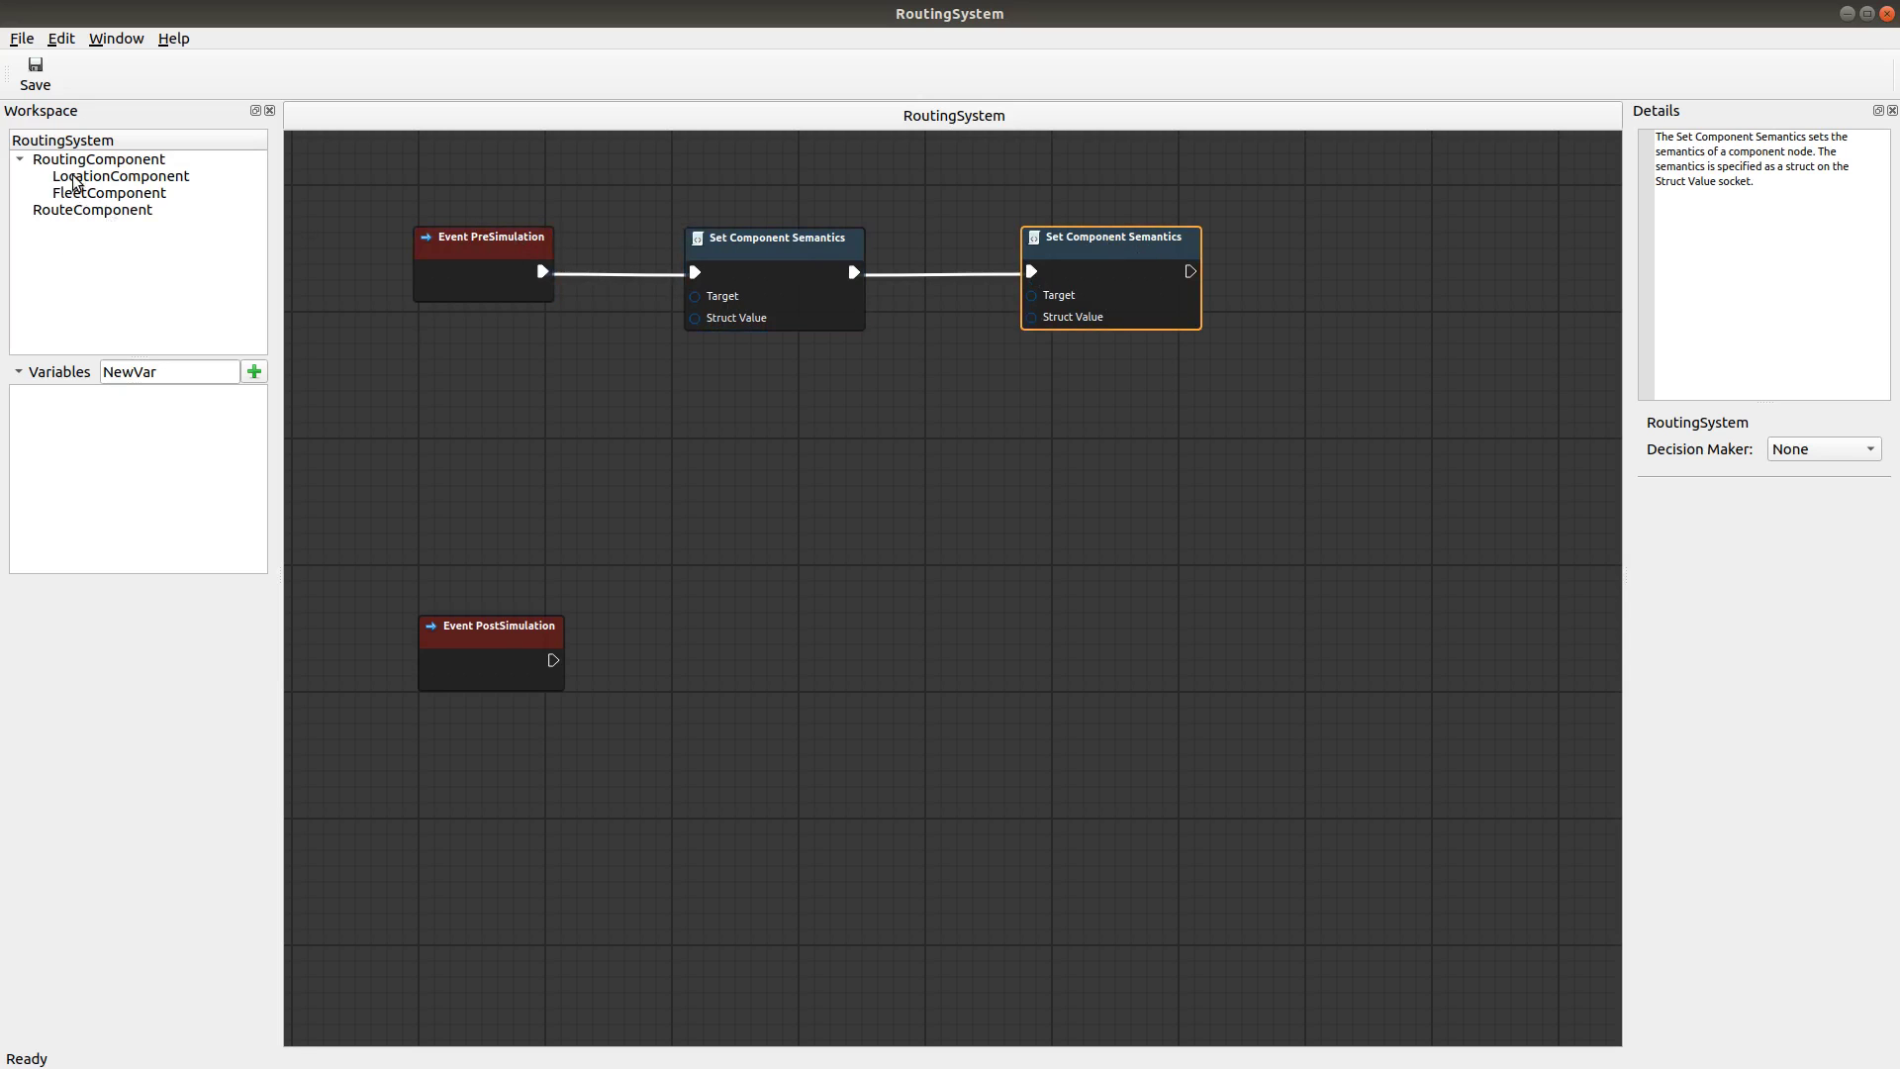
Place FleetComponent and LocationComponent in the graph, wiring them to the Target inputs of the first and second Set Component Semantics nodes respectively.
drag(89, 194, 695, 296)
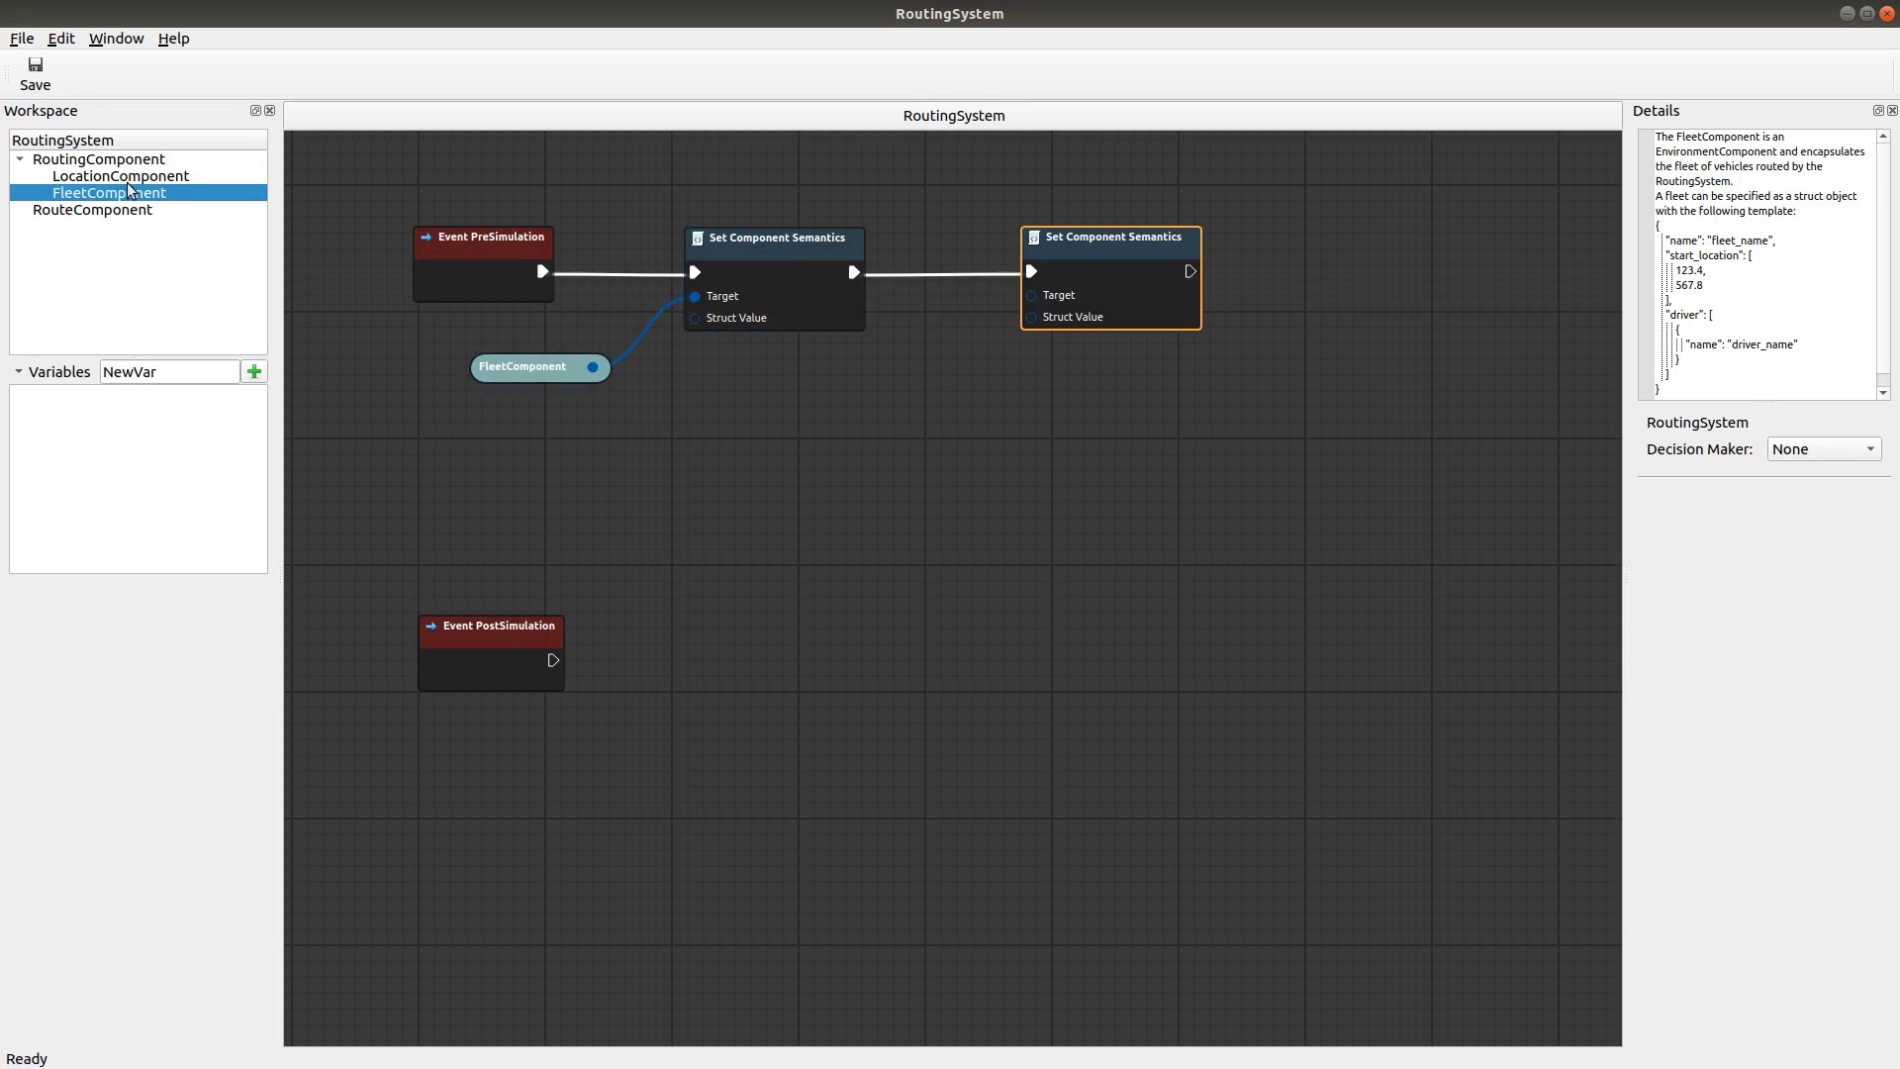
key(Up)
drag(776, 375, 811, 396)
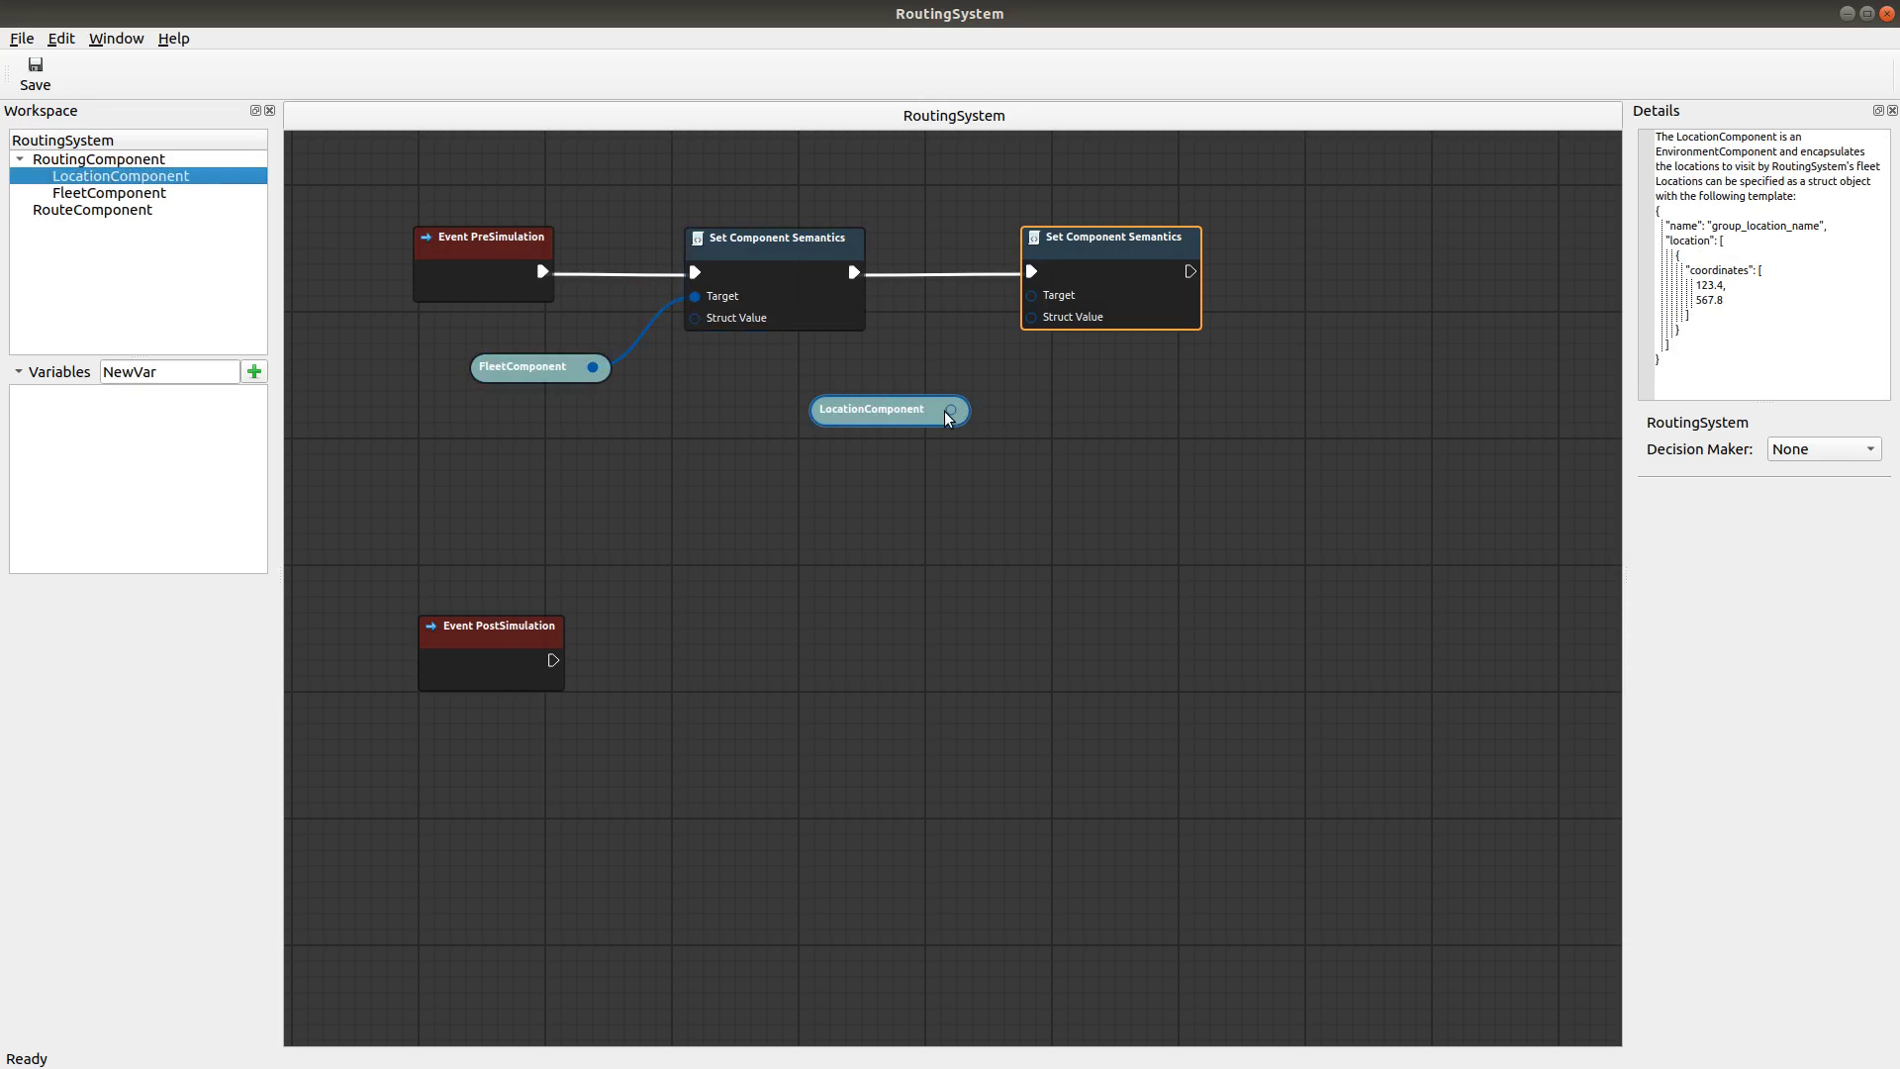
drag(969, 408, 1030, 294)
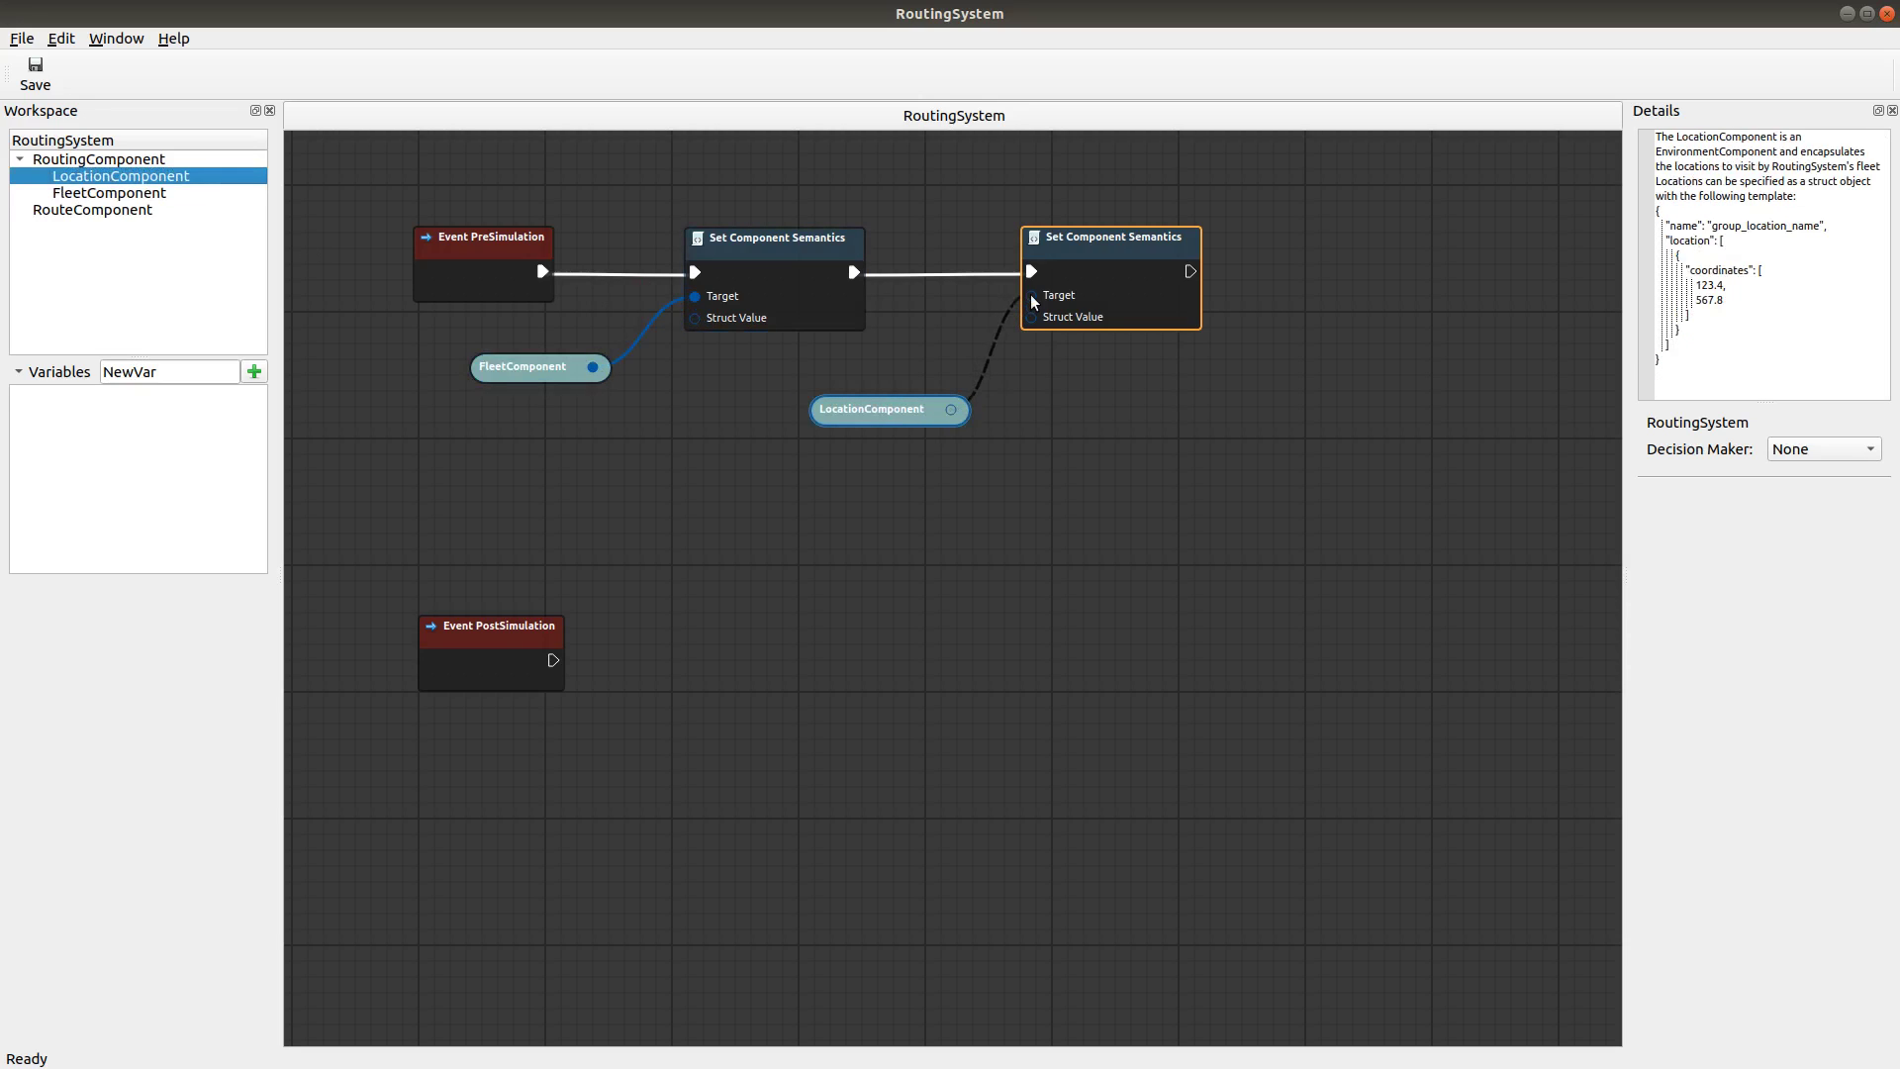
click(893, 418)
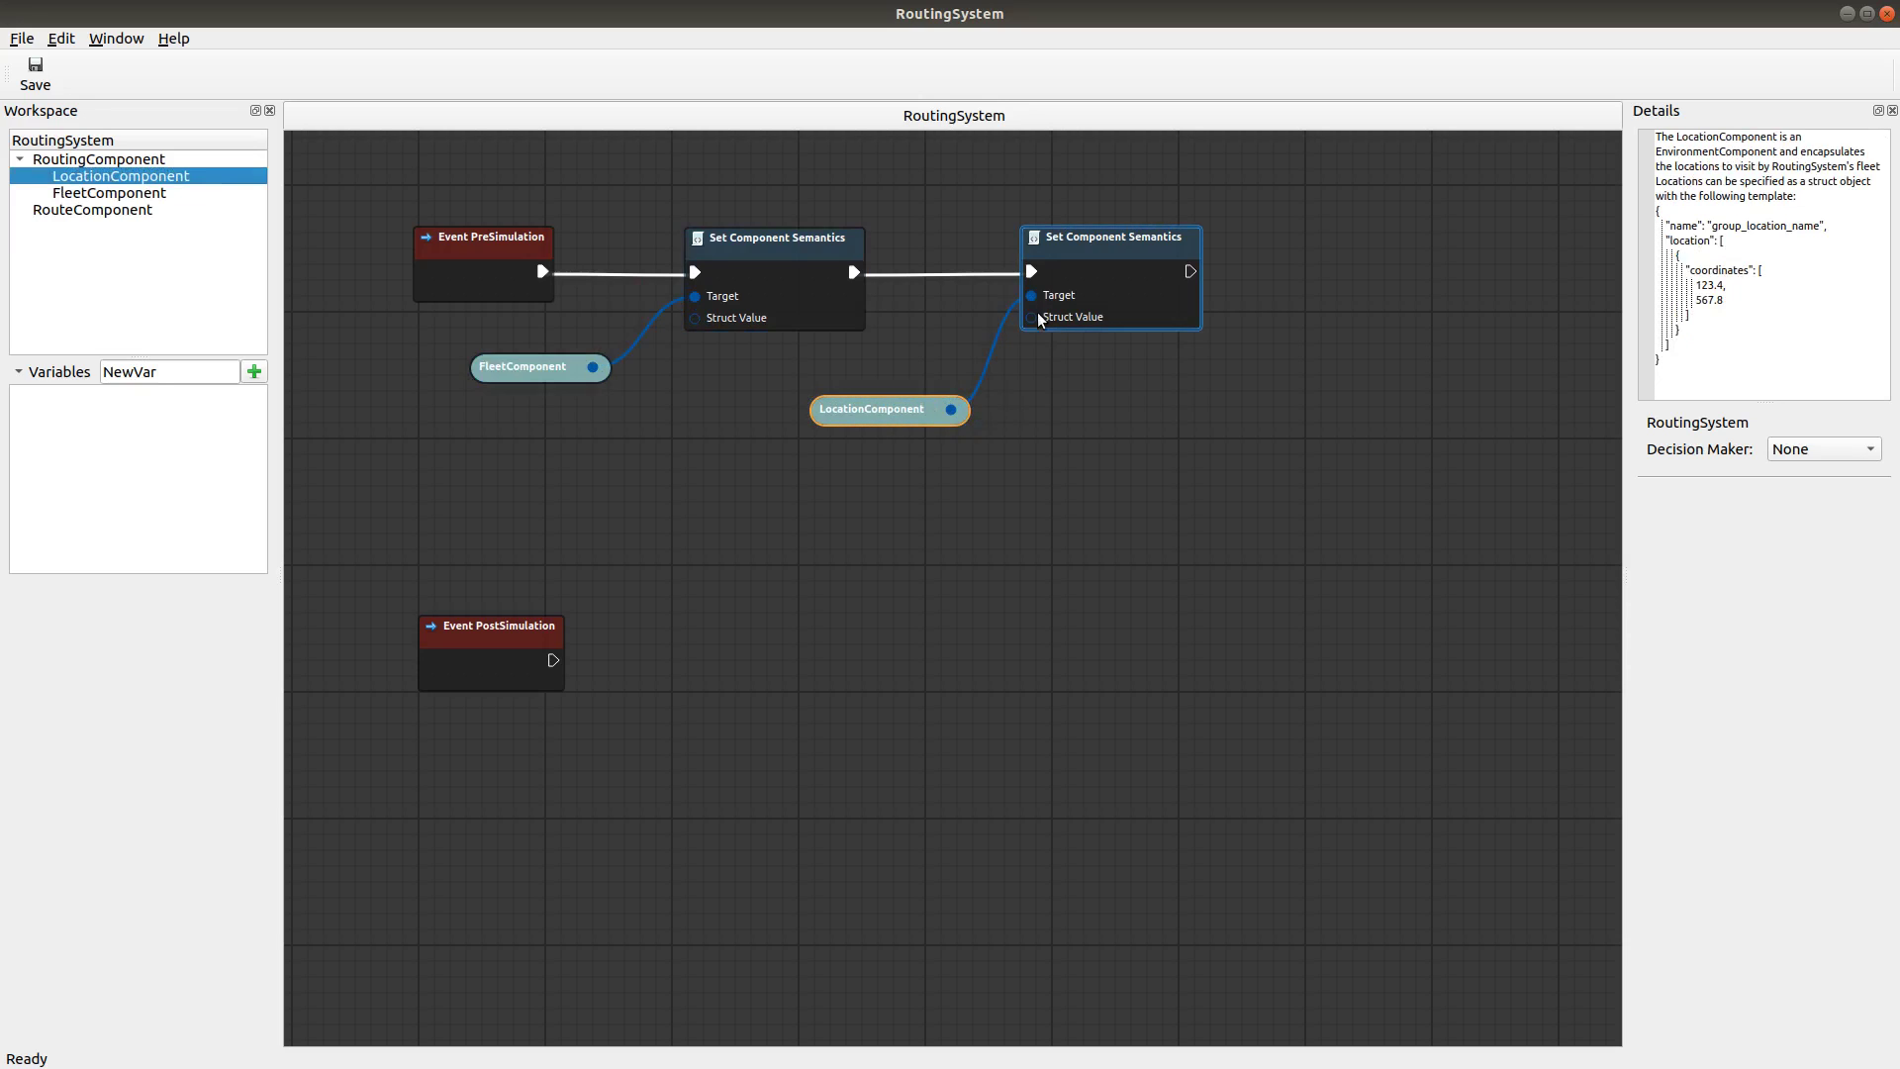
Create a variable named fleet and wire it to the Struct Value input of the first Set Component Semantics node.
drag(178, 371, 87, 366)
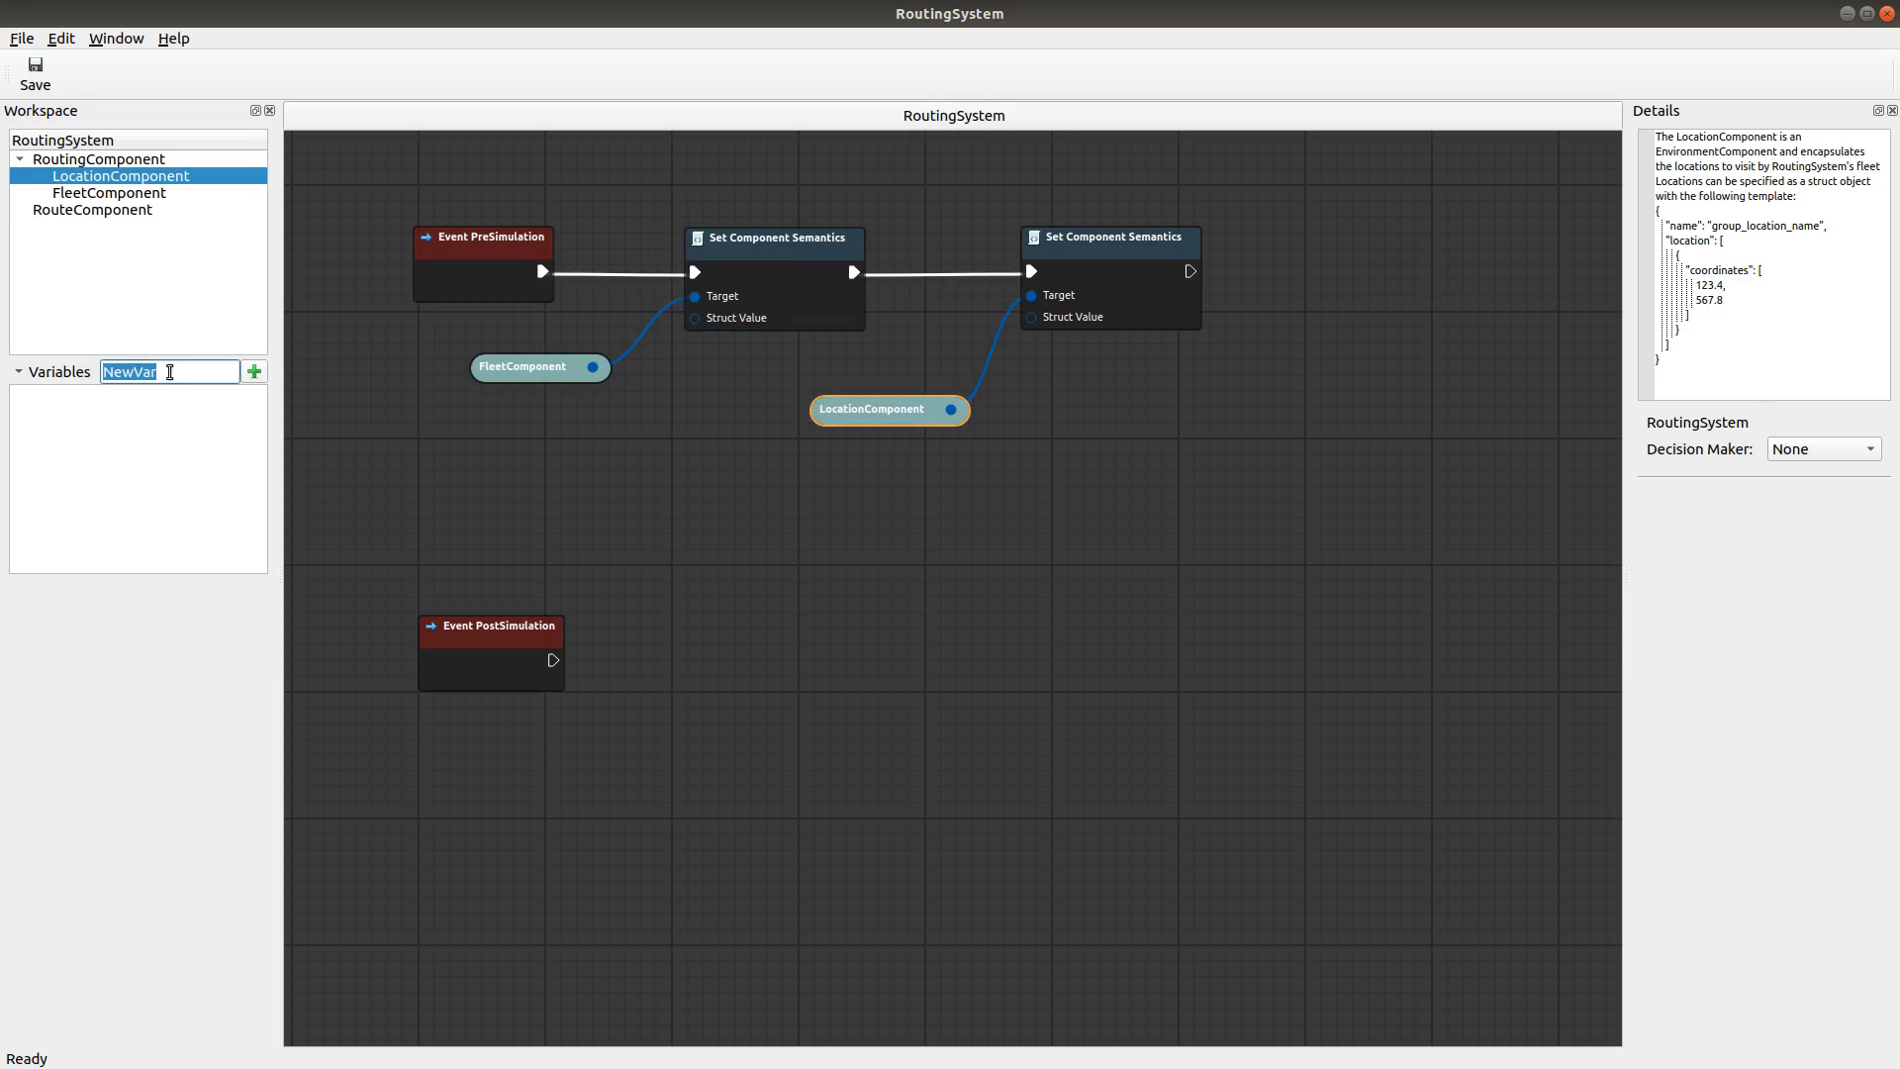
text(fleet)
click(254, 372)
drag(62, 398, 695, 319)
Create a variable named location, wire it to the second Set Component Semantics node's Struct Value, and align it beneath LocationComponent.
click(153, 368)
key(ctrl+a)
text(l)
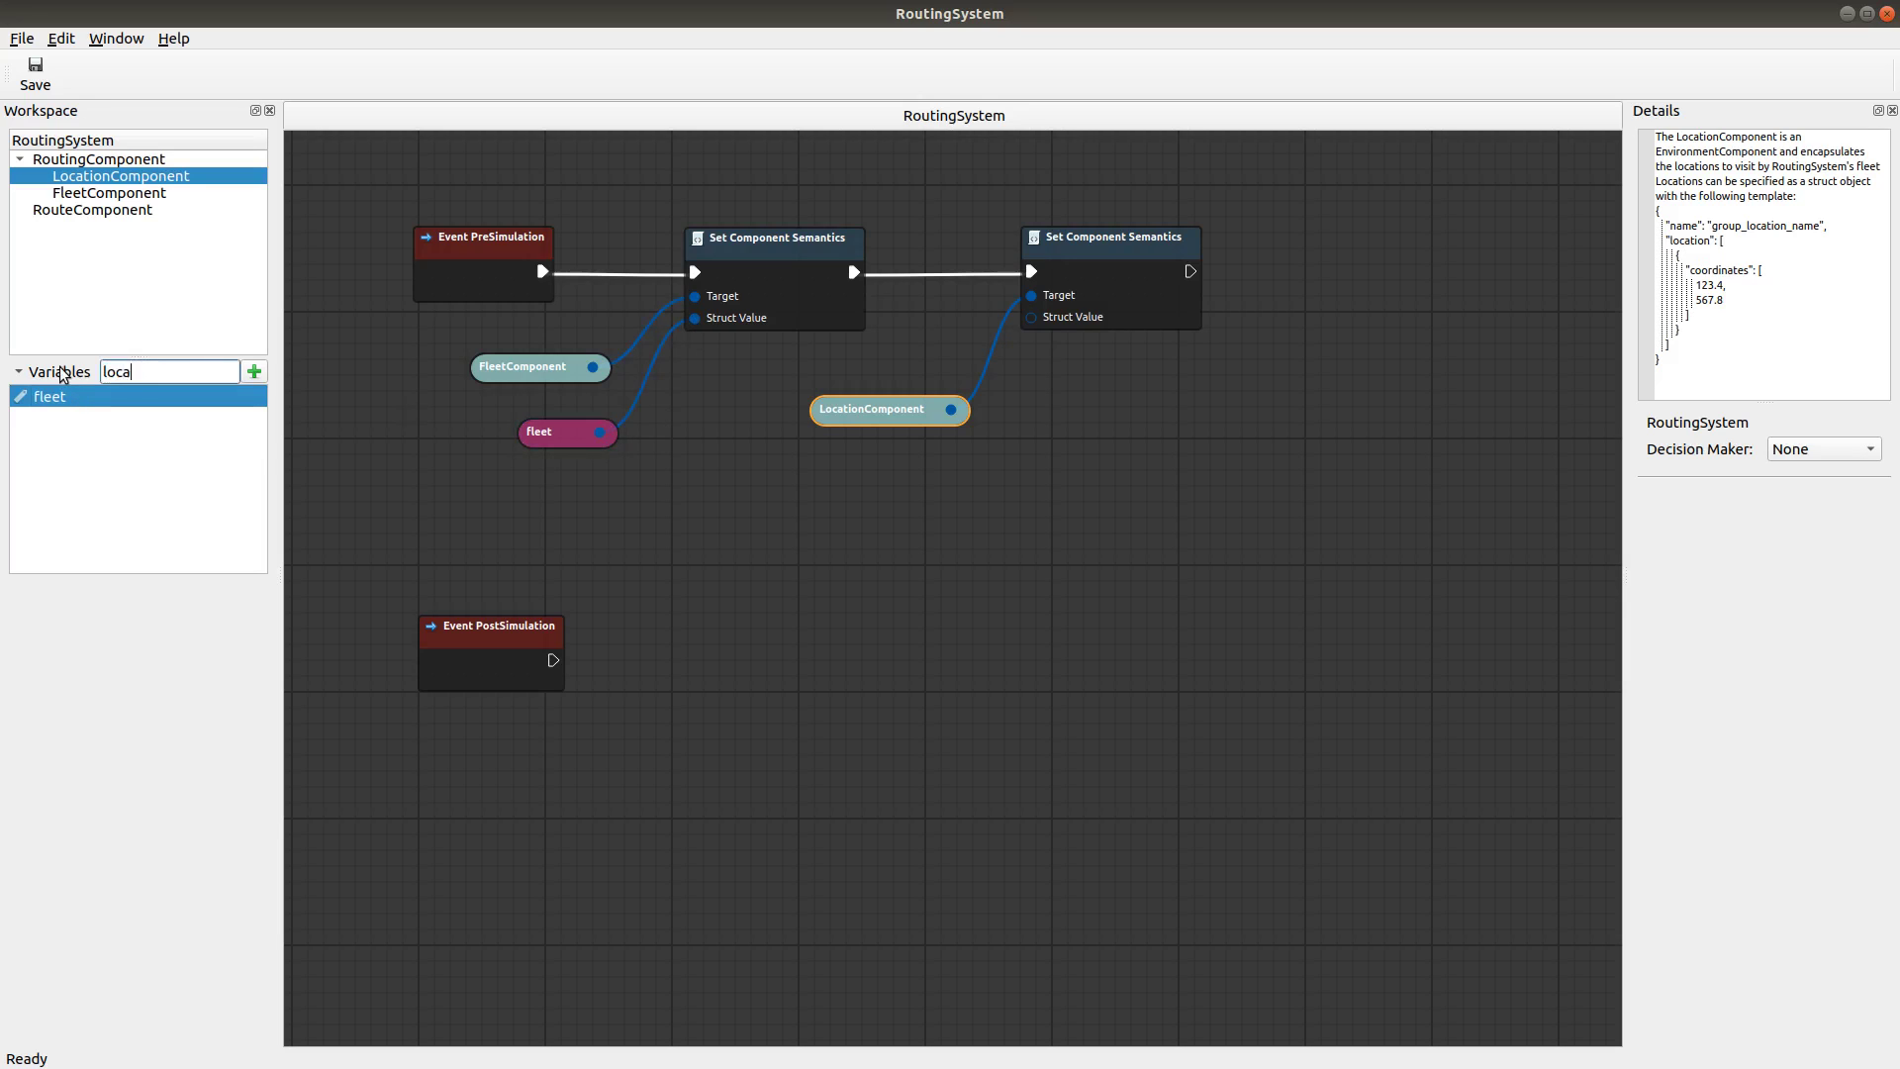
click(254, 371)
drag(54, 419, 1030, 316)
drag(888, 410, 878, 360)
drag(916, 477, 878, 433)
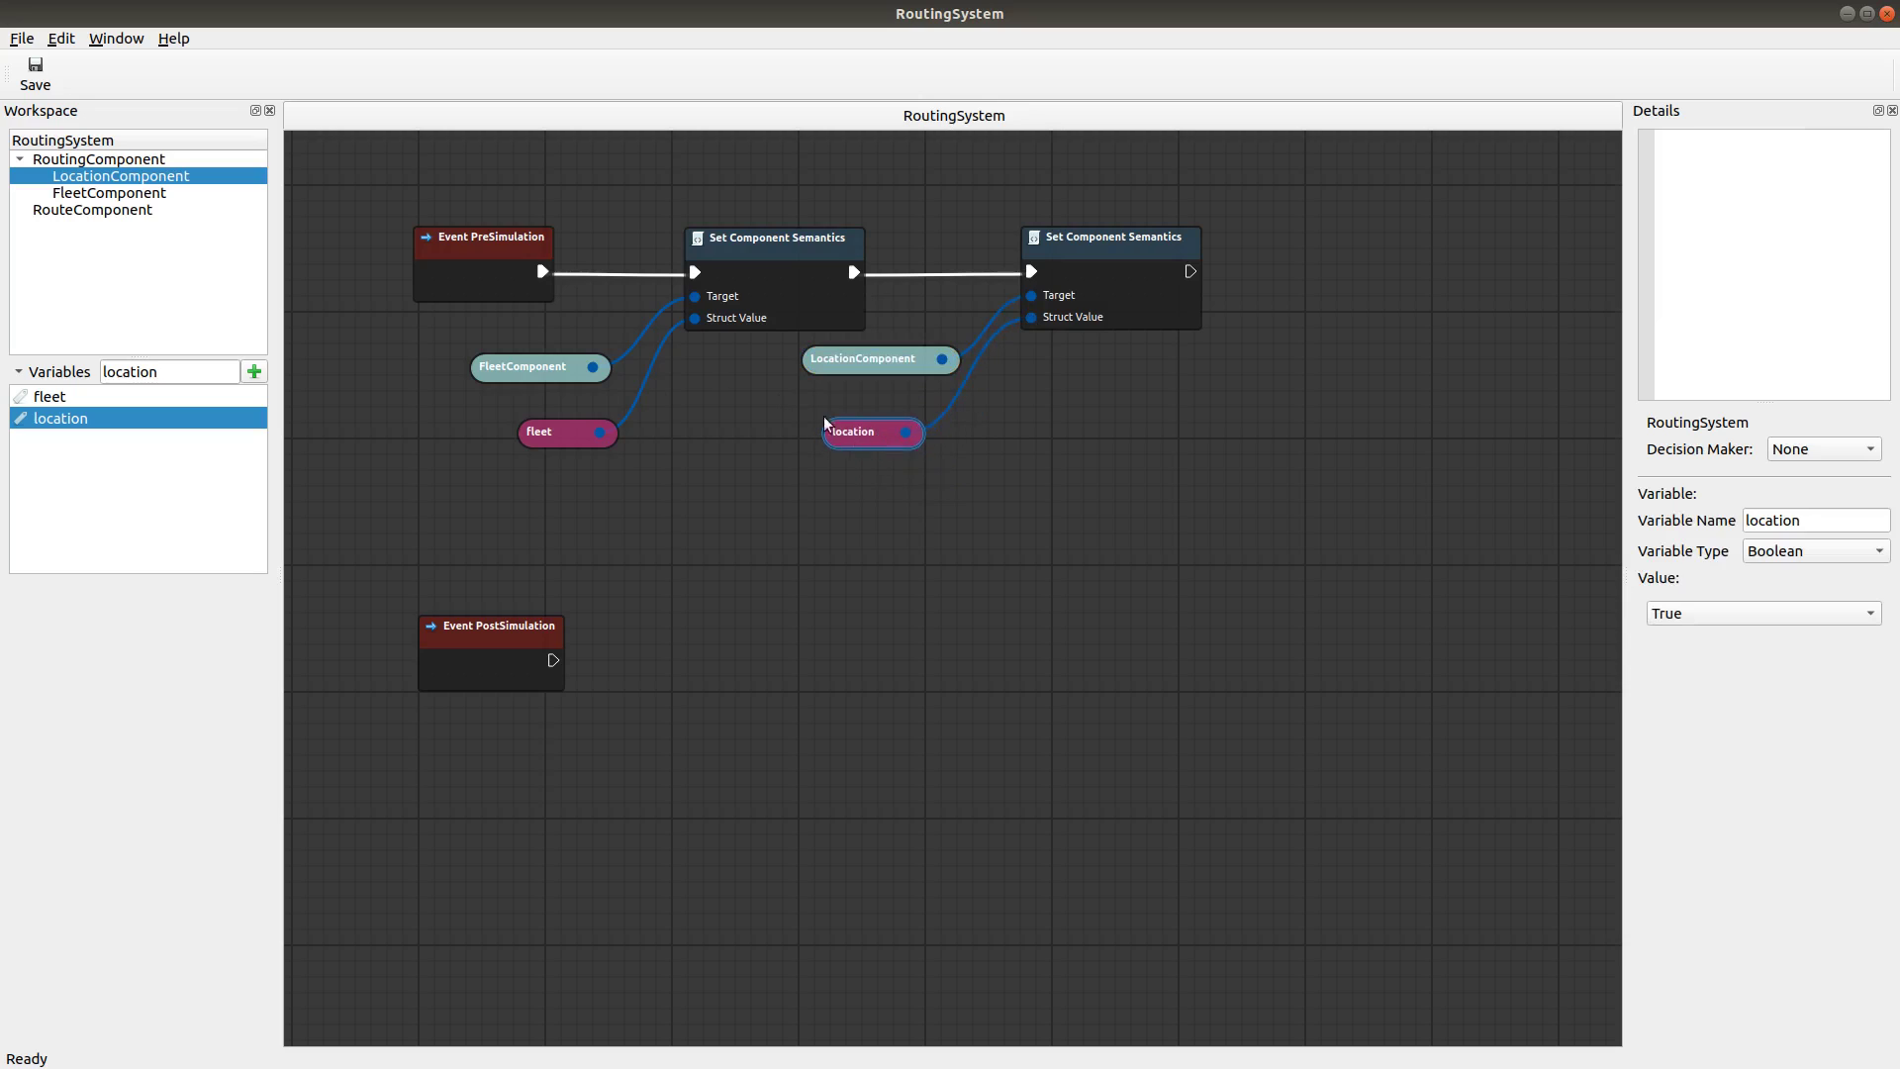
Set the fleet variable's type to Struct.
click(577, 439)
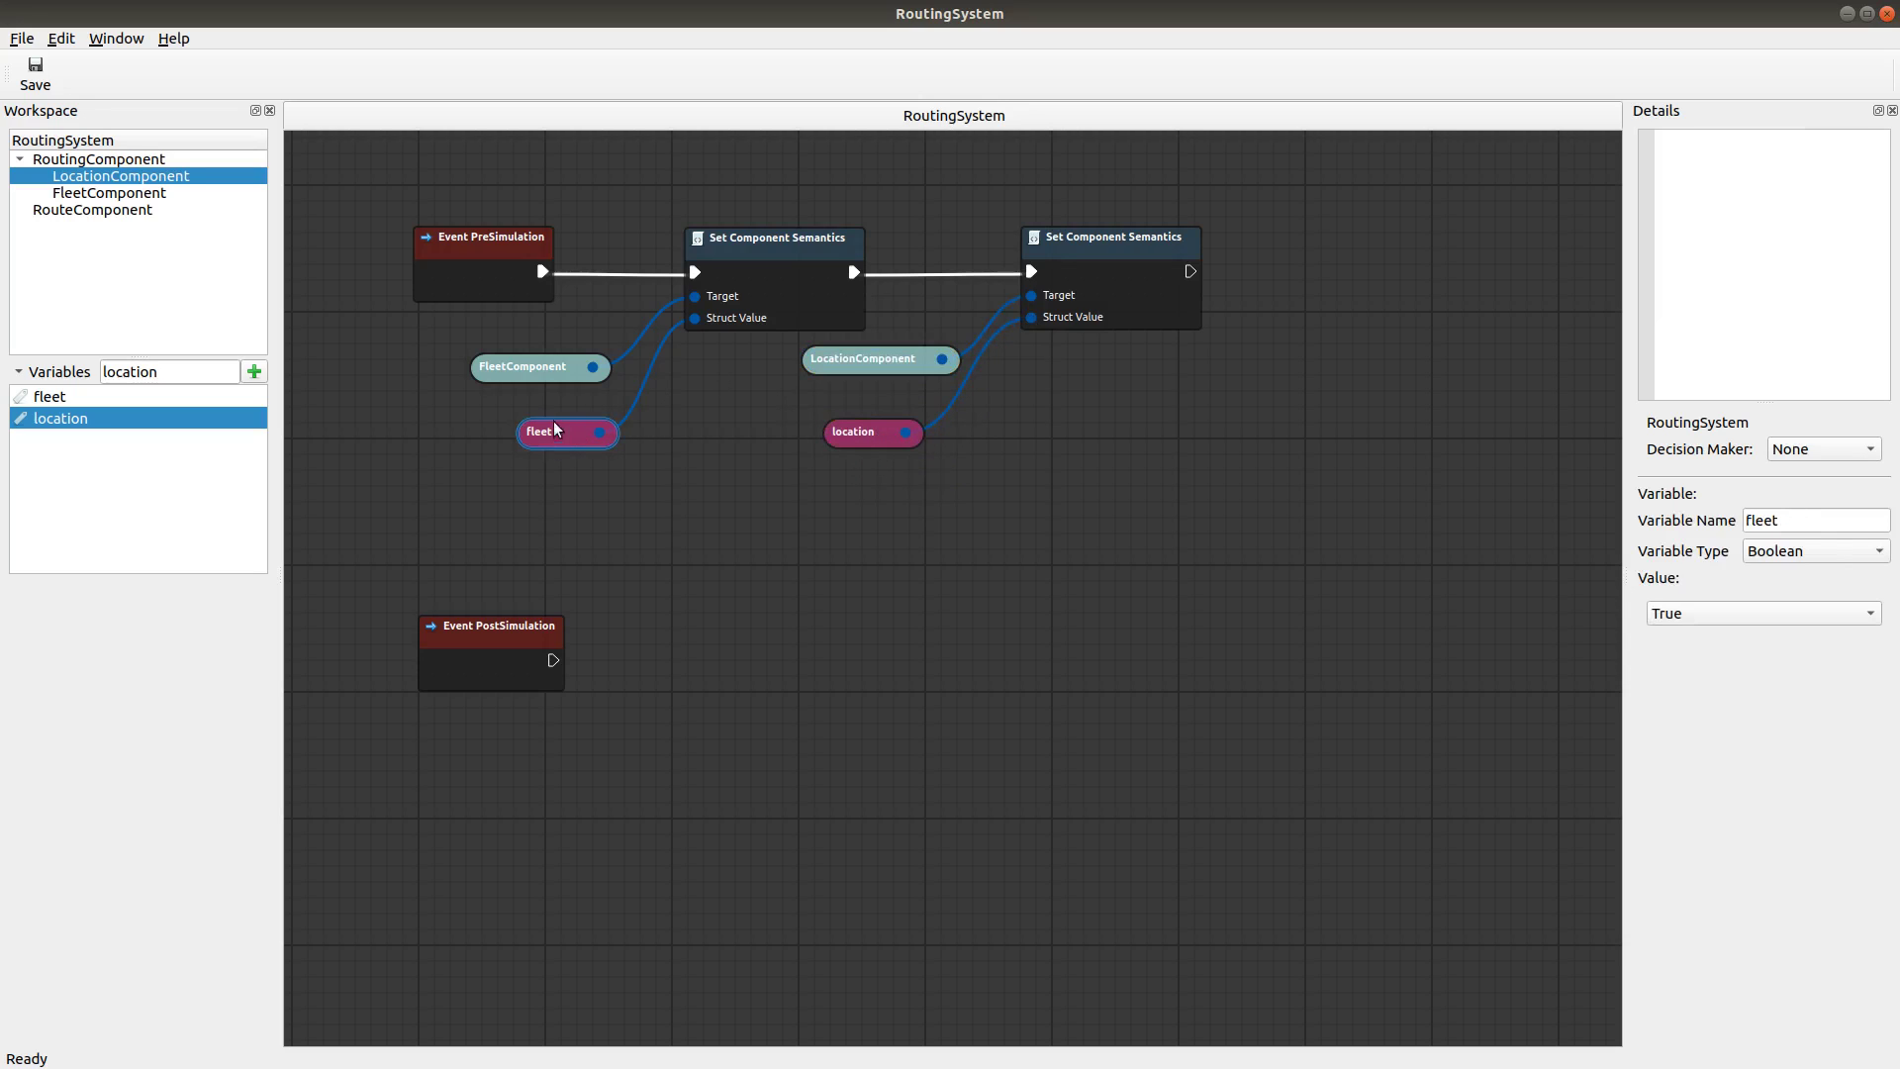
click(1848, 561)
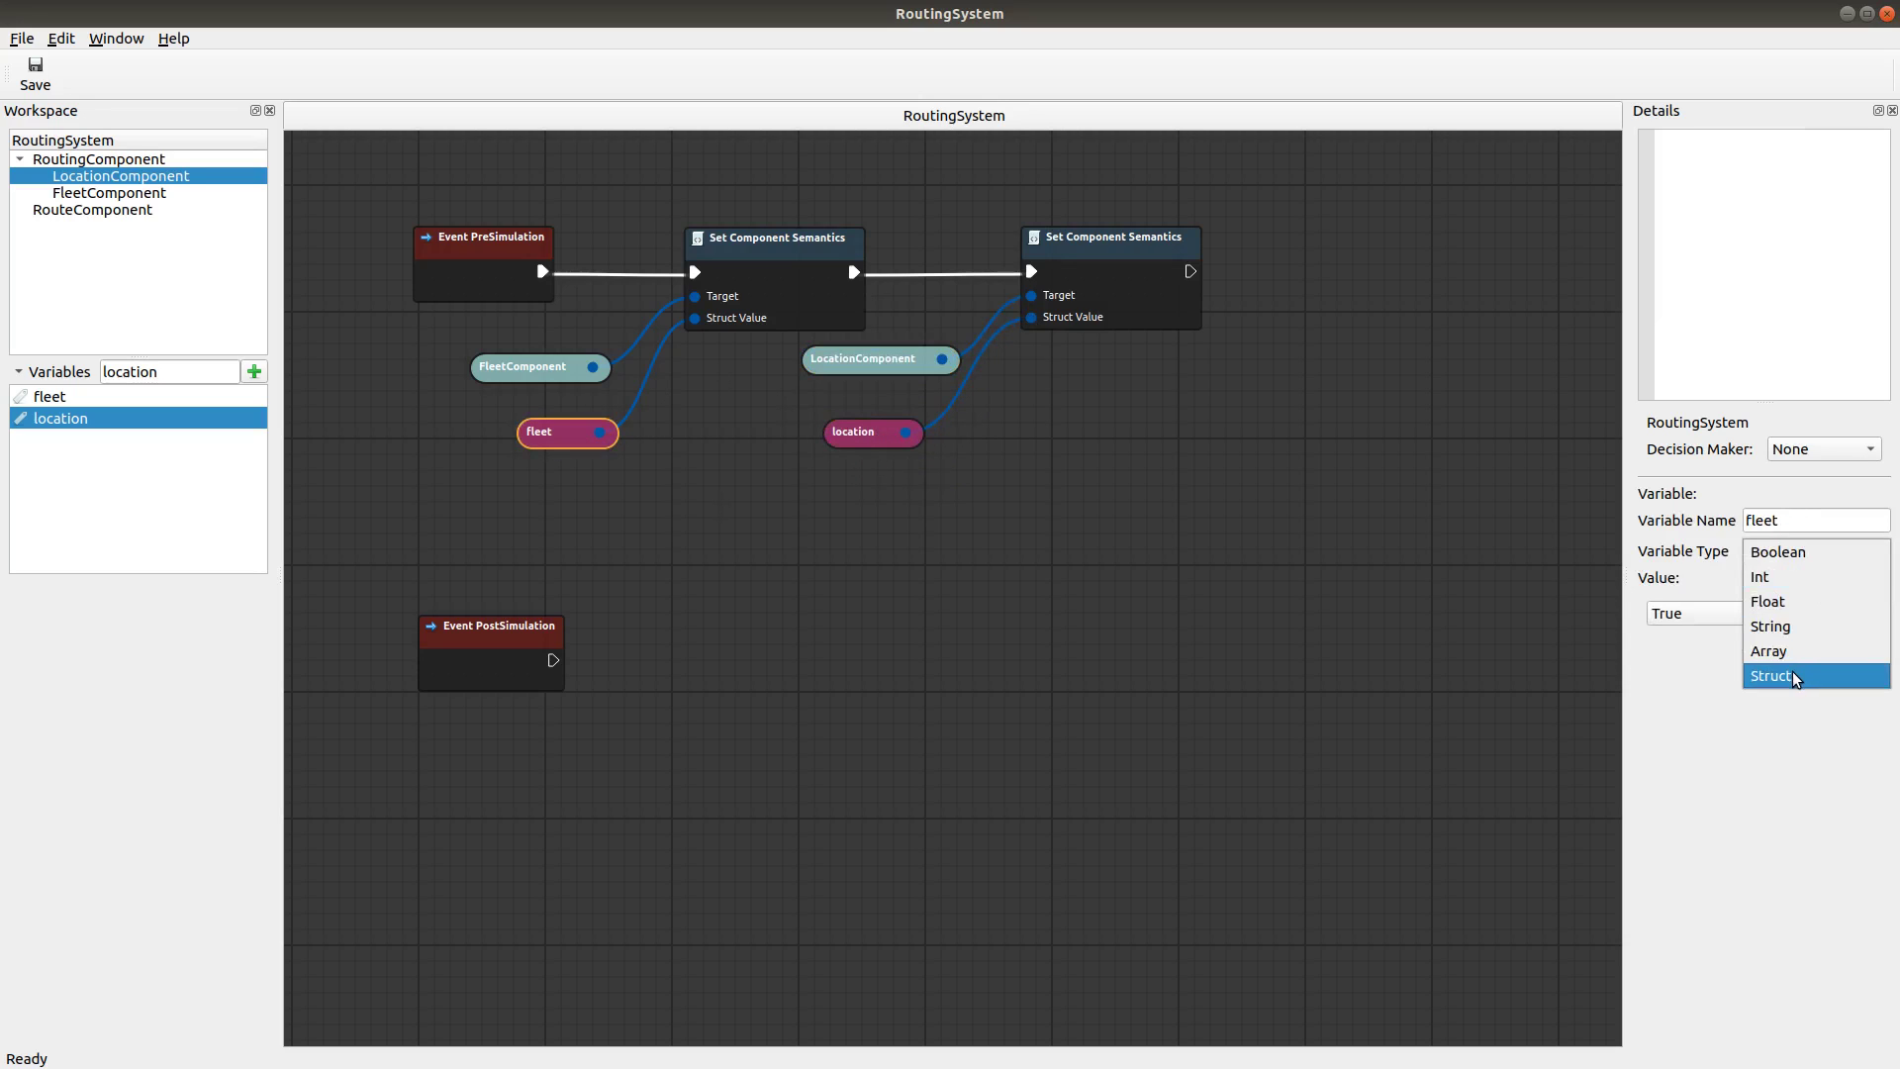
click(1797, 679)
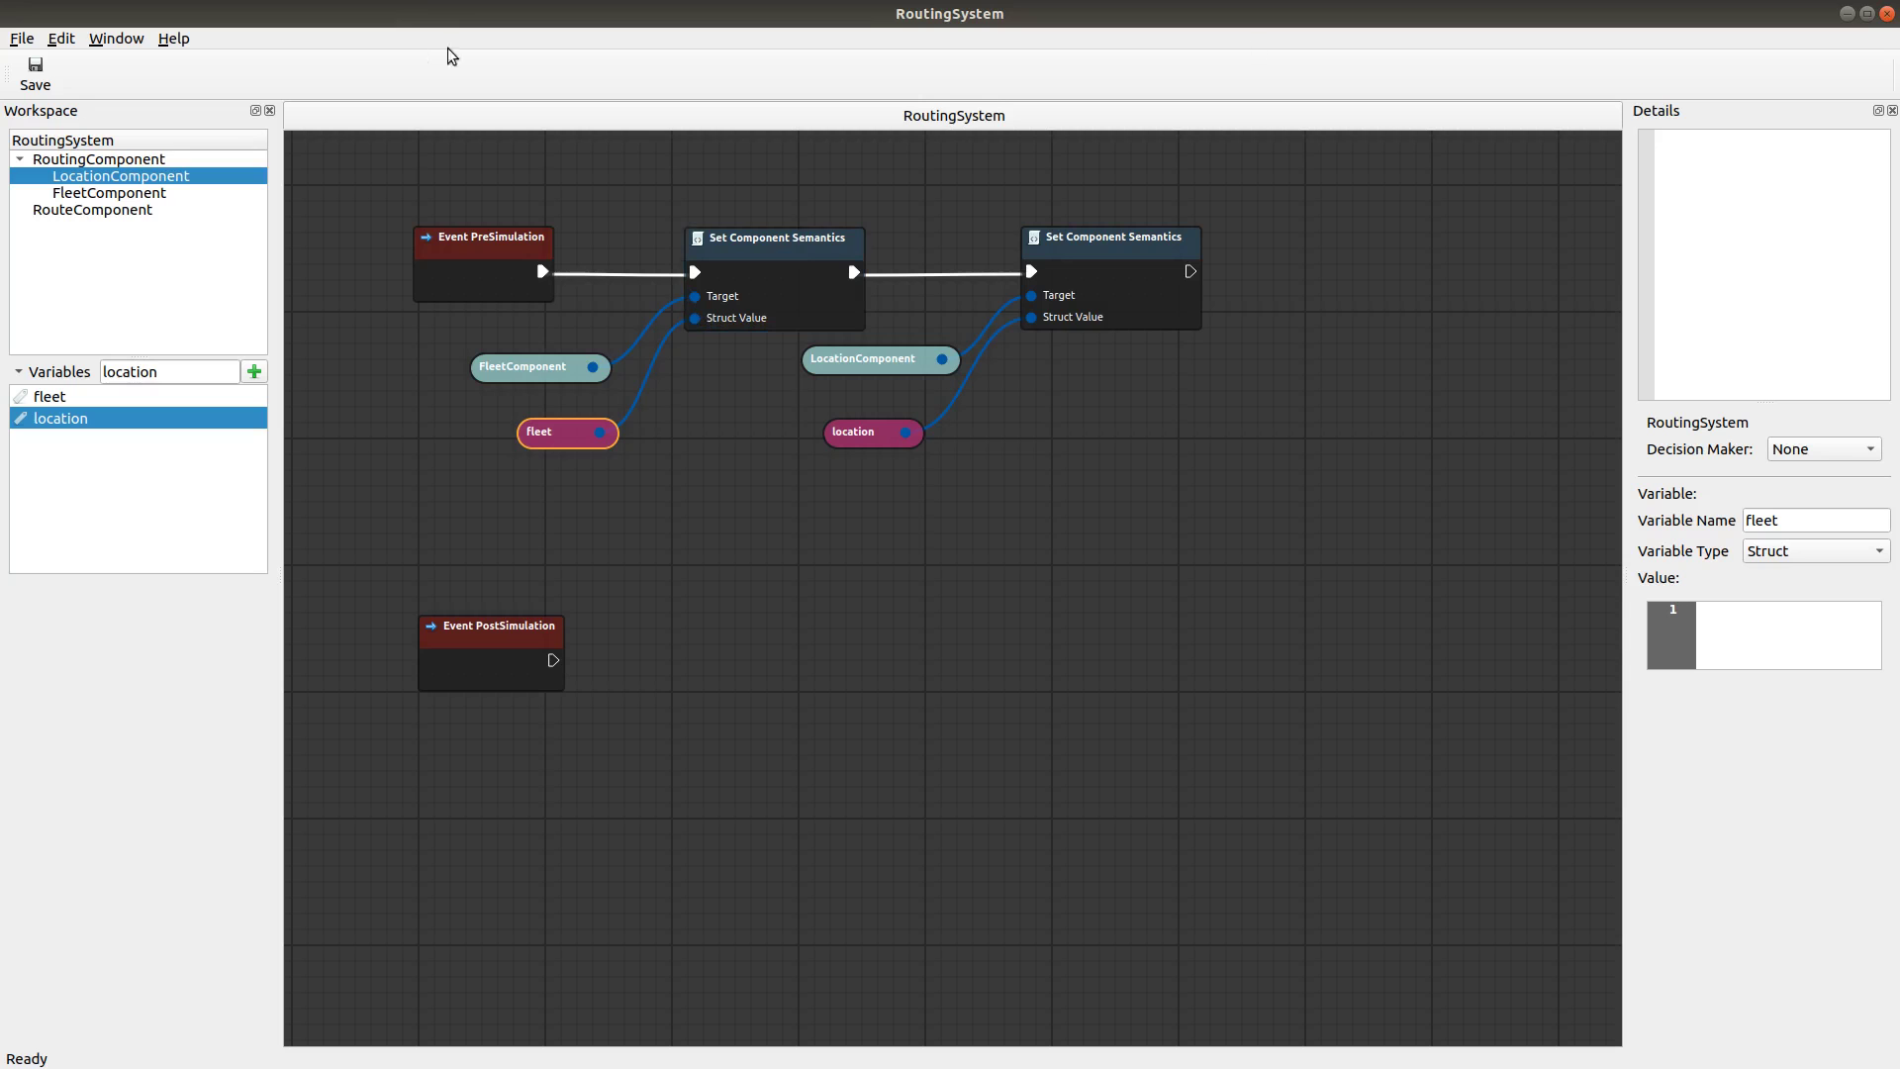
Return to the main window, open fleet.json from the data folder and copy its entire contents.
click(1867, 15)
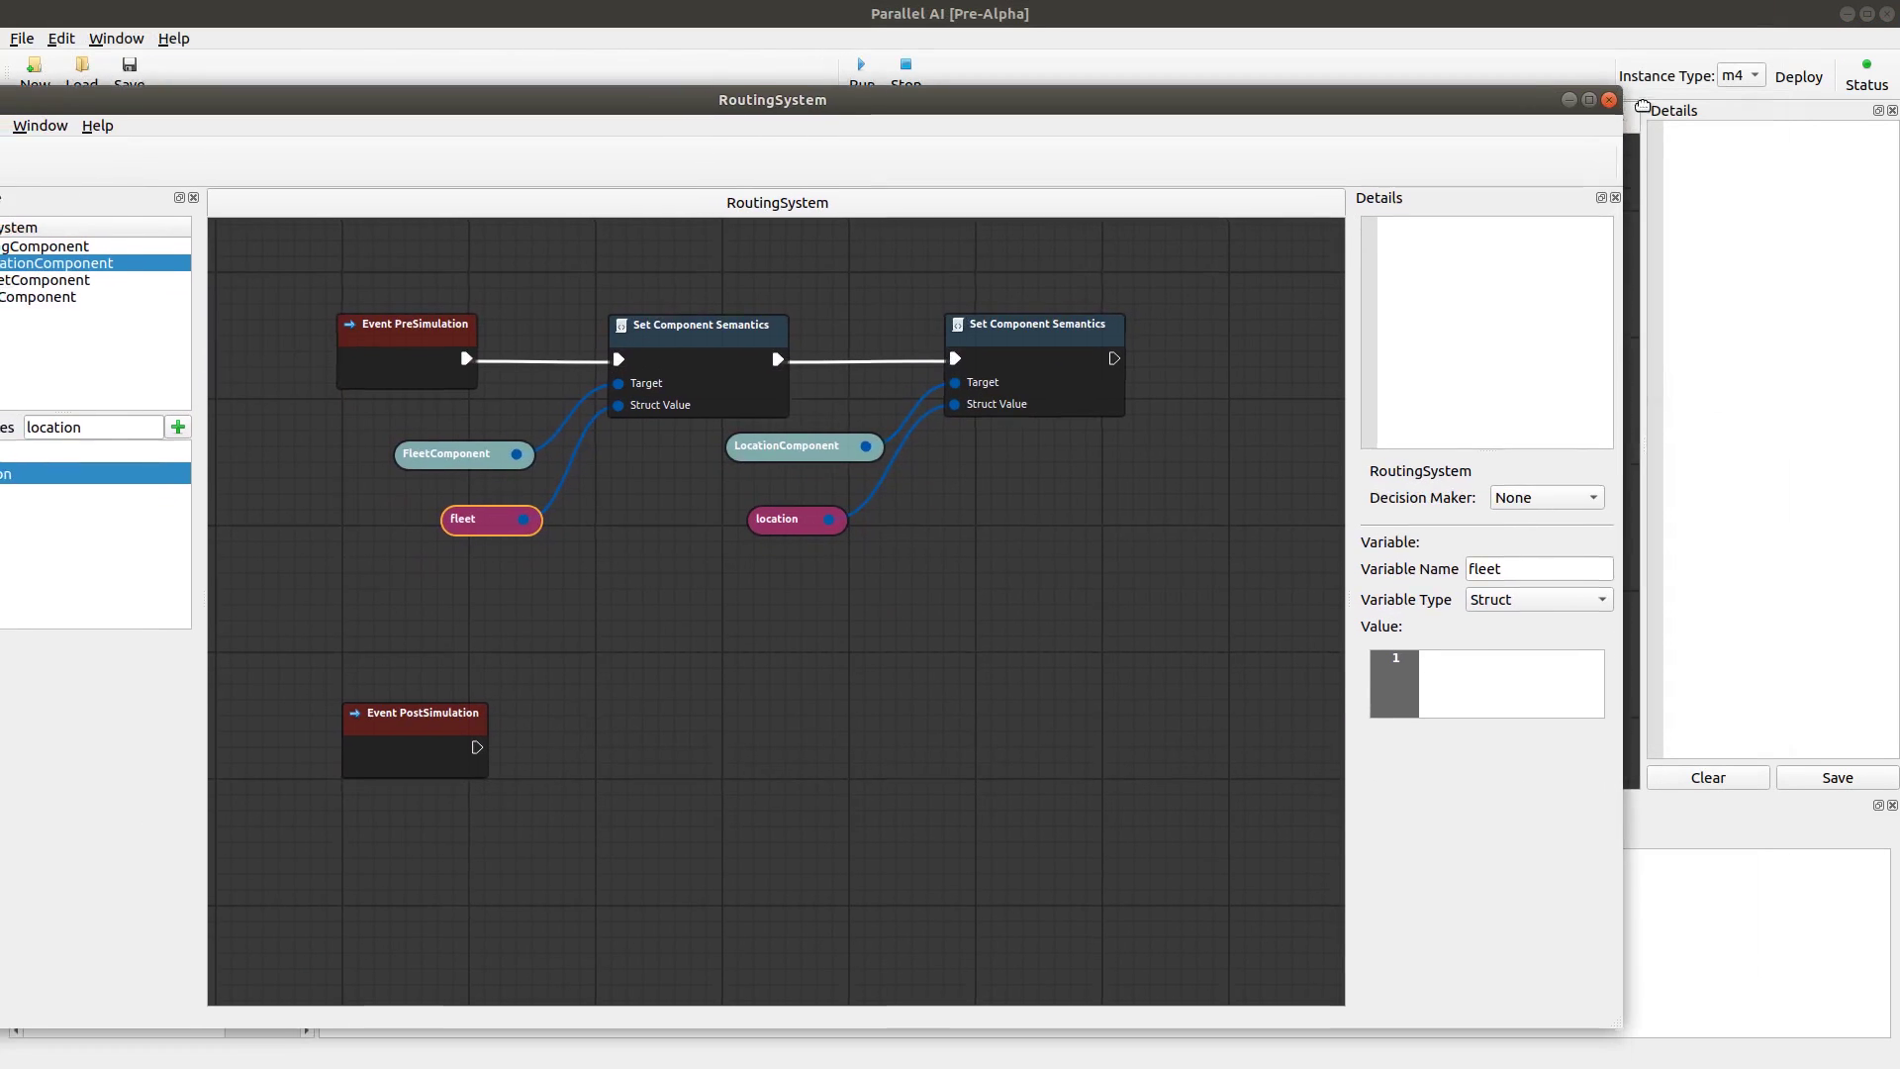
click(1605, 98)
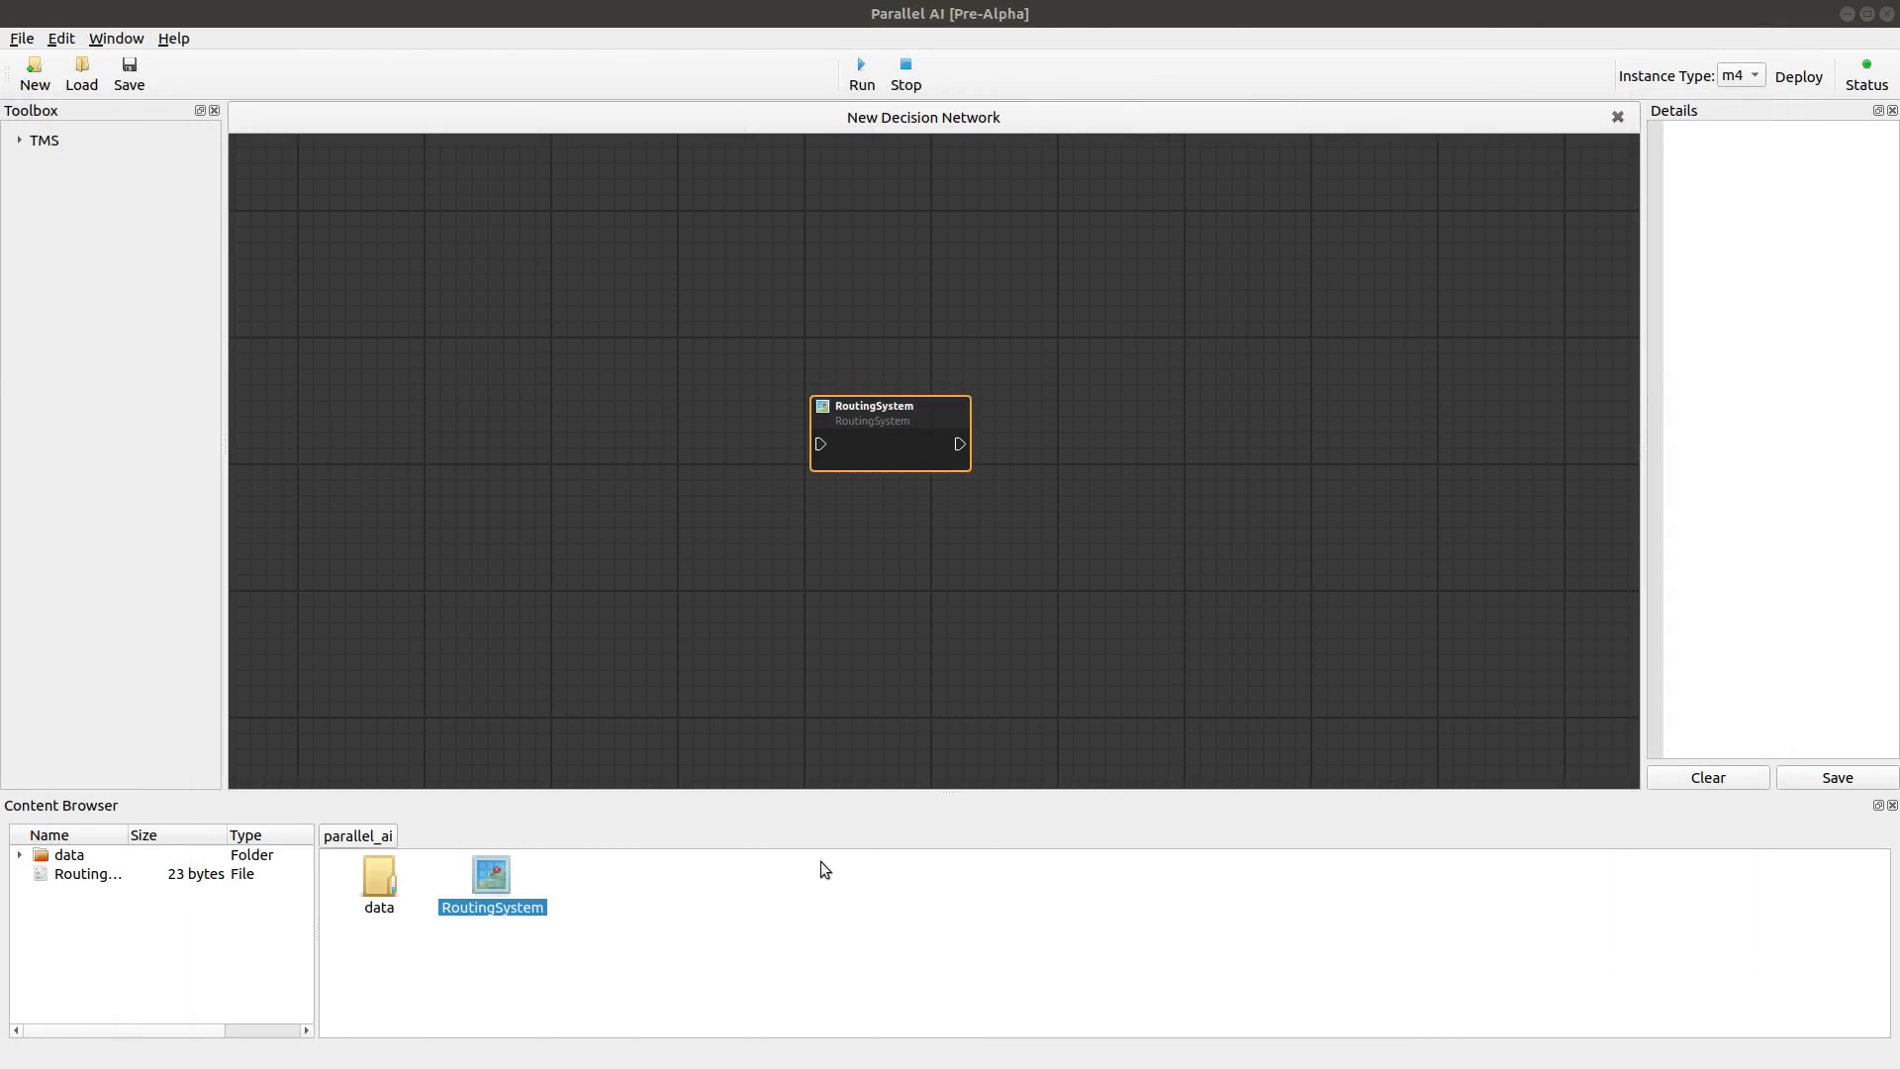
double_click(380, 884)
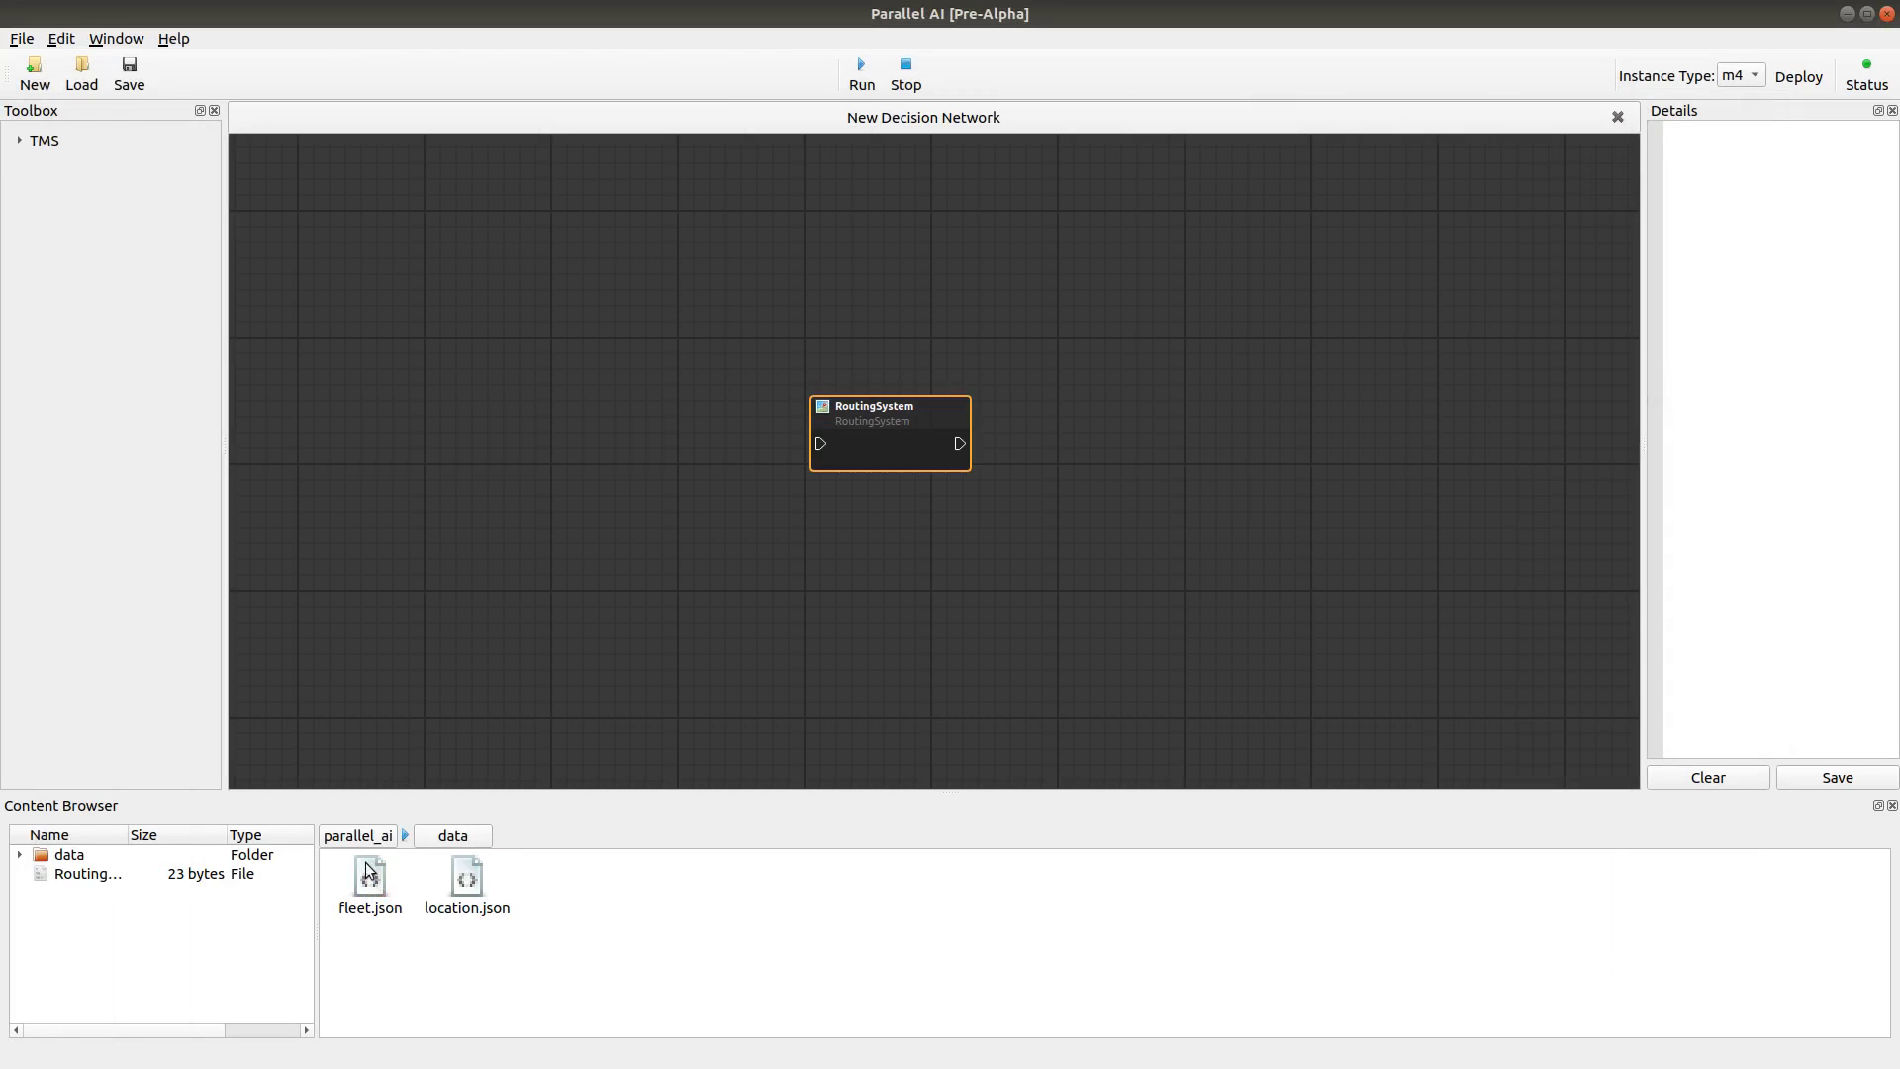
double_click(376, 881)
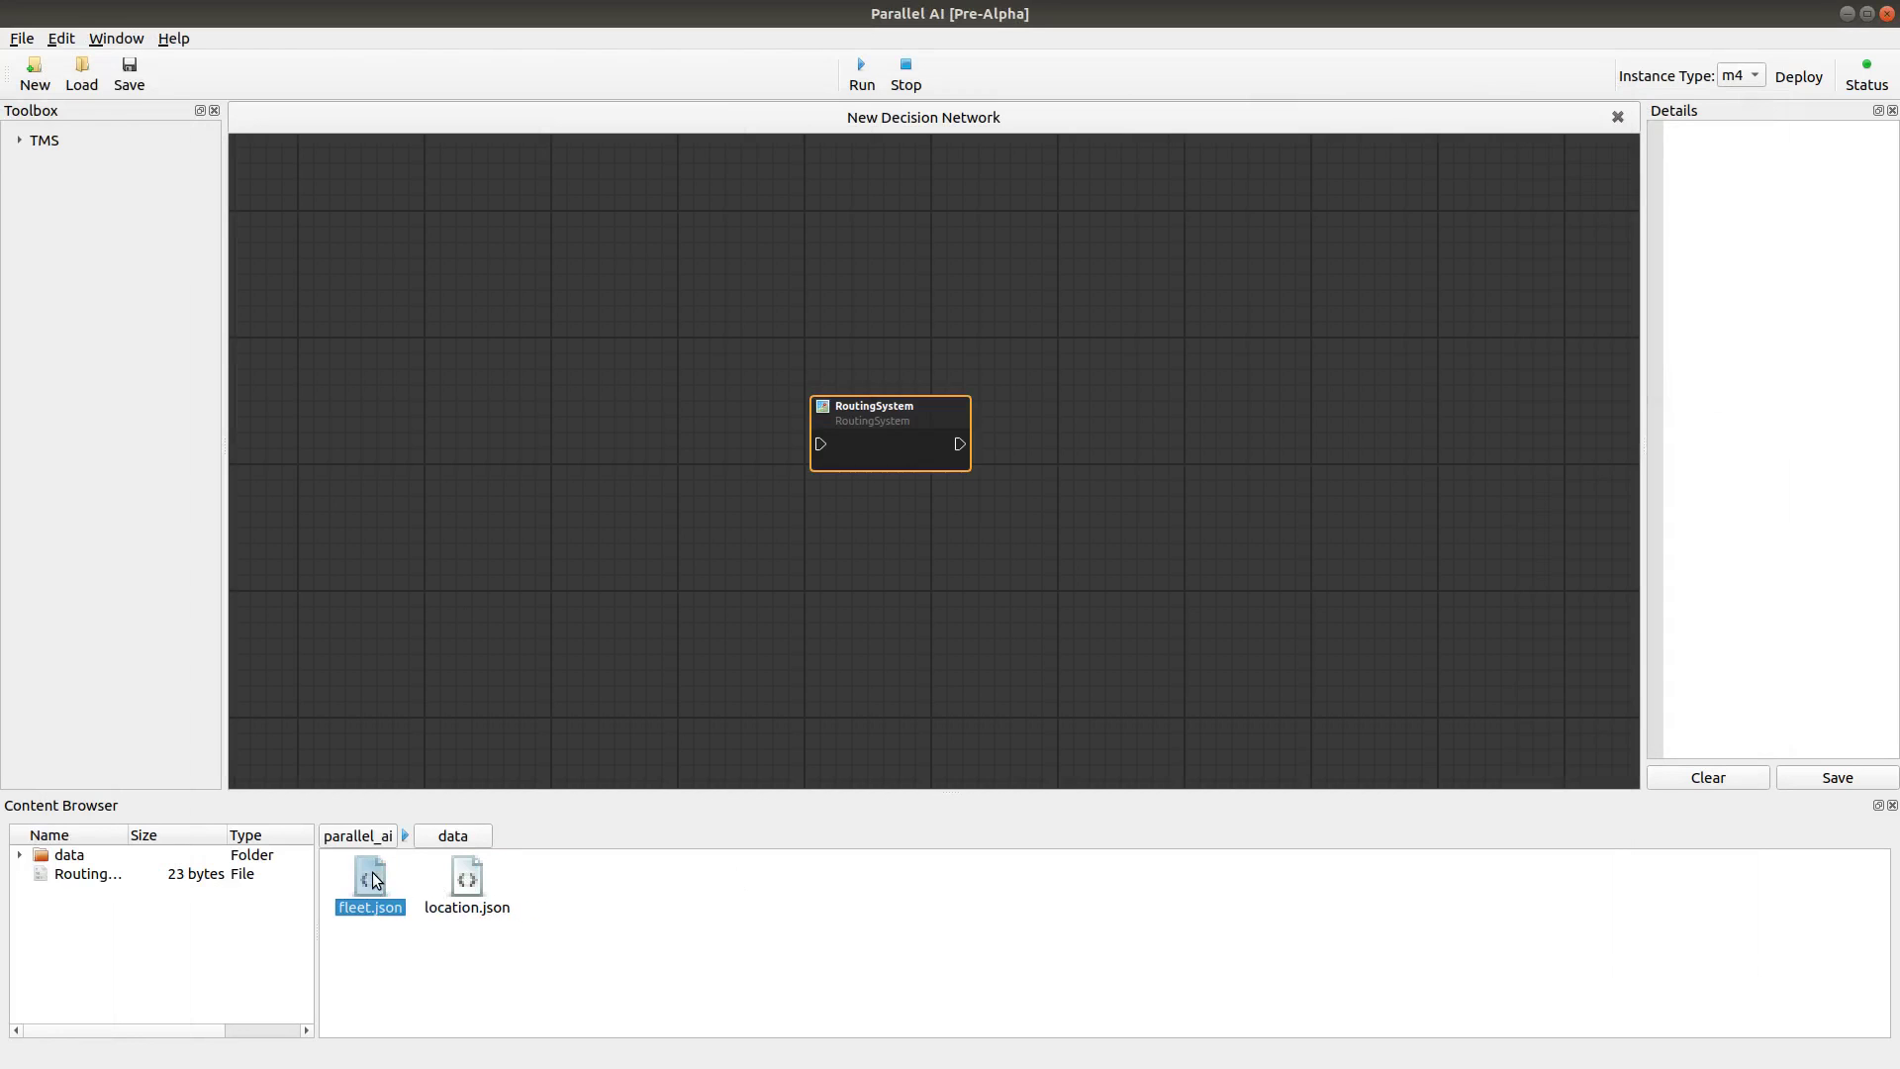
drag(797, 178, 730, 156)
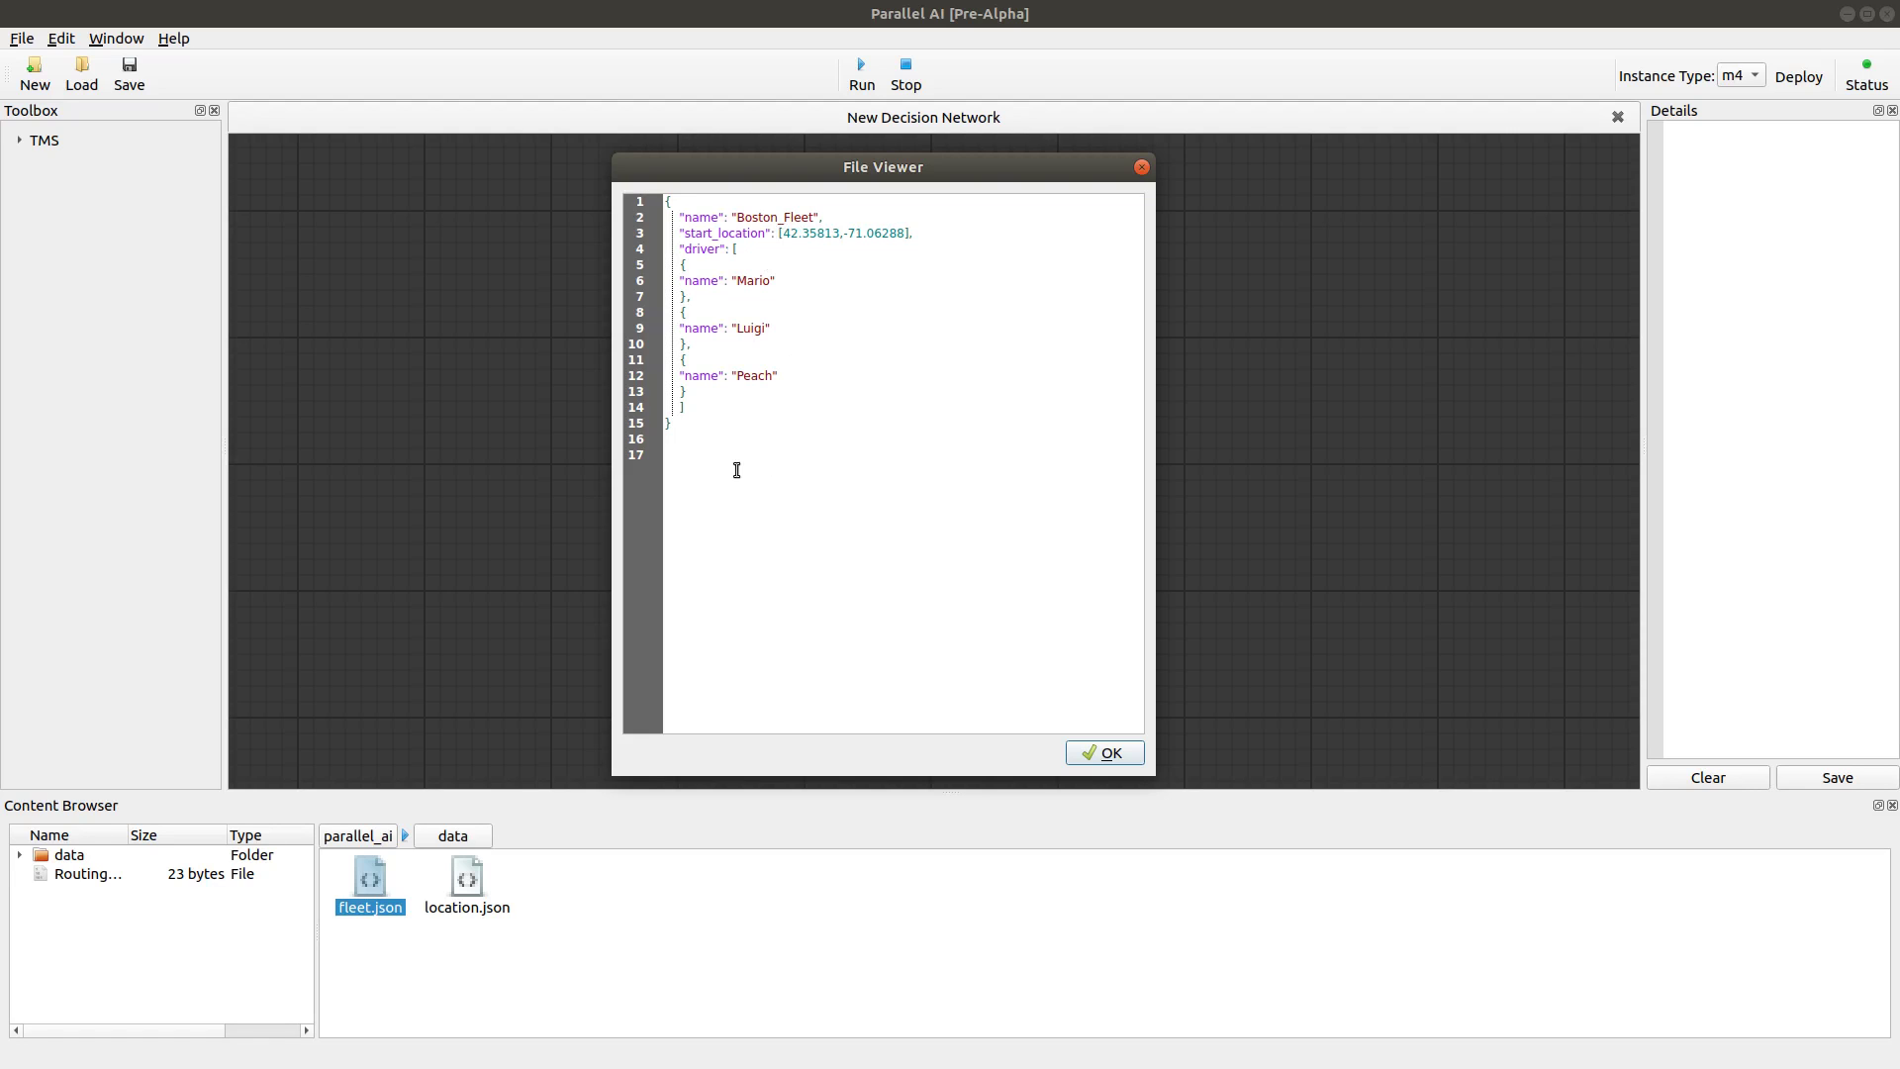
drag(741, 466, 611, 104)
right_click(718, 245)
click(796, 259)
click(1109, 755)
Paste the copied fleet JSON into the fleet variable's value in the RoutingSystem window.
drag(0, 168, 1227, 54)
right_click(1580, 625)
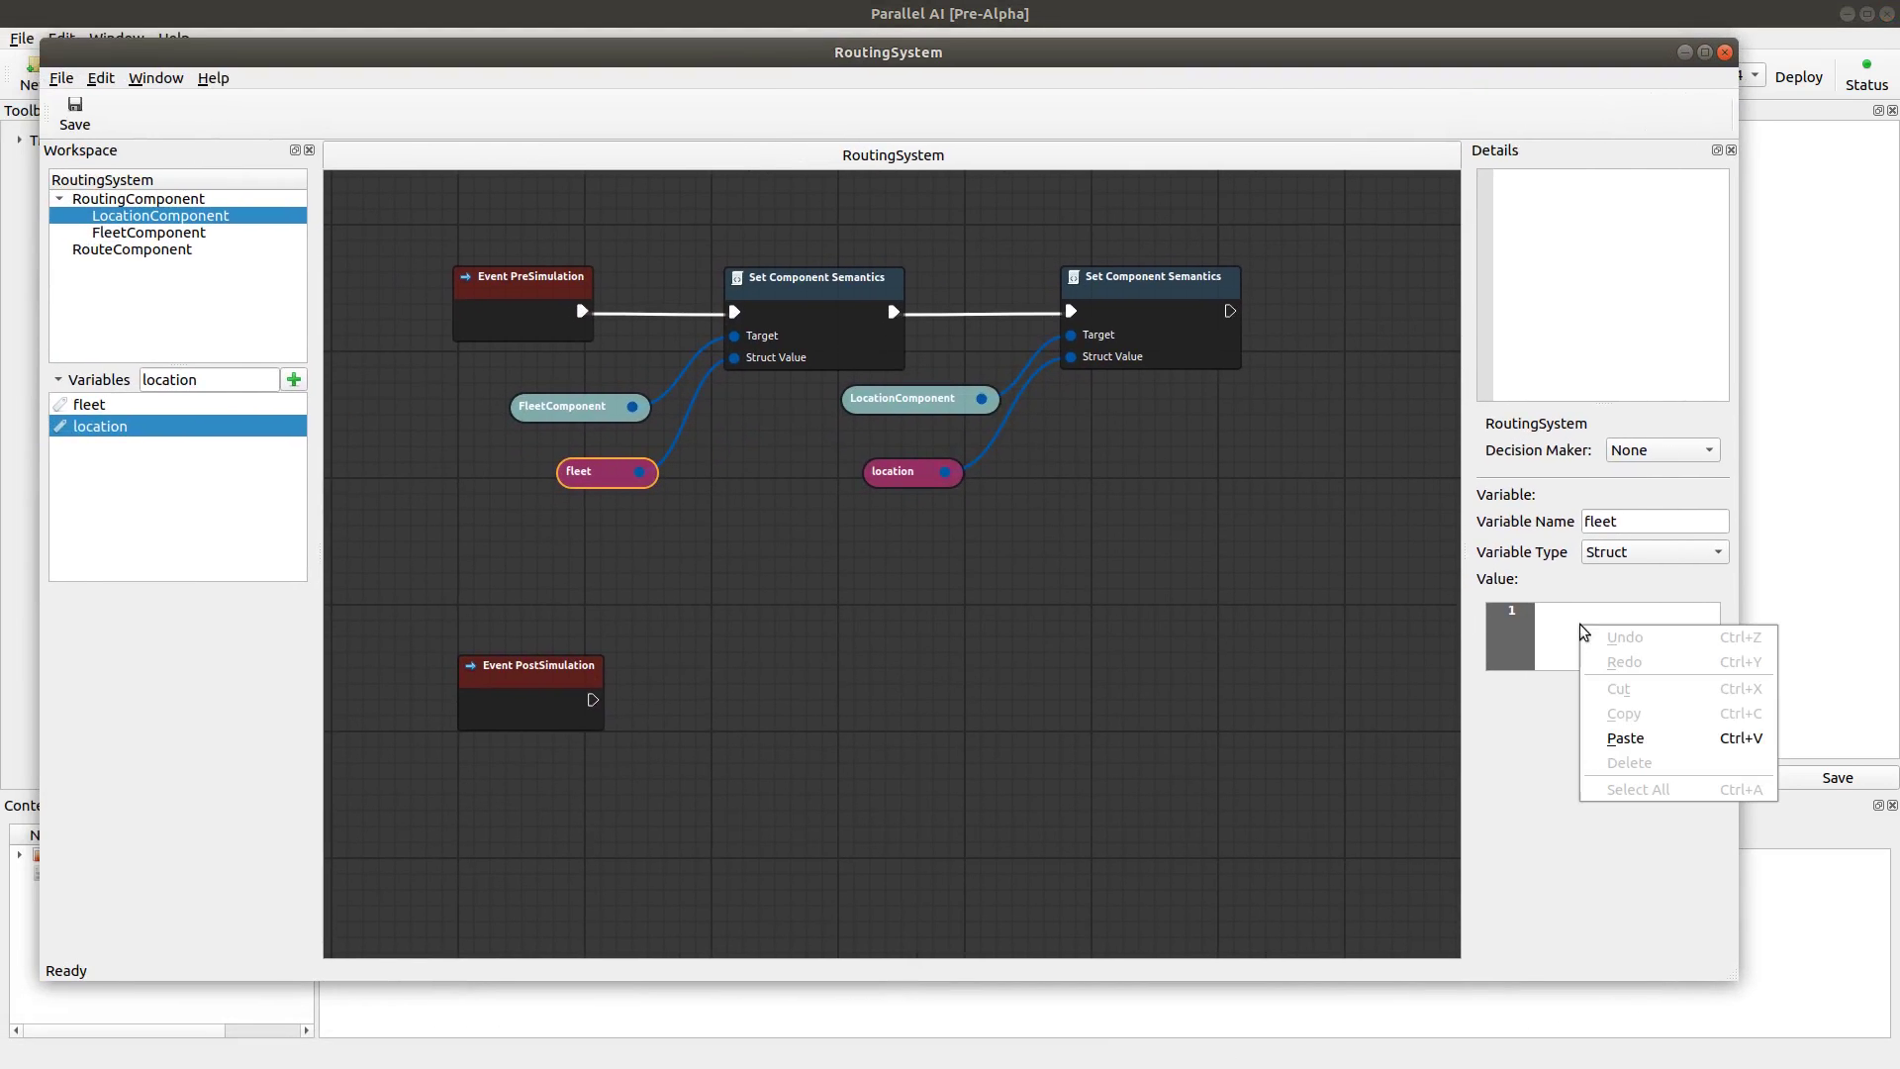
click(1626, 737)
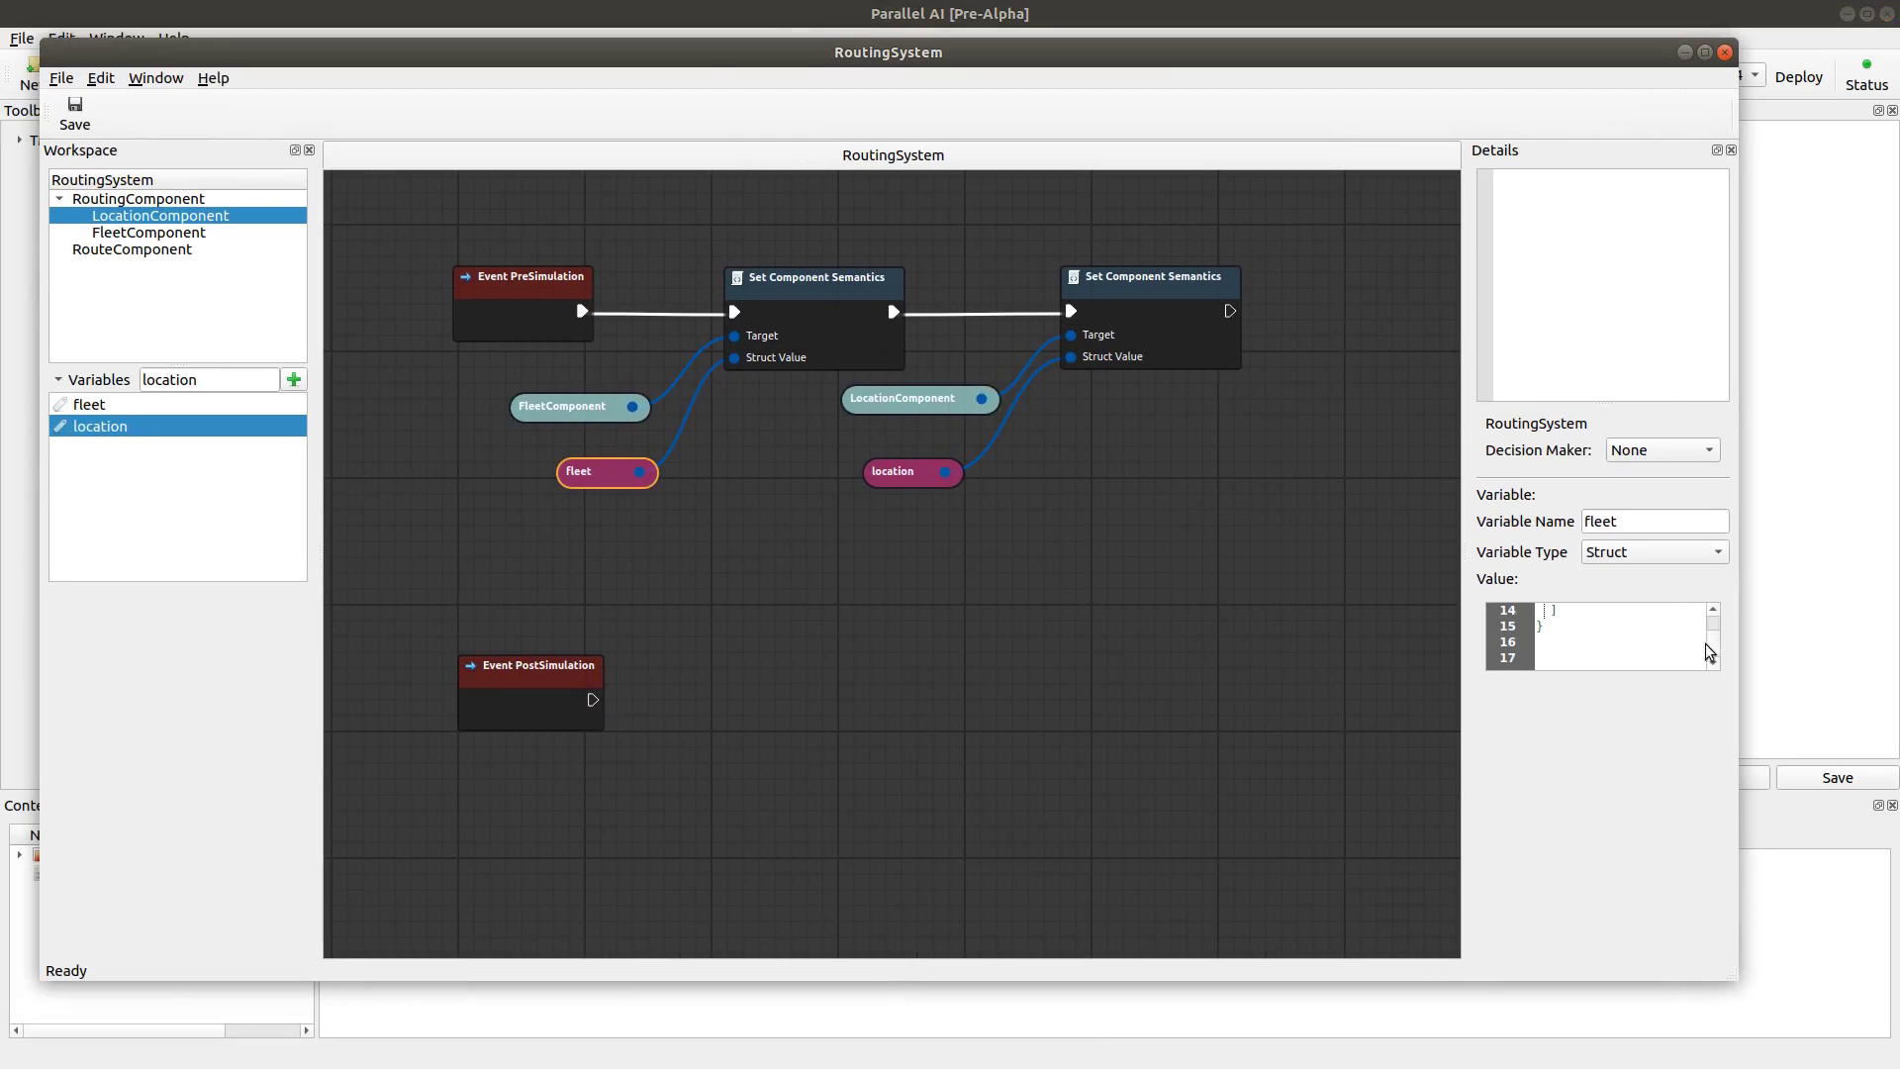
scroll(1716, 654, up, 5)
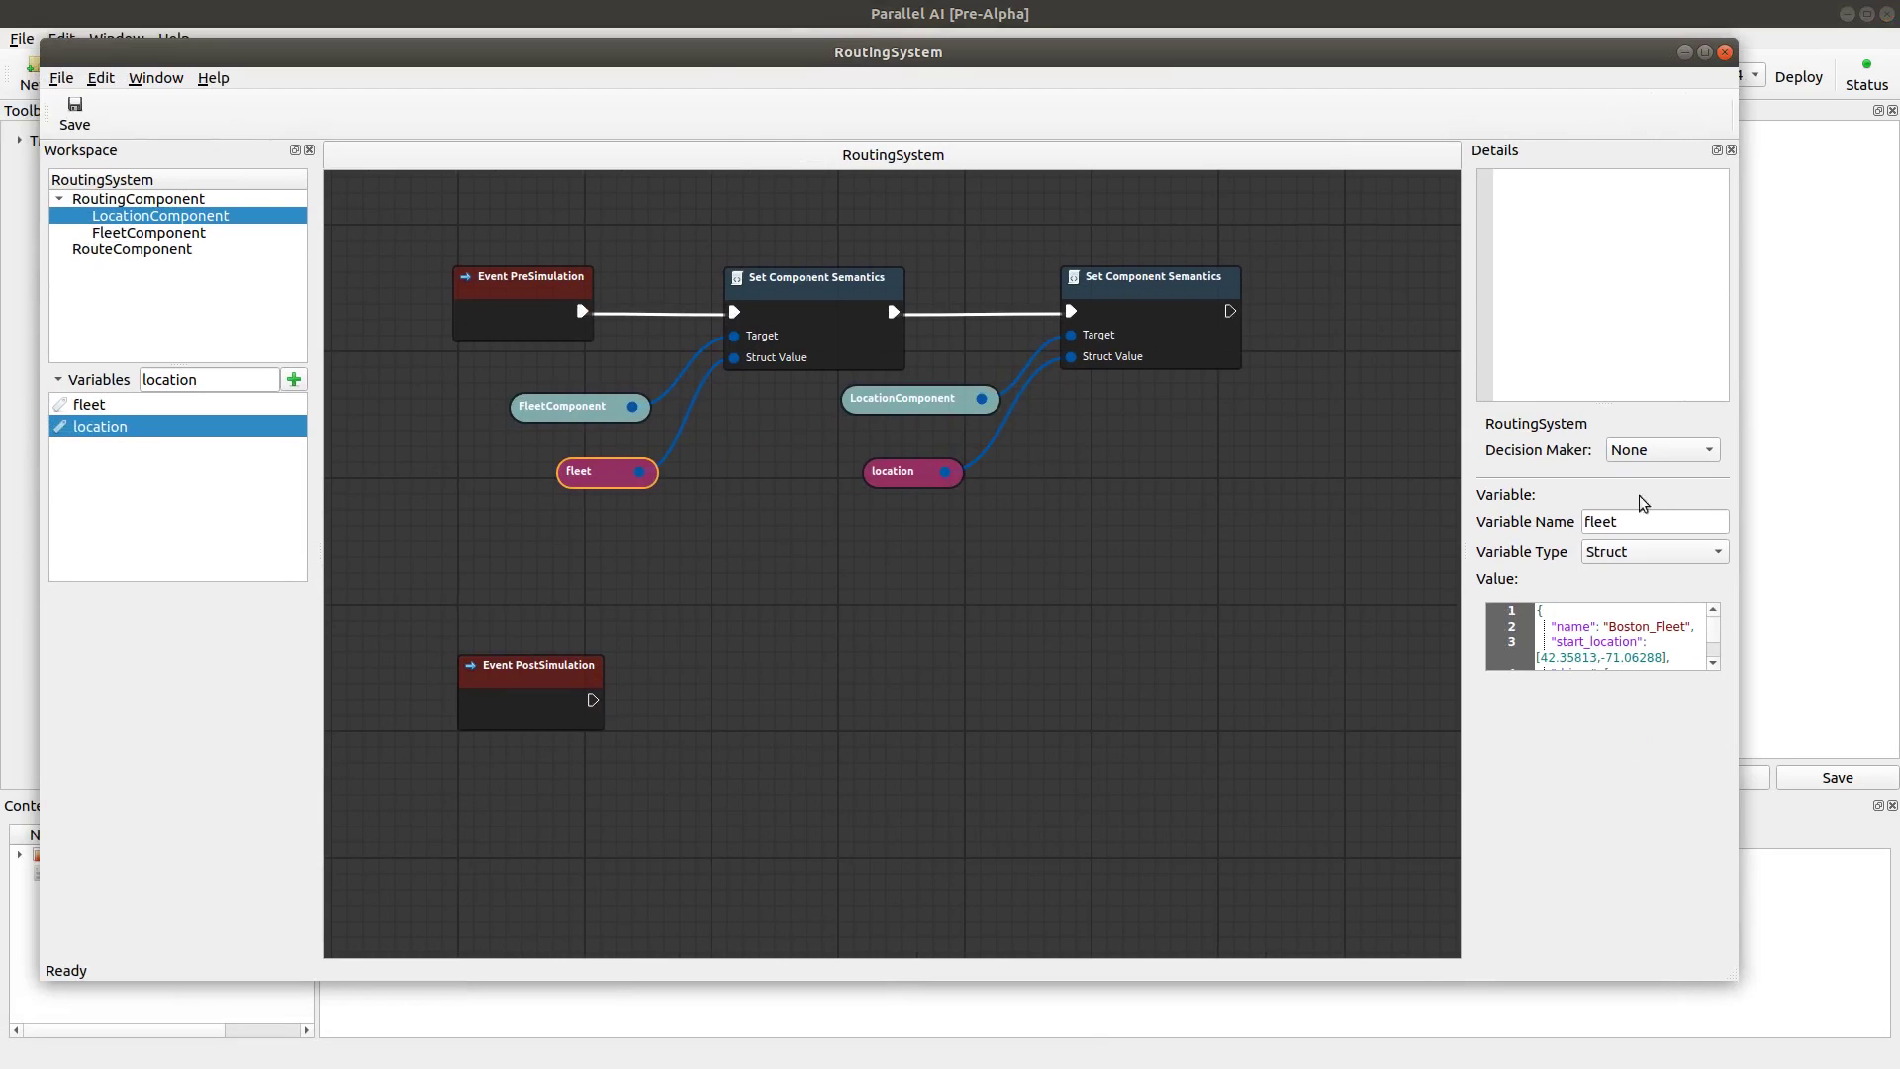
Set the location variable's type to Struct.
click(919, 479)
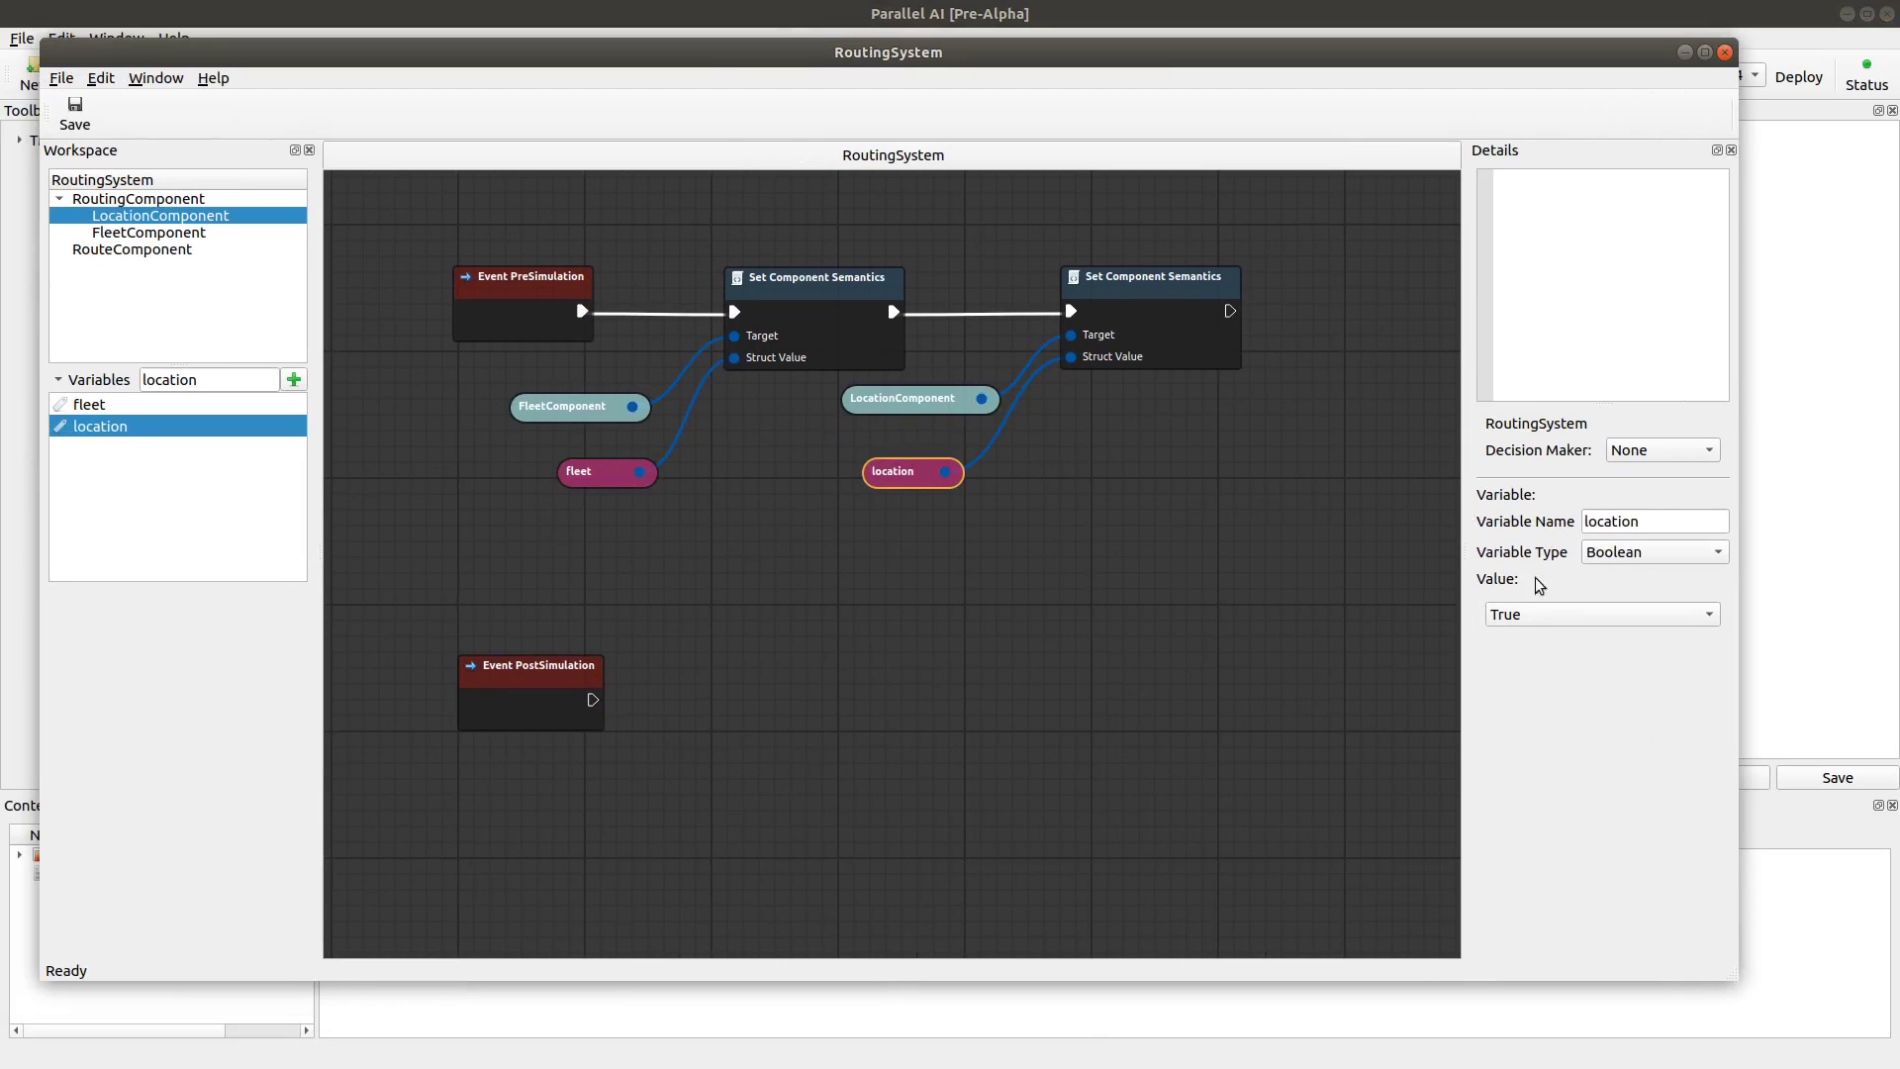
click(1619, 552)
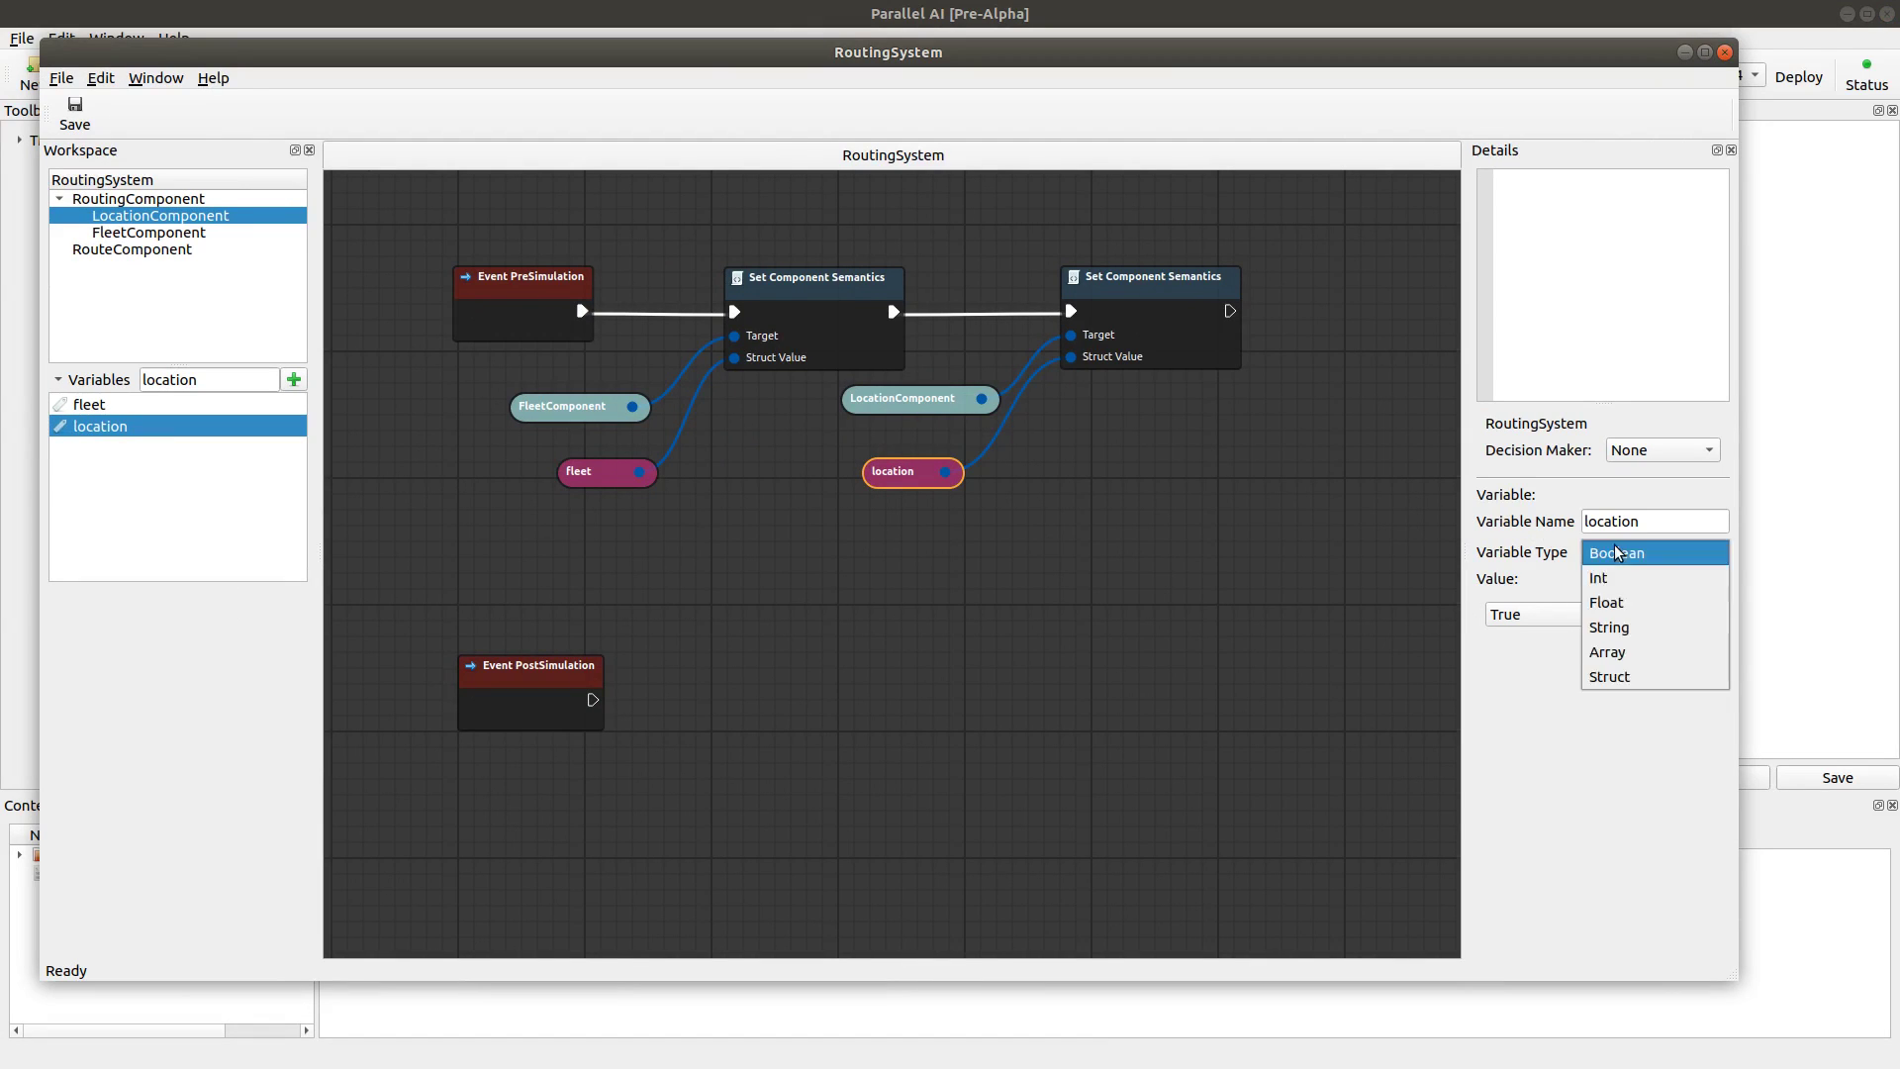
click(1629, 677)
Return to the main window, open location.json from the data folder, copy its entire contents and close the file viewer.
drag(1424, 52, 0, 75)
double_click(468, 881)
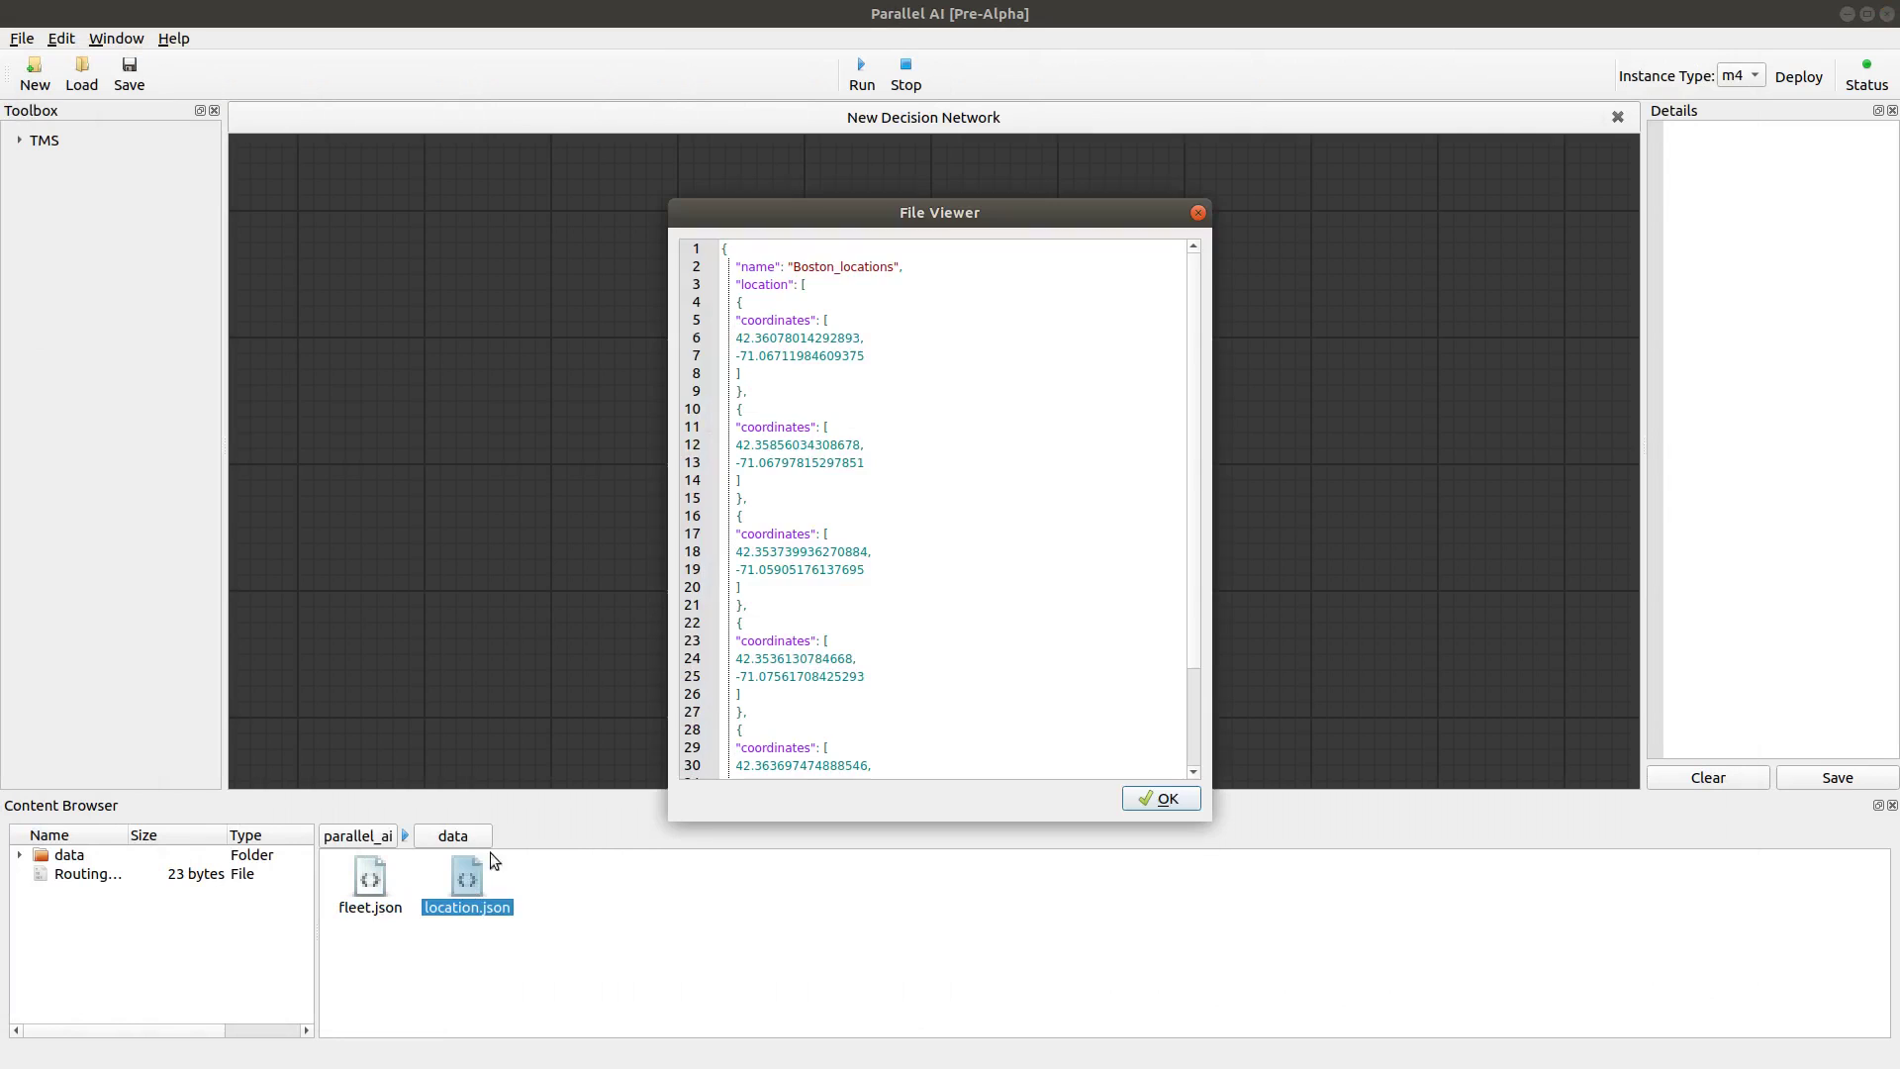
right_click(865, 483)
click(932, 525)
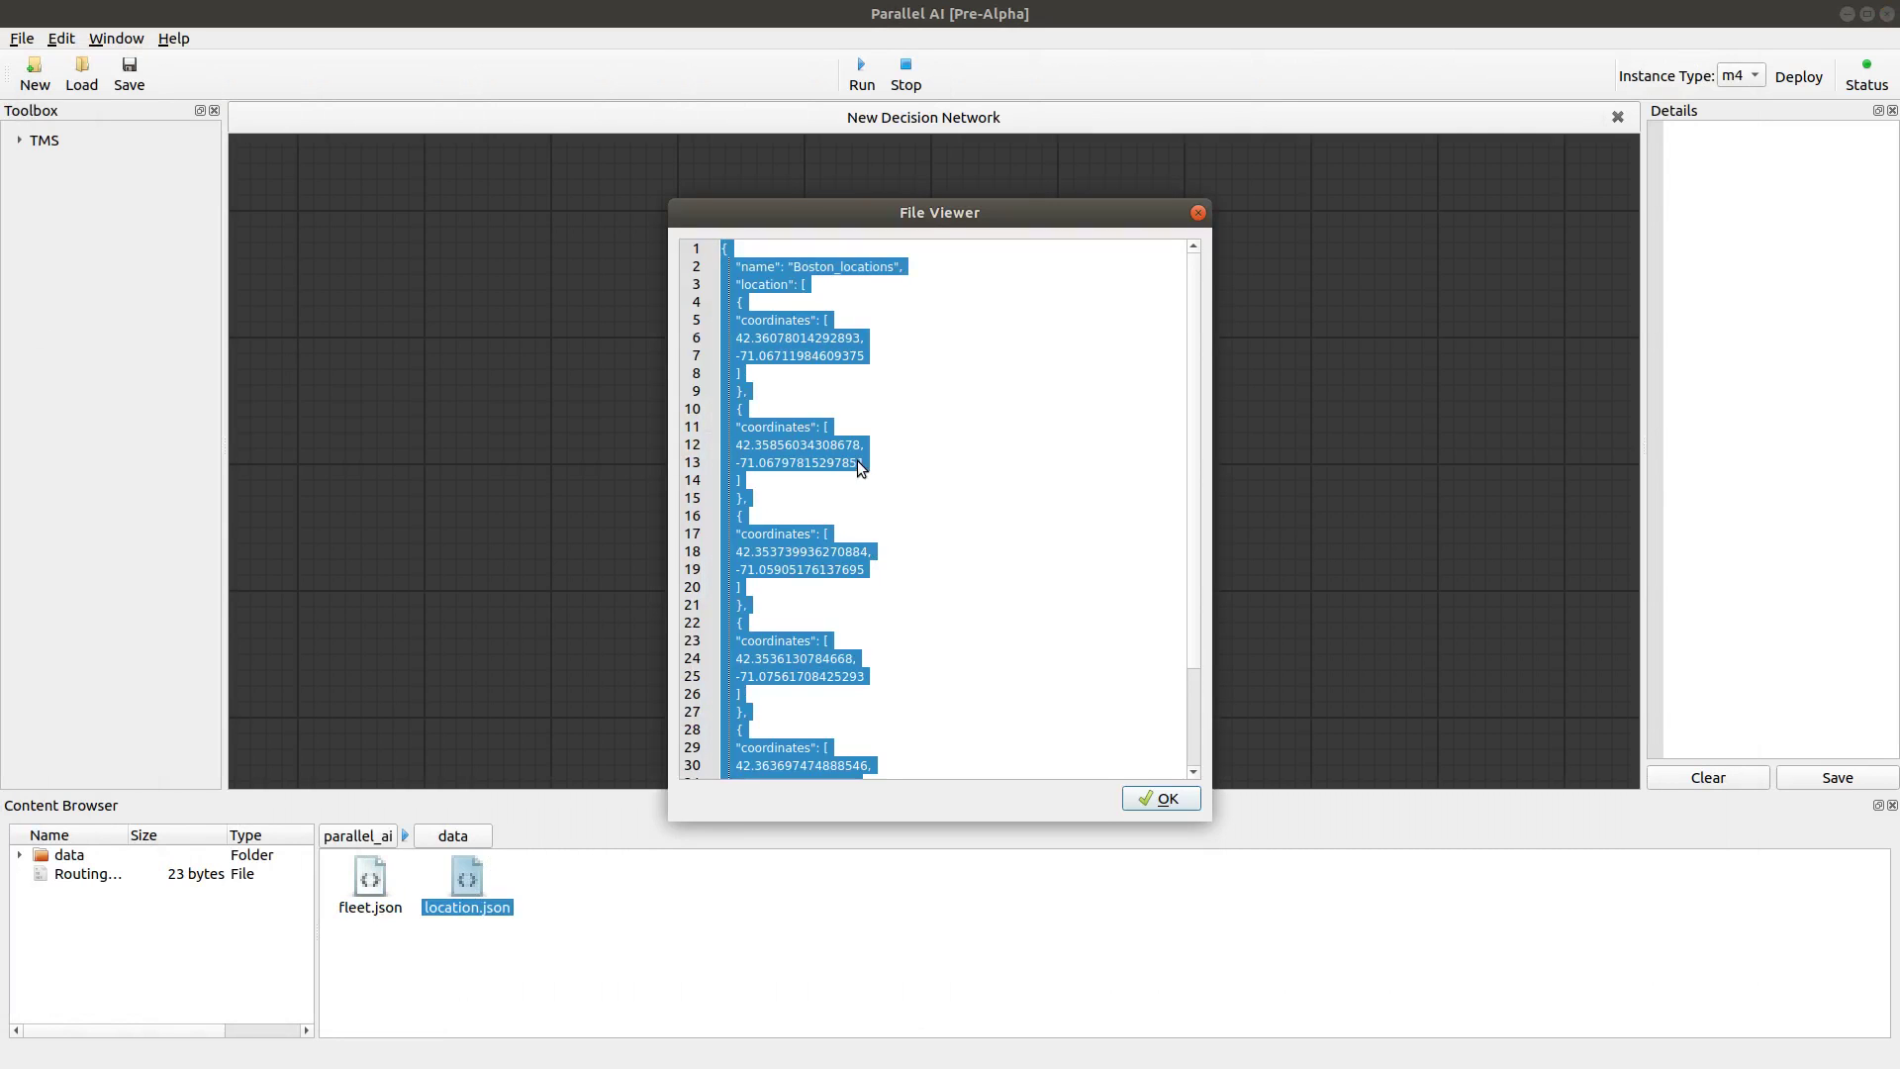
right_click(857, 462)
click(940, 469)
click(921, 445)
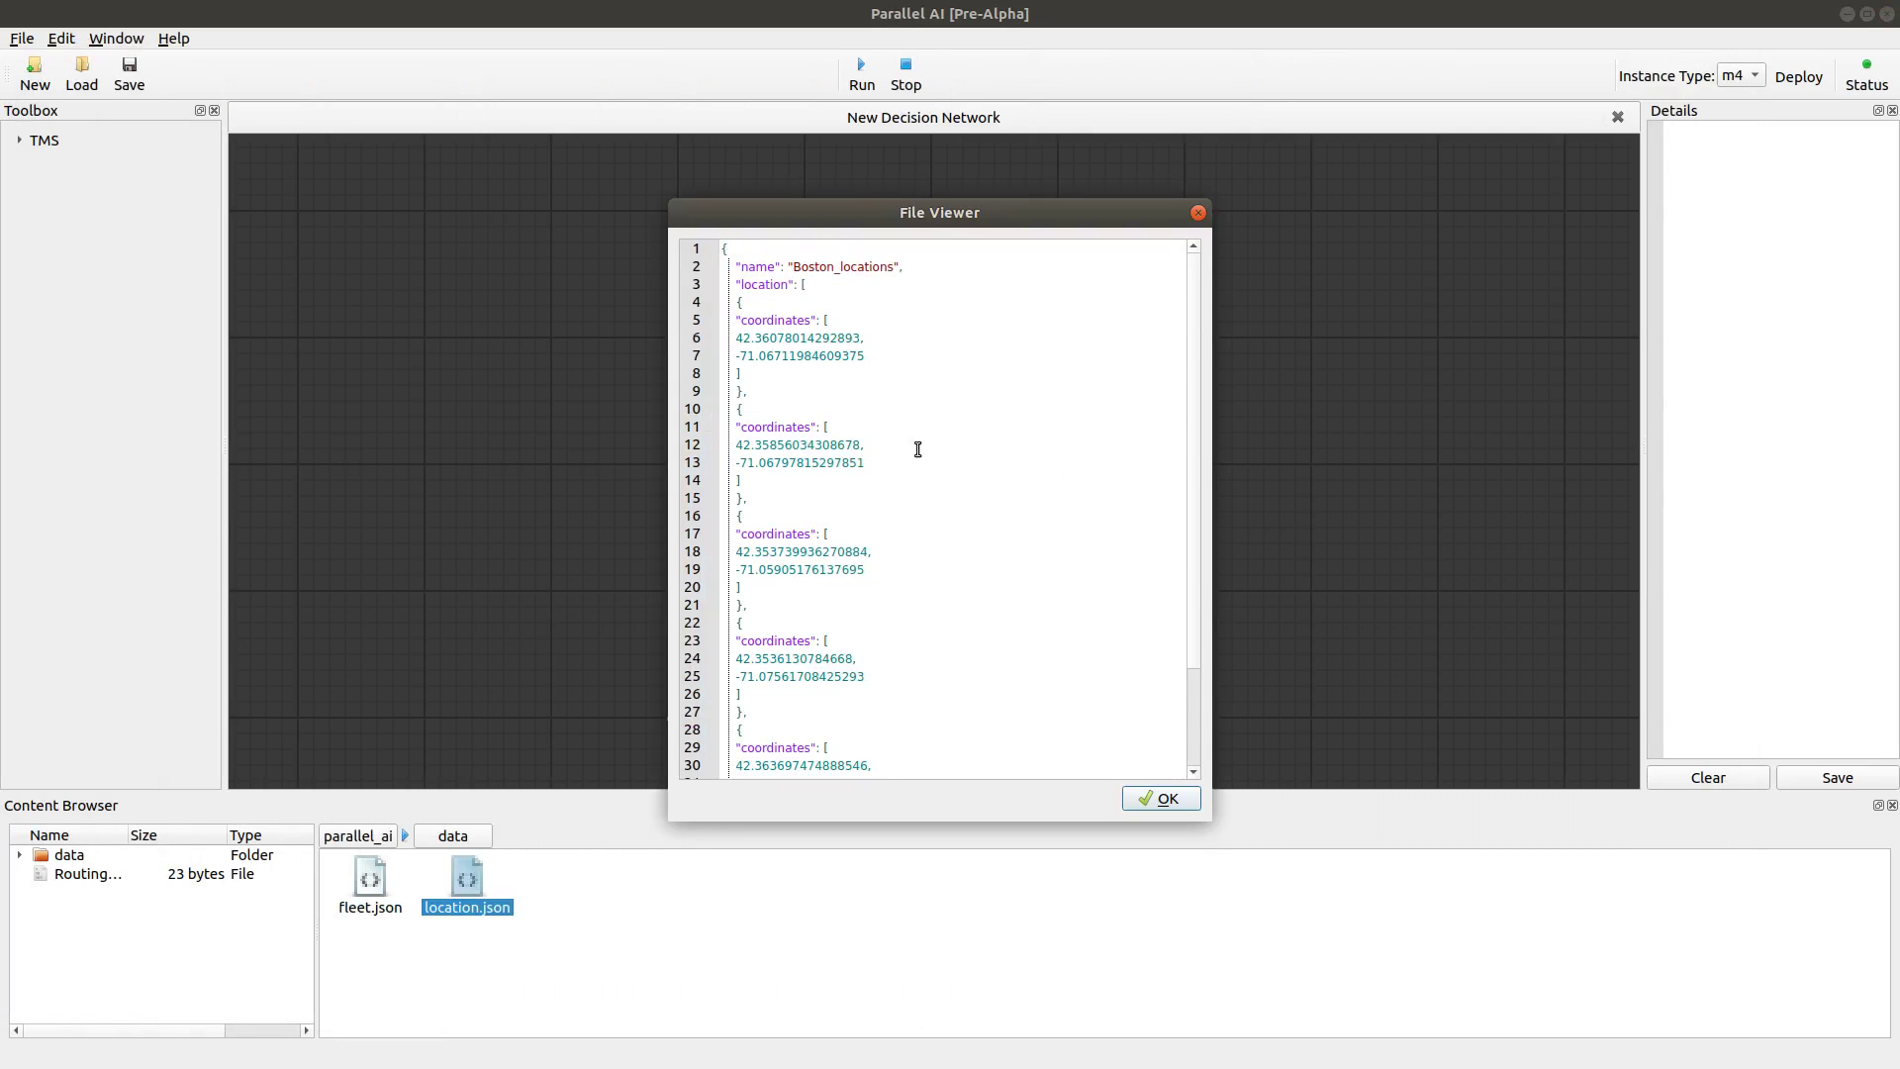
scroll(1182, 375, down, 3)
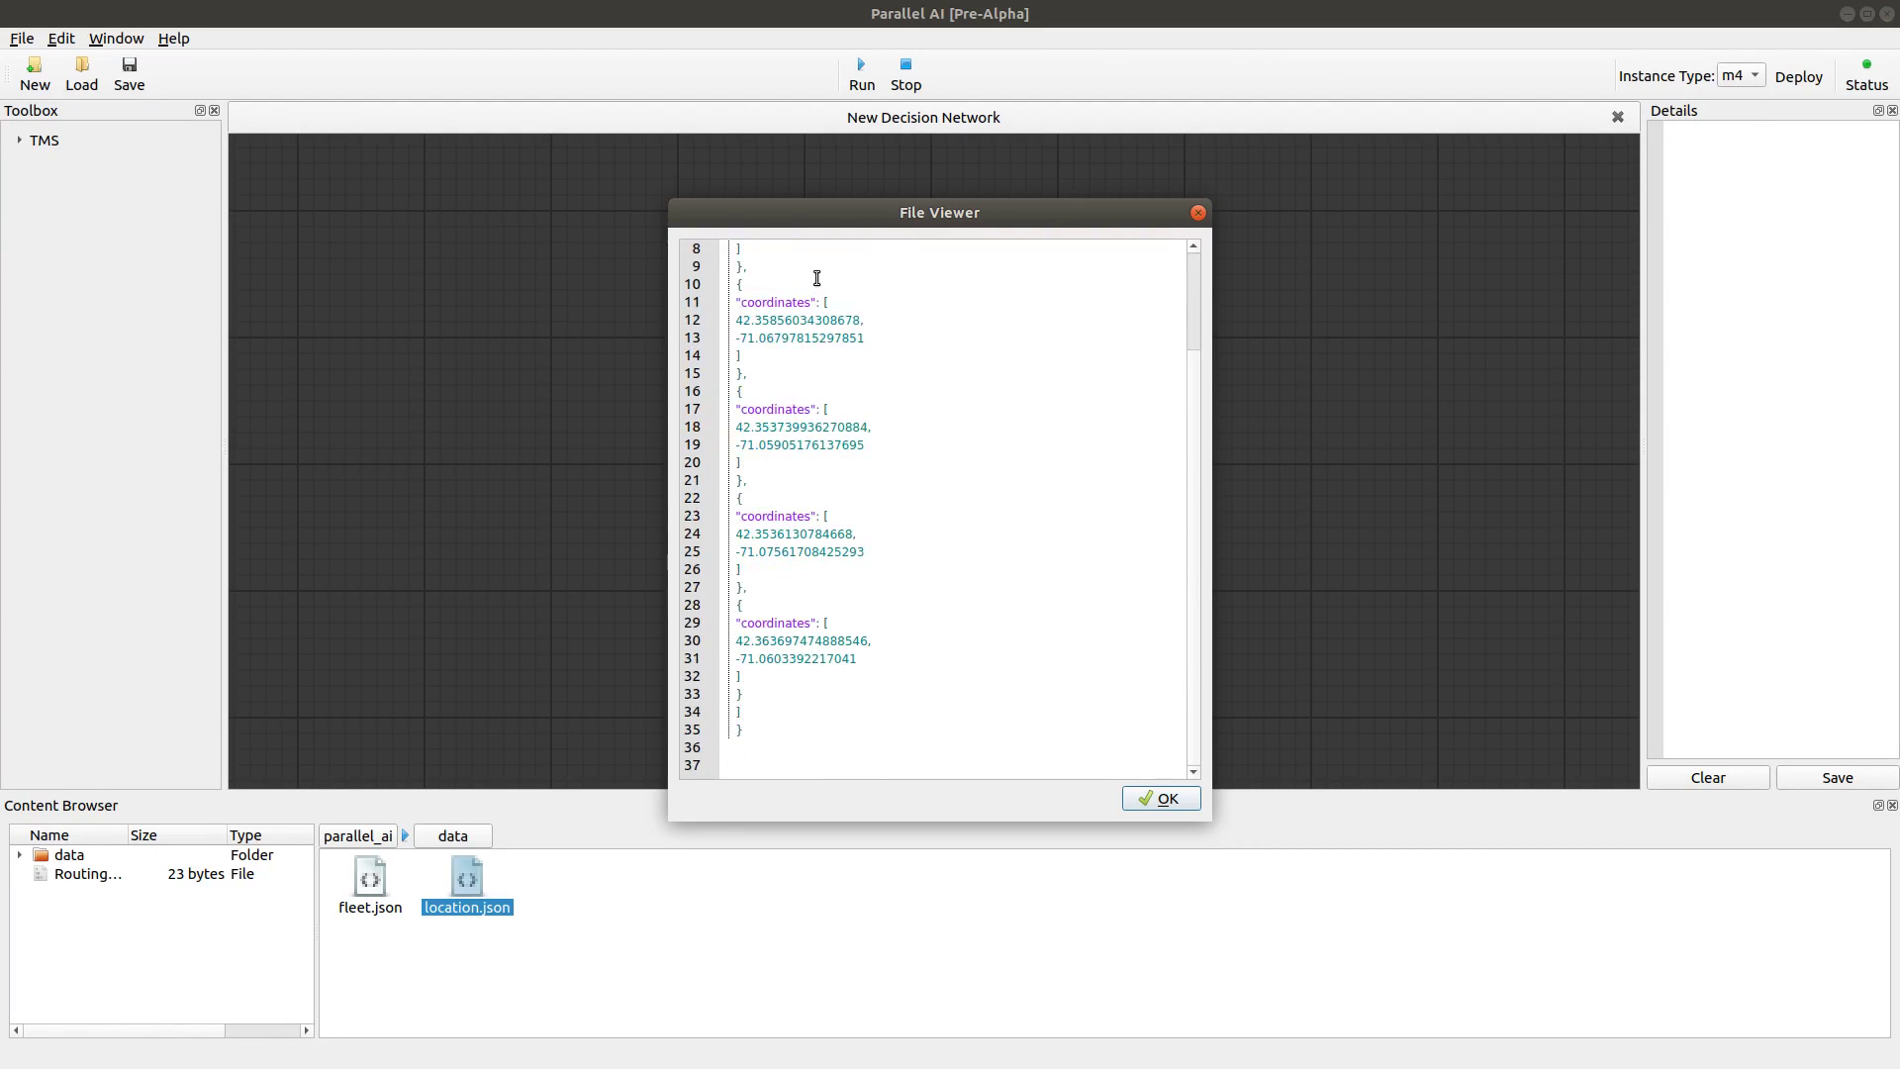
click(1164, 799)
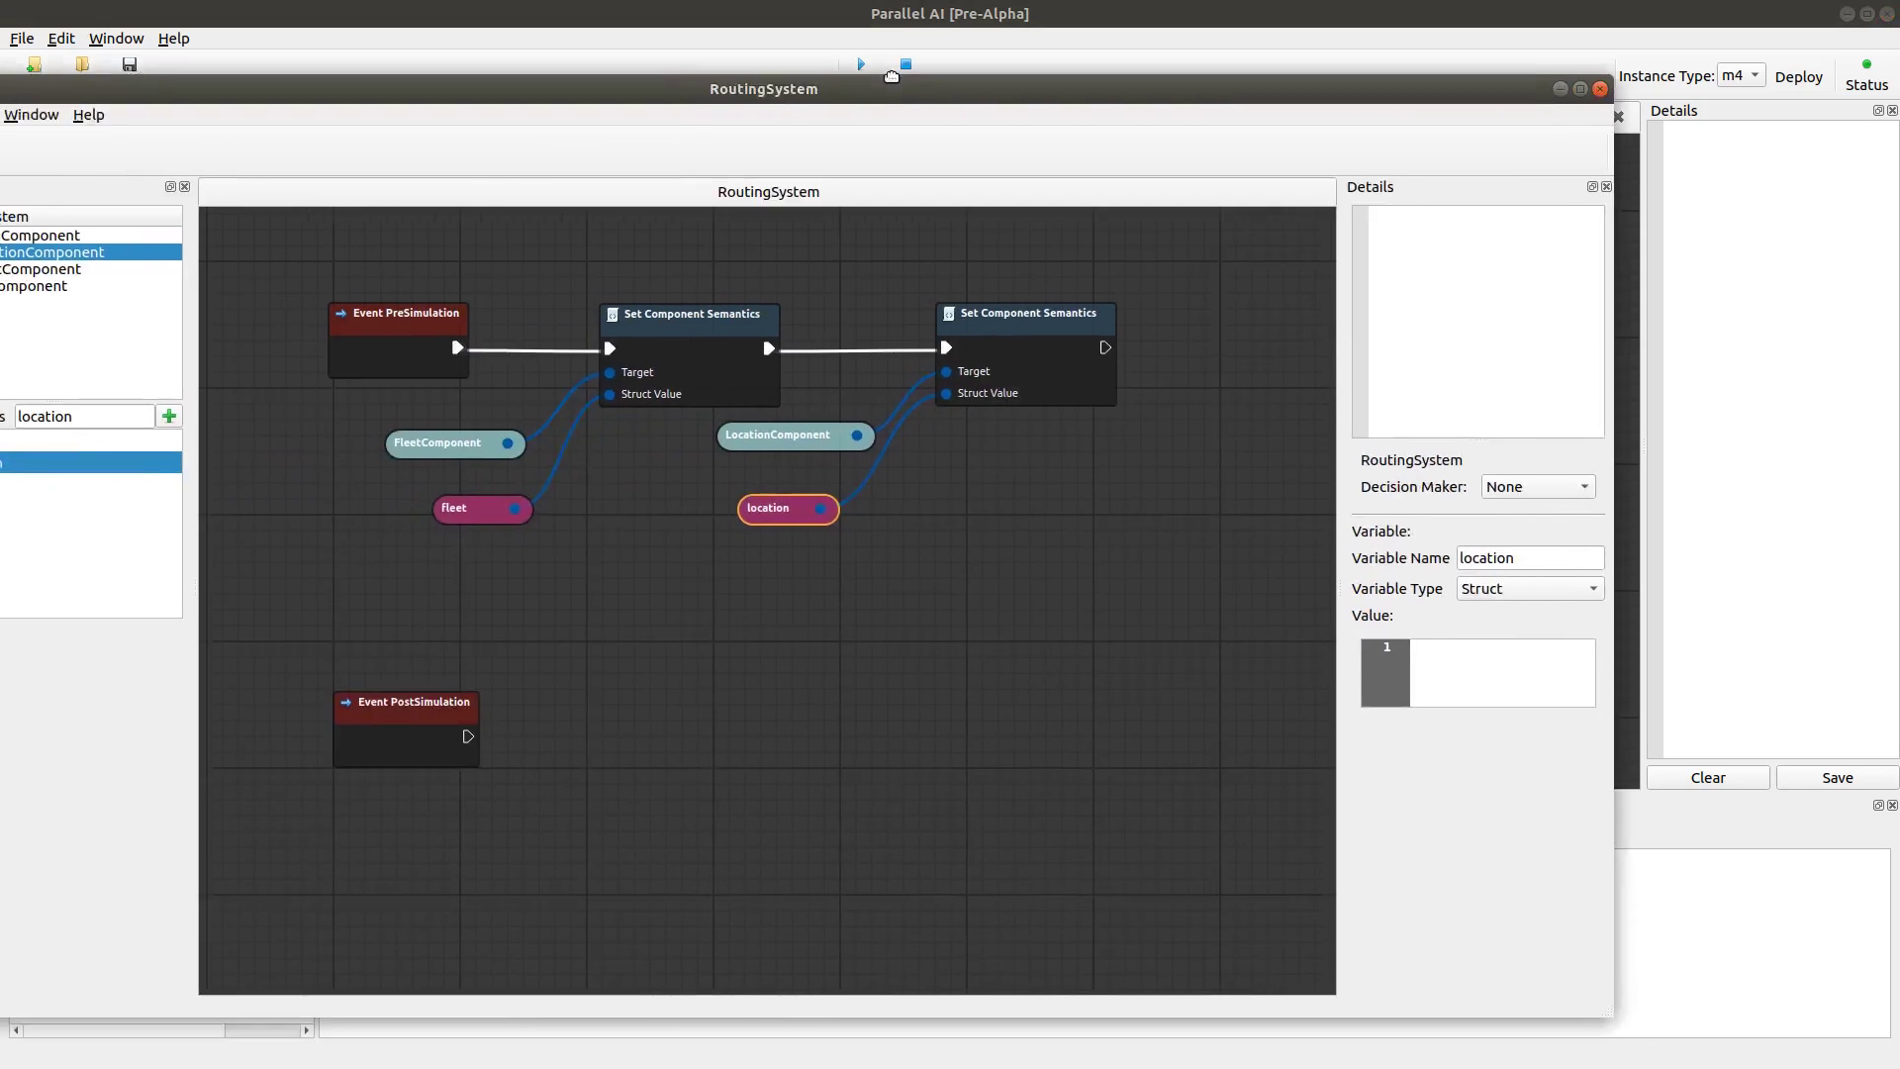
Paste the copied location JSON into the location variable's value in the RoutingSystem window.
drag(892, 77, 1086, 45)
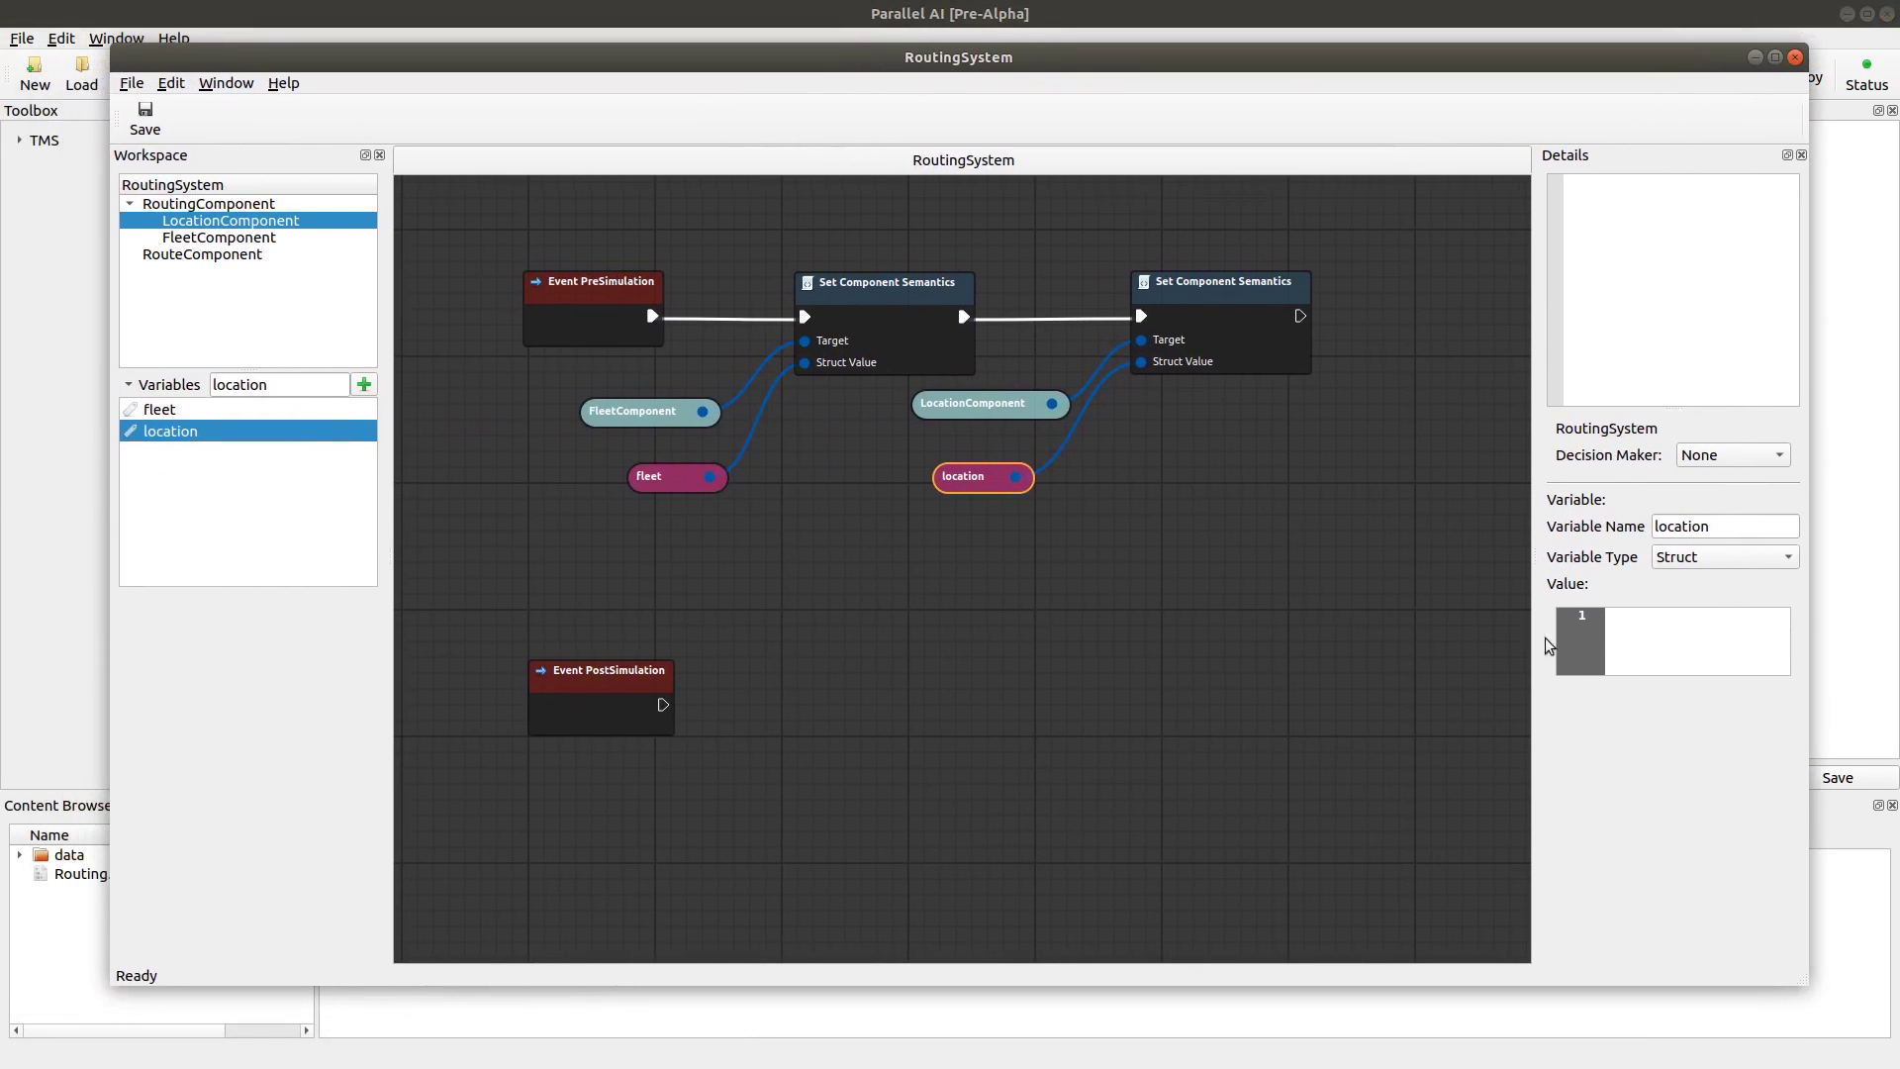
right_click(1654, 621)
click(1699, 732)
Add a Print String node, connect Event PostSimulation's execution output to it, and align the two nodes horizontally.
drag(593, 685, 598, 685)
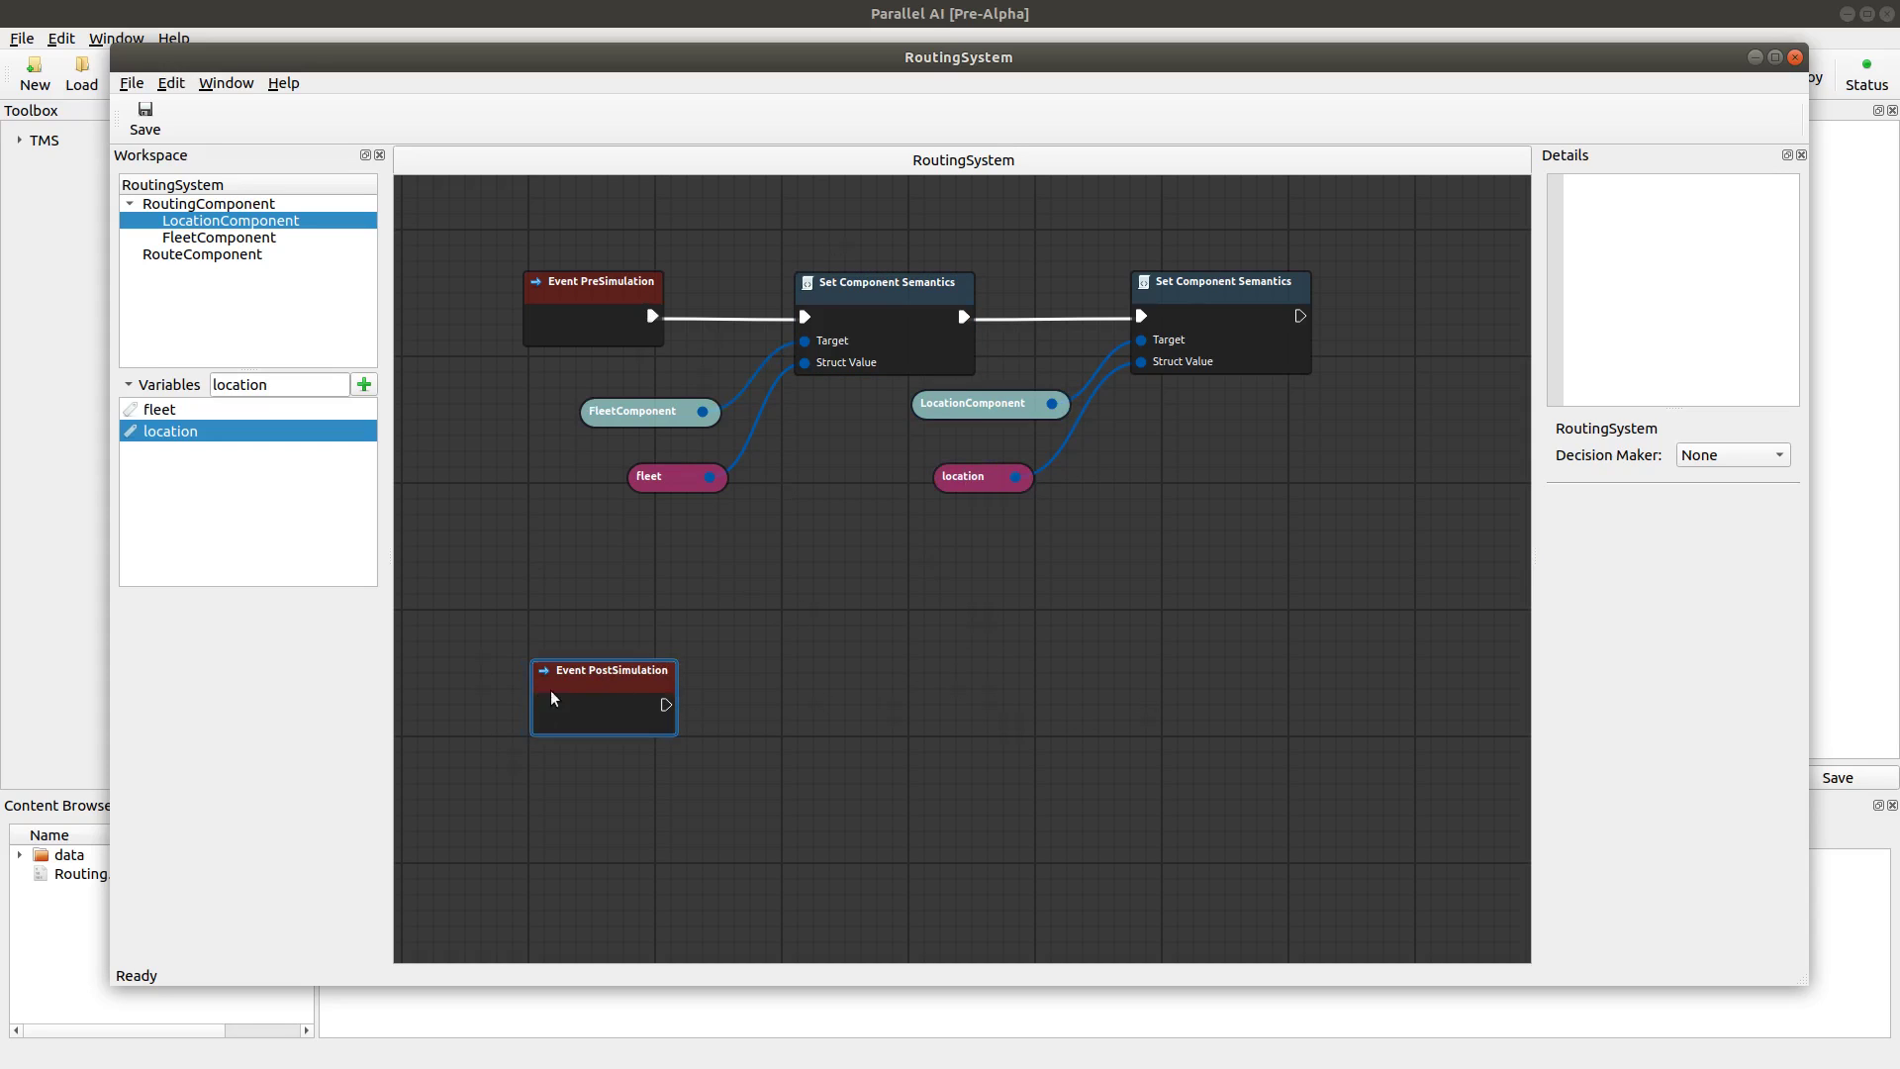
right_click(930, 683)
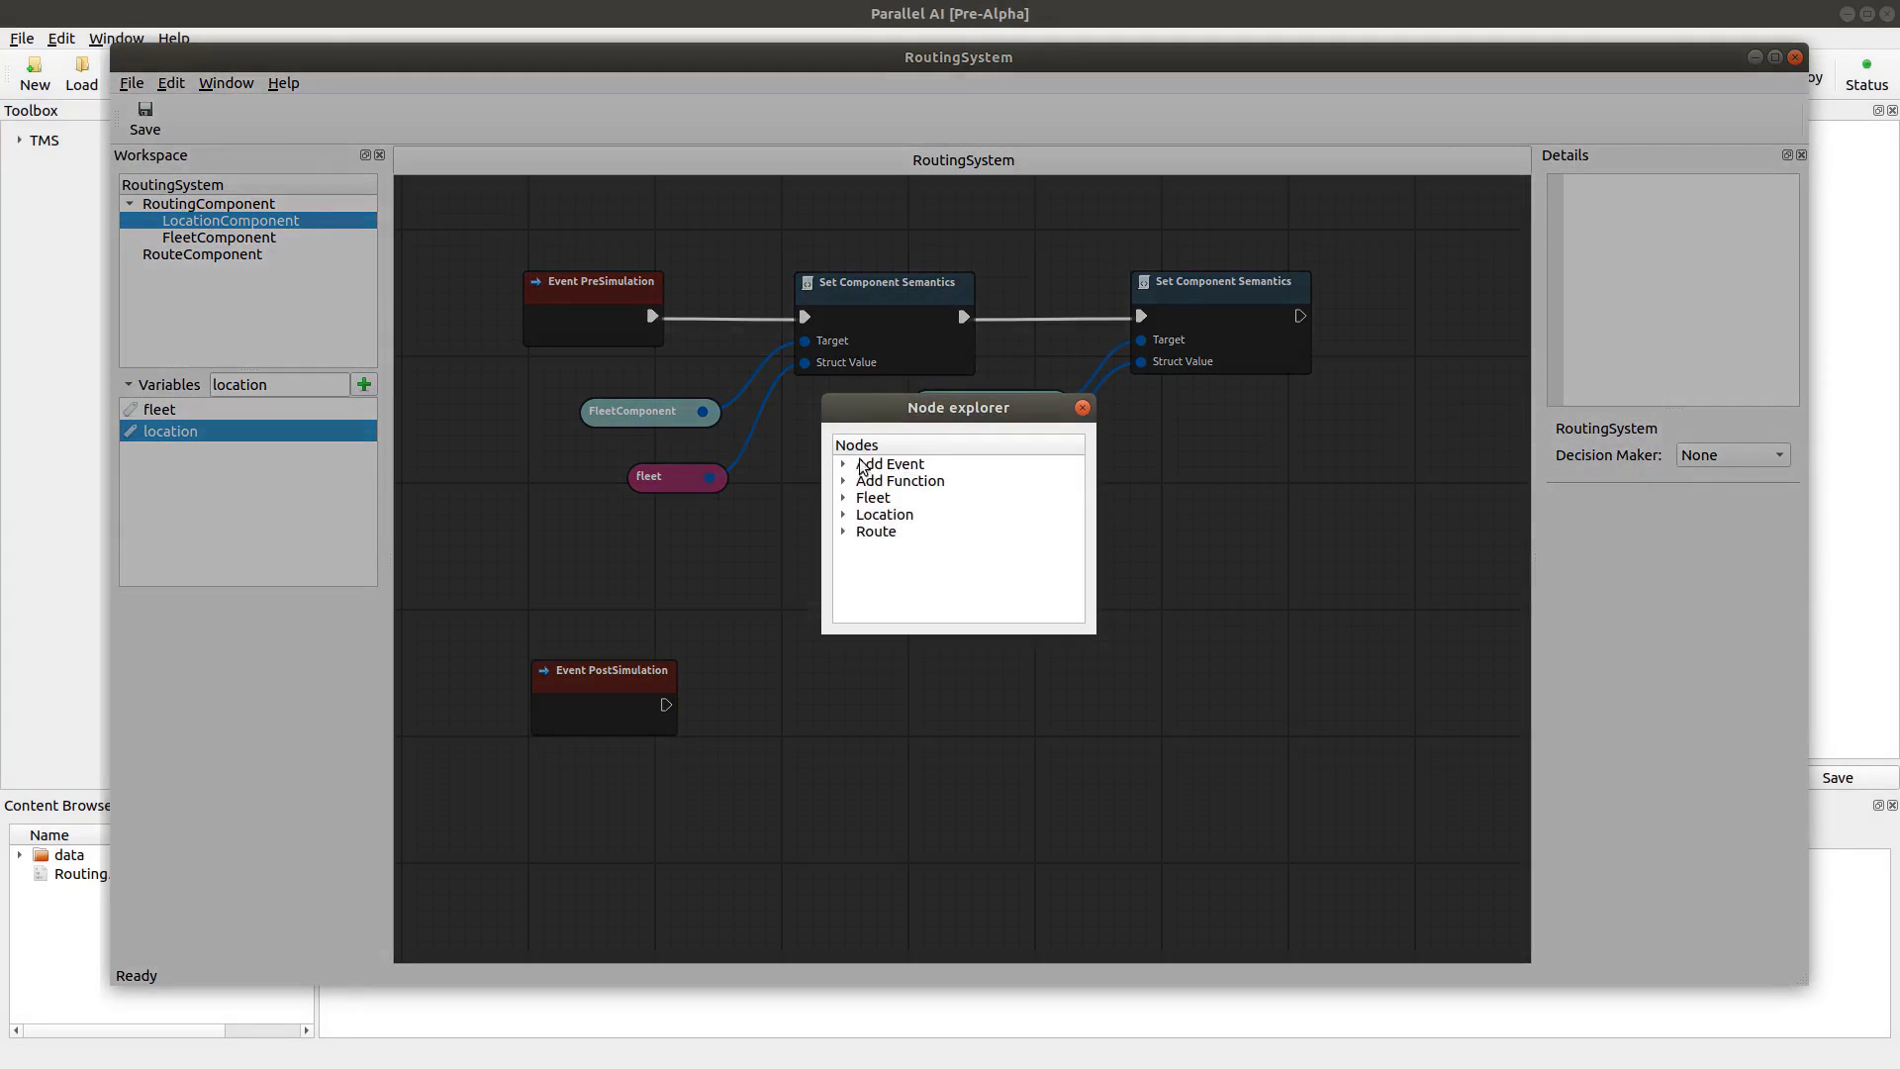
click(845, 483)
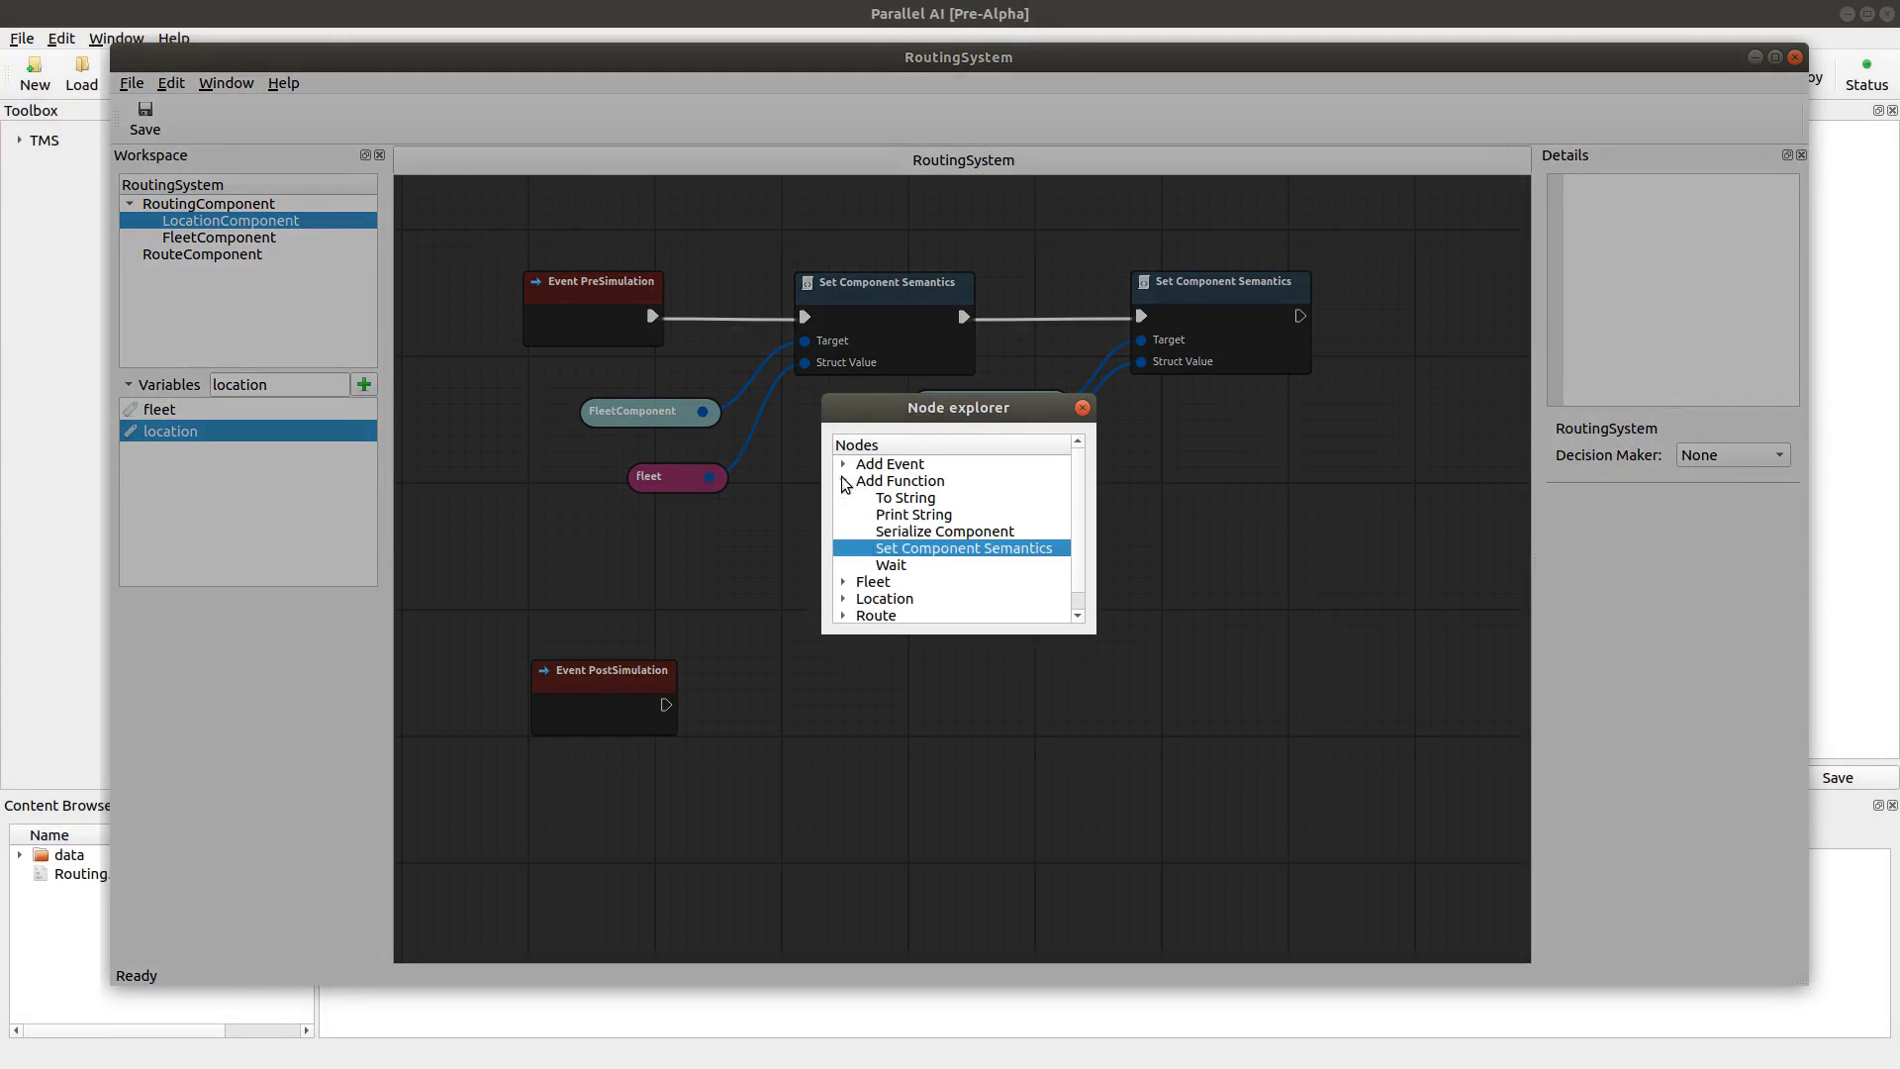
click(932, 514)
drag(988, 672, 1095, 668)
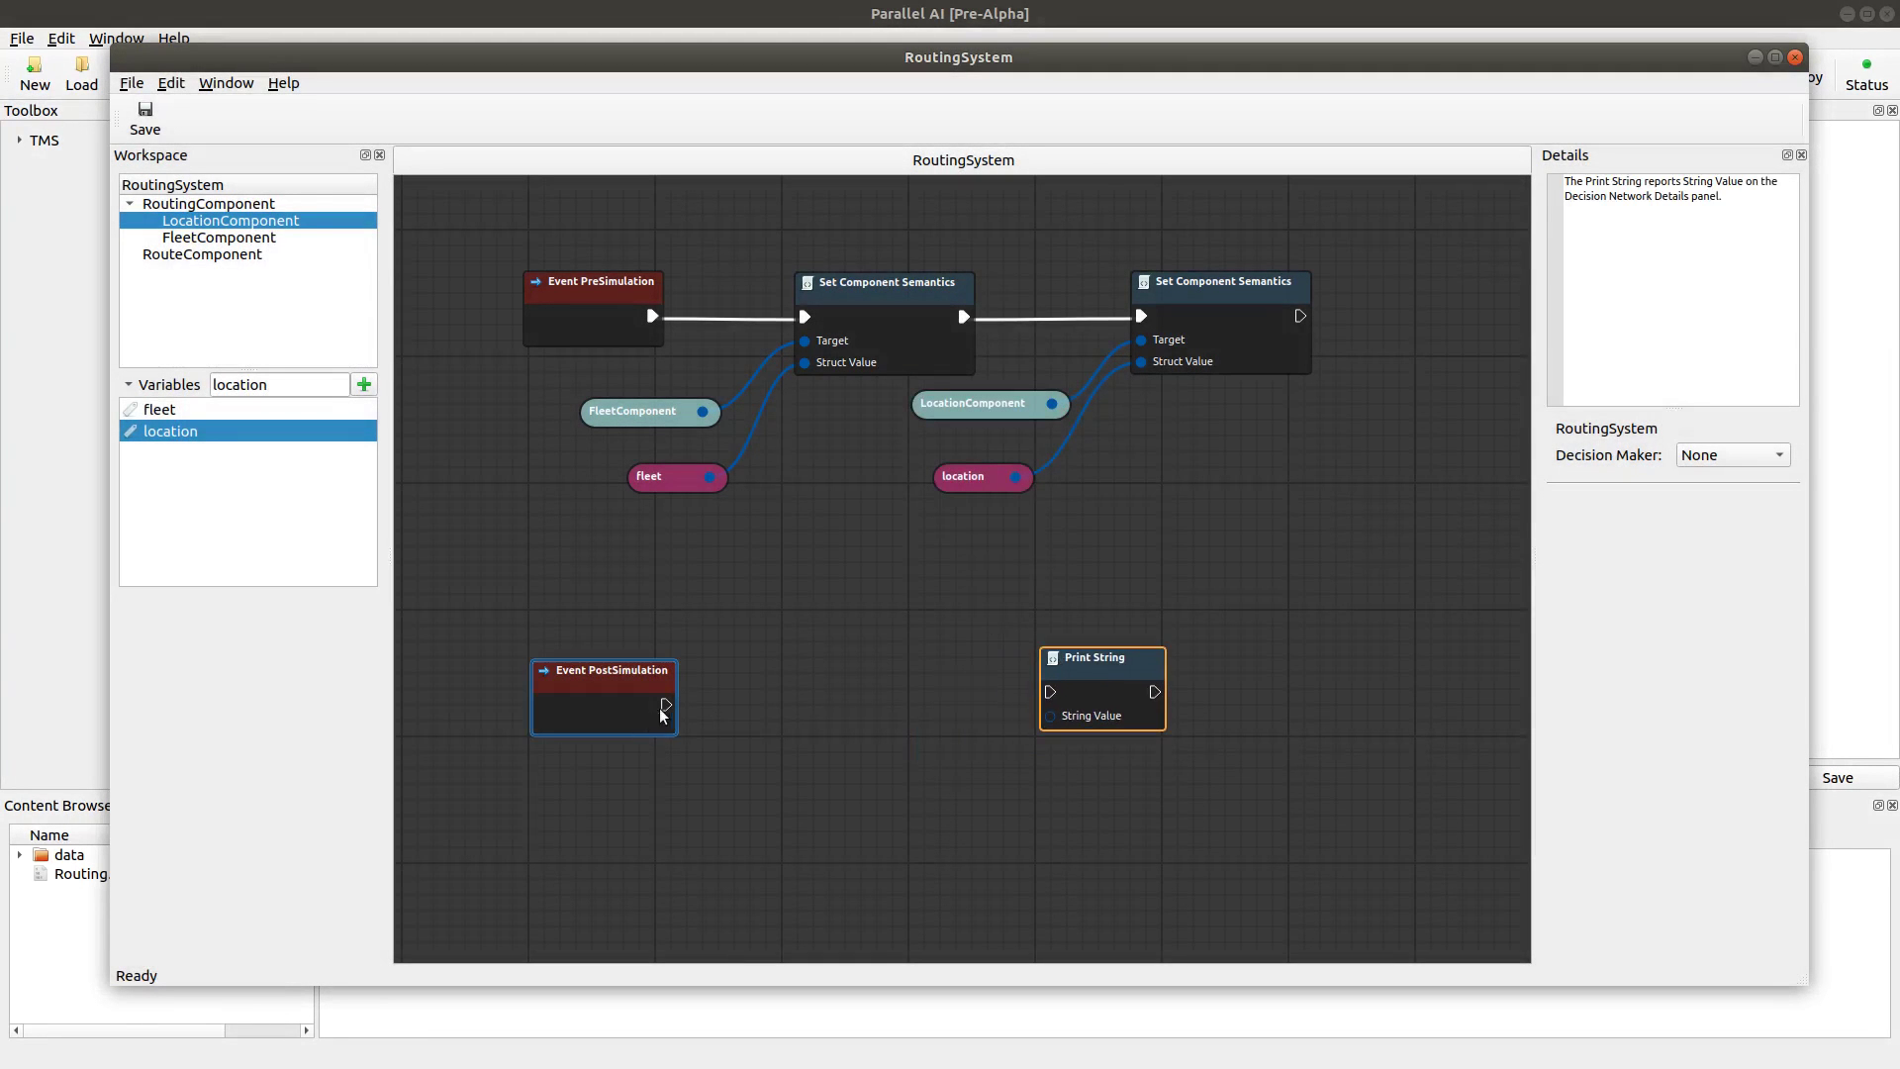
drag(667, 704, 1092, 687)
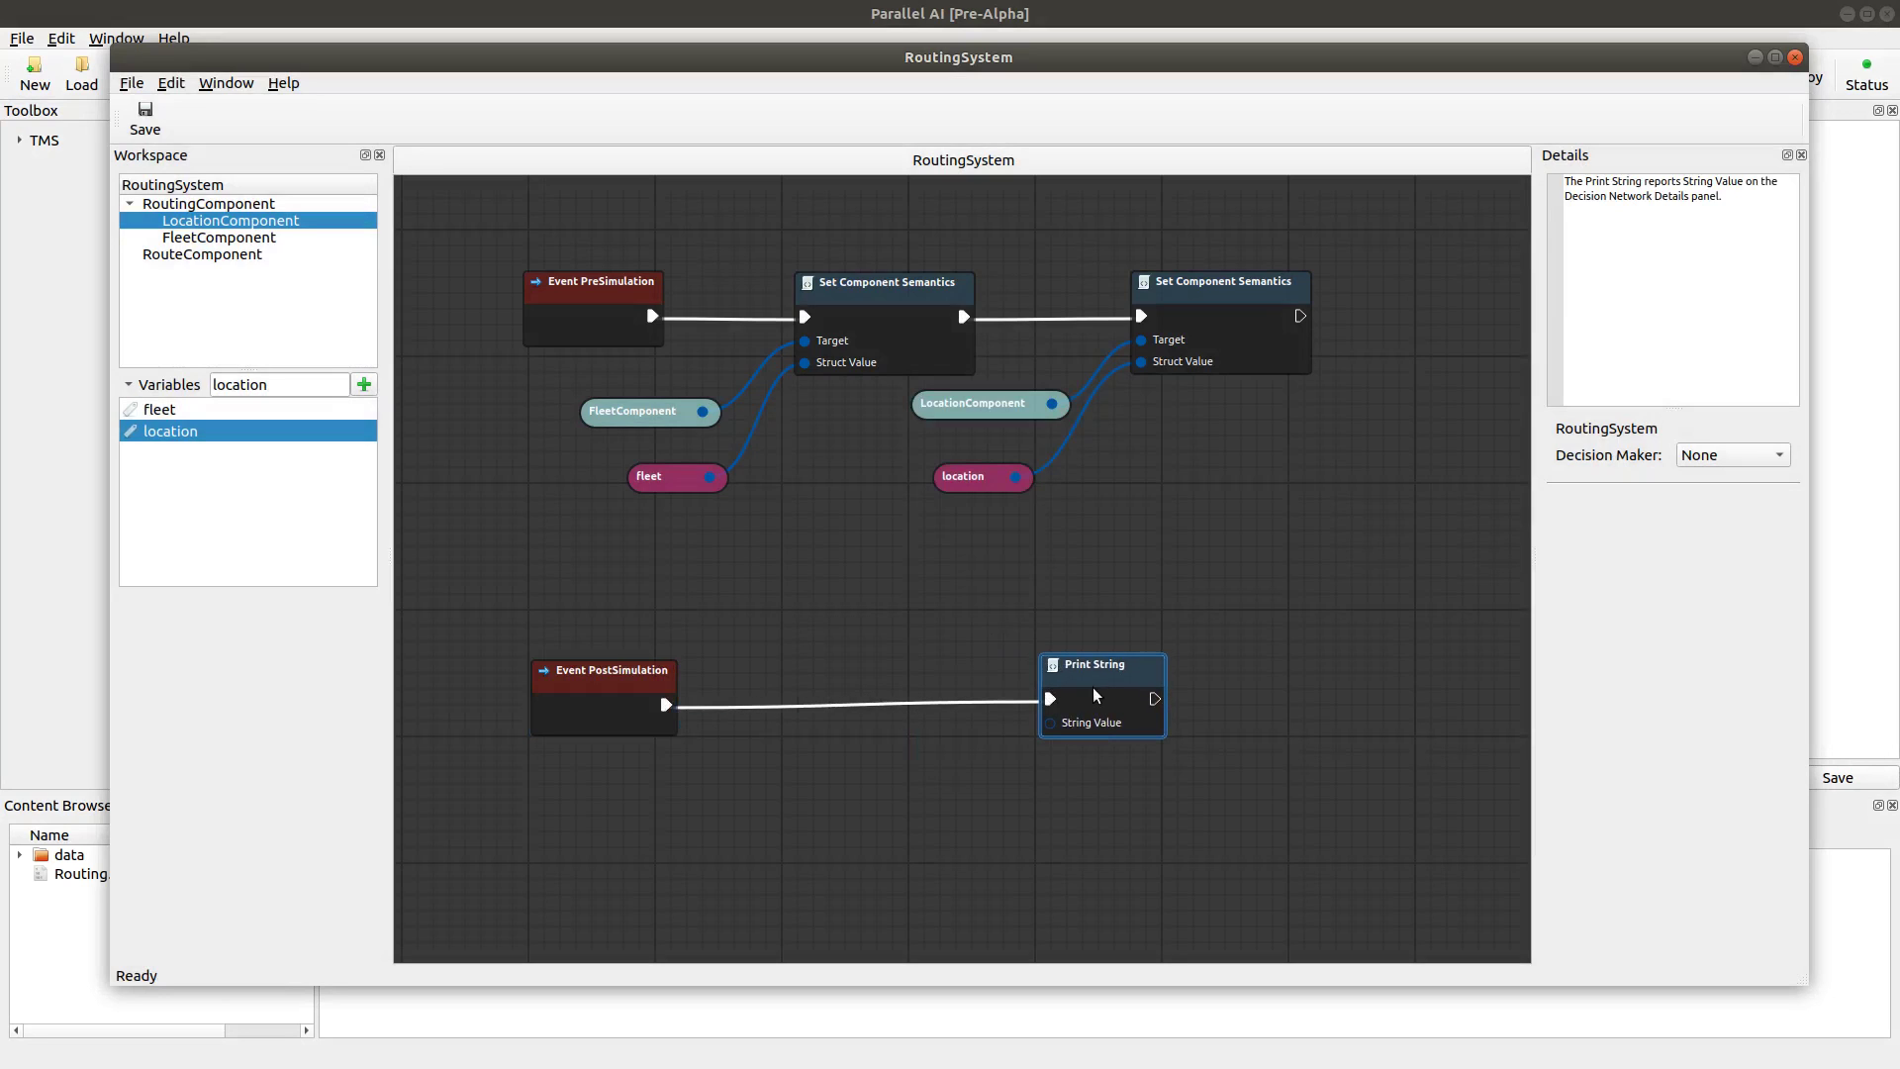
click(638, 693)
drag(637, 693, 635, 687)
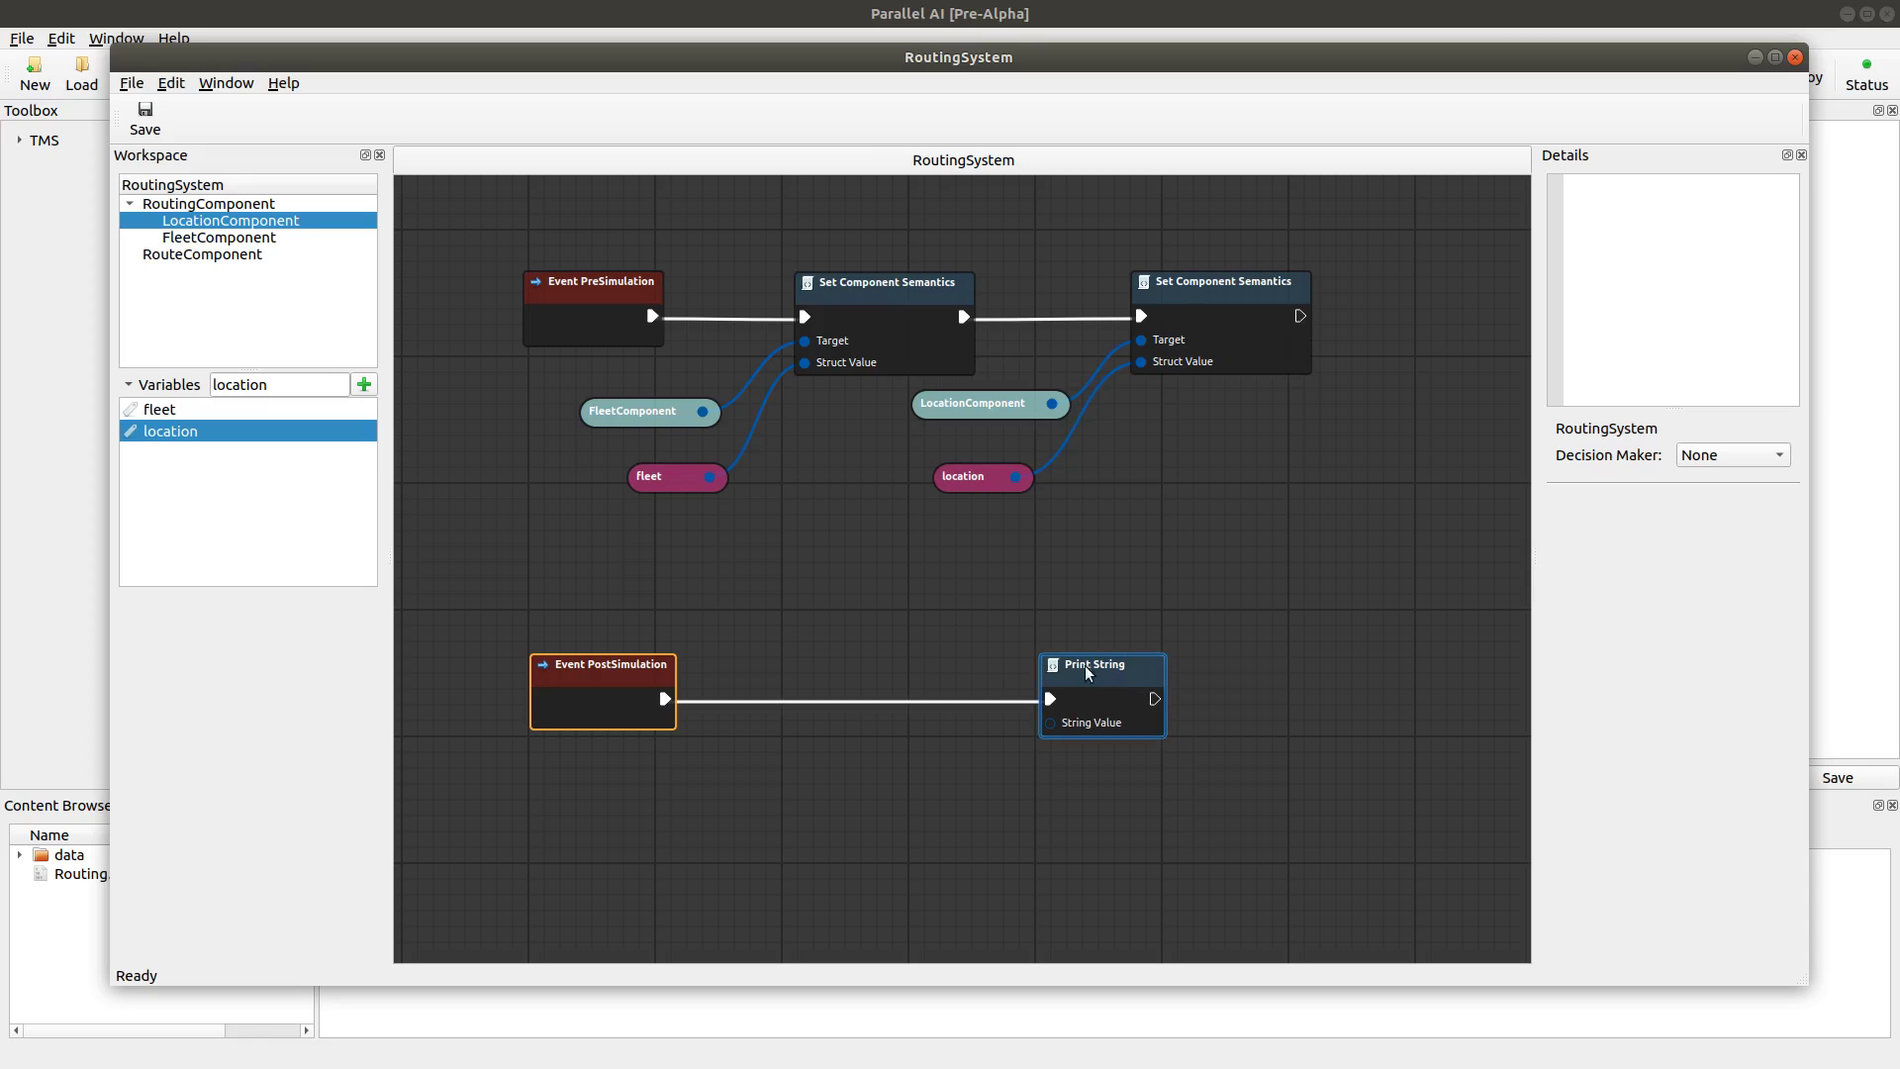
drag(960, 63, 897, 370)
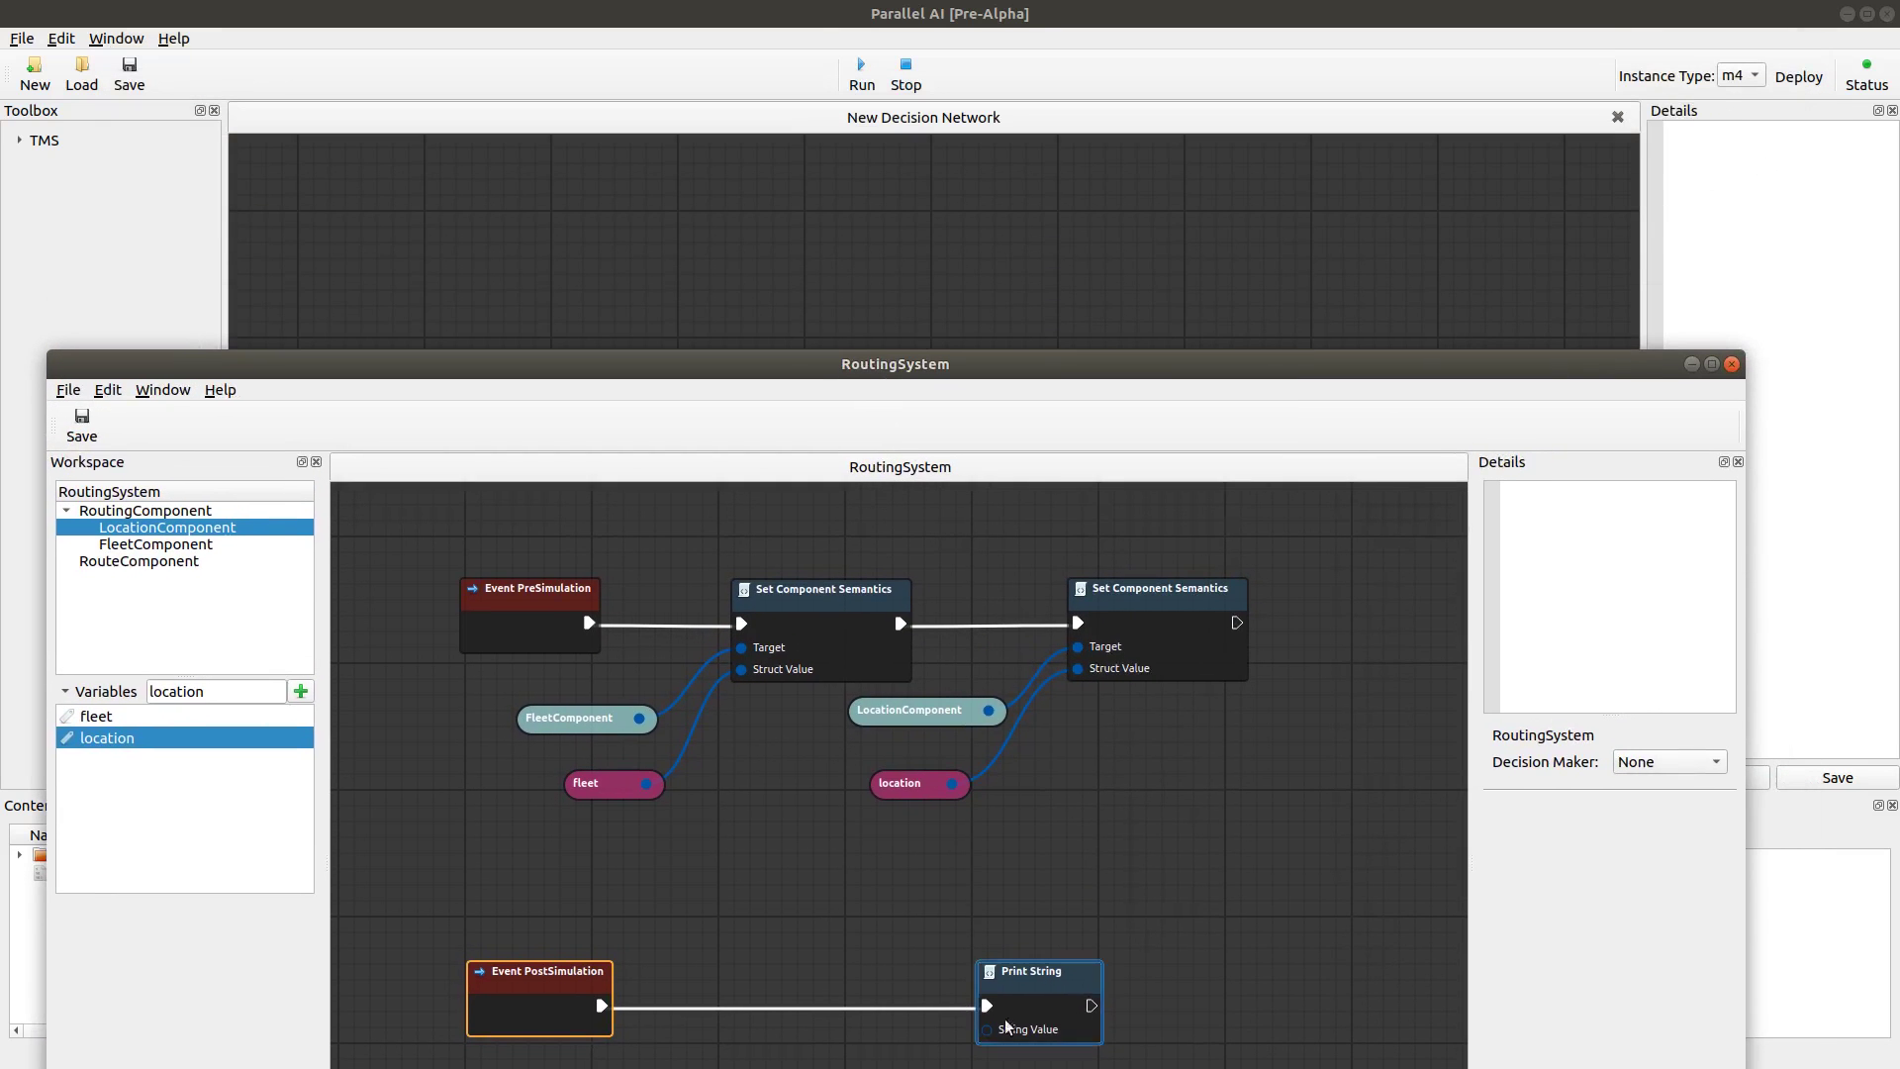
drag(1026, 371, 980, 175)
drag(1260, 179, 1309, 309)
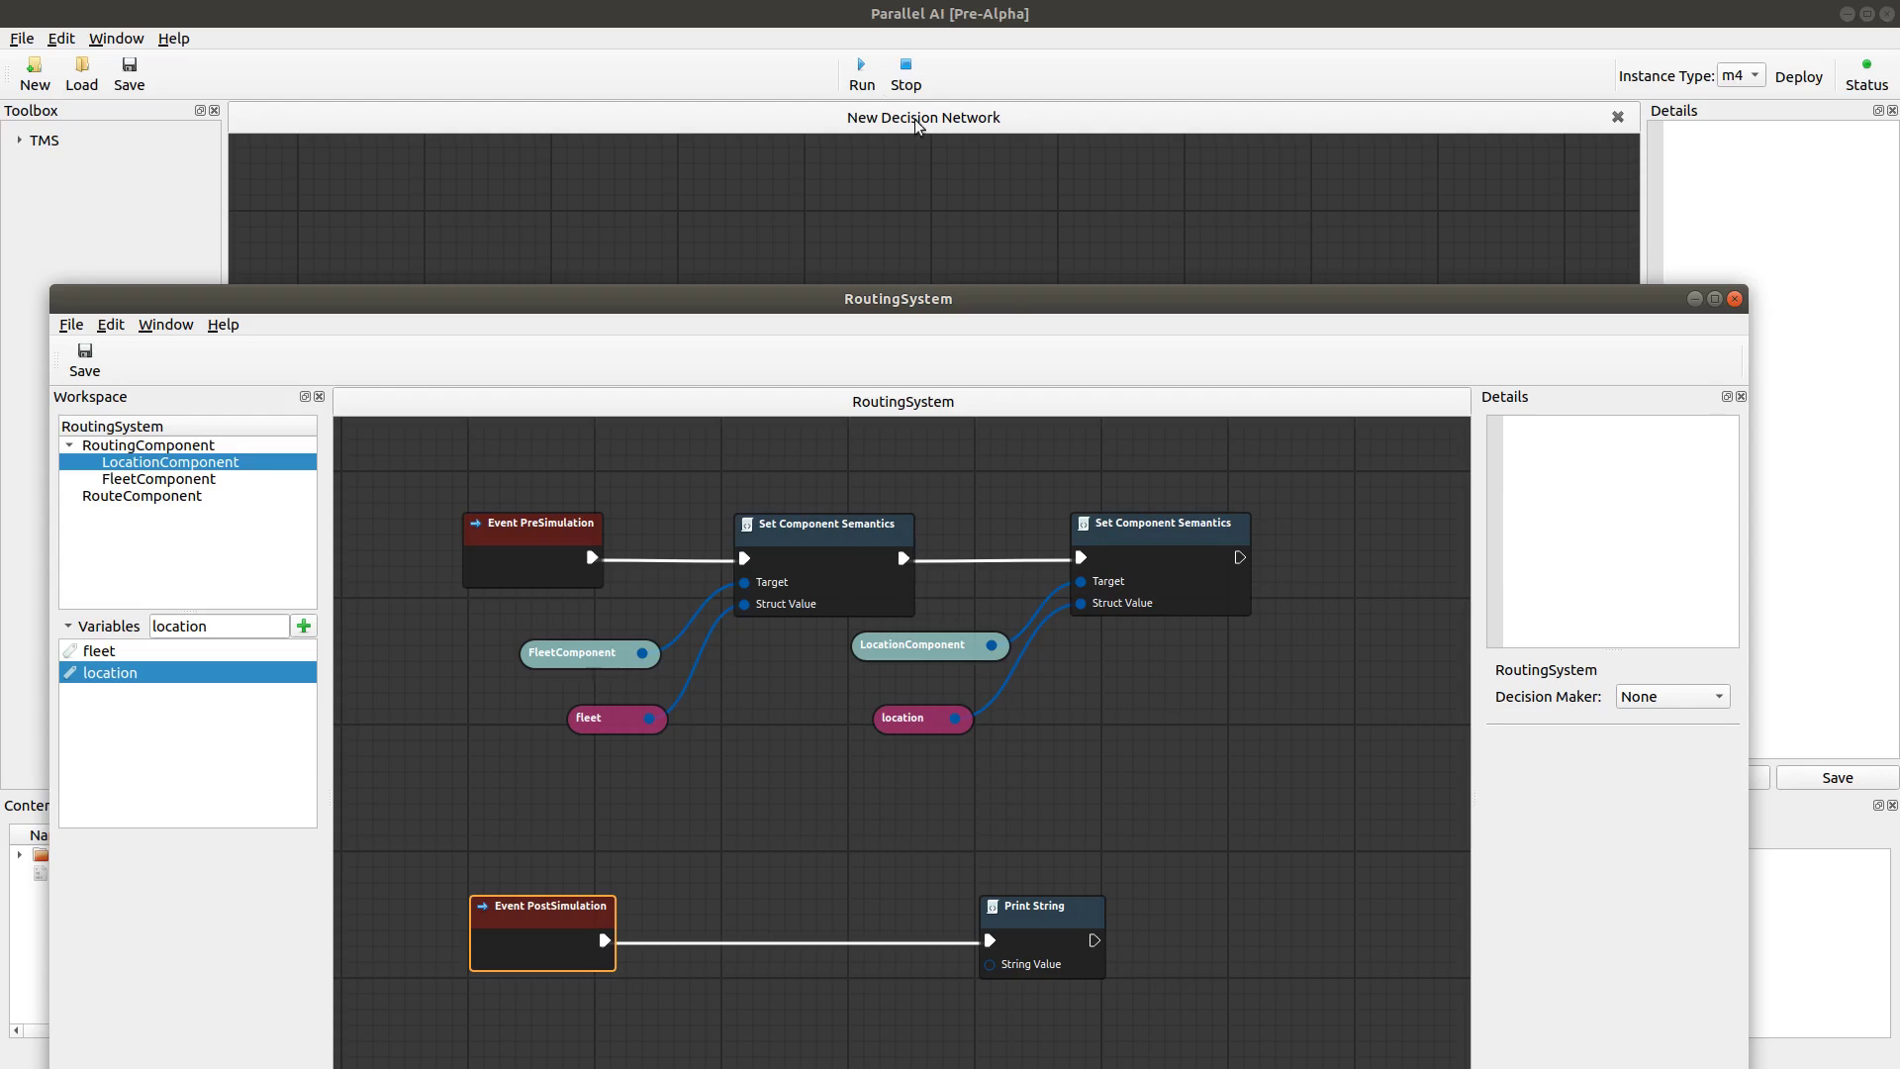
drag(986, 299, 974, 39)
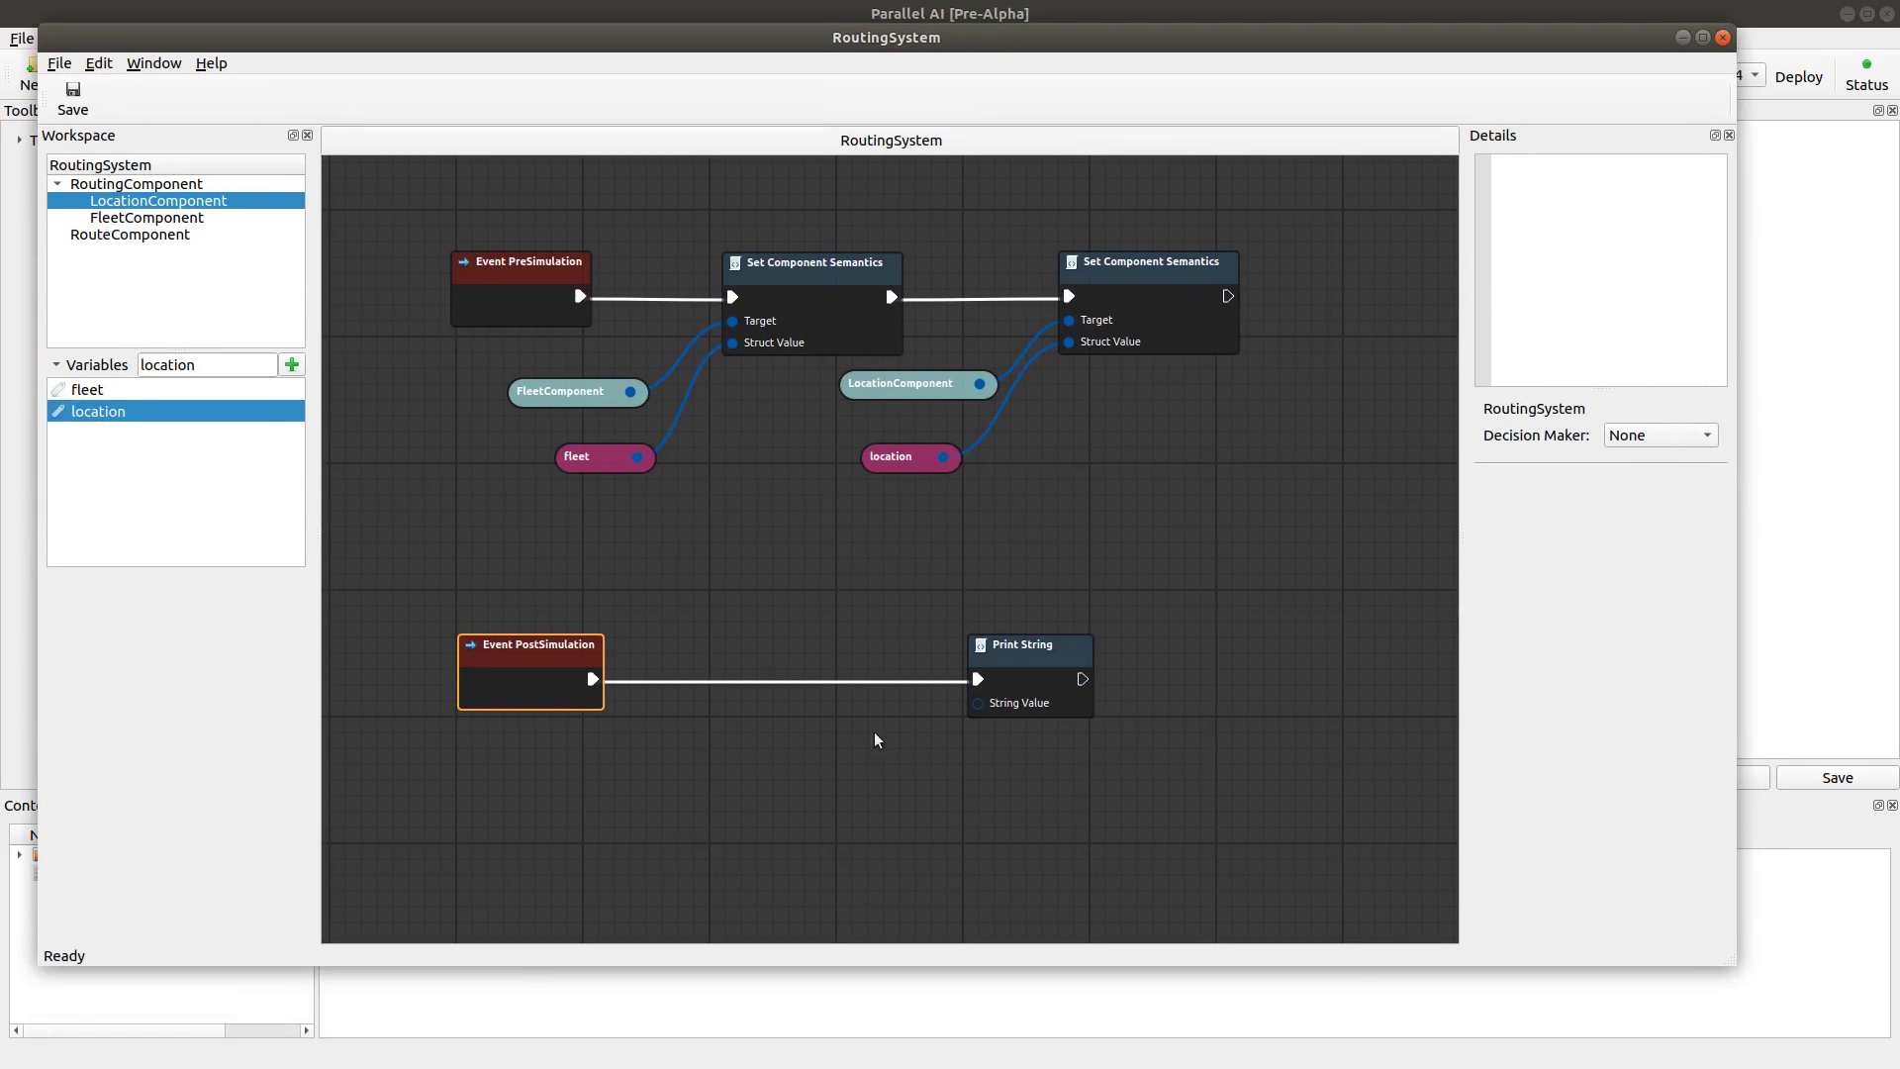
Place RouteComponent beneath Event PostSimulation, add a Serialize Component node beside it and wire RouteComponent to its Target.
click(93, 238)
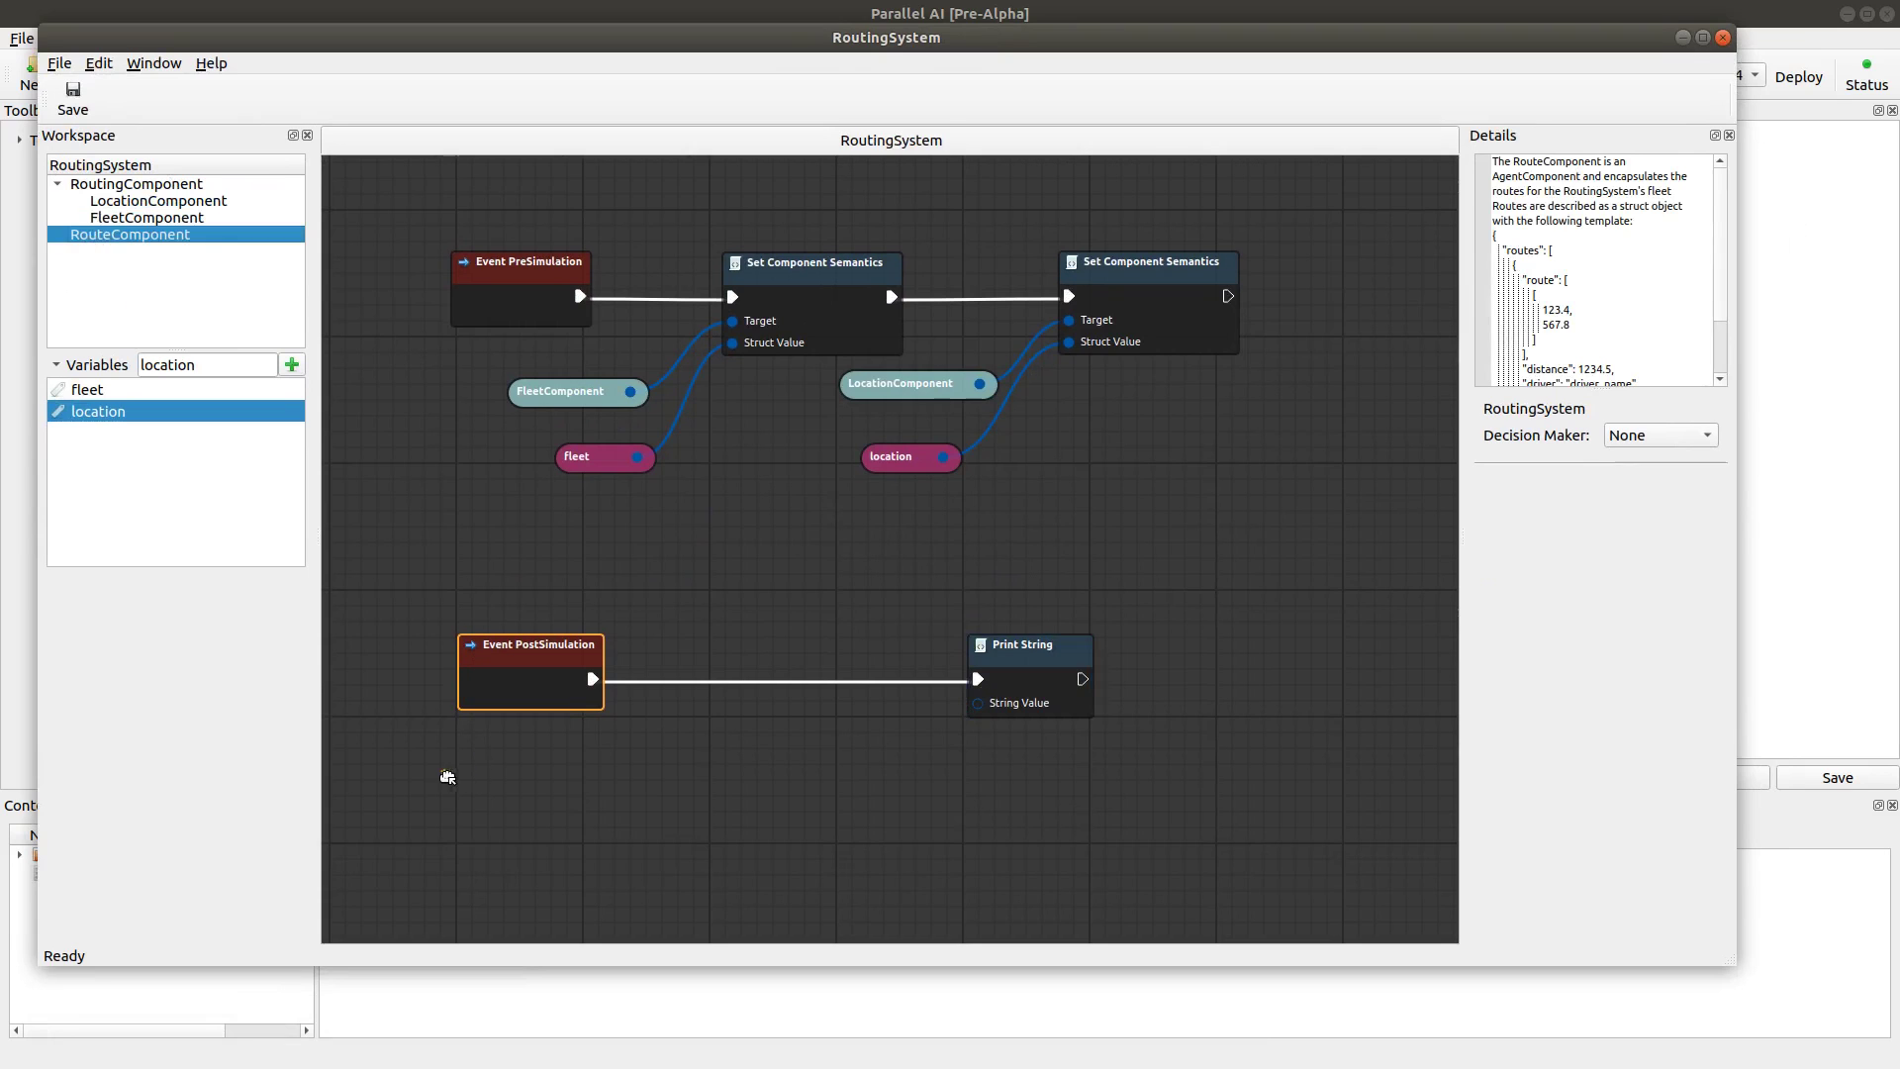
drag(447, 777, 447, 778)
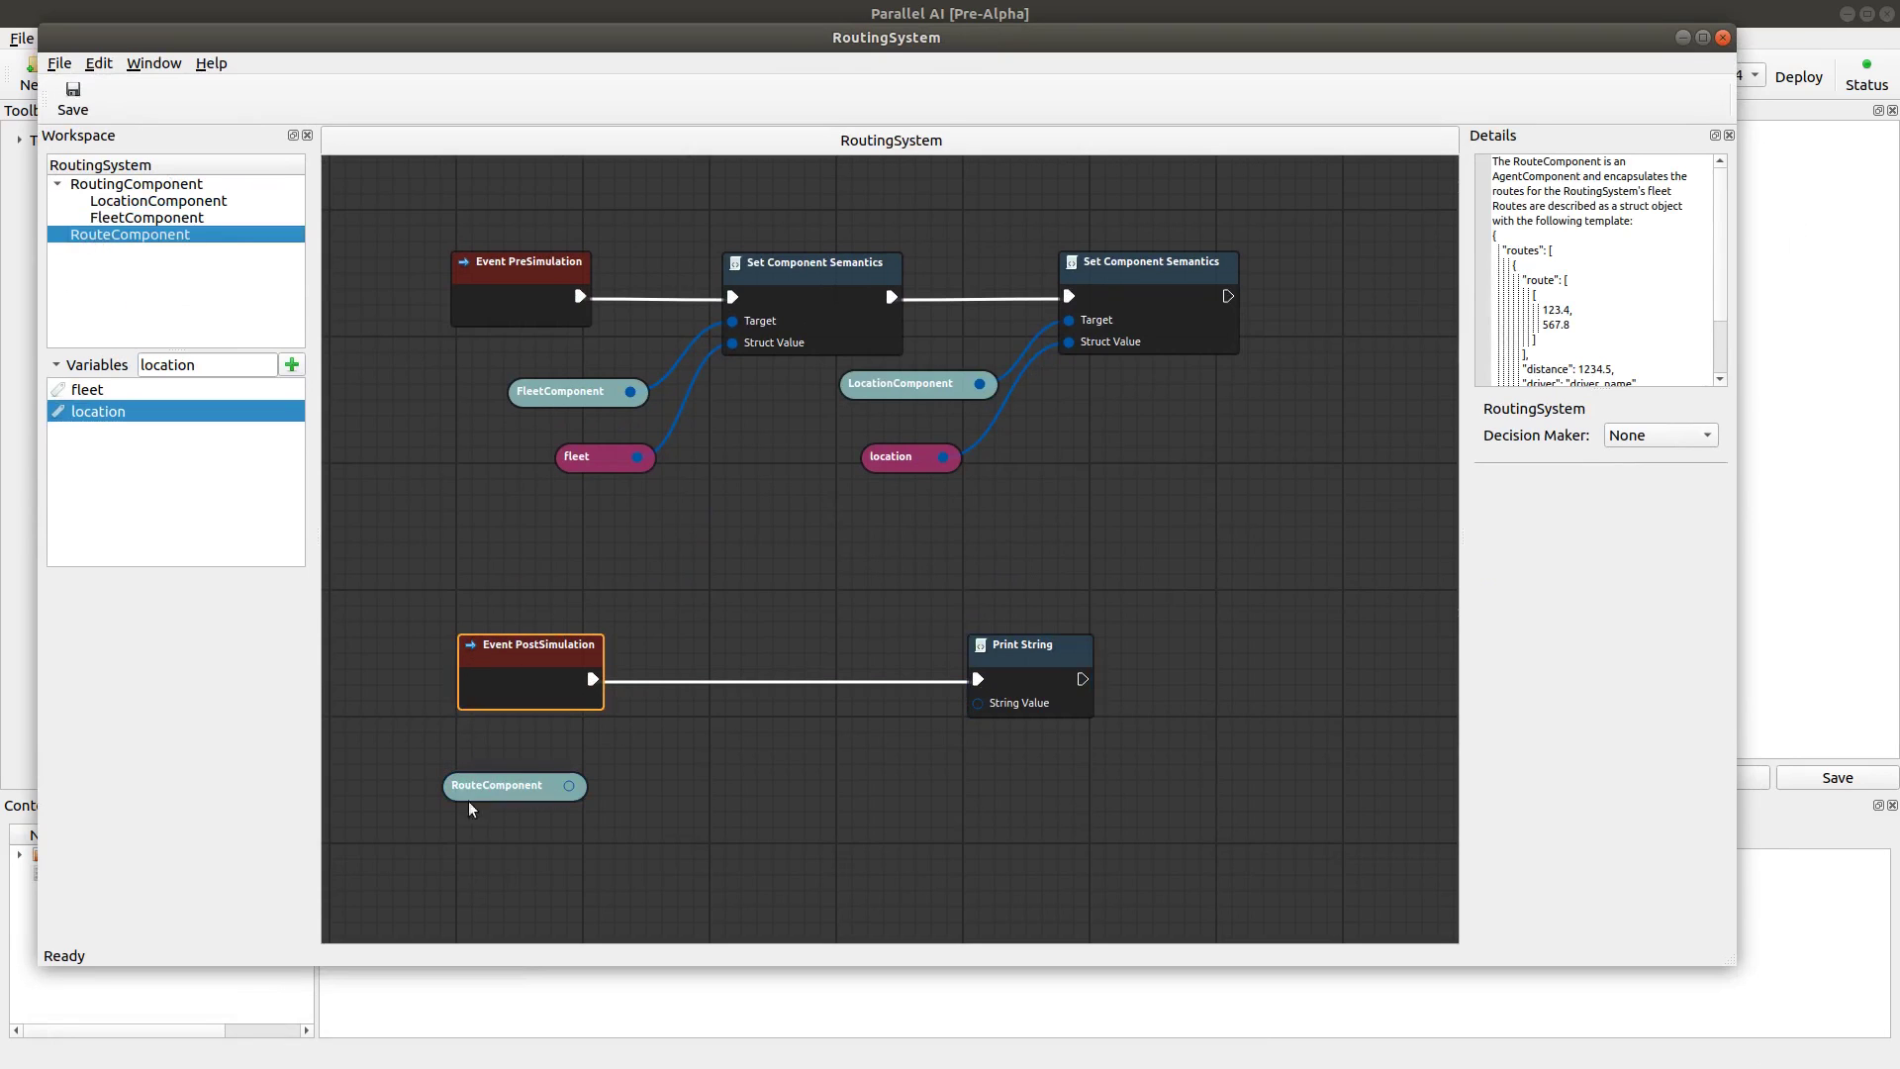
right_click(664, 792)
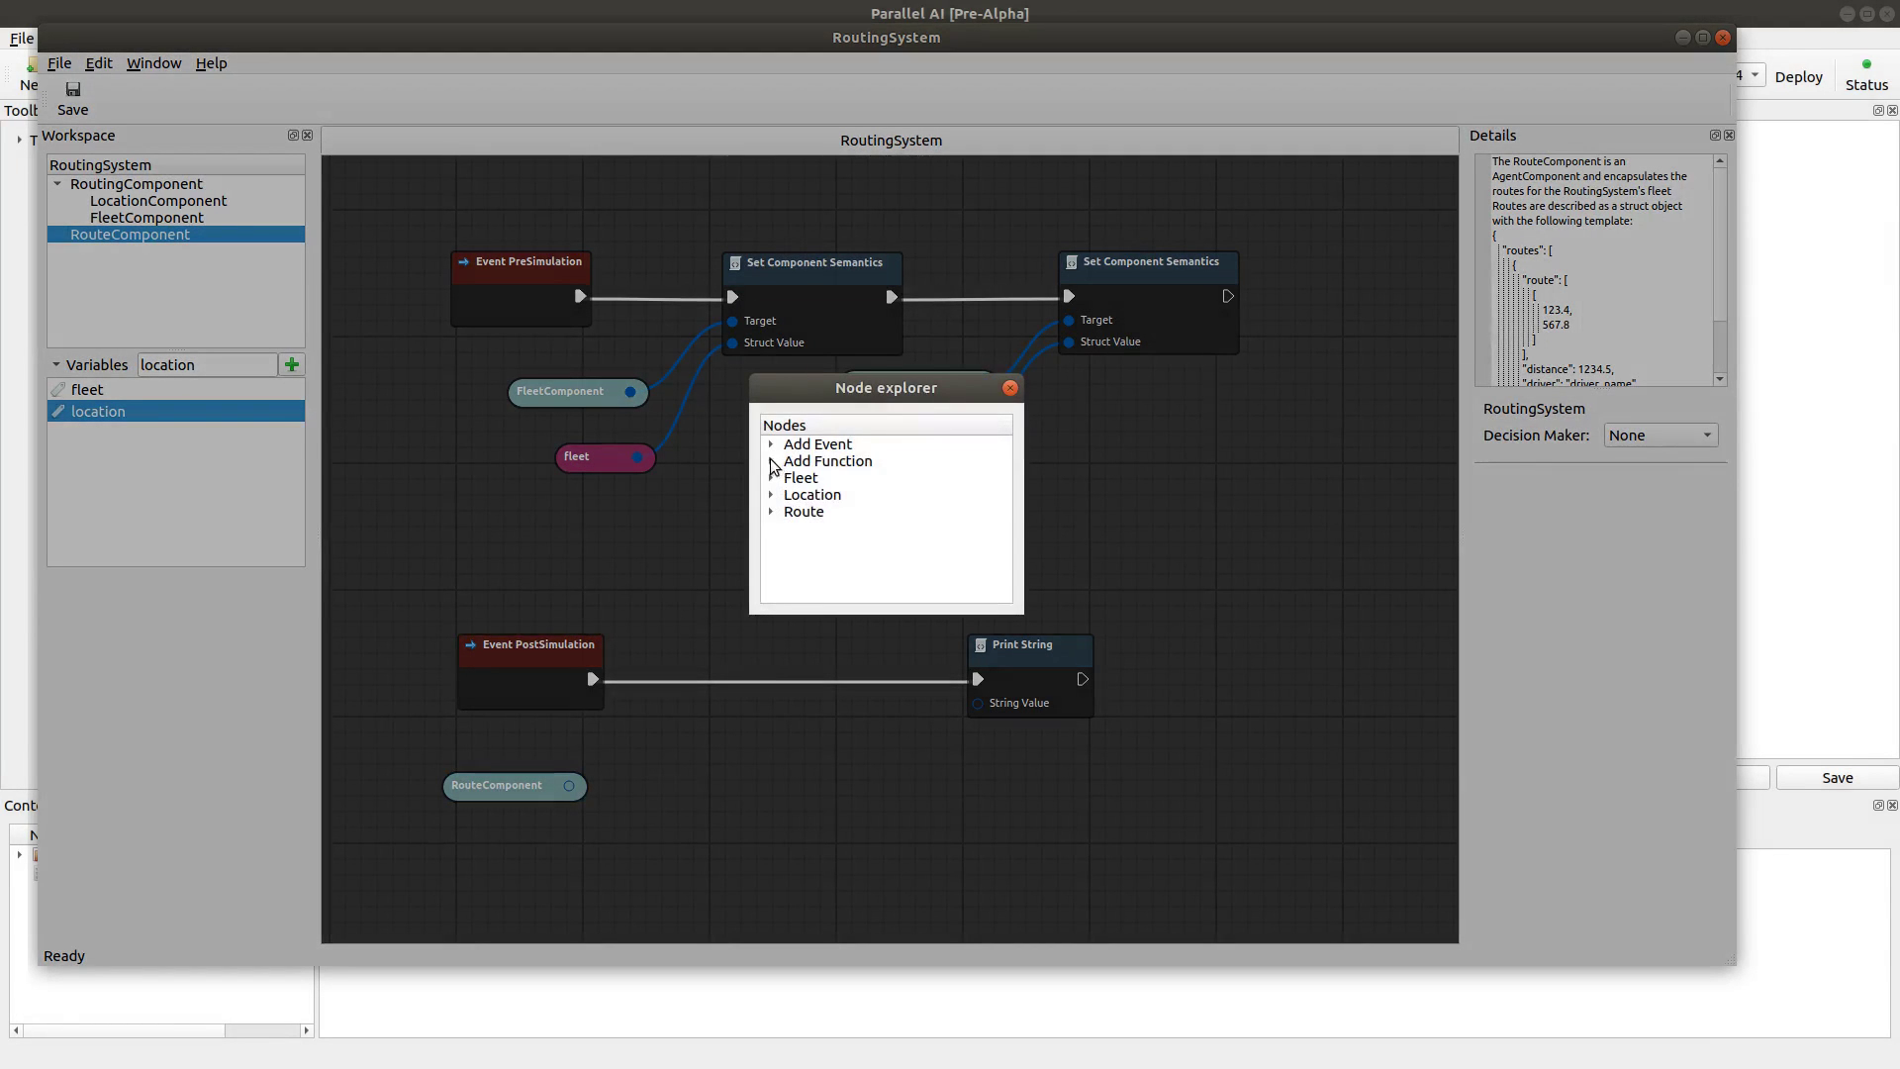
click(773, 461)
double_click(891, 512)
drag(713, 822, 484, 793)
drag(719, 772, 674, 767)
Add a To String node, feed it Serialize Component's Return Value, and wire its String Value output to Print String's String Value.
right_click(827, 824)
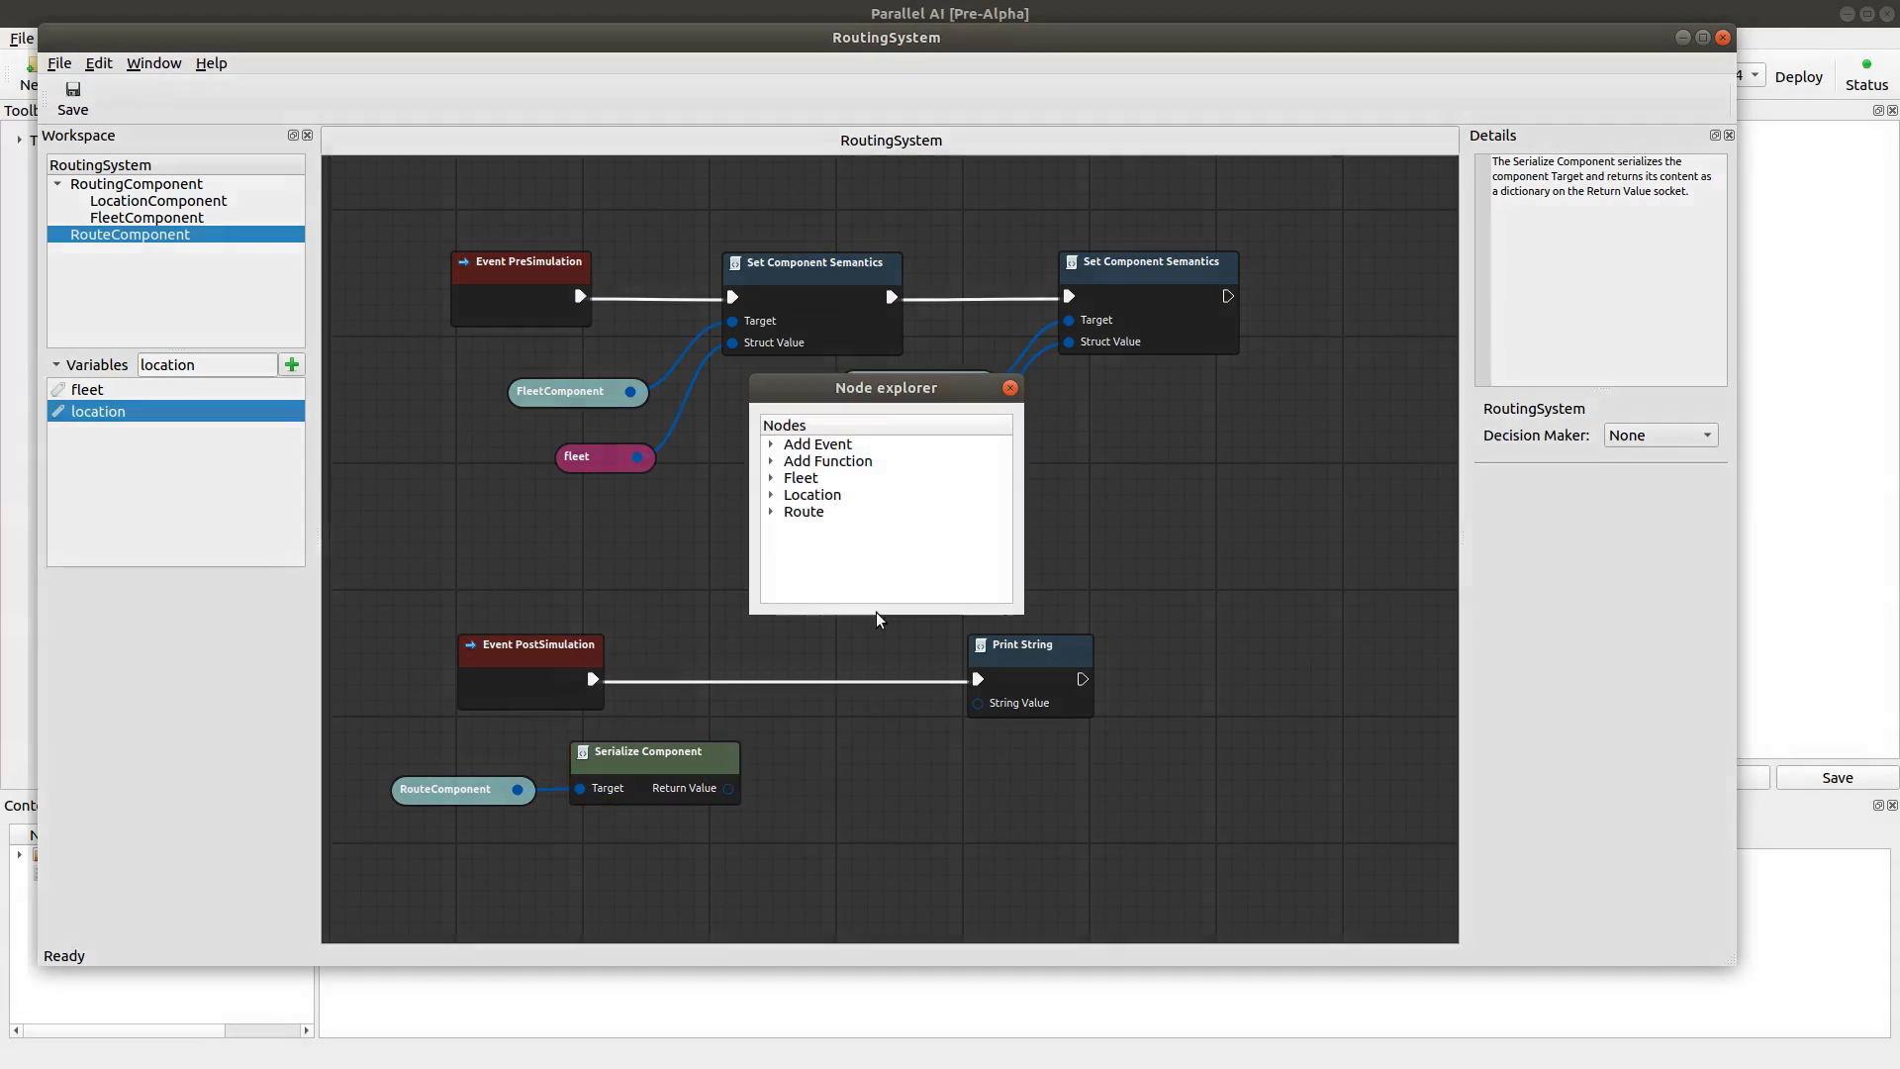
click(772, 462)
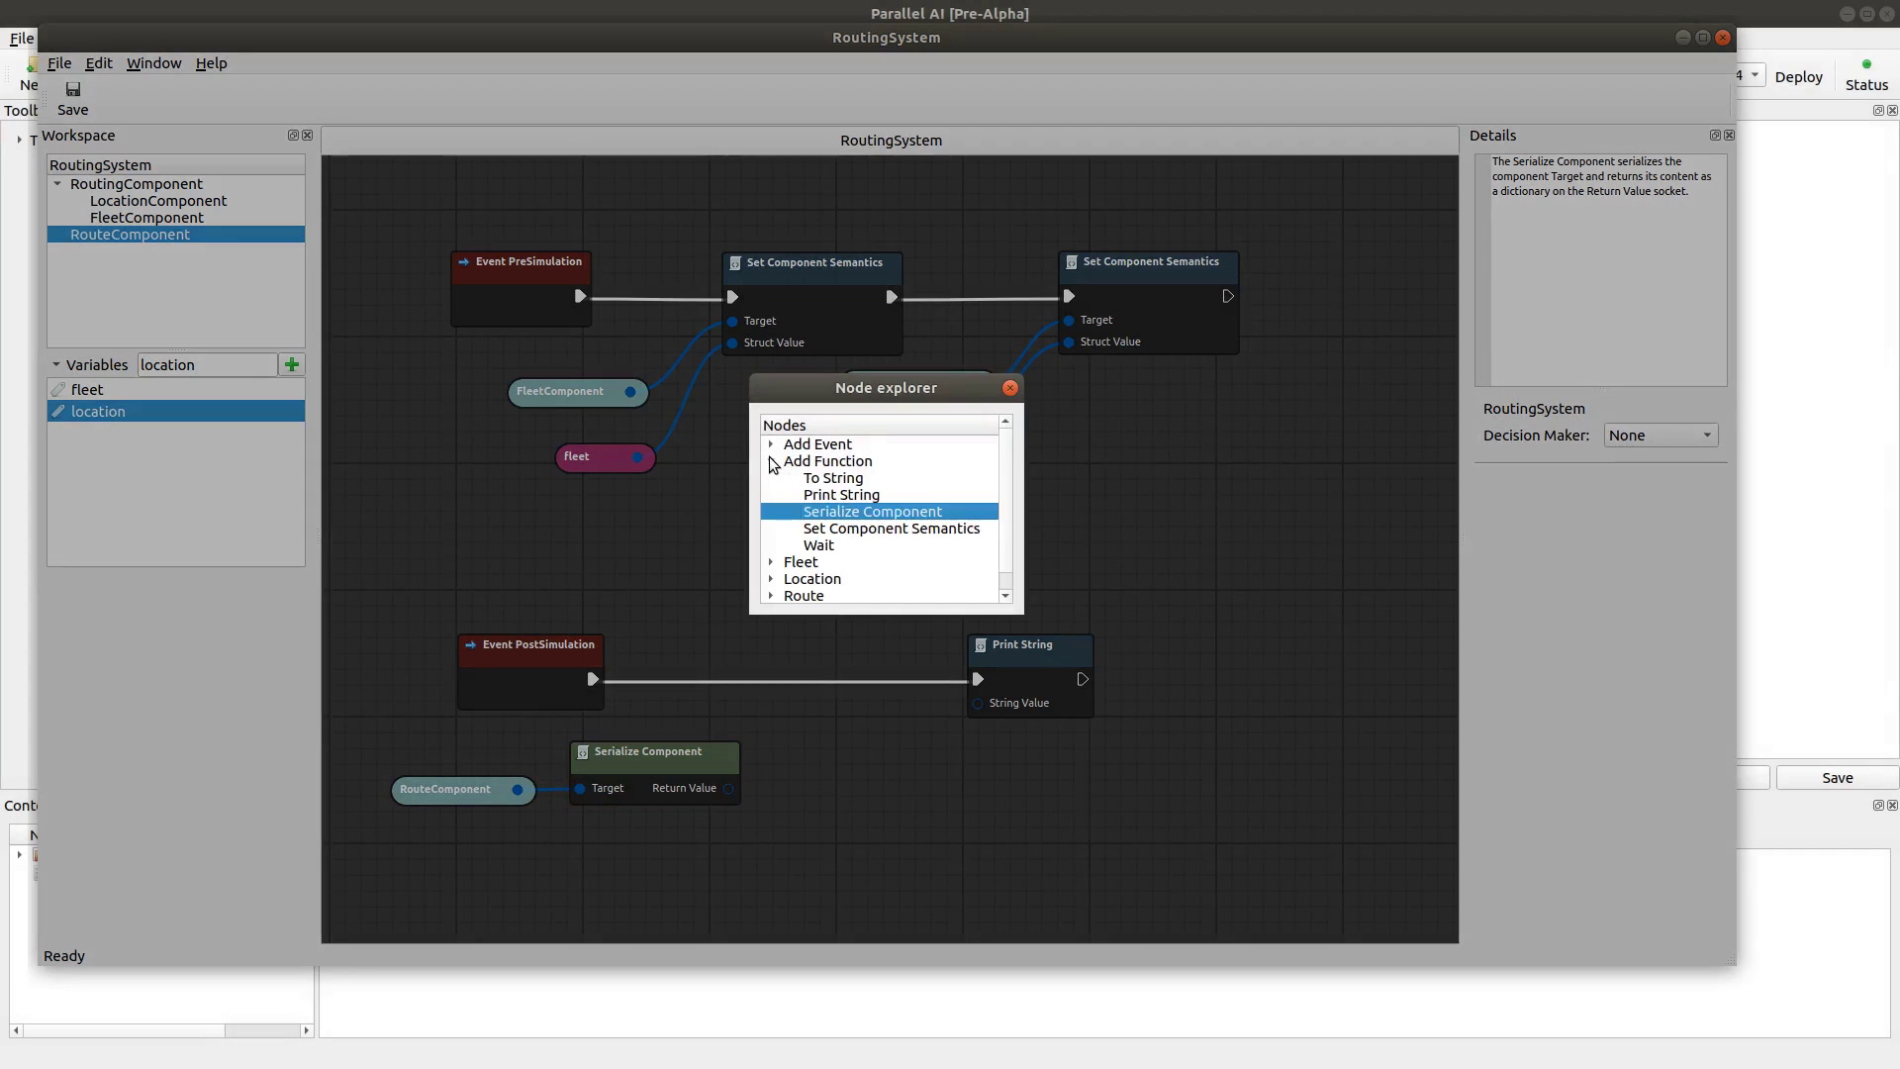
double_click(857, 485)
drag(888, 798, 785, 787)
click(729, 795)
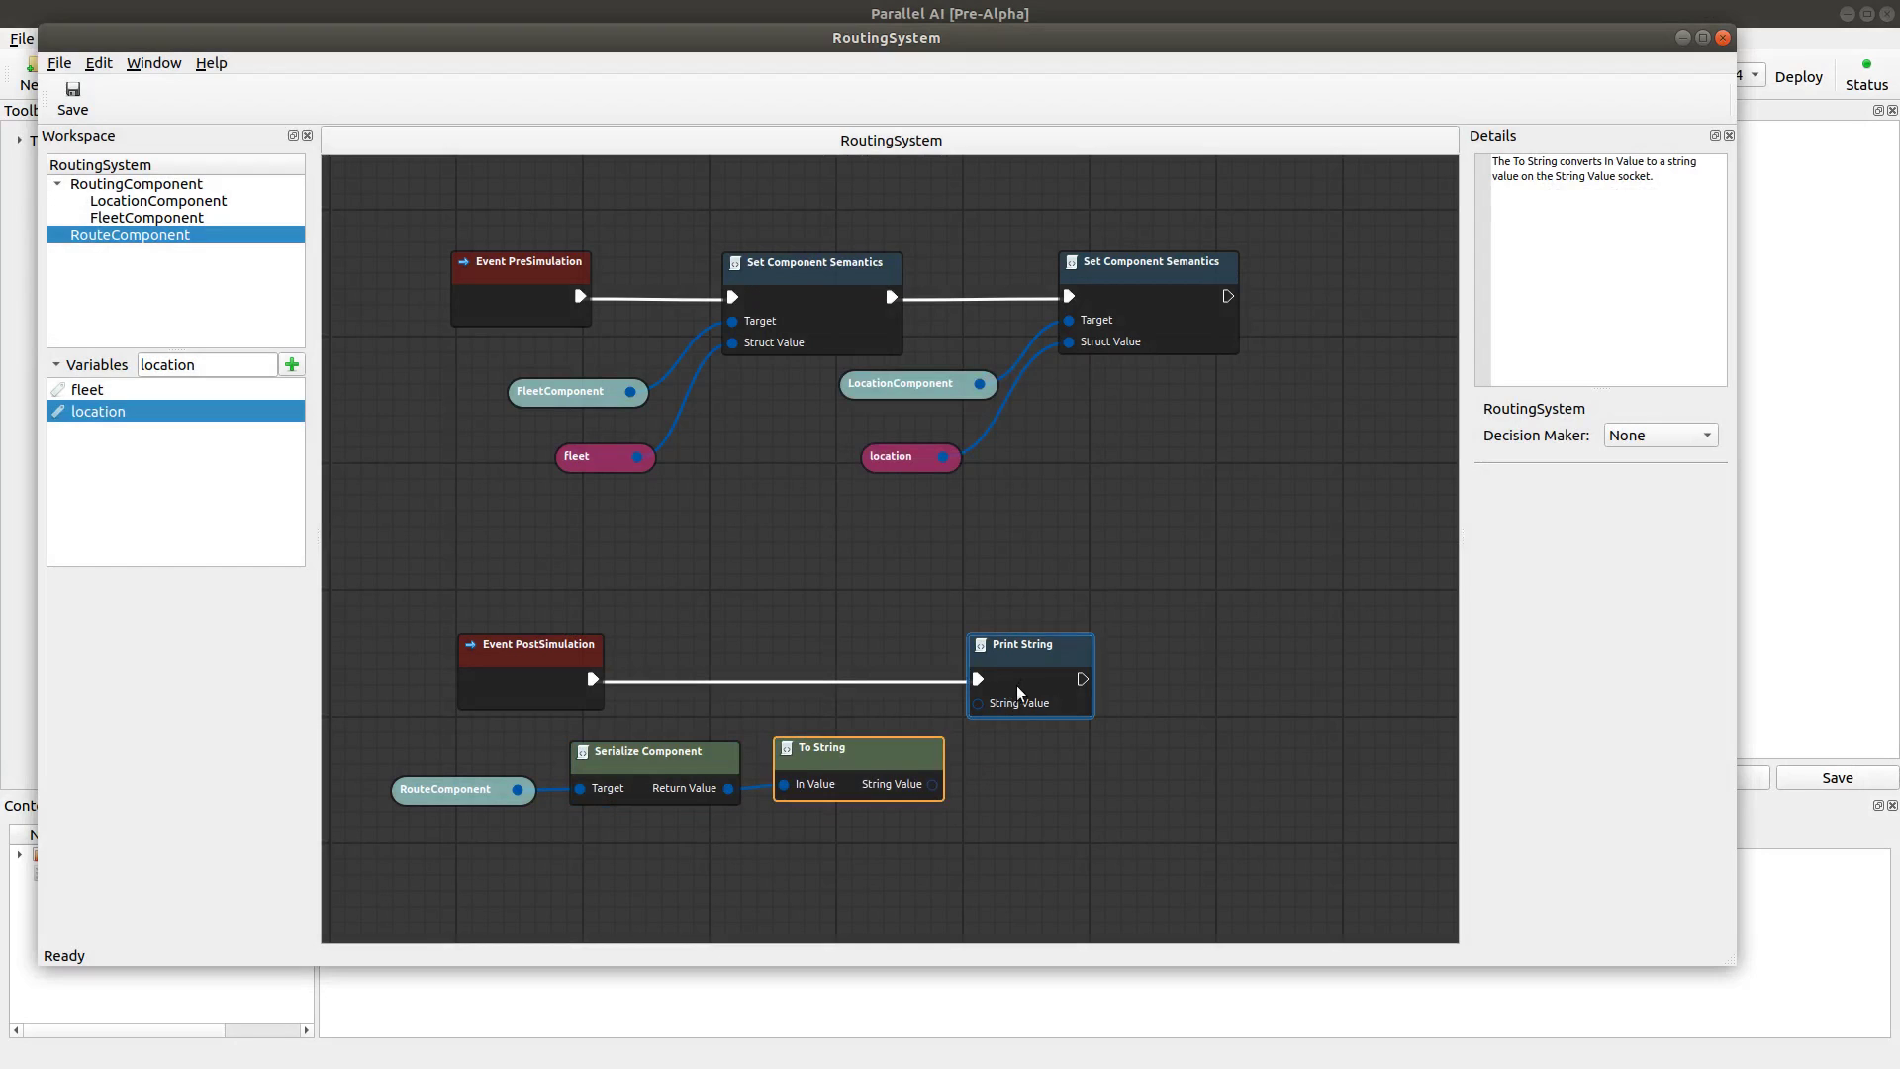
drag(1021, 695, 1086, 689)
drag(932, 792, 1043, 703)
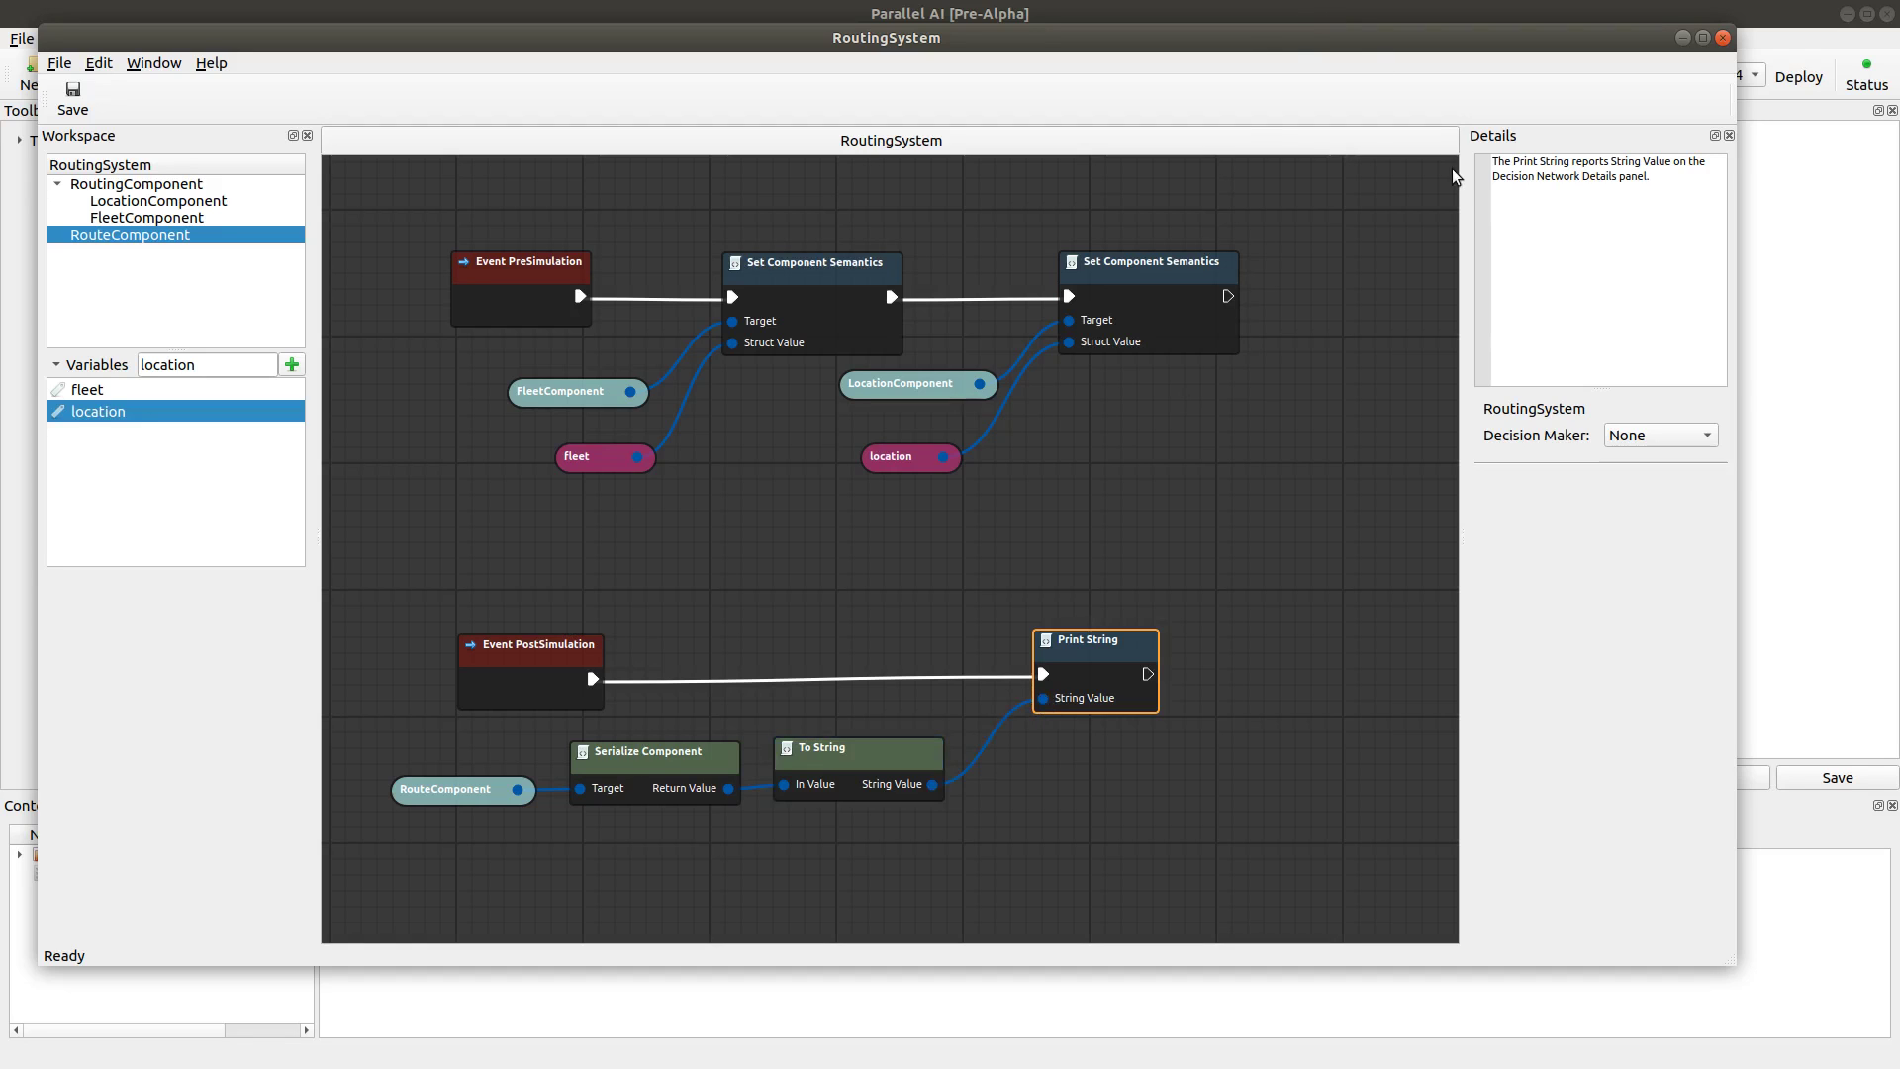
drag(1240, 40, 1263, 43)
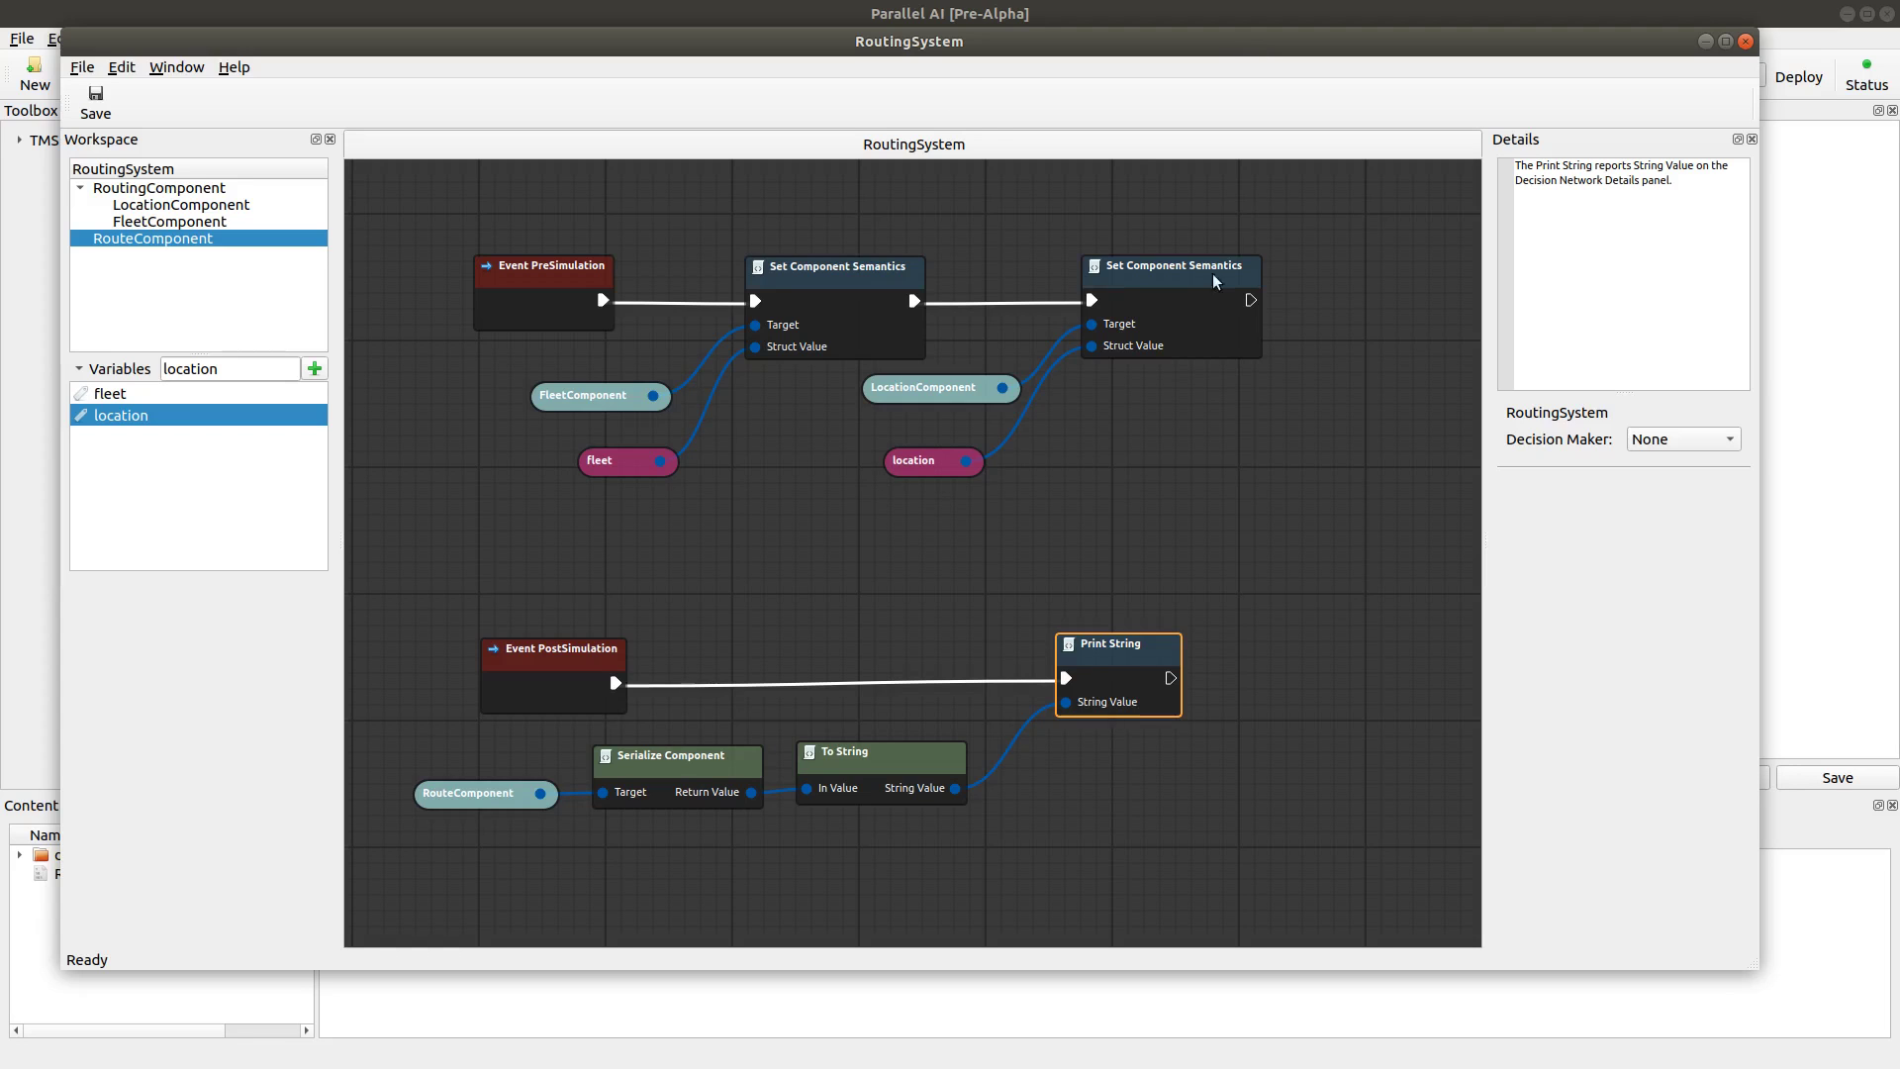
Return to the main window and create an AIDecisionMaker agent in the parallel_ai folder.
drag(1144, 45, 0, 237)
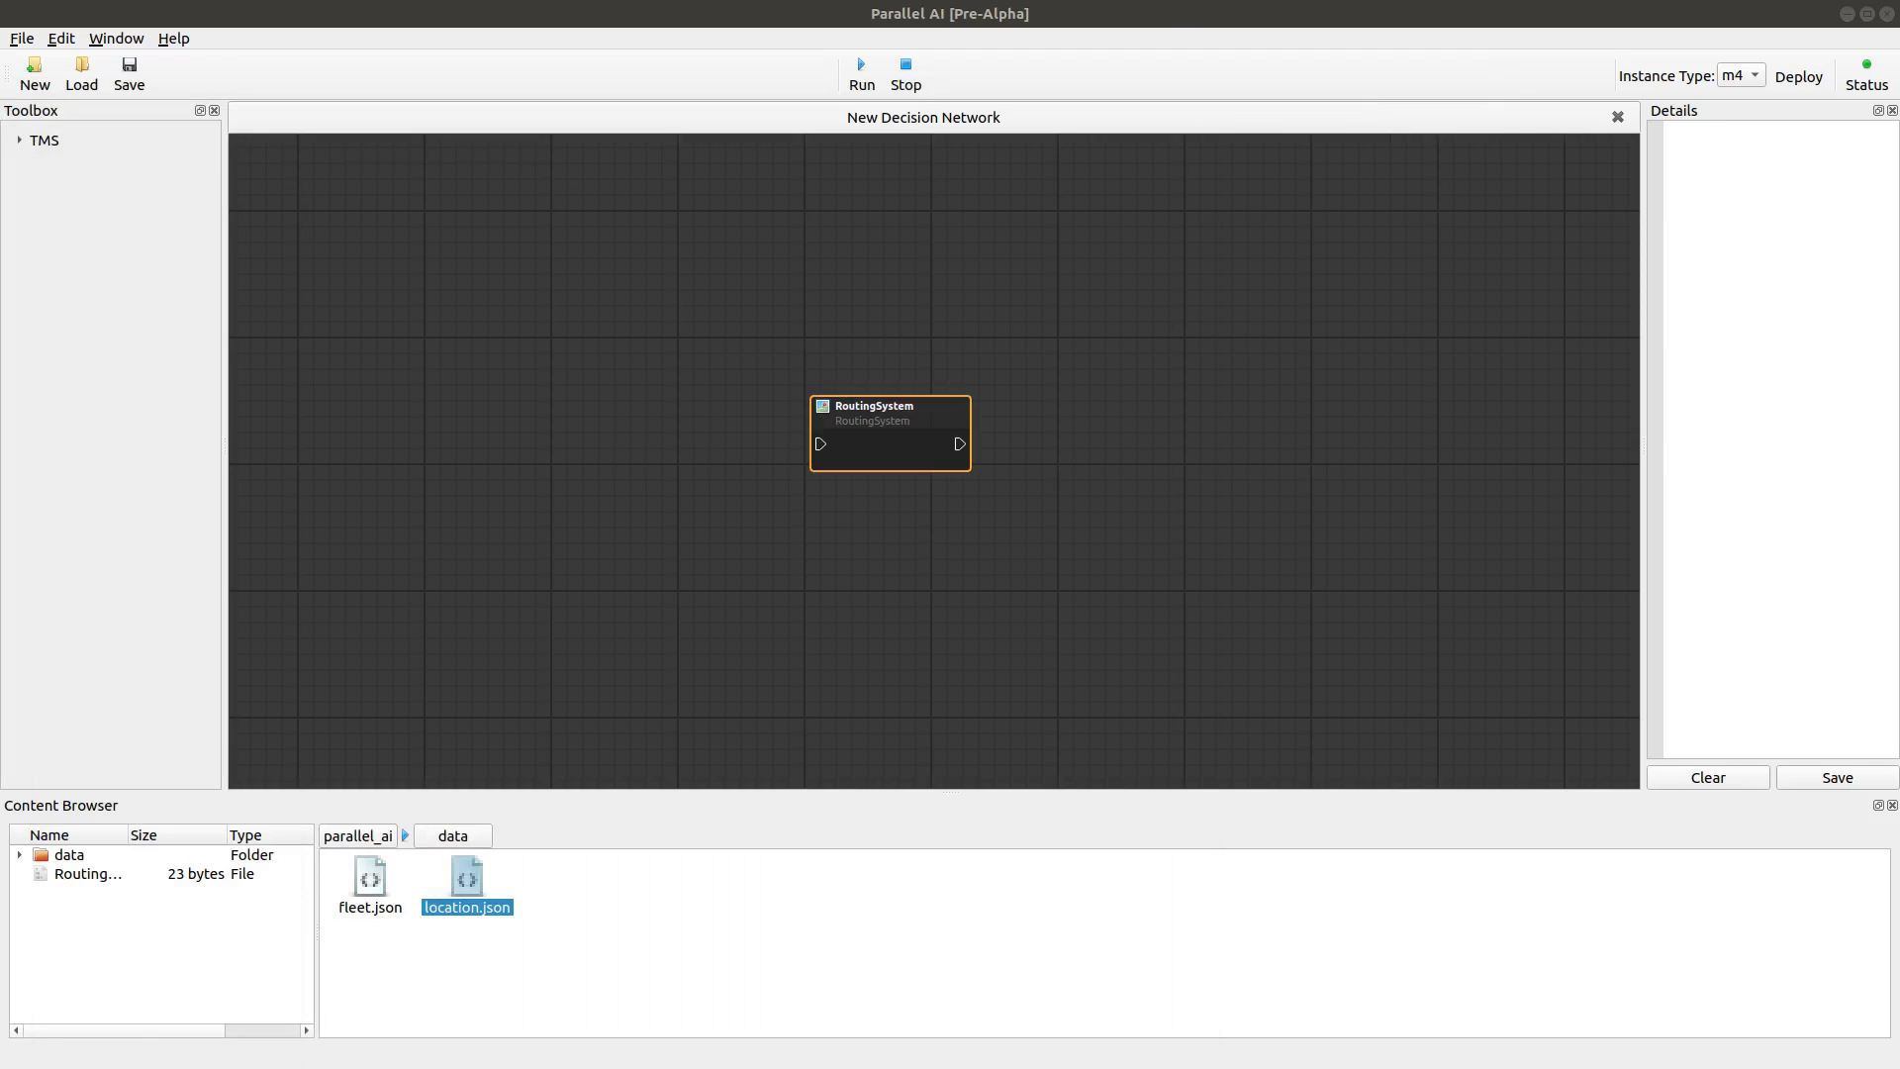
click(352, 835)
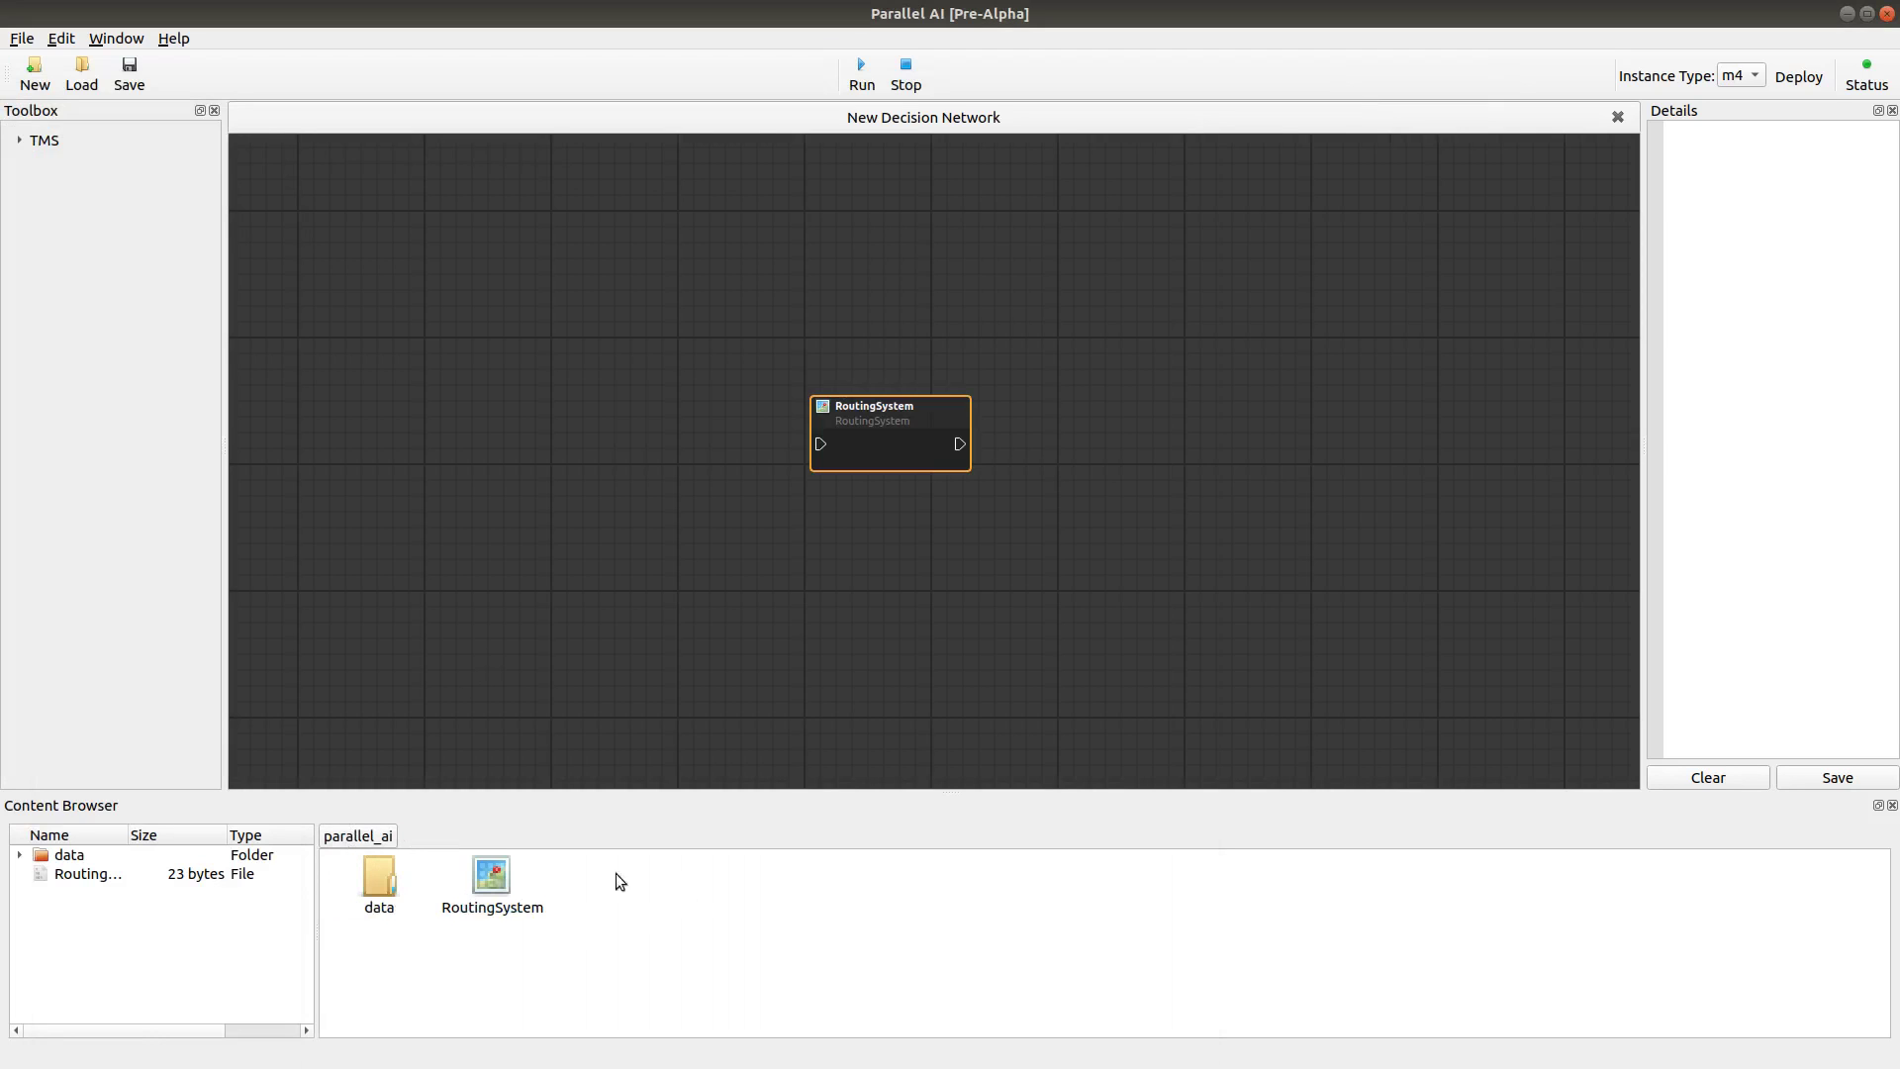
right_click(650, 884)
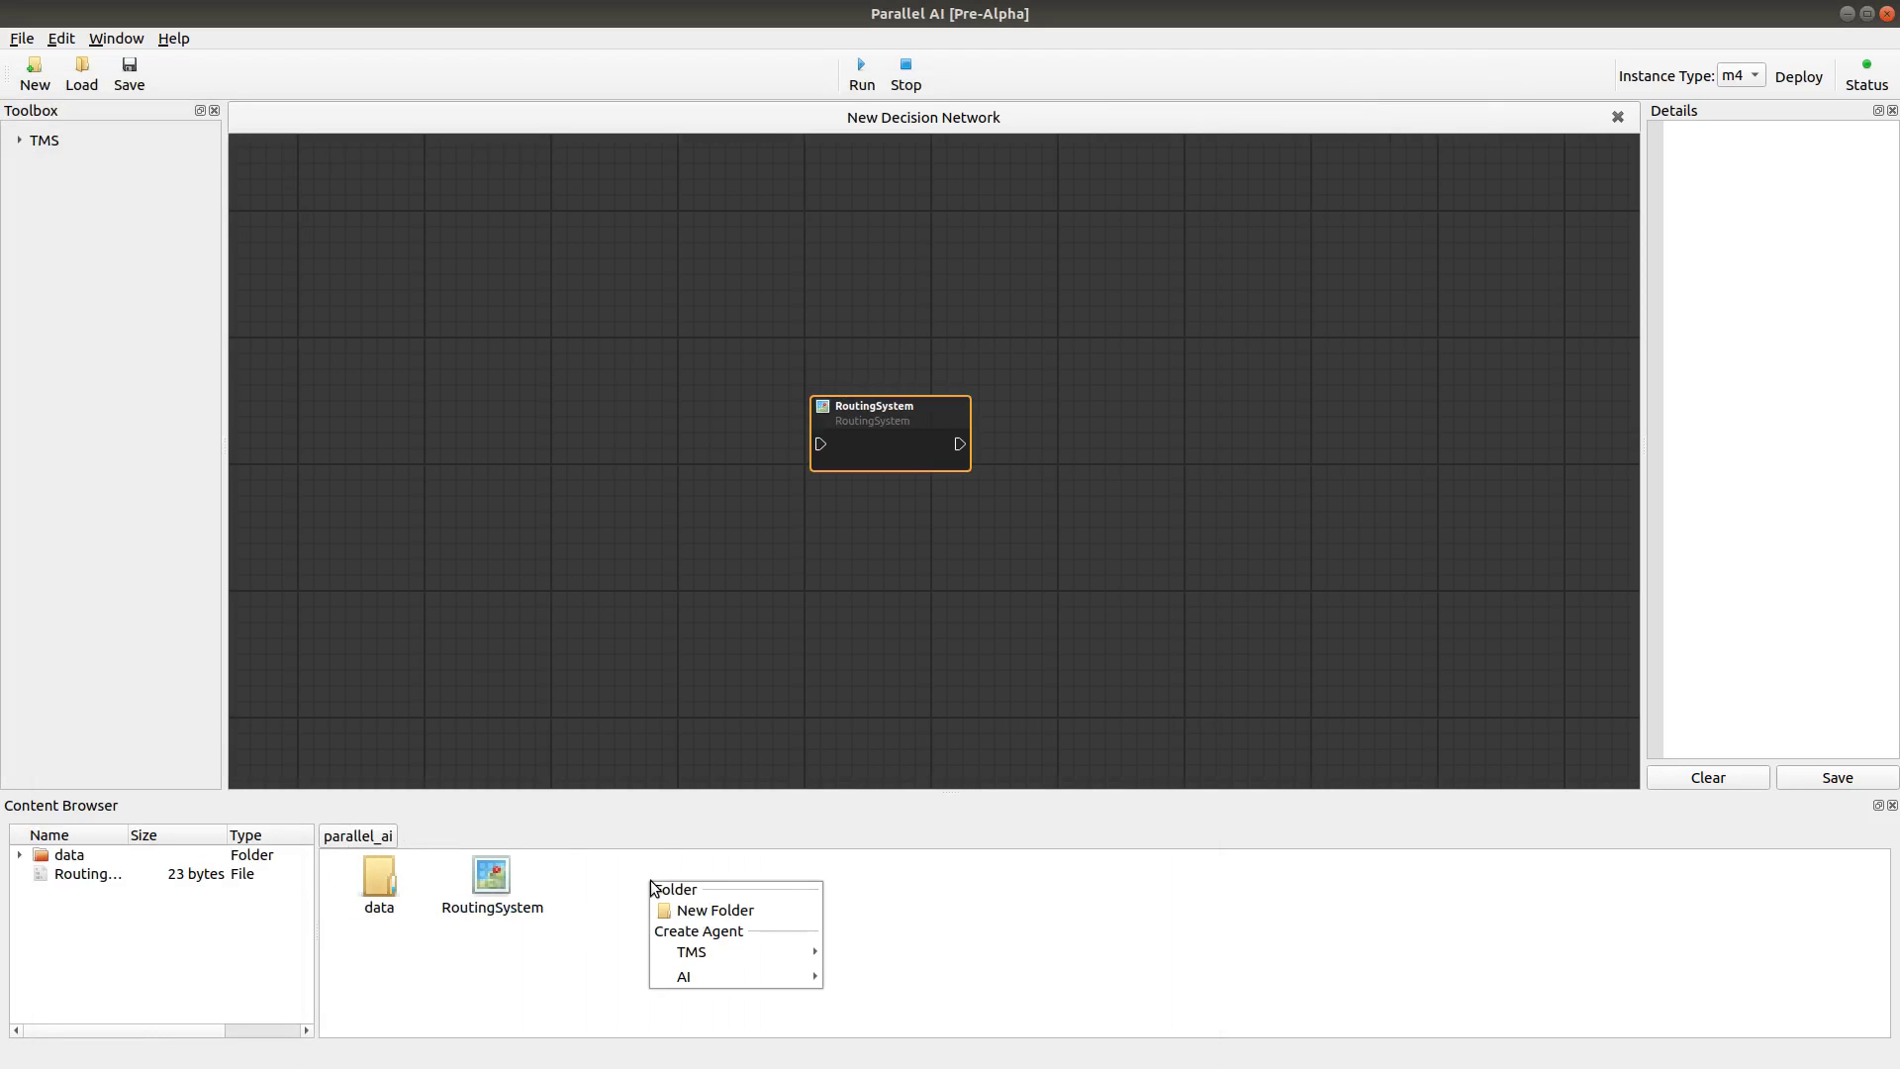
mouse_move(685, 980)
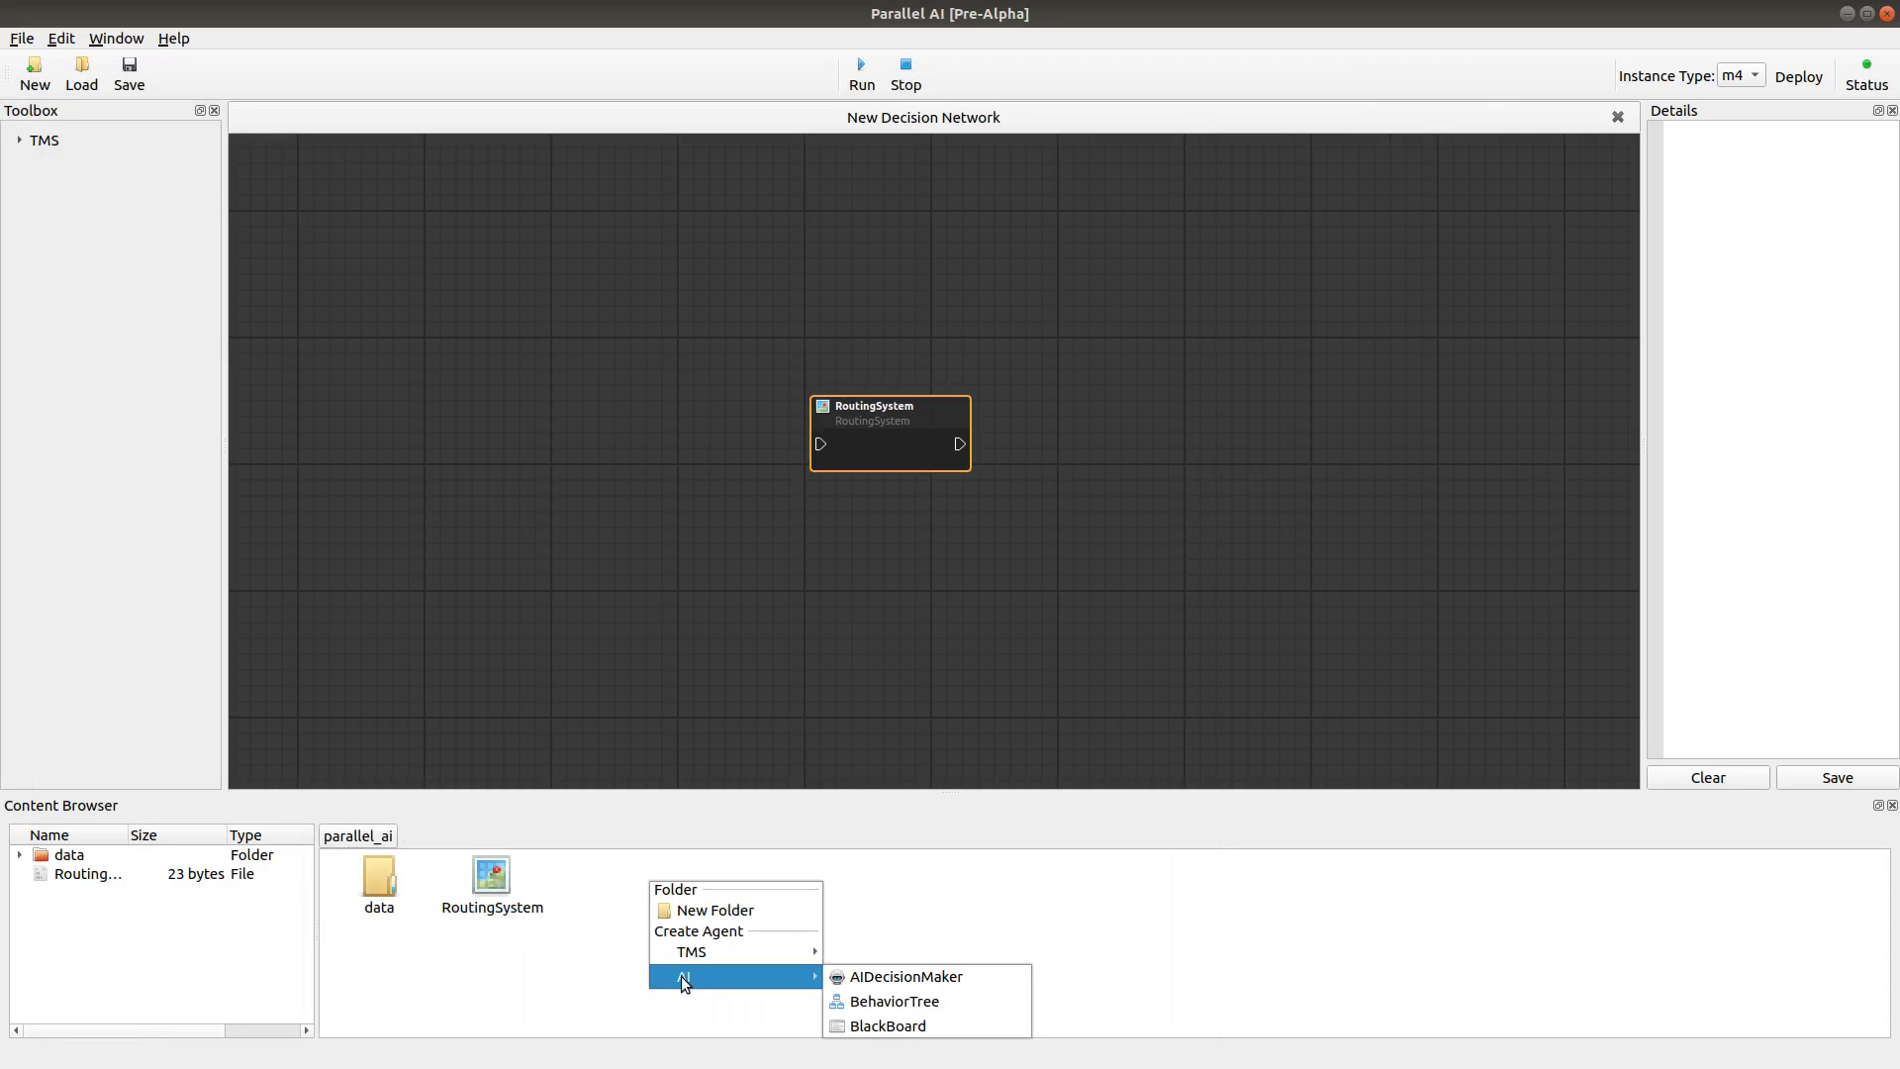
click(895, 980)
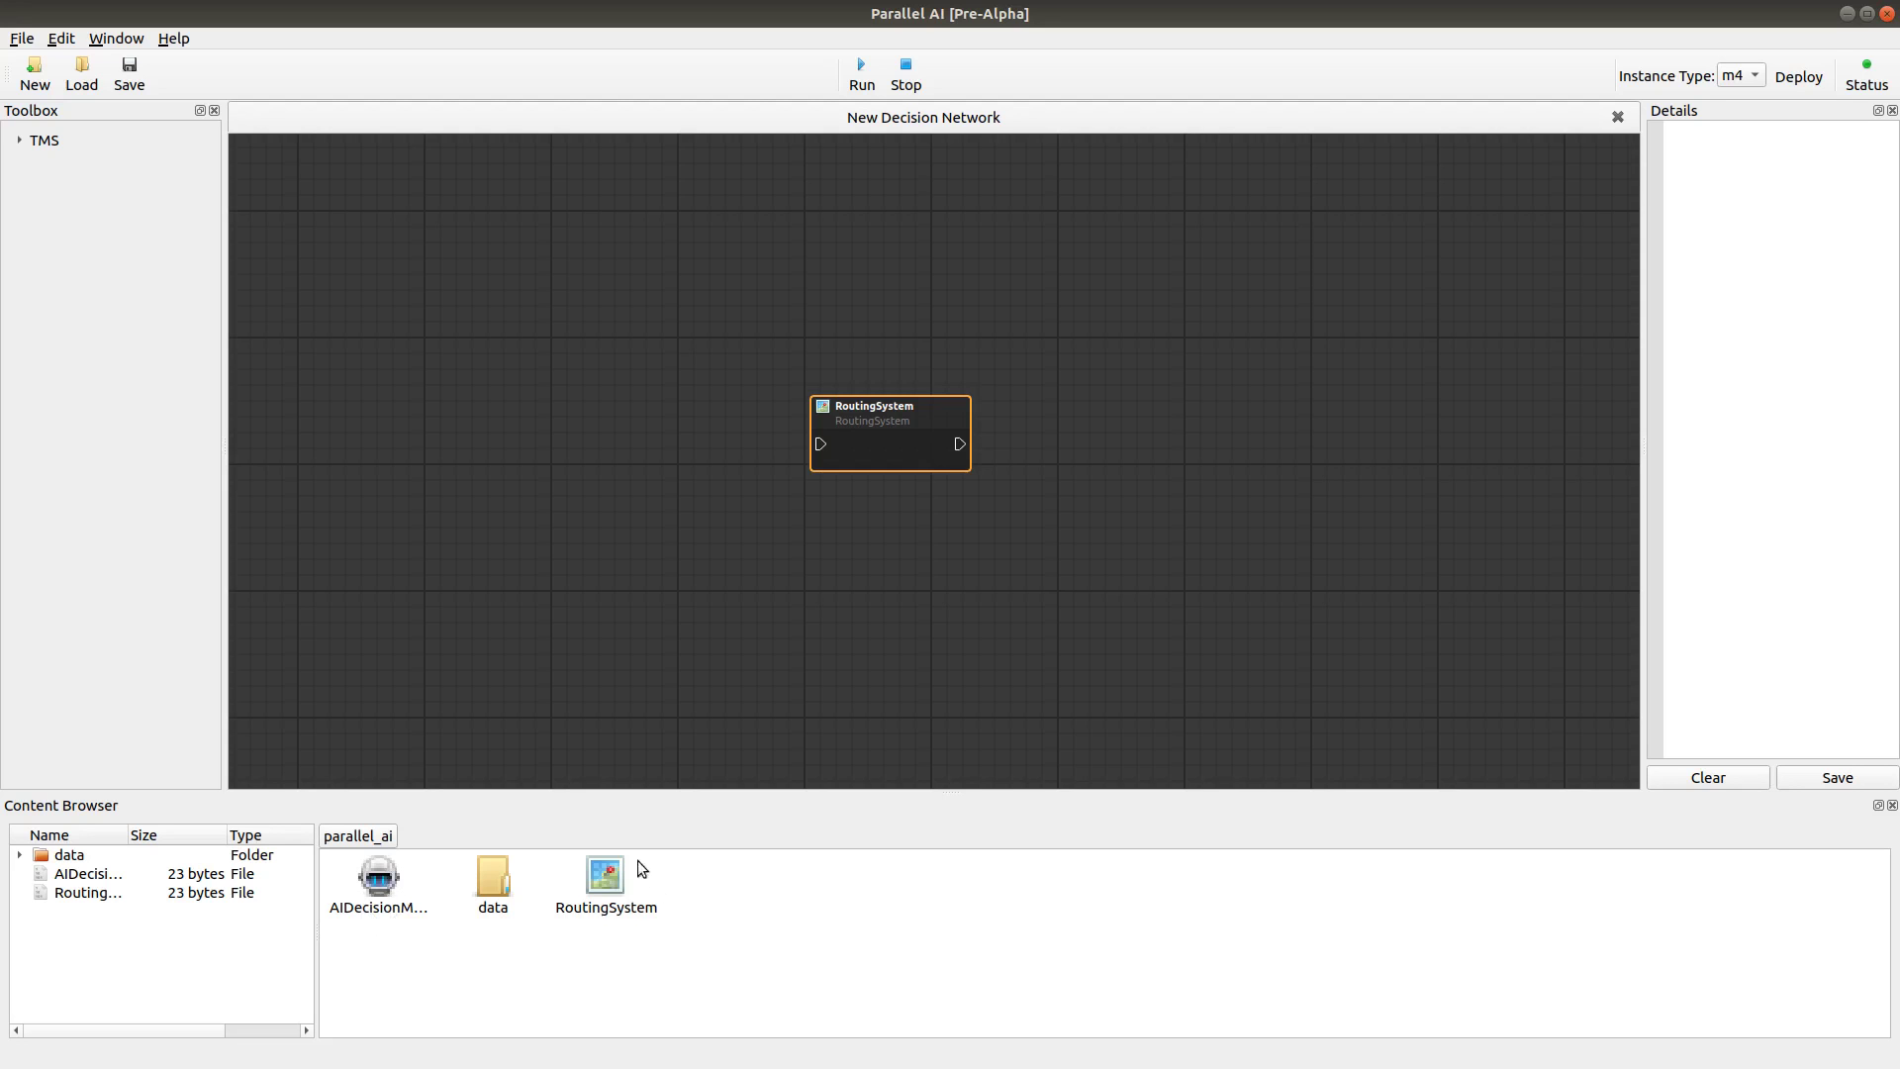
Bring back the RoutingSystem window and assign the new AIDecisionMaker as its Decision Maker.
drag(0, 148, 1165, 68)
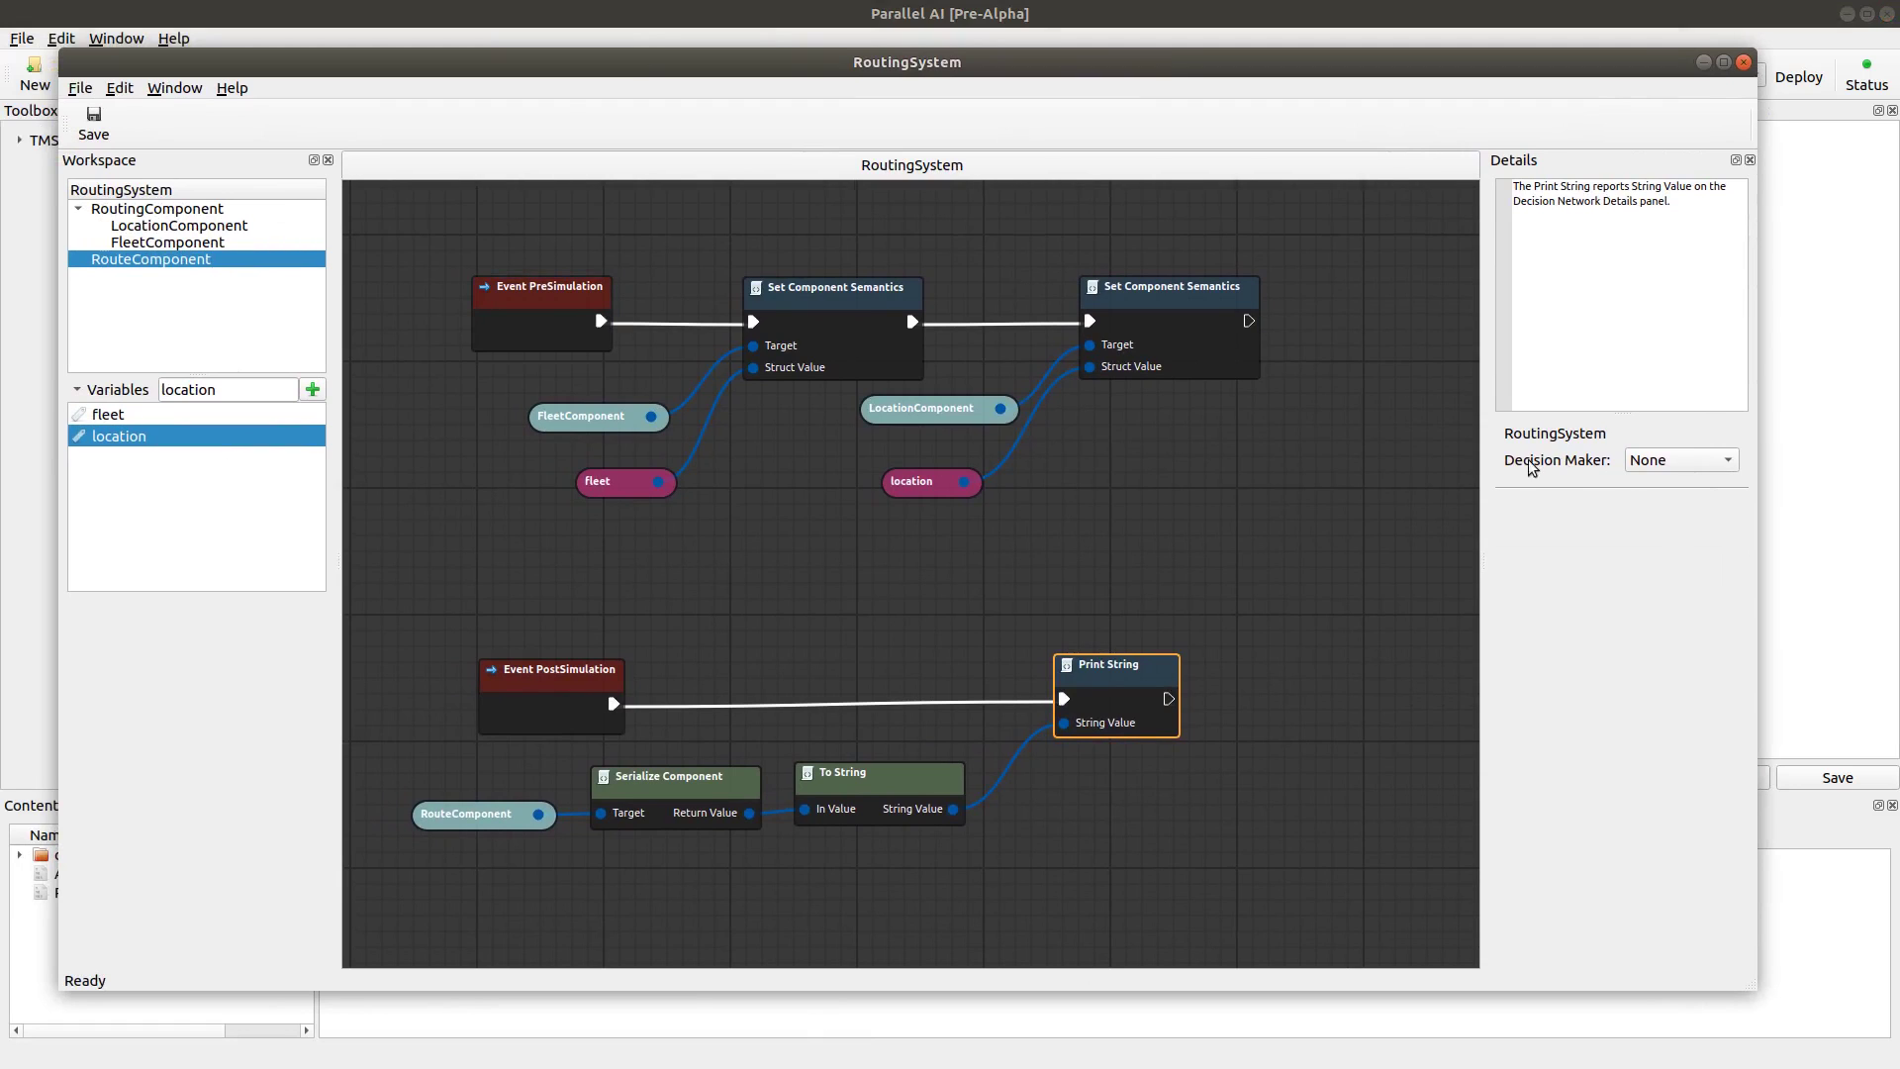
click(1712, 466)
click(1678, 486)
Open the AIDecisionMaker agent from the content browser and place an Event Begin Simulation node in its graph's upper-left area.
drag(1560, 63, 0, 149)
double_click(380, 879)
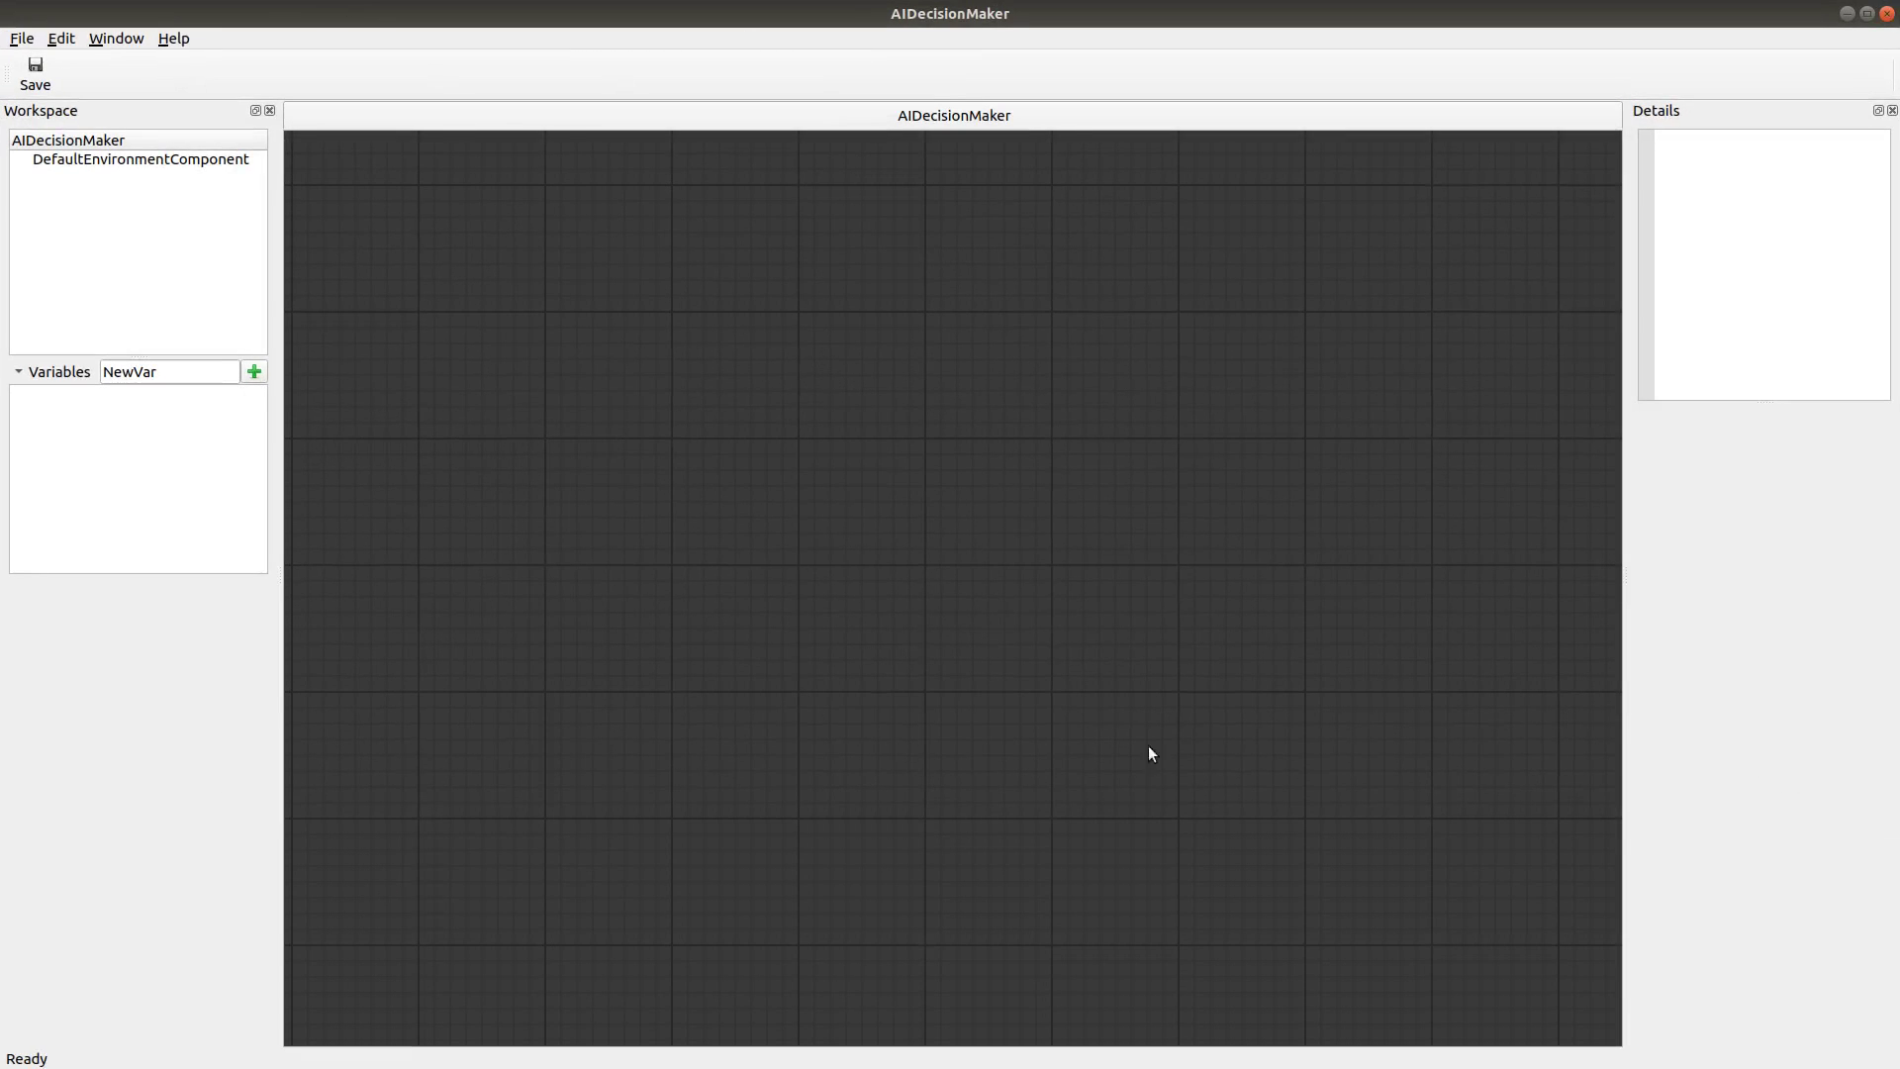
right_click(606, 349)
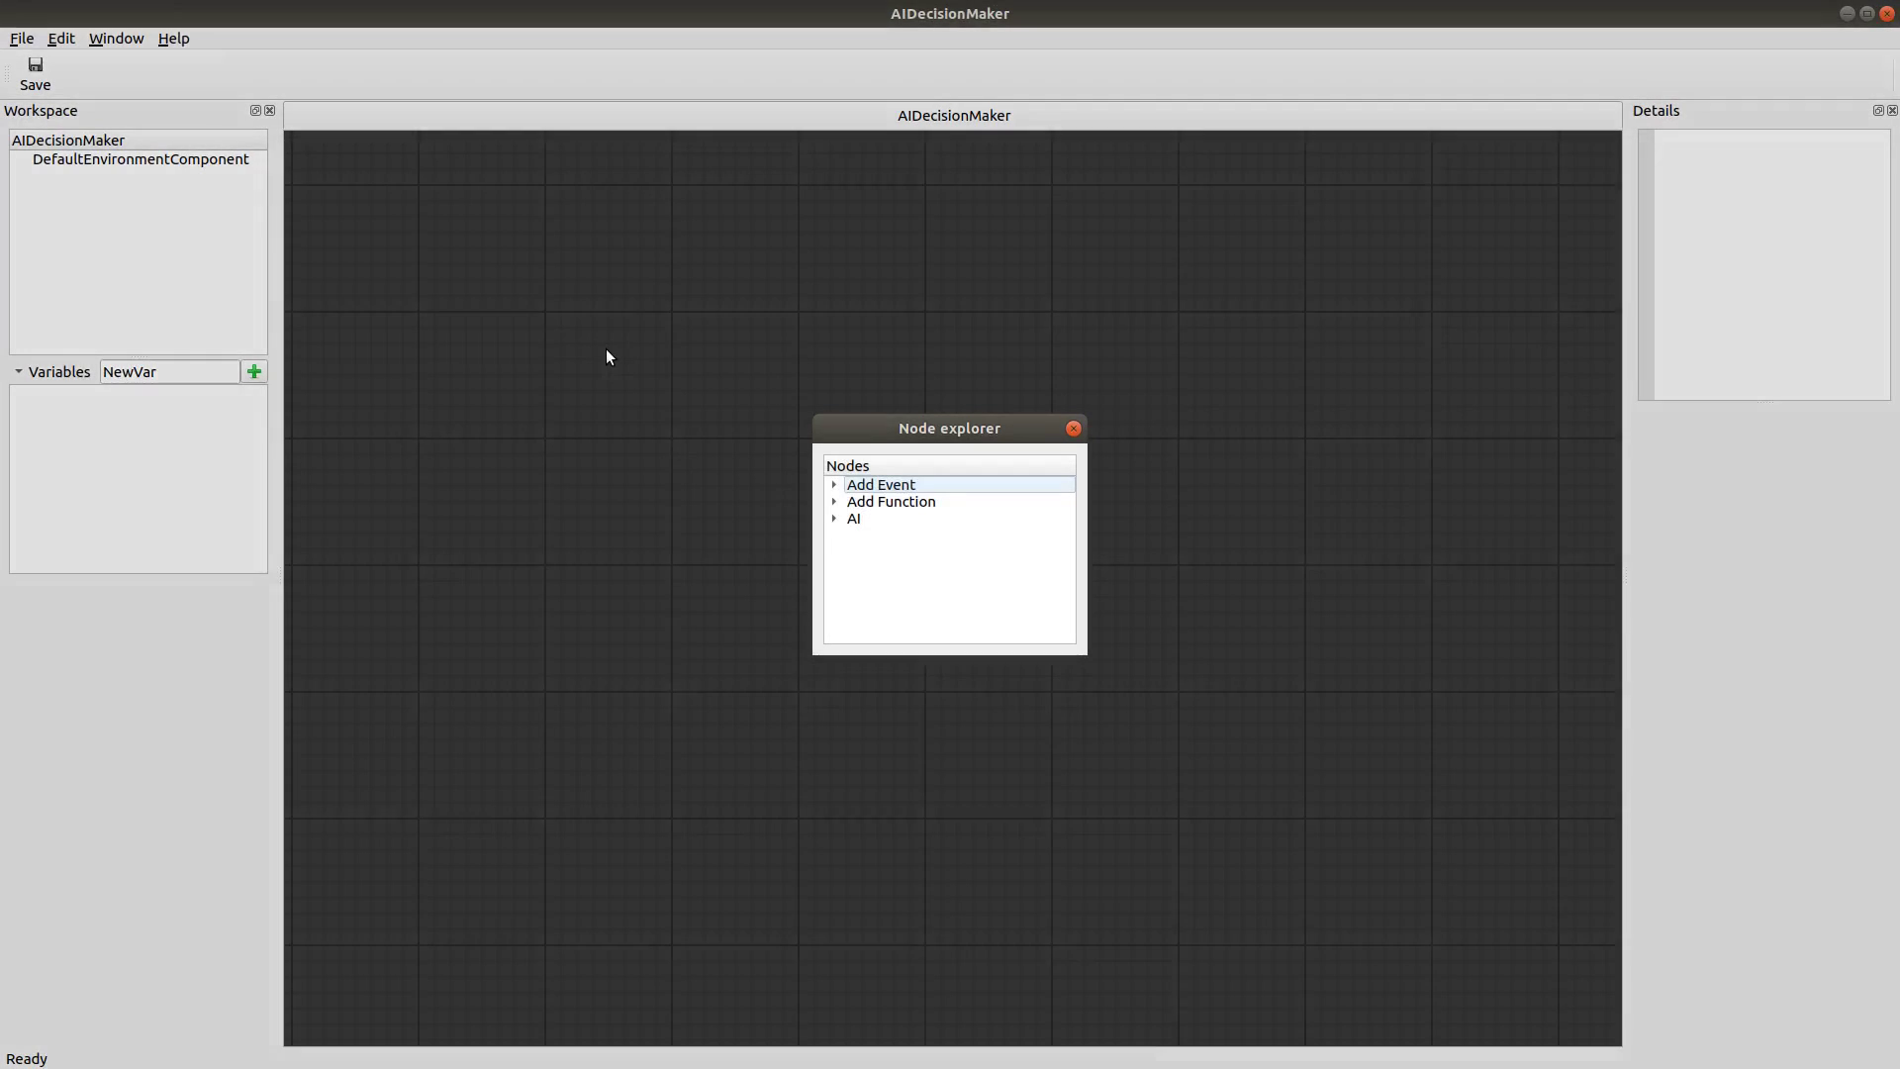
click(835, 485)
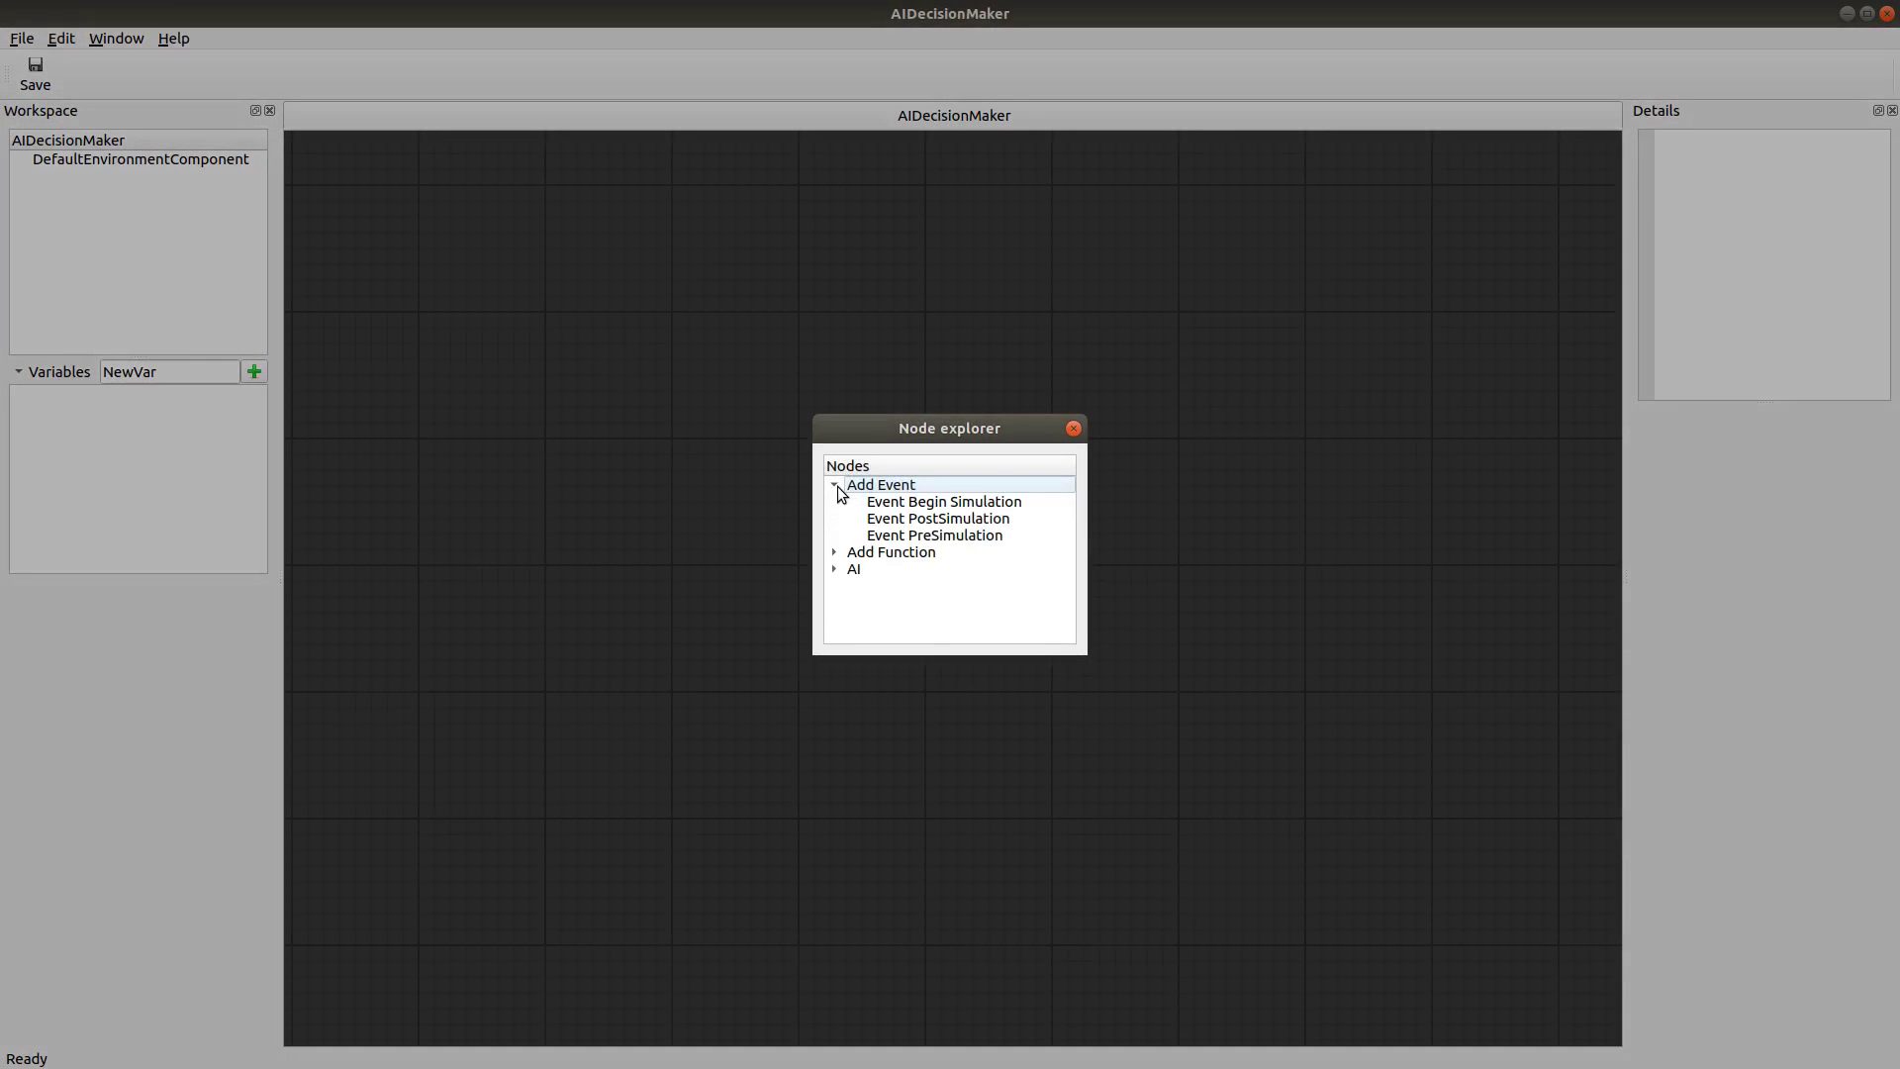
click(930, 501)
drag(711, 379, 555, 348)
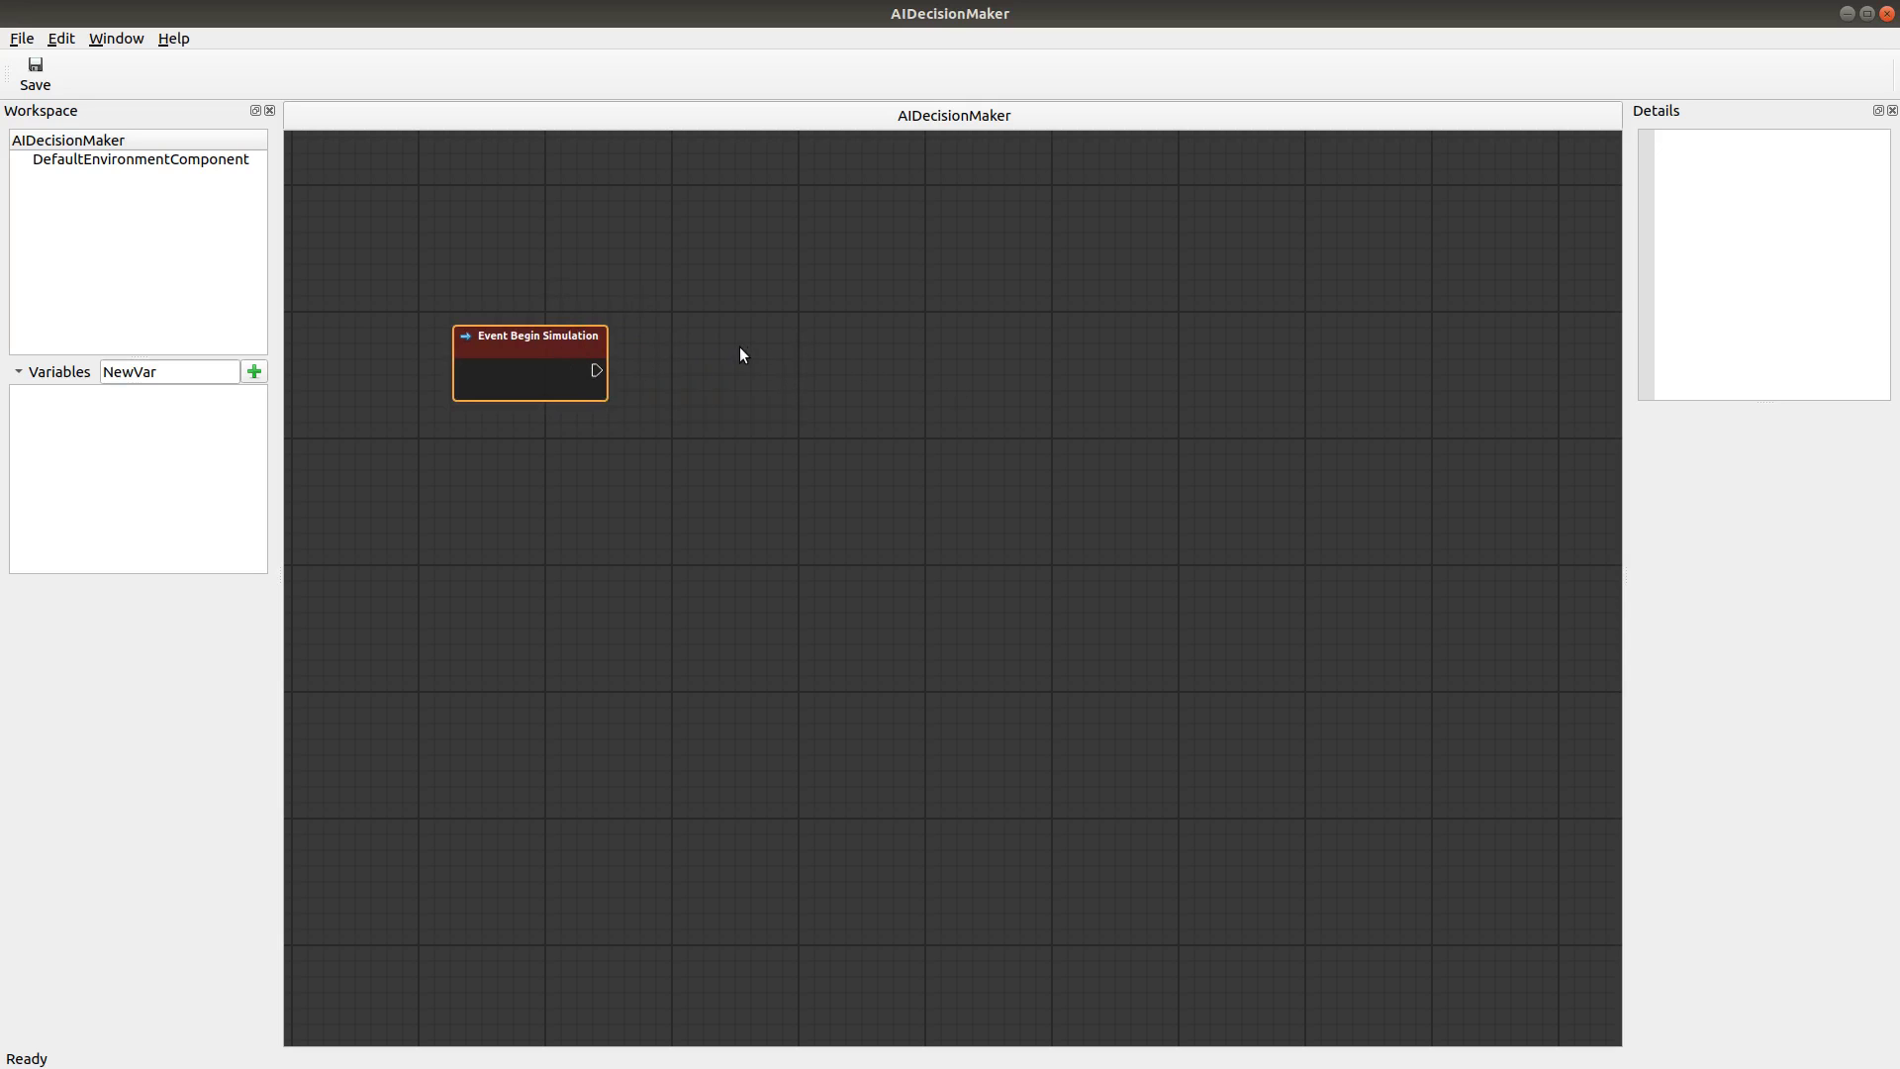
Move the AIDecisionMaker window out of the way and create a BehaviorTree agent in the parallel_ai folder.
drag(1048, 14, 1052, 72)
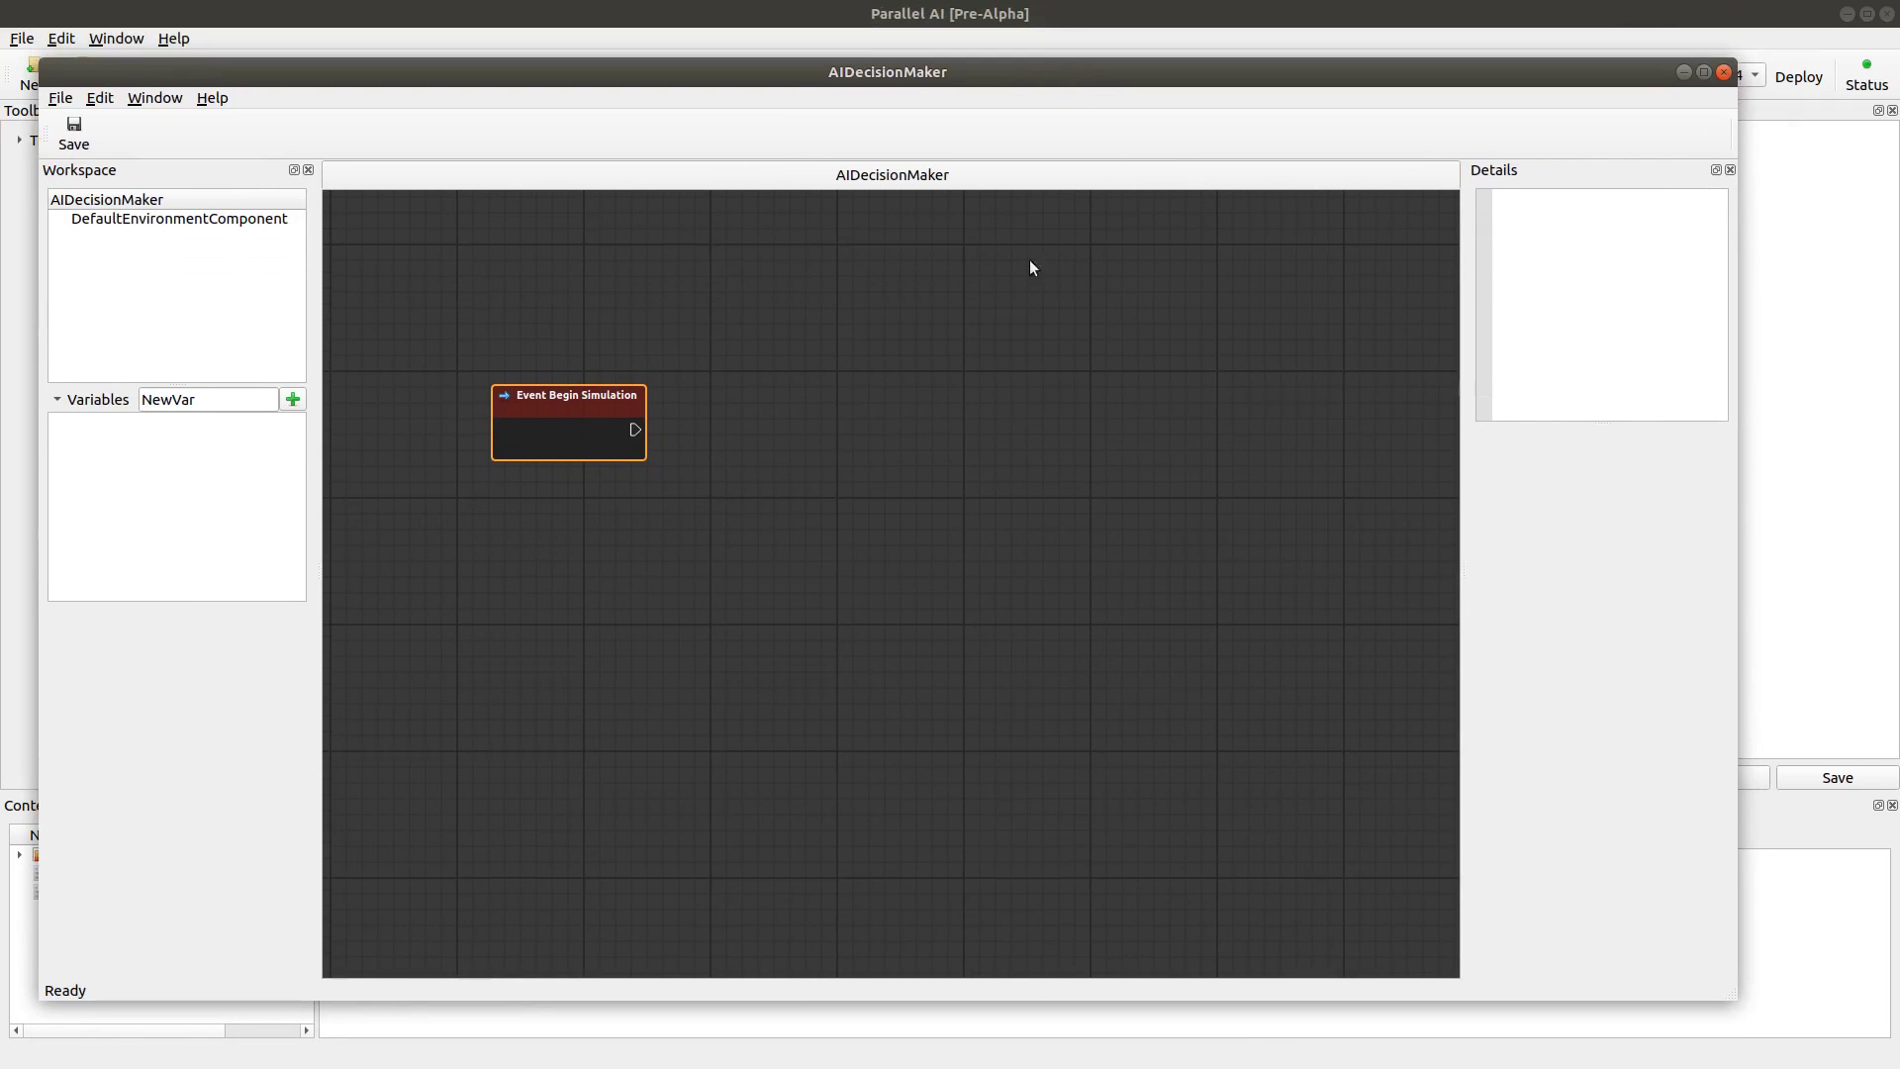
drag(1112, 79, 0, 213)
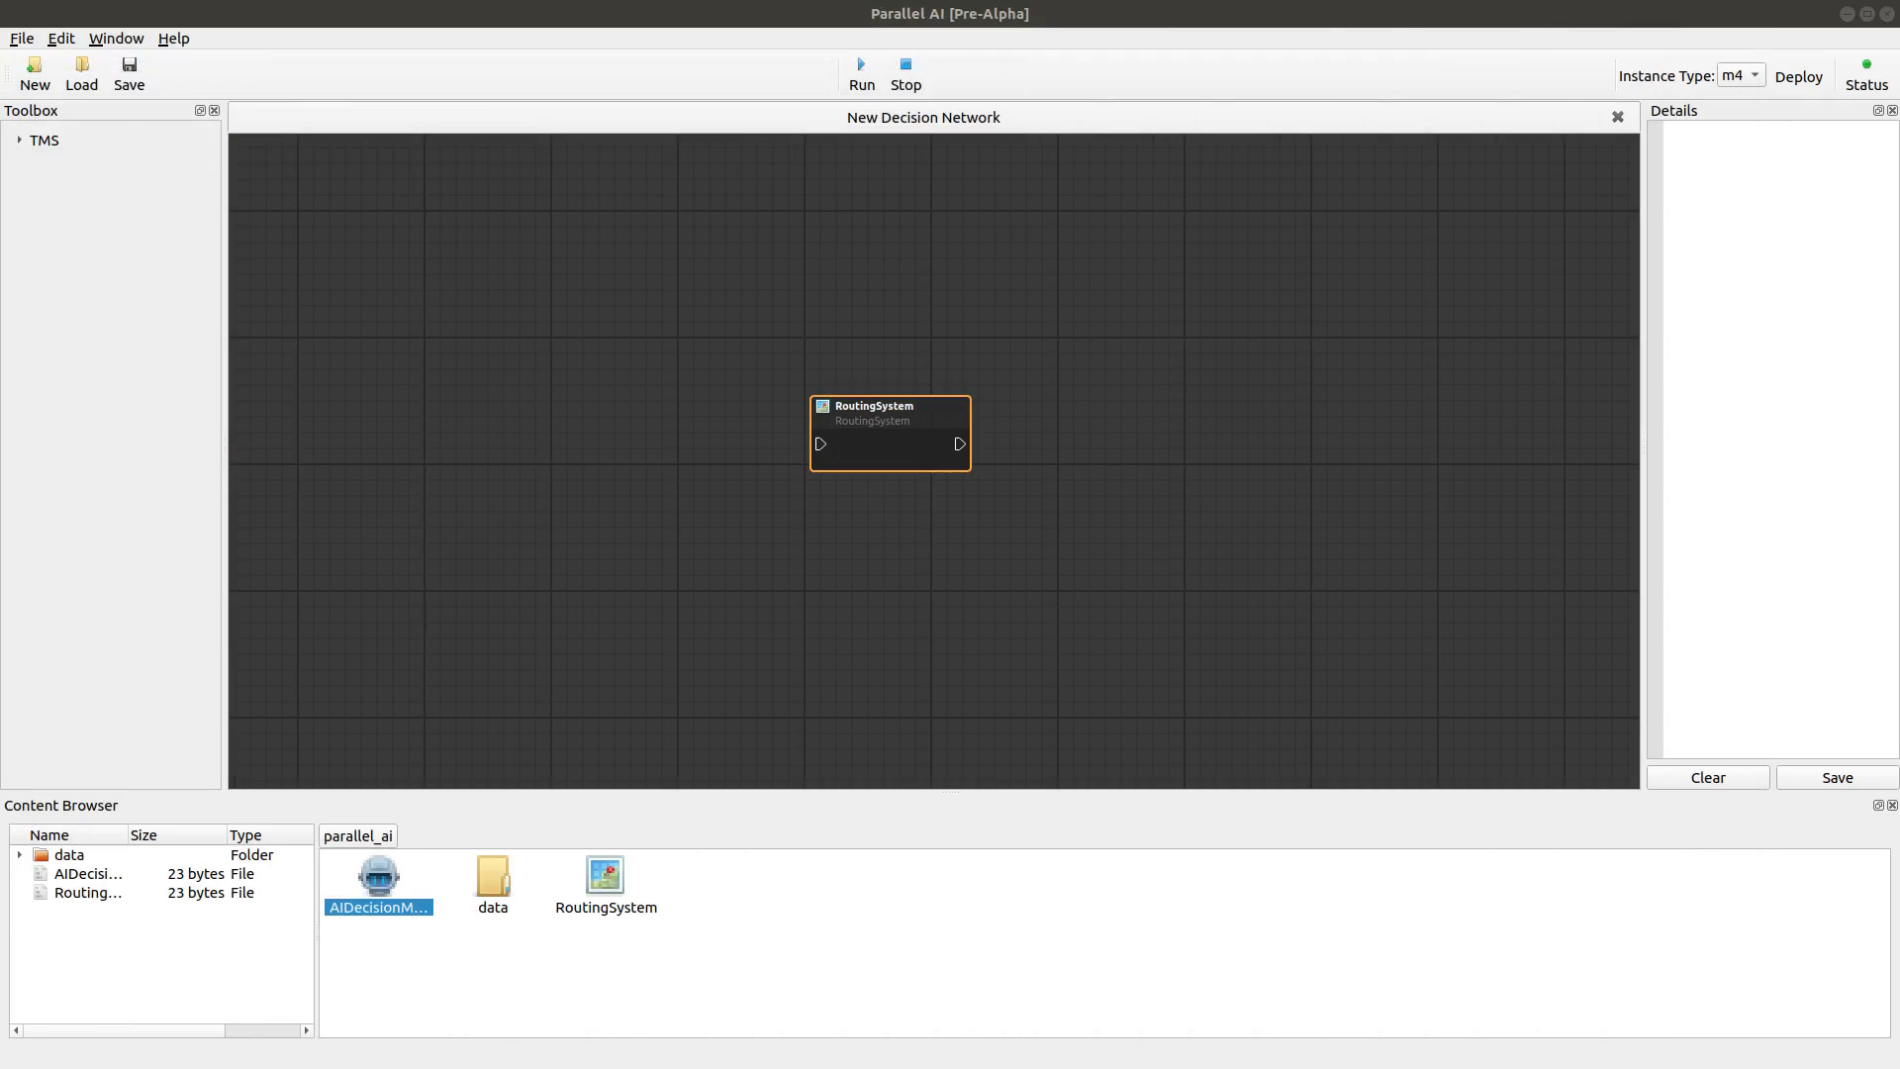
right_click(771, 889)
mouse_move(824, 983)
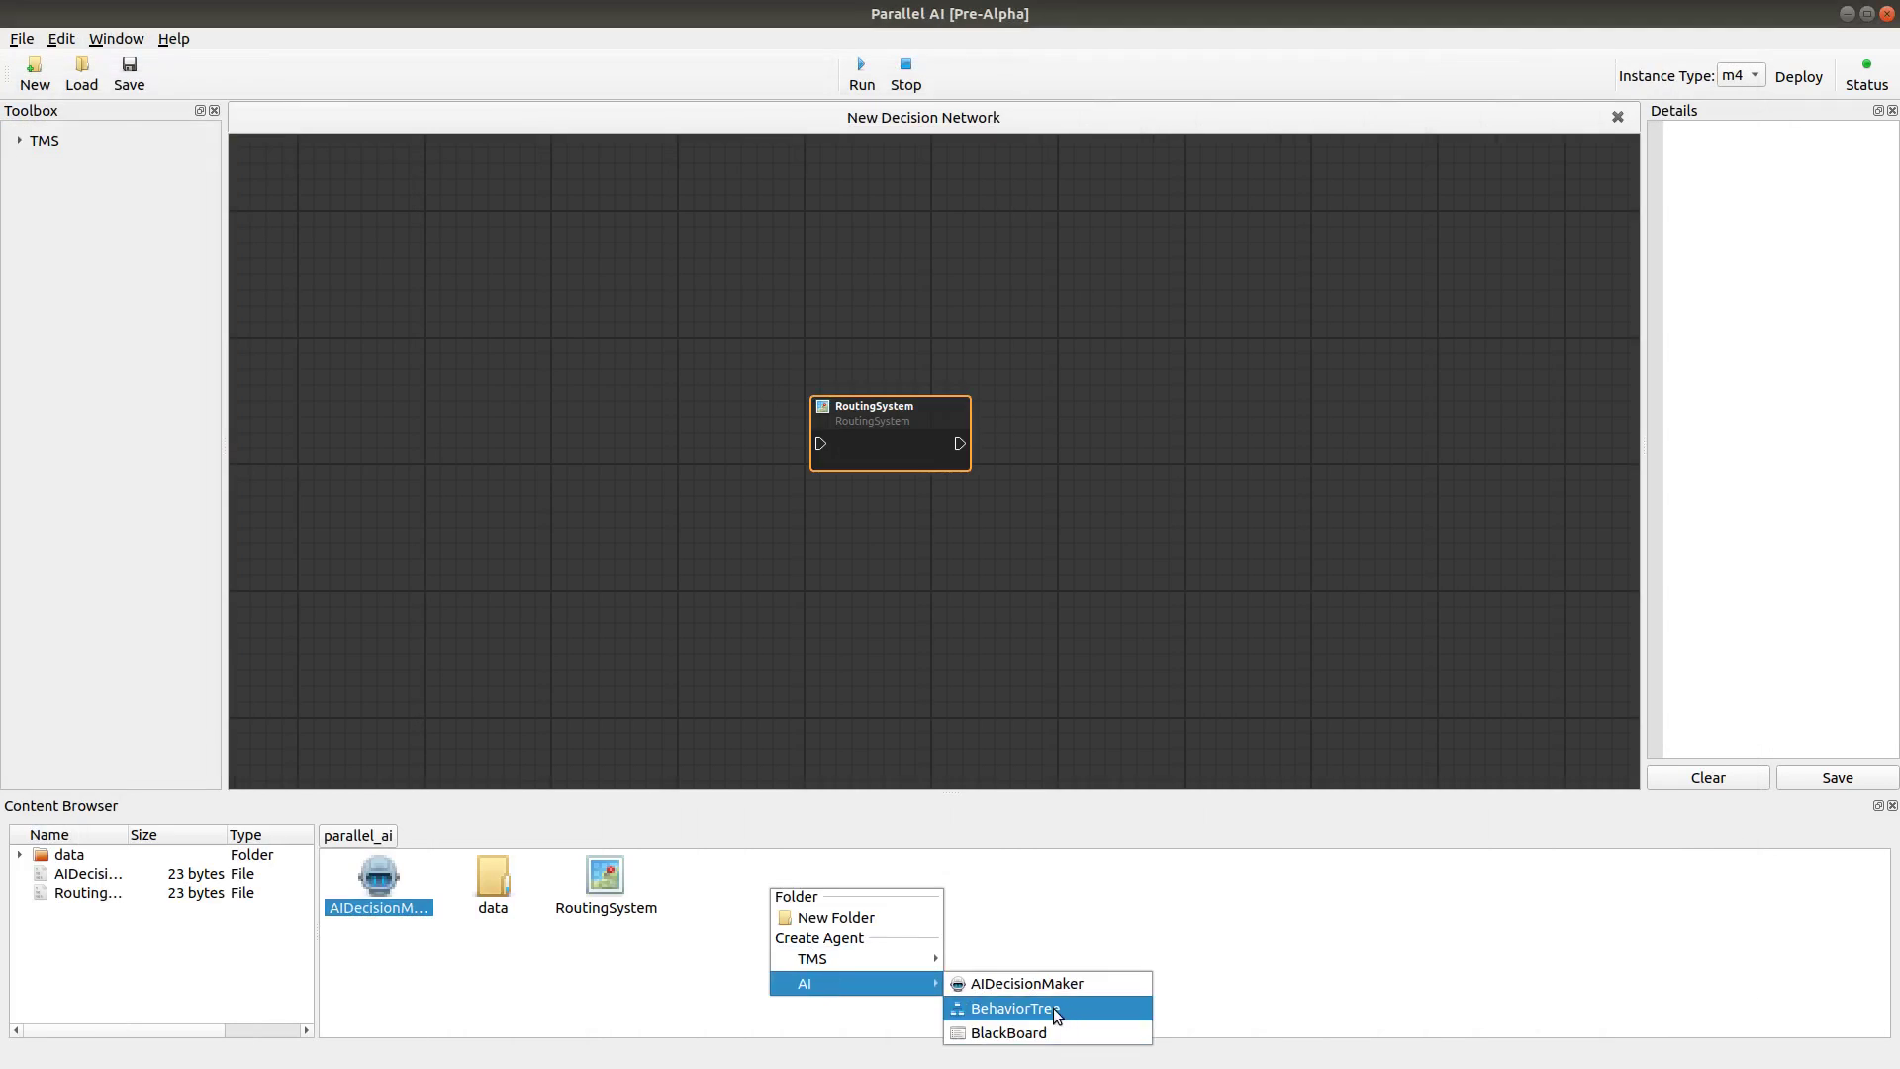
click(1088, 1009)
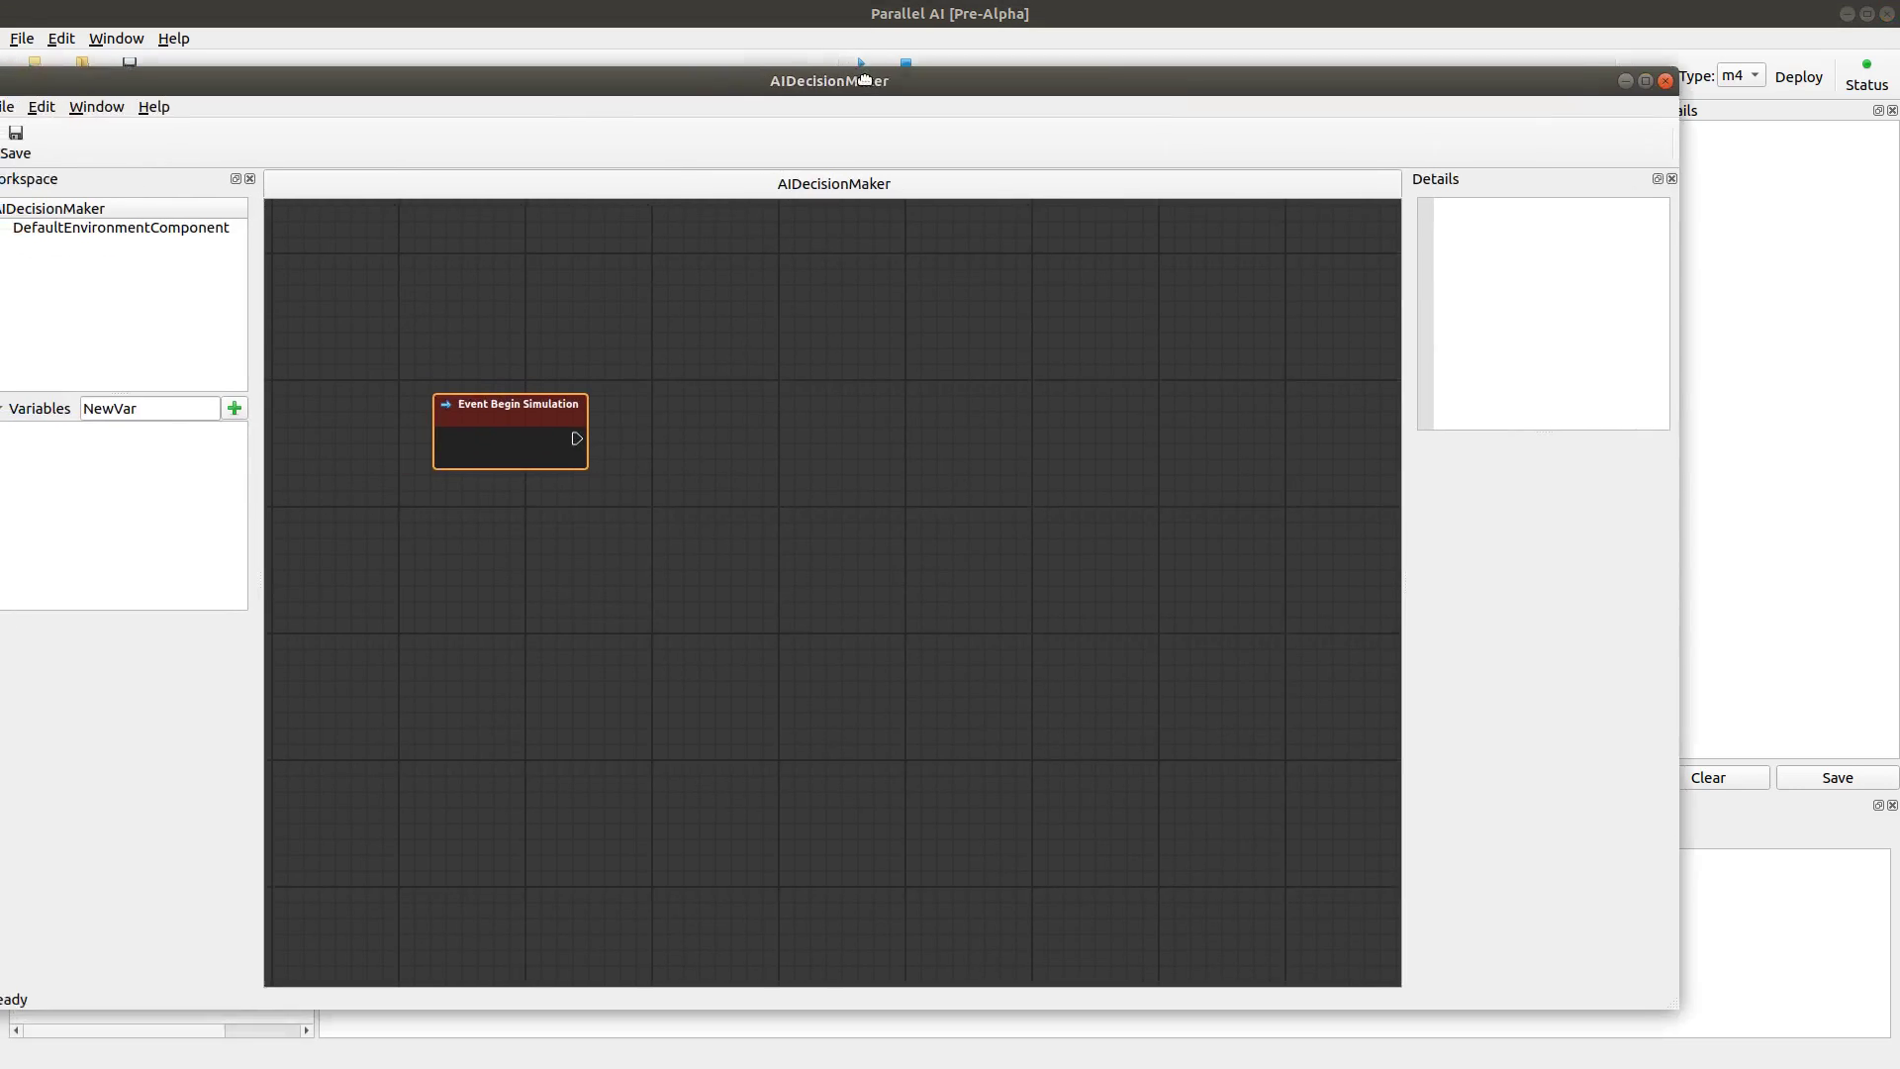
Bring back the AIDecisionMaker window, add a Run Behavior Tree node for BehaviorTree, and wire Event Begin Simulation's execution output to it.
drag(869, 77, 952, 63)
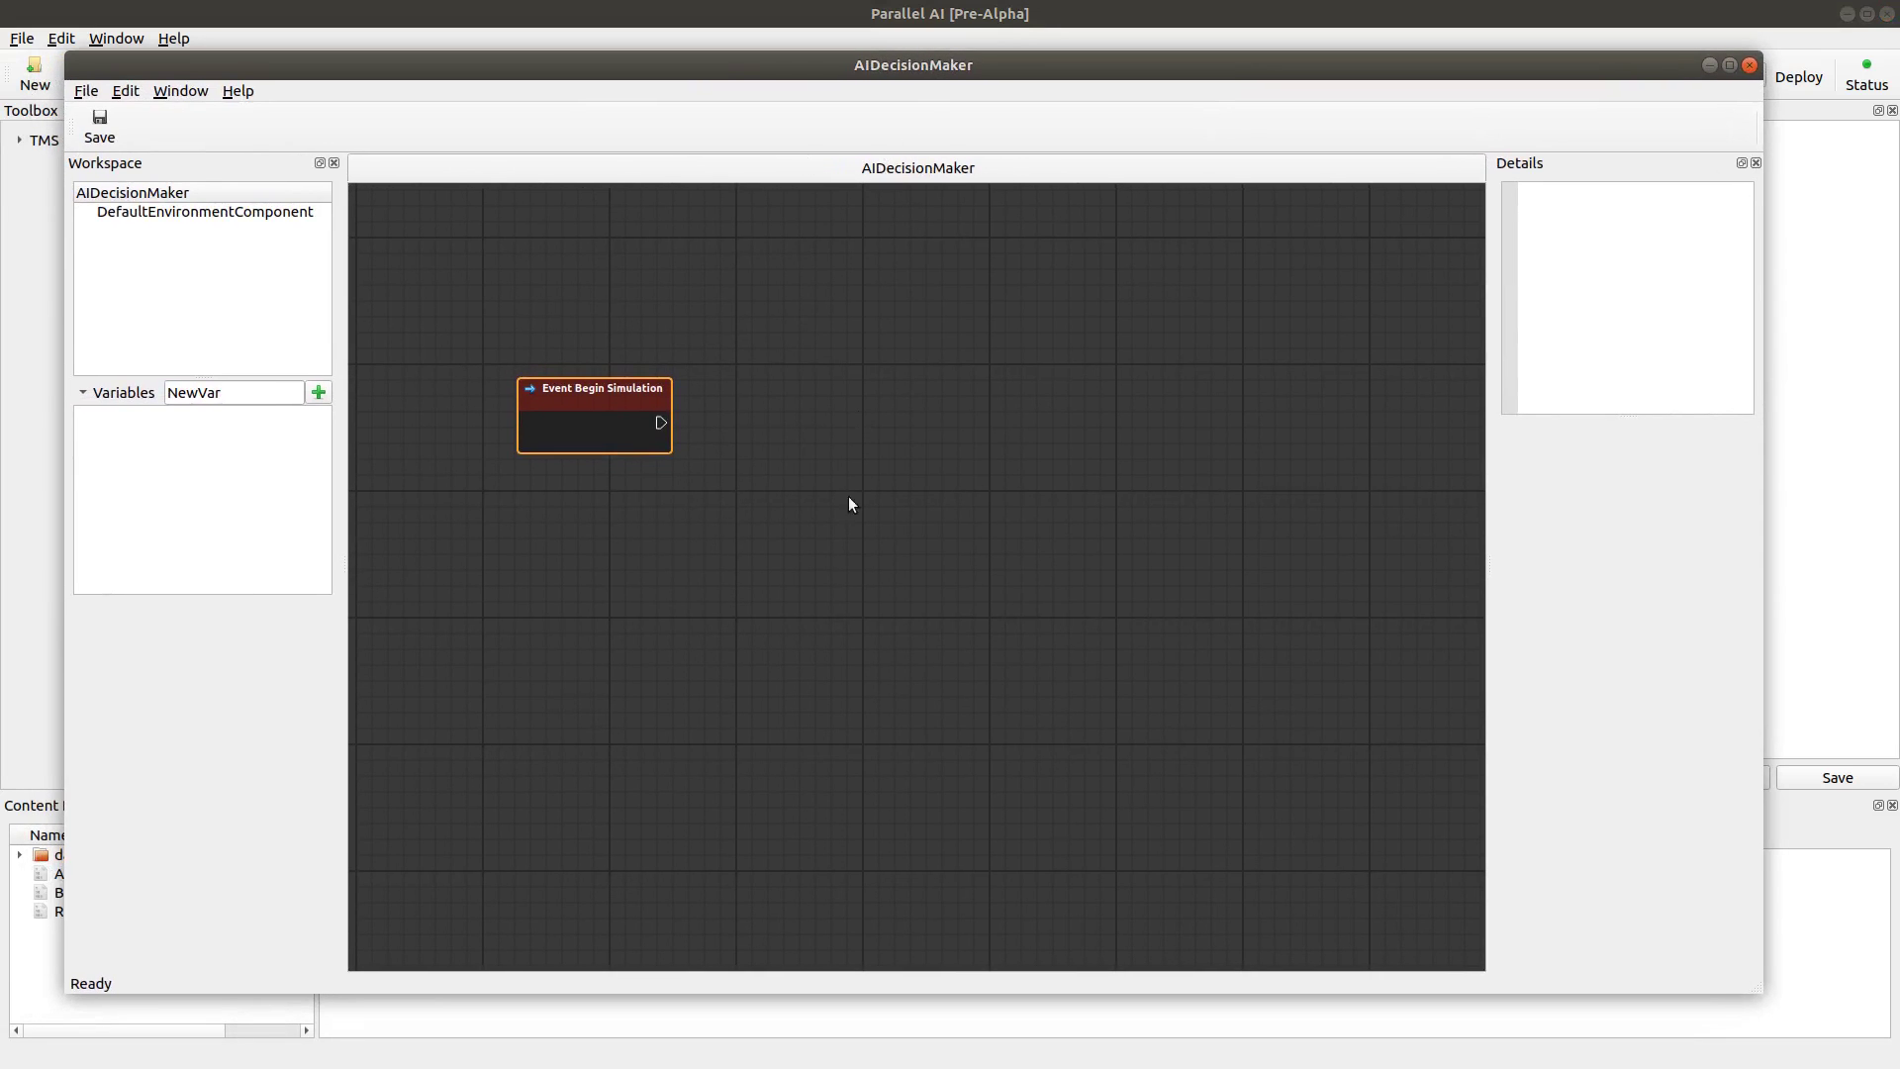
right_click(813, 422)
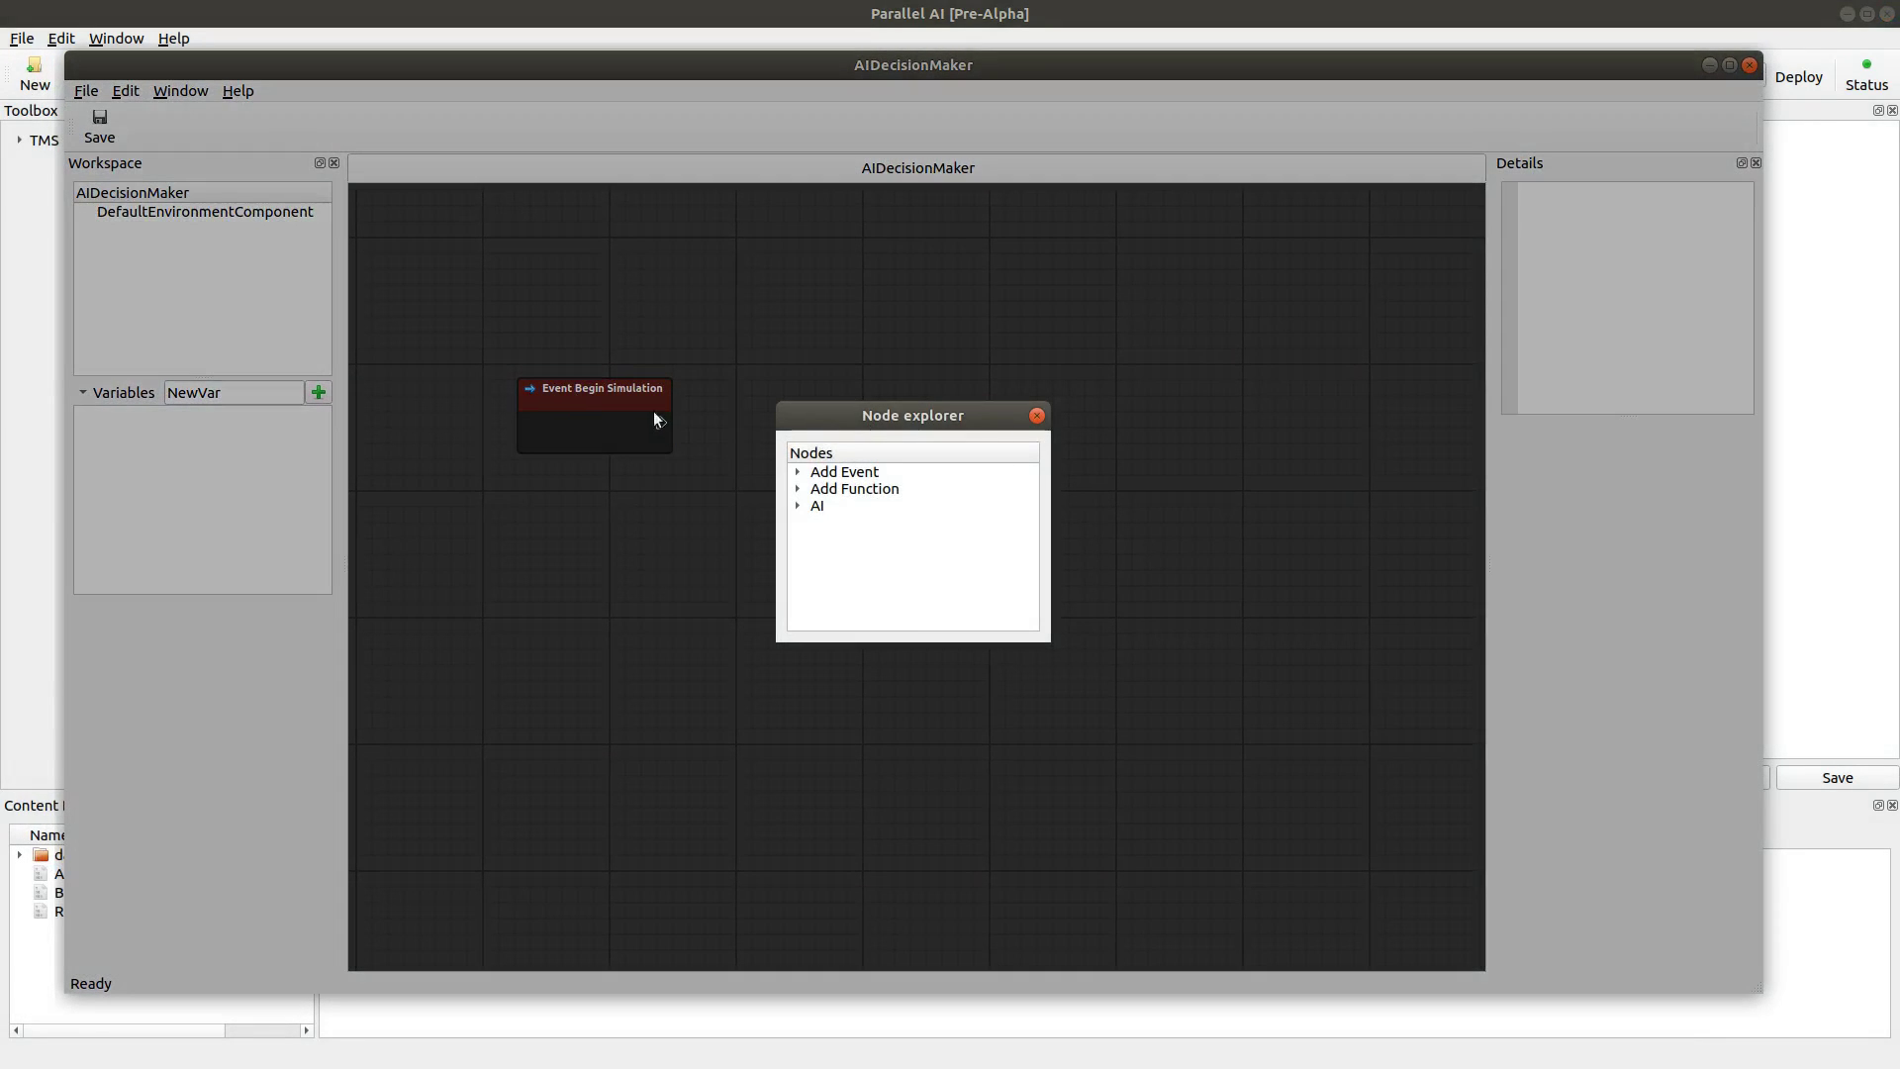
click(798, 507)
double_click(894, 522)
drag(847, 437, 810, 422)
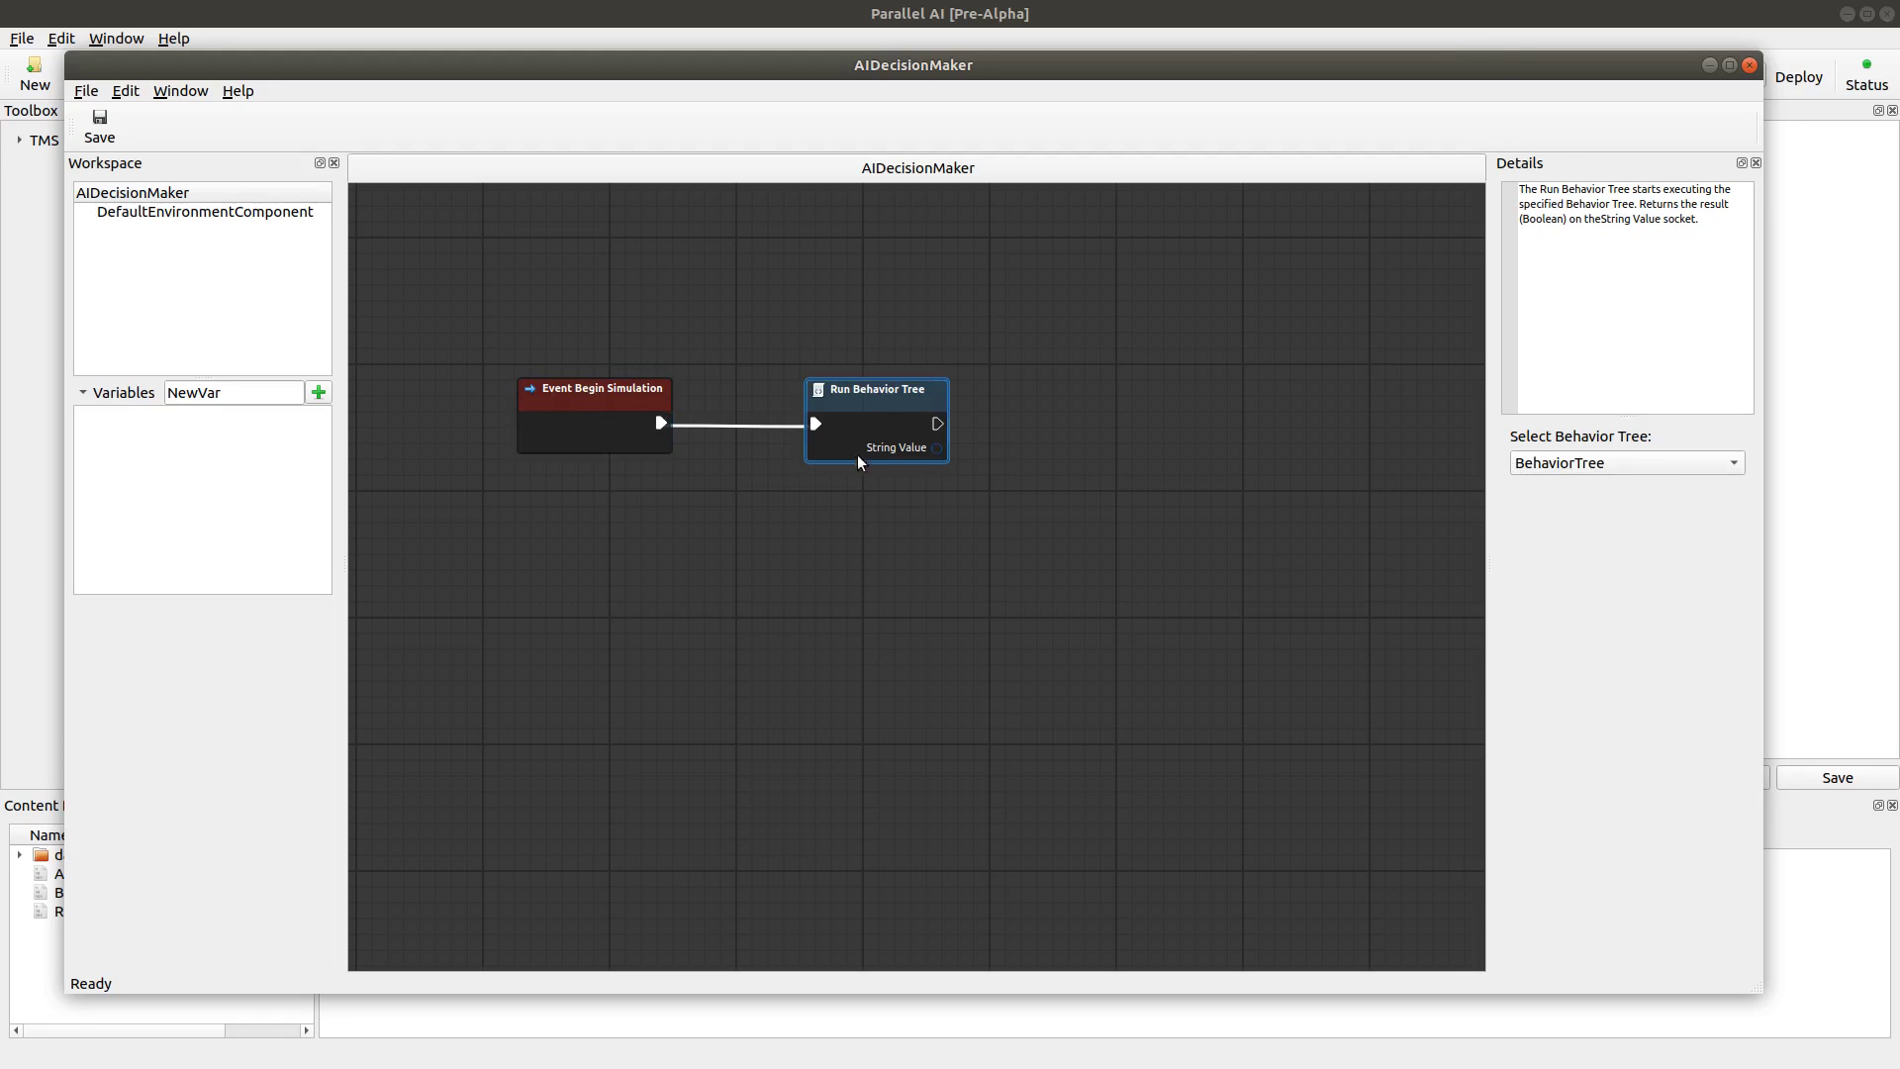
Return to the main window and open the BehaviorTree agent from the content browser.
drag(149, 140, 0, 141)
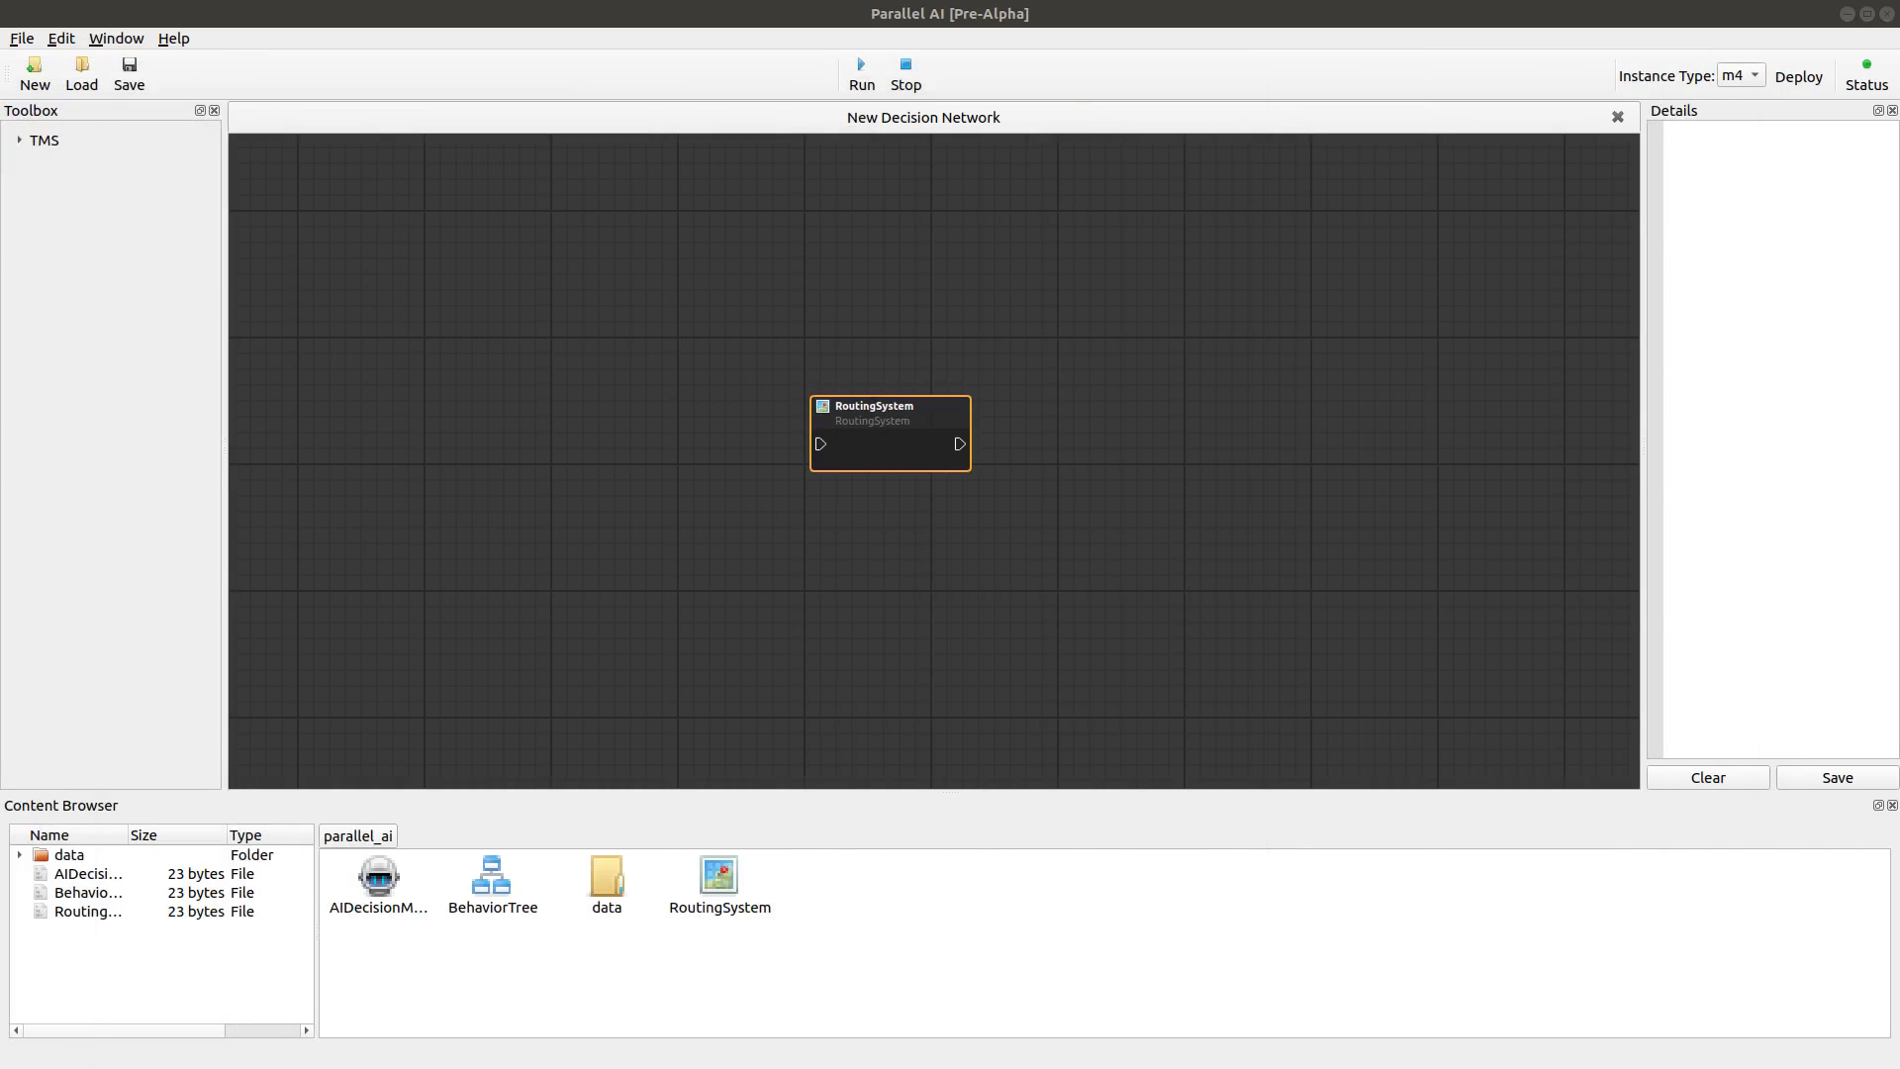
double_click(503, 887)
mouse_move(910, 16)
mouse_down()
mouse_move(987, 68)
mouse_move(923, 18)
mouse_up()
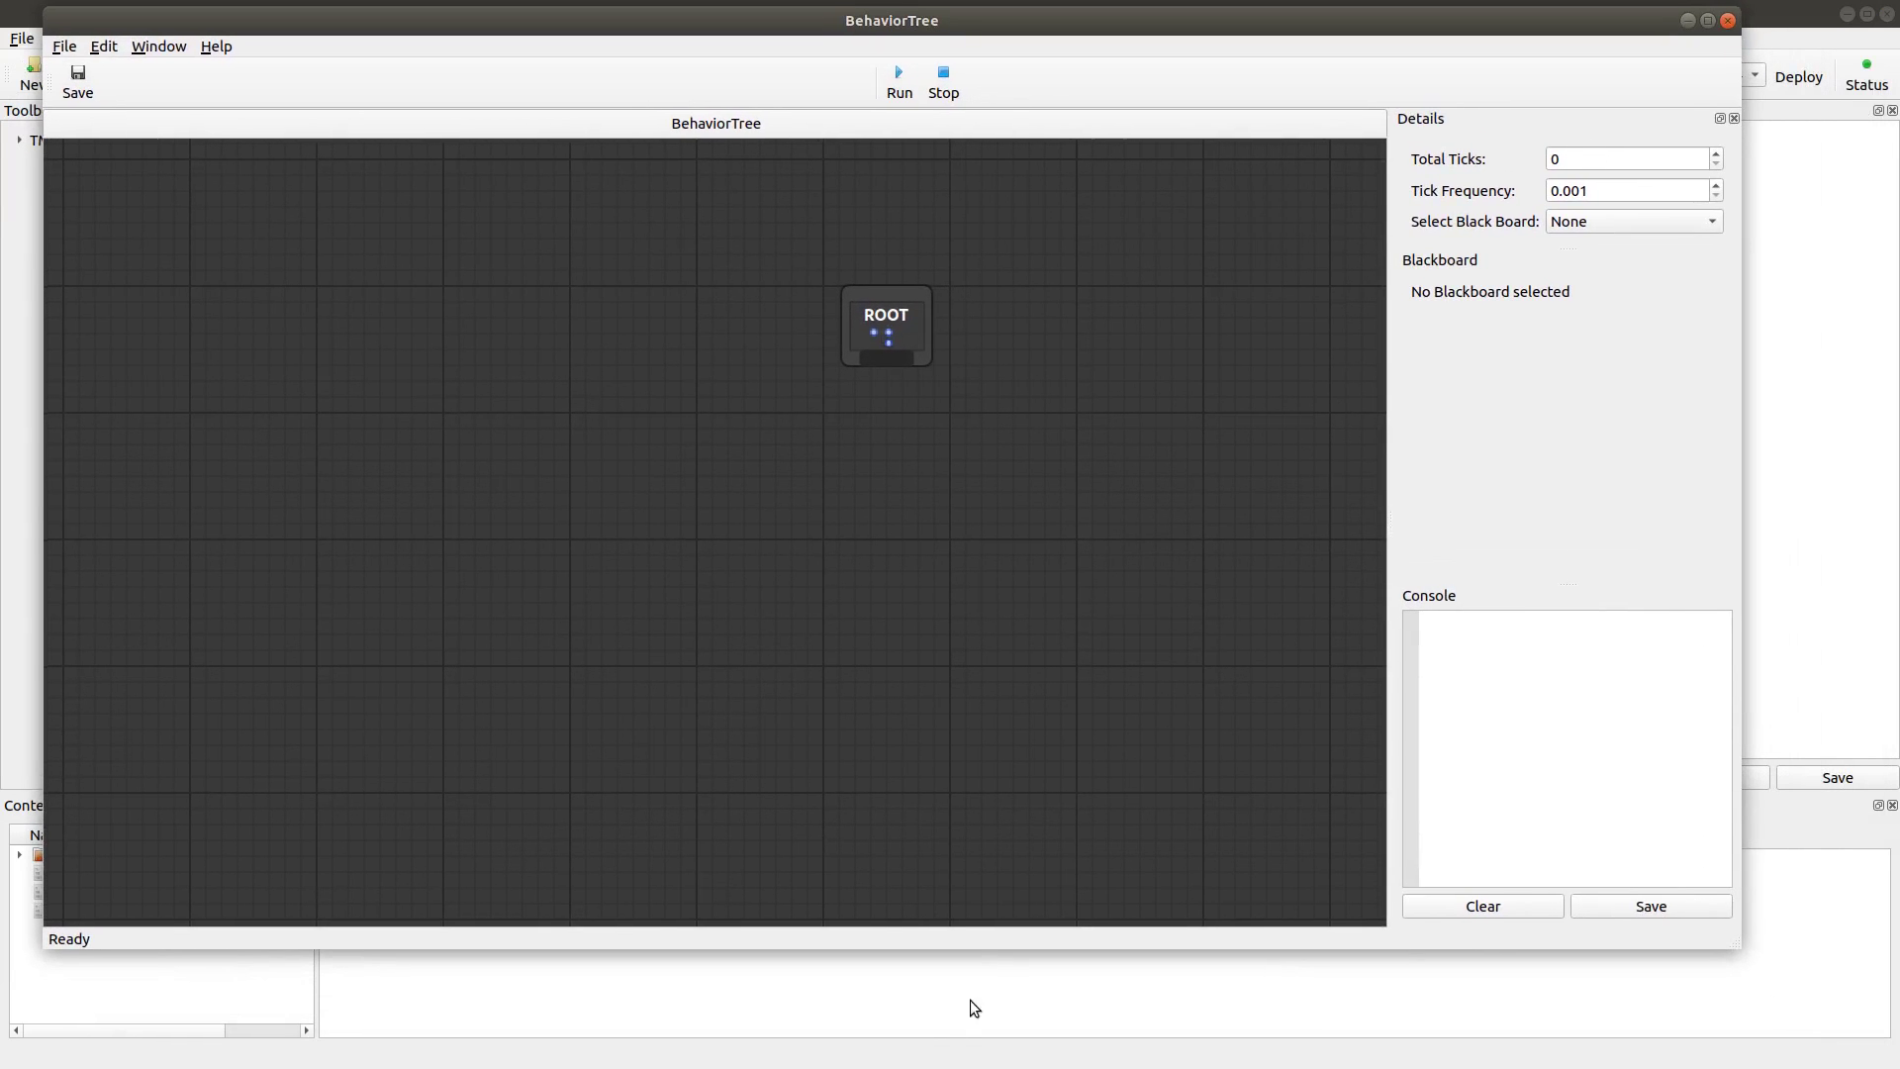
Add an Optimize Component node below ROOT in the behavior tree and connect ROOT to it.
right_click(883, 576)
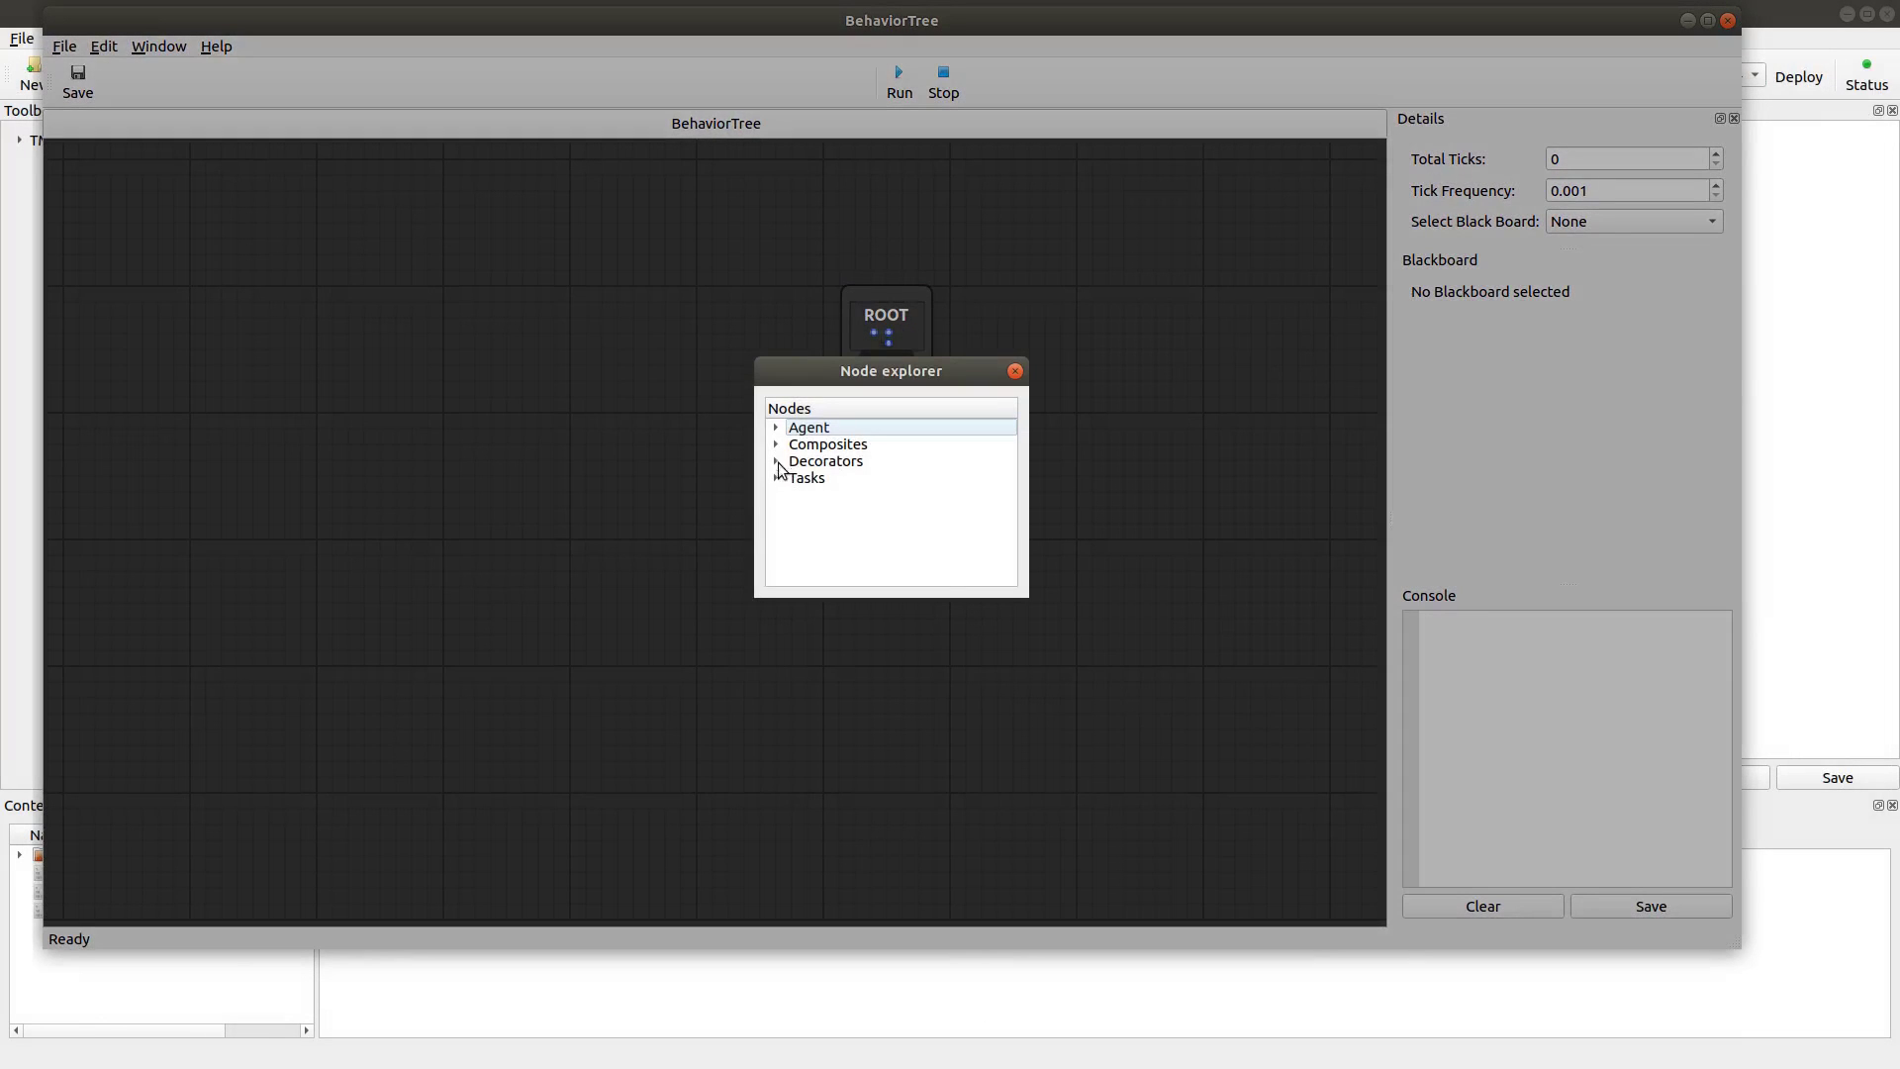
click(777, 428)
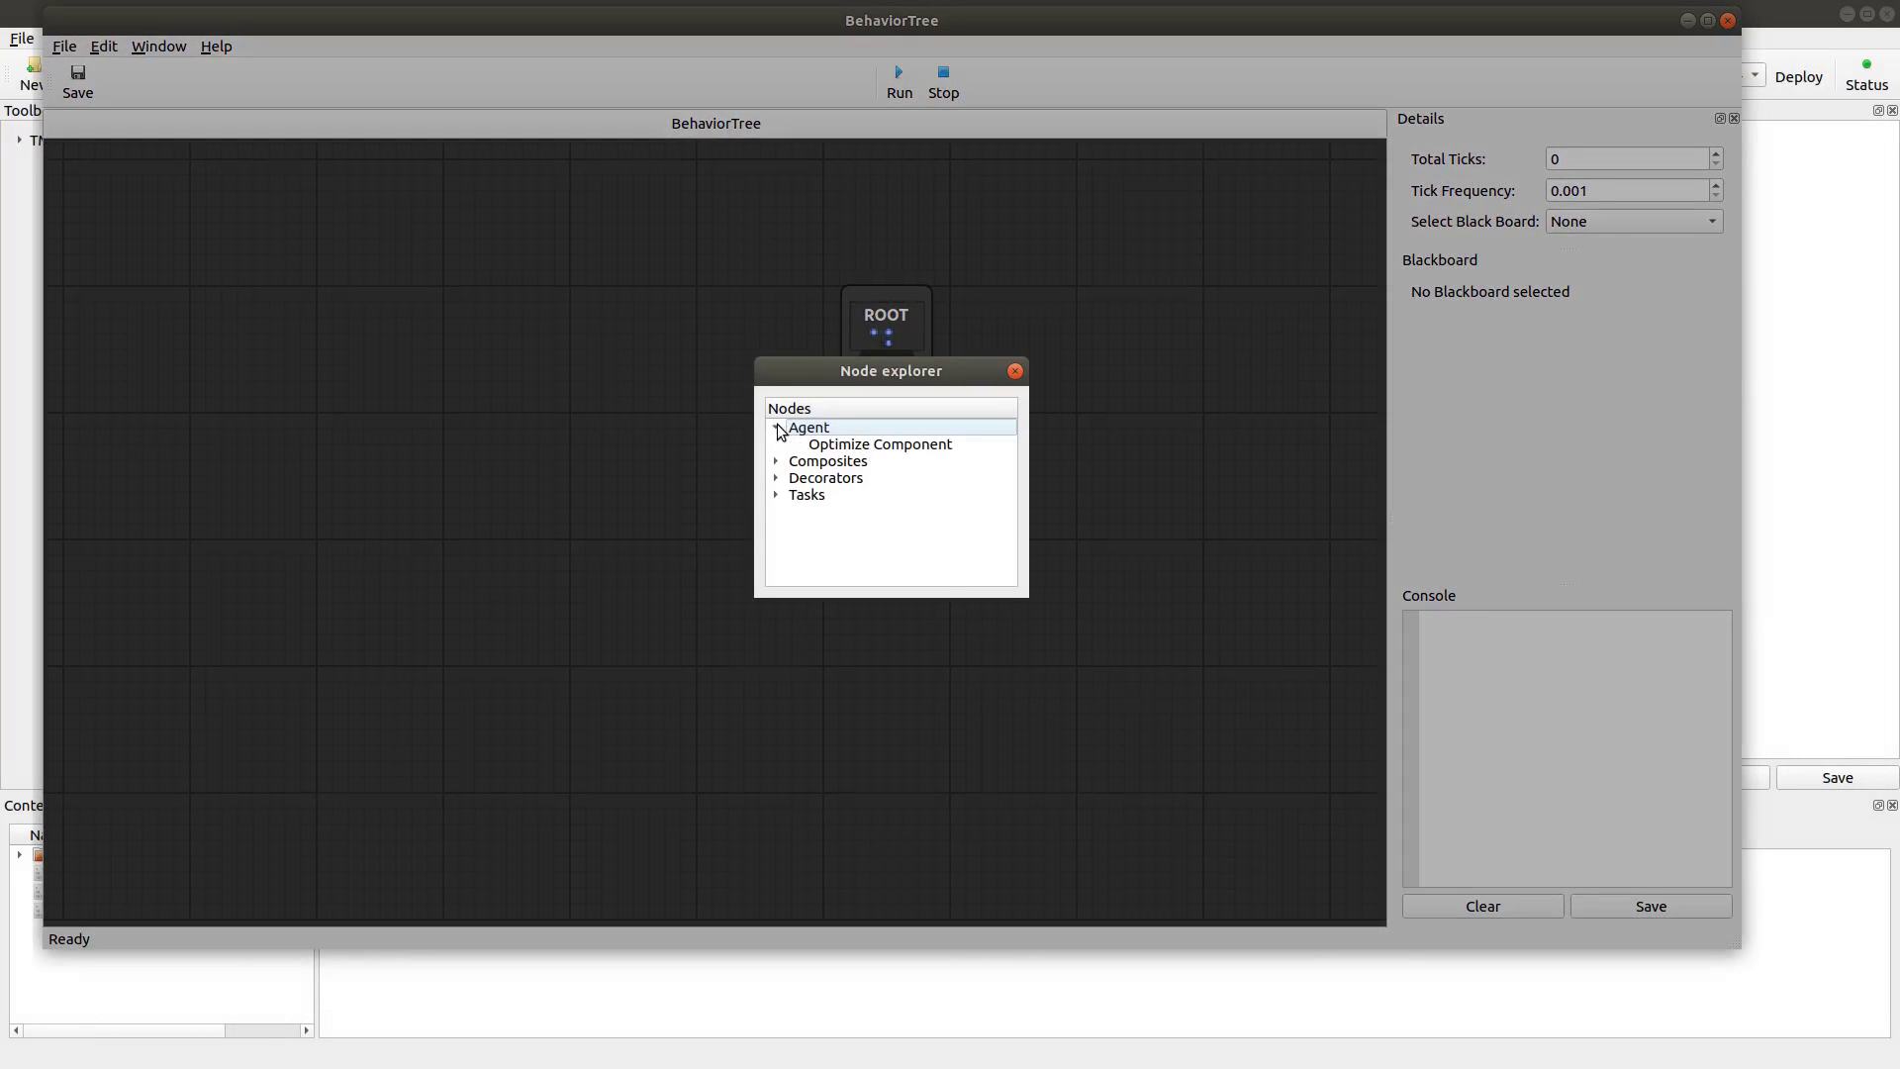
double_click(857, 444)
drag(1066, 608, 974, 607)
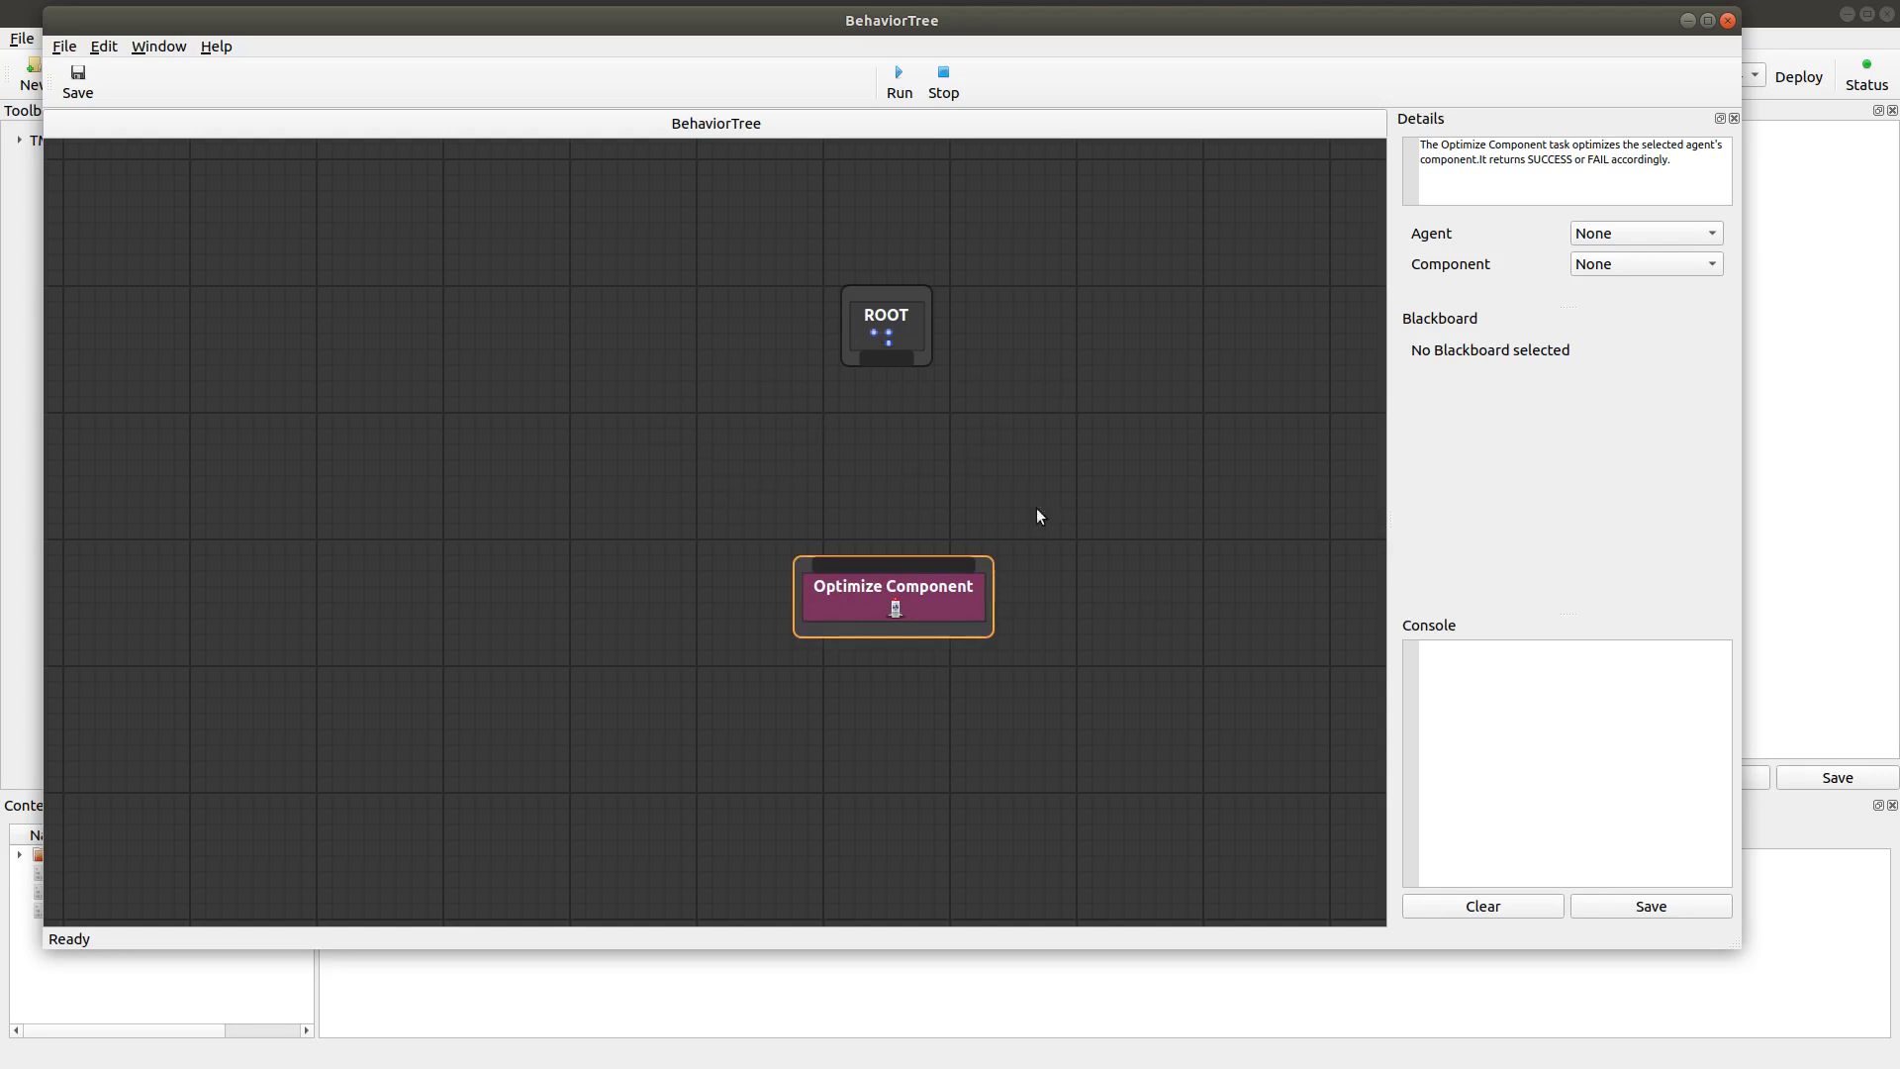
drag(949, 610, 953, 605)
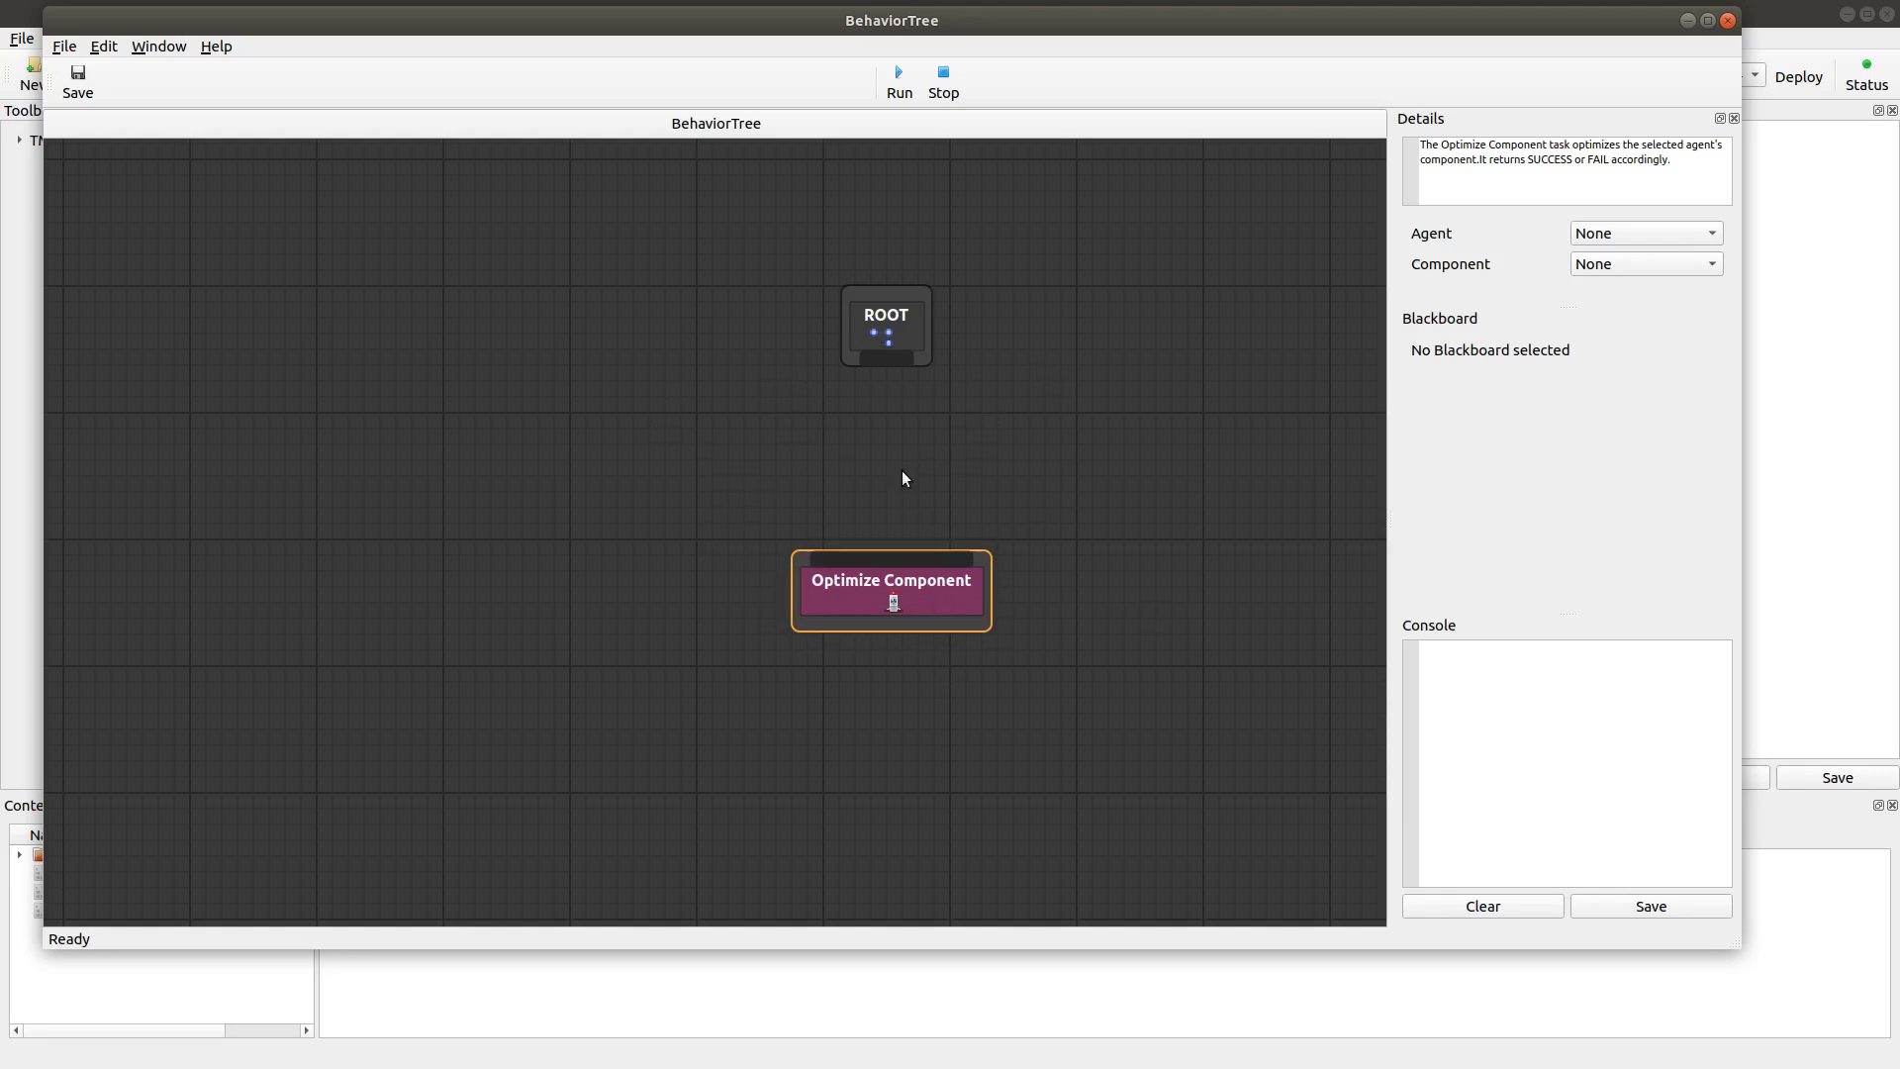
drag(885, 552, 918, 598)
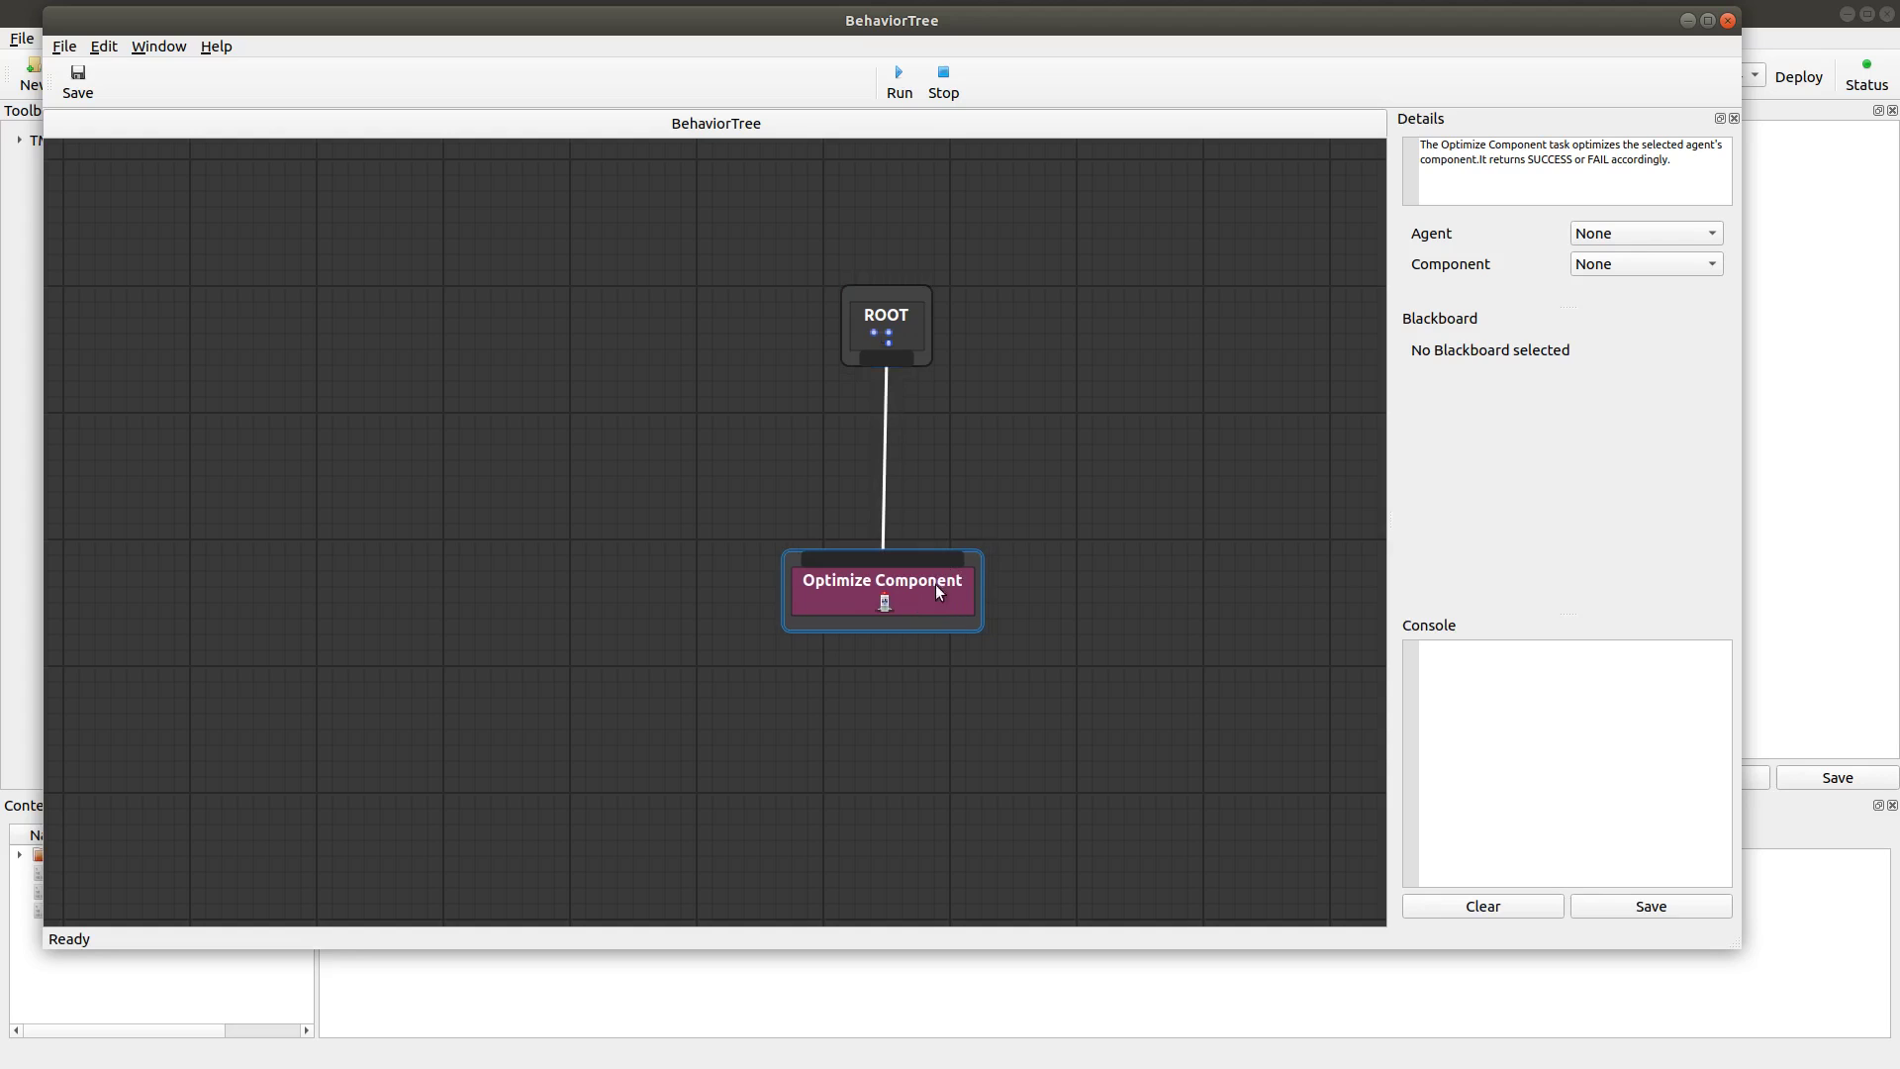
Set the Optimize Component node's Agent to RoutingSystem and Component to RouteComponent, and nudge the node slightly closer to ROOT.
click(1631, 234)
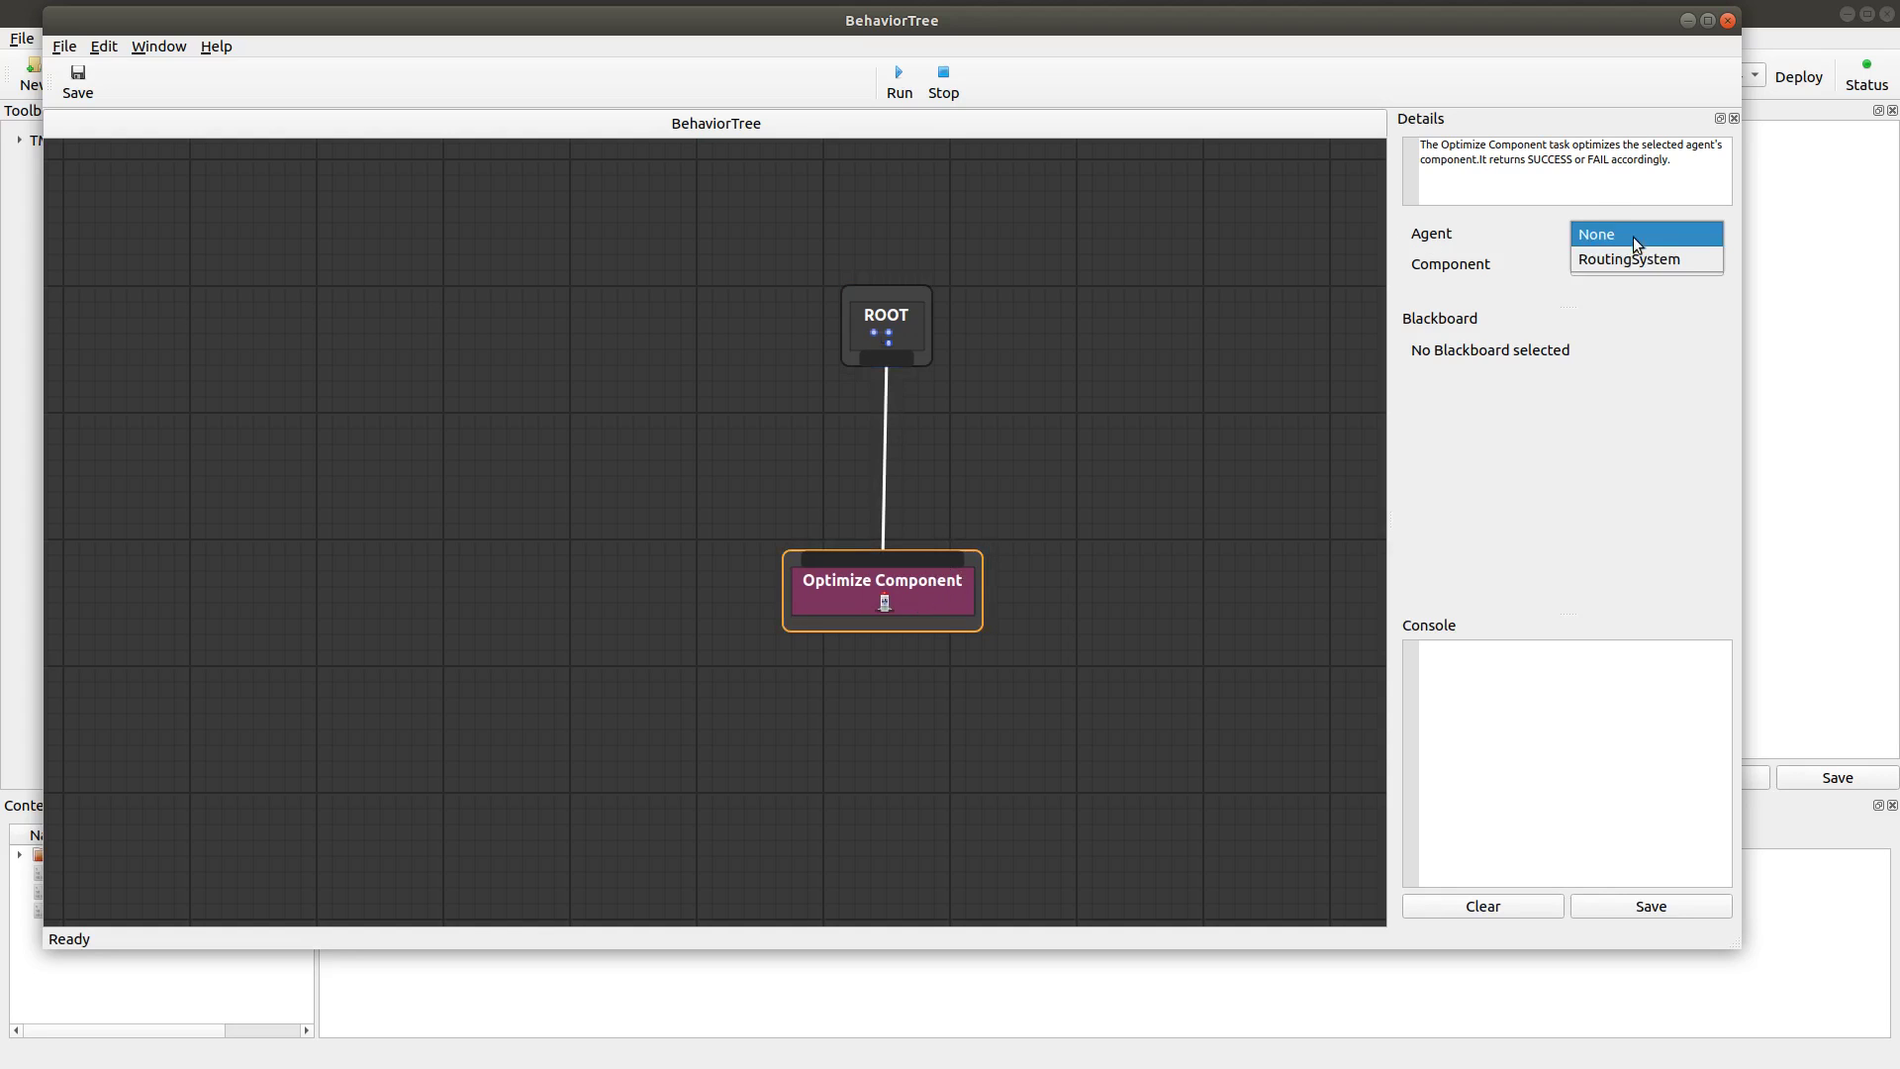
click(1634, 258)
click(1639, 269)
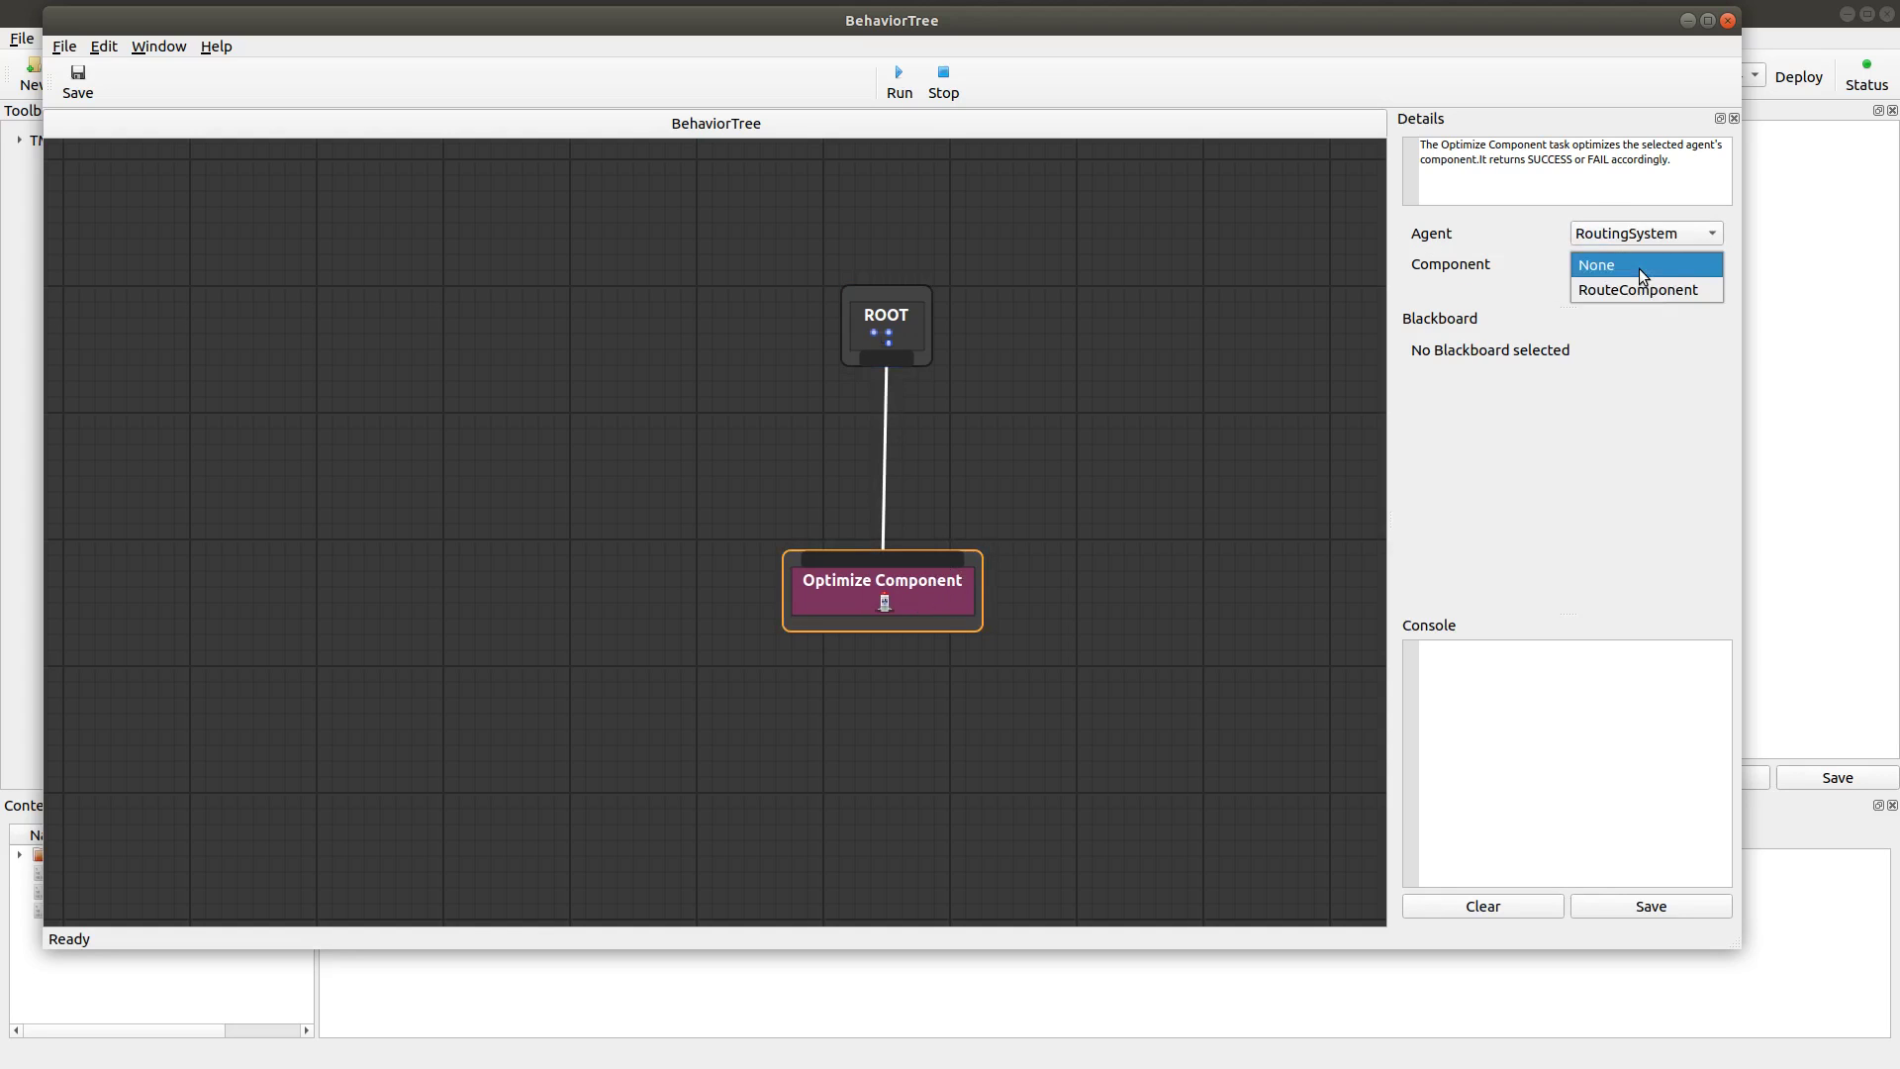
click(1671, 287)
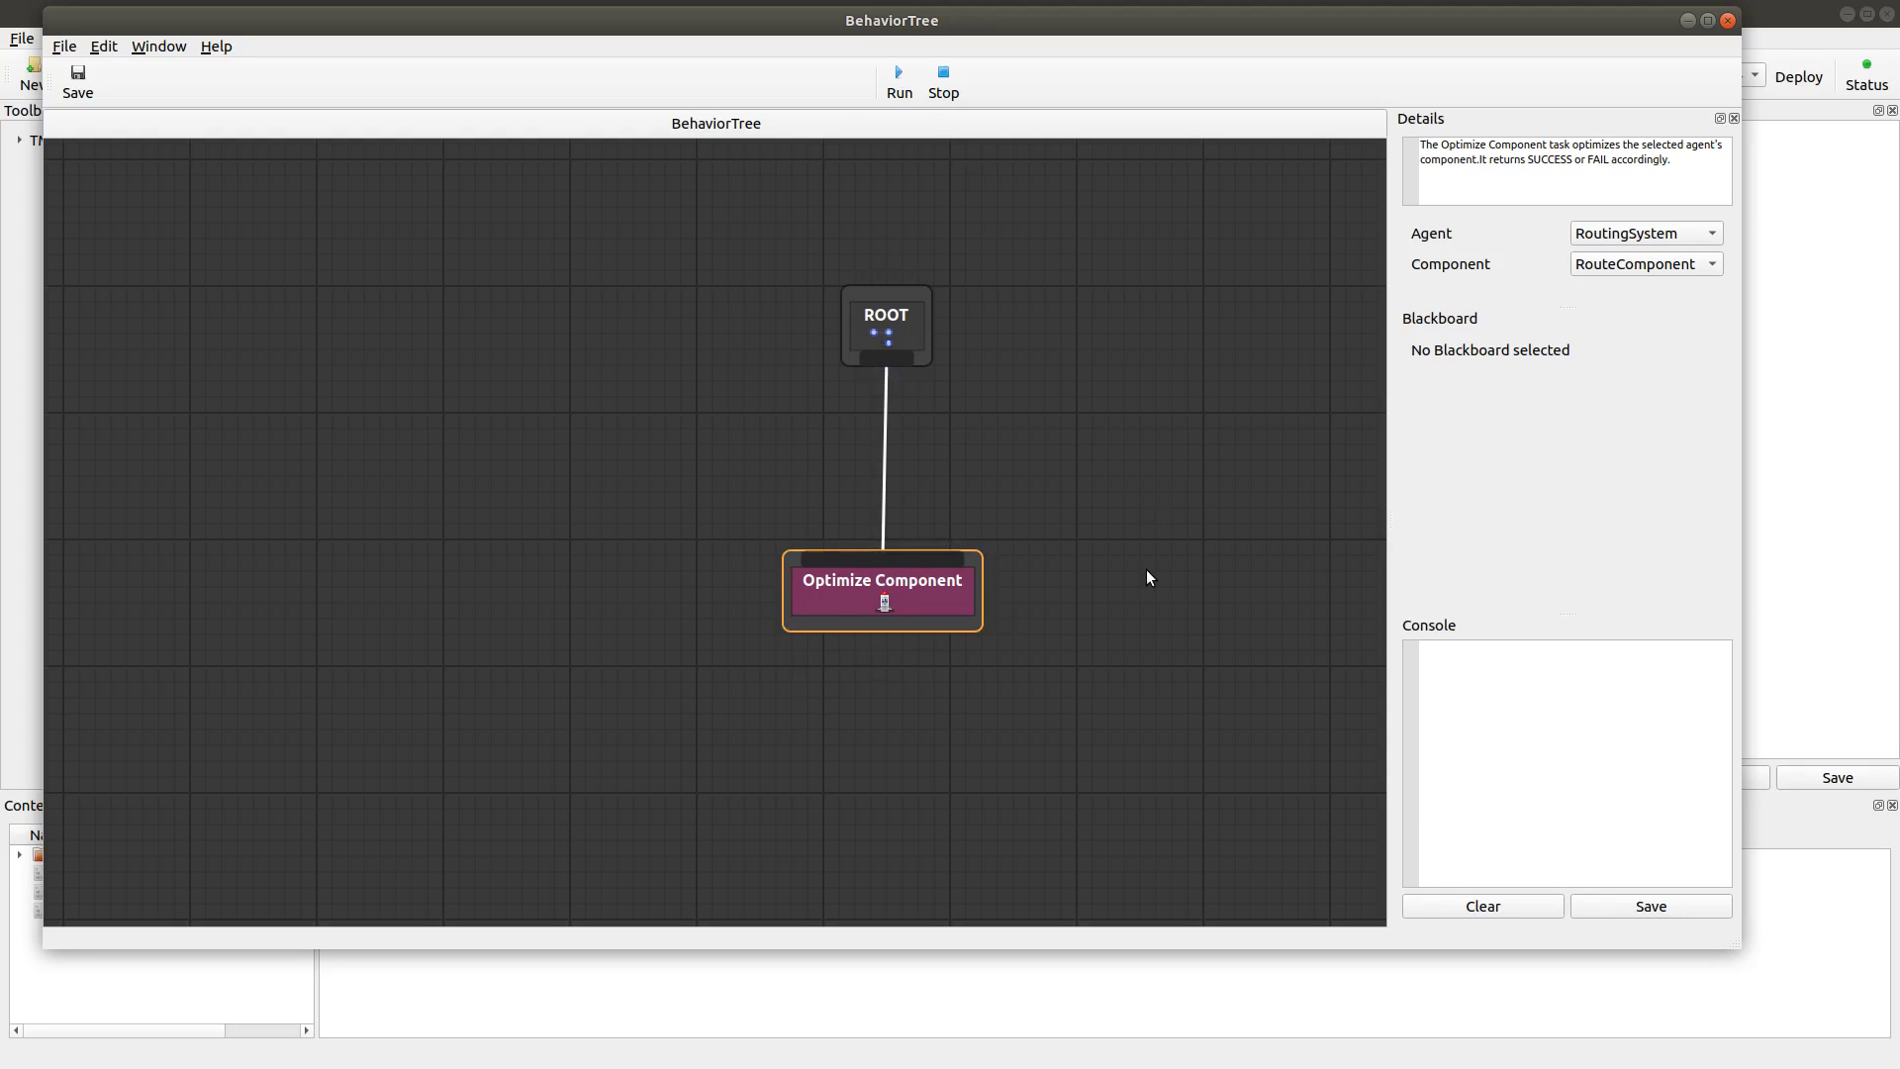
drag(978, 610, 971, 588)
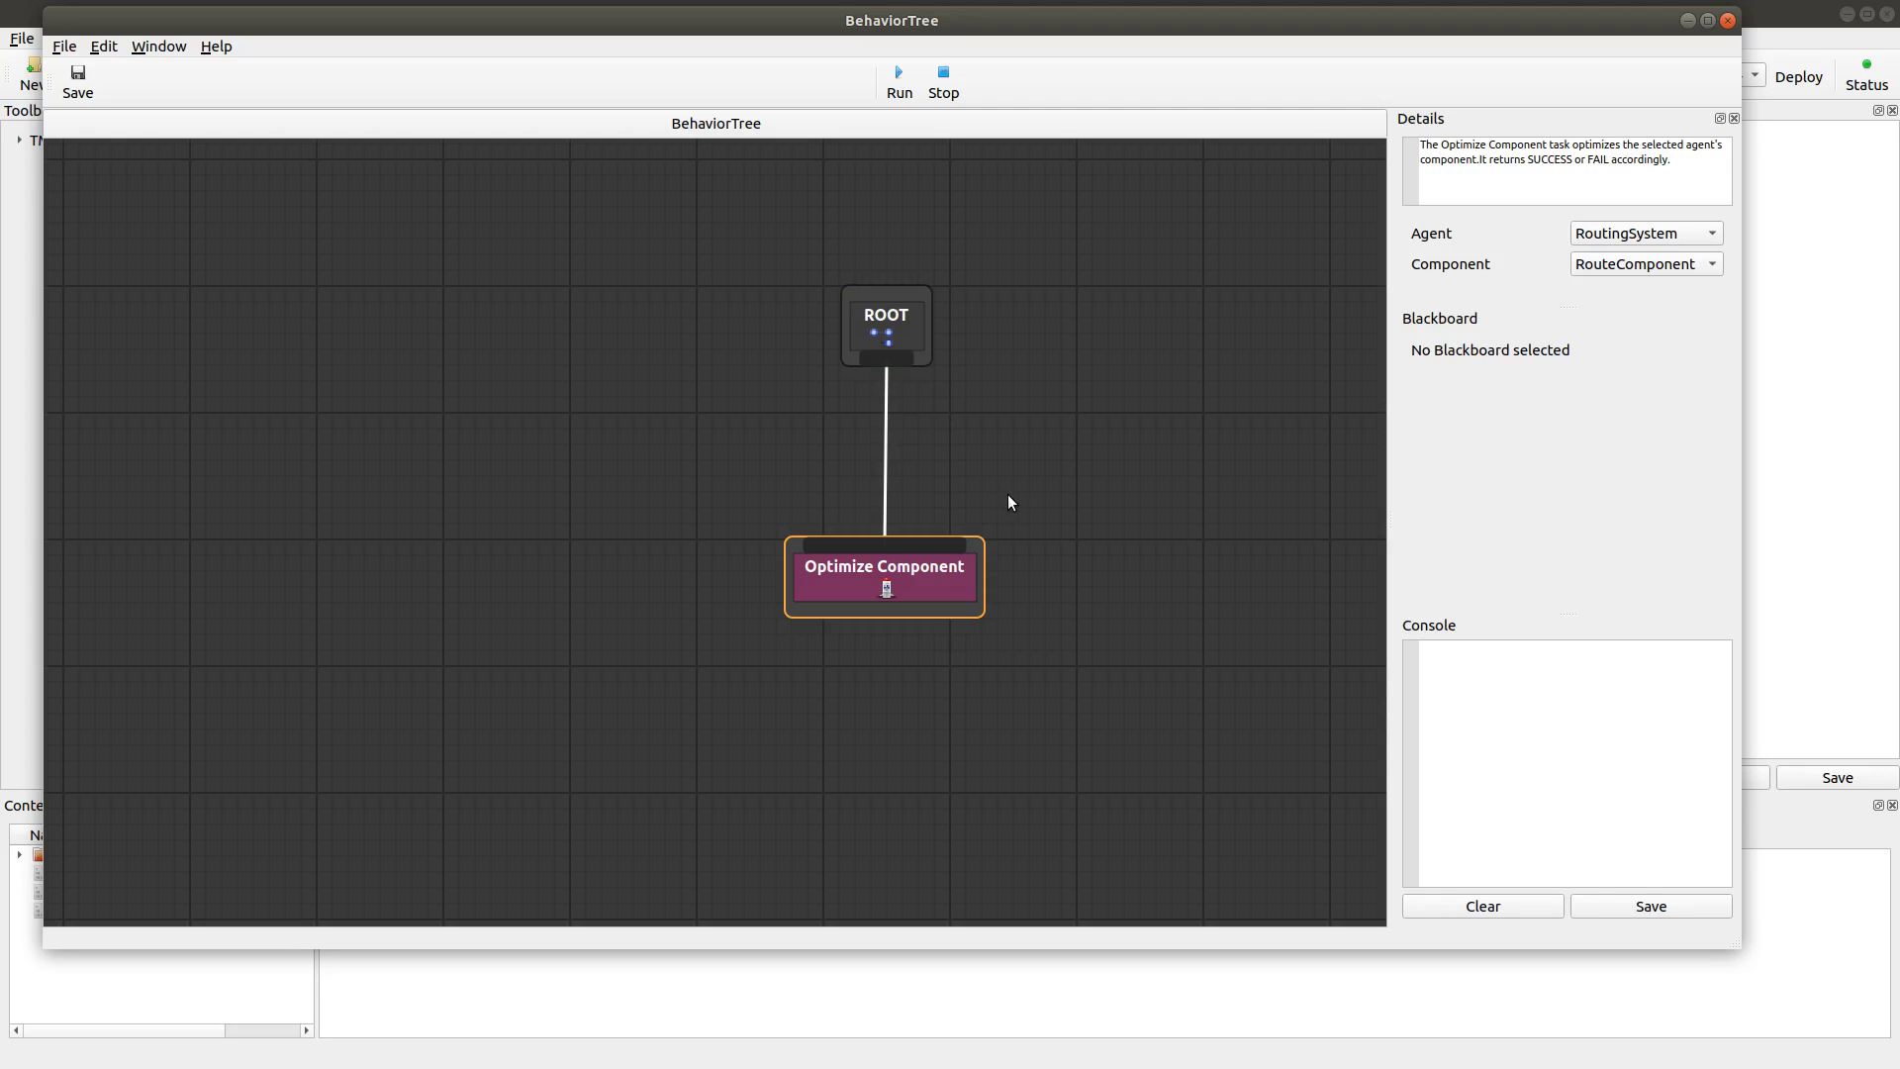
Move the BehaviorTree window aside and run the decision network containing the RoutingSystem node.
drag(1507, 21, 0, 277)
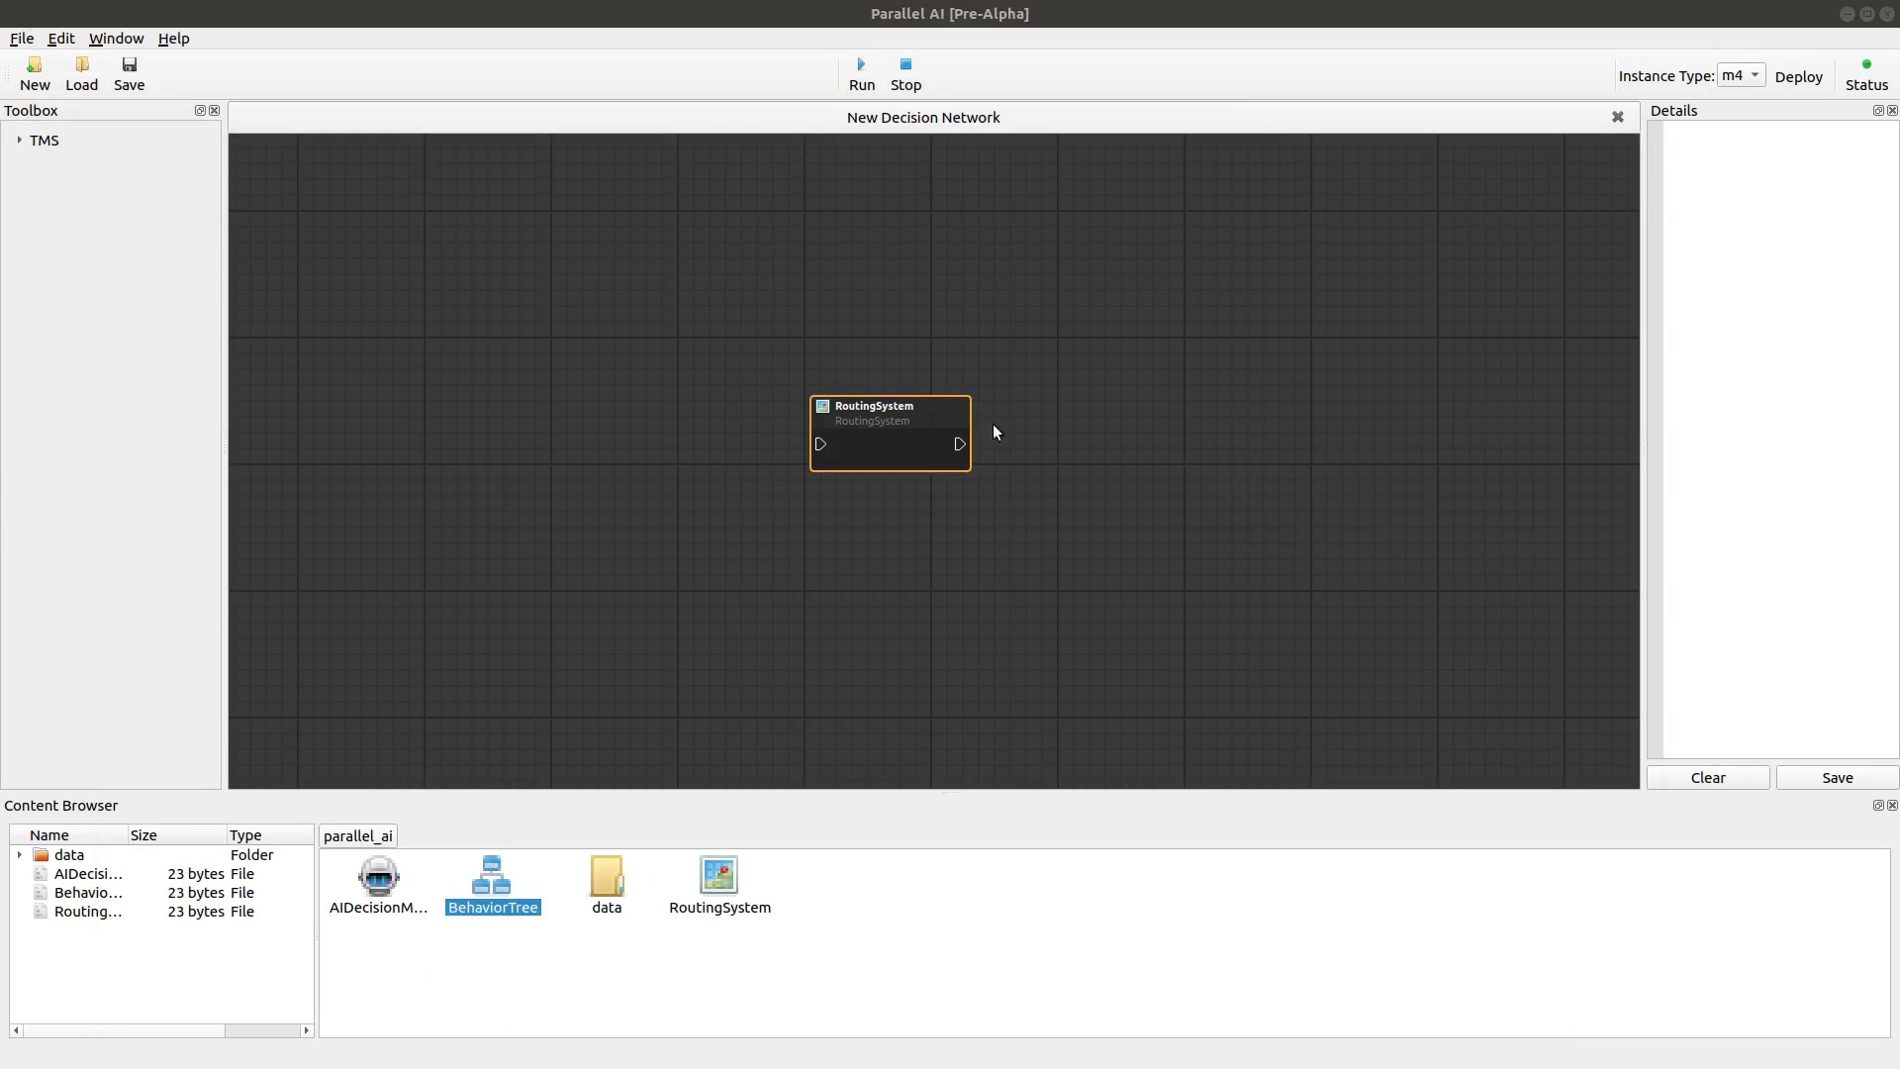
click(899, 457)
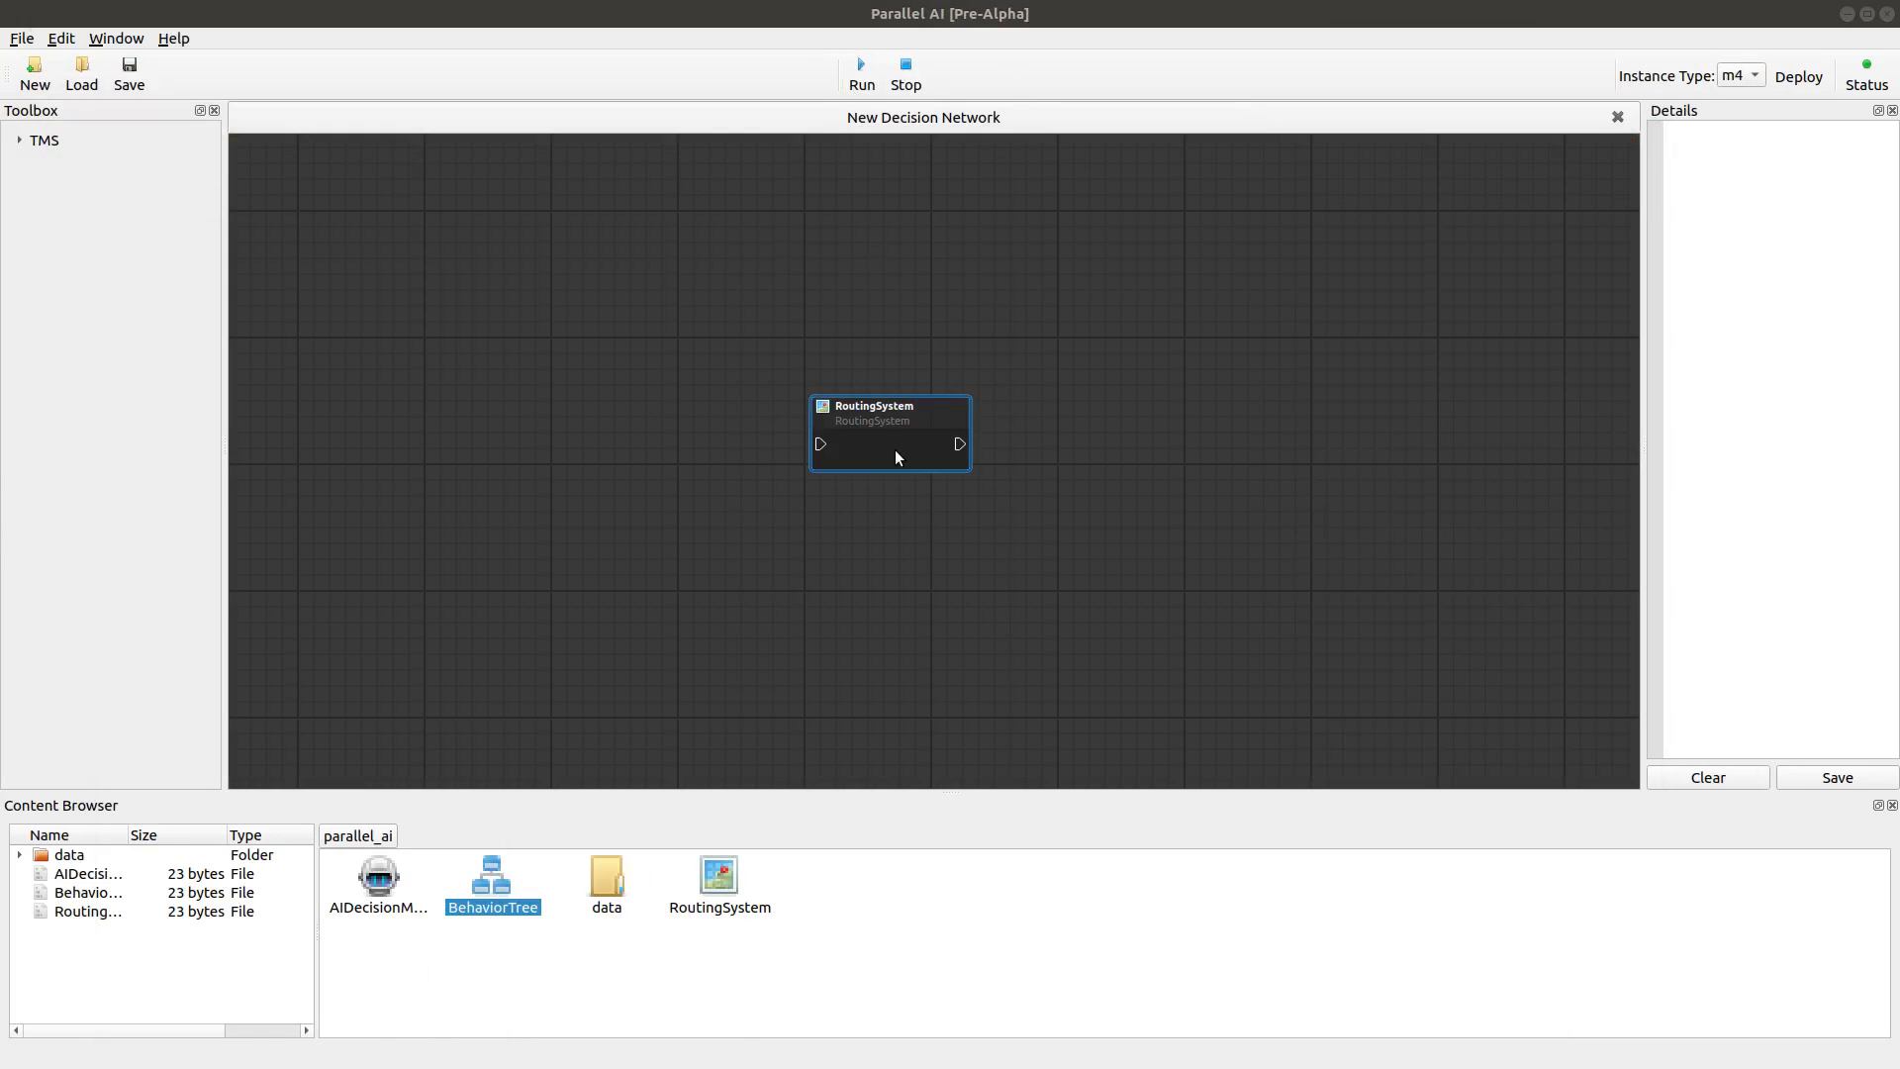
click(862, 74)
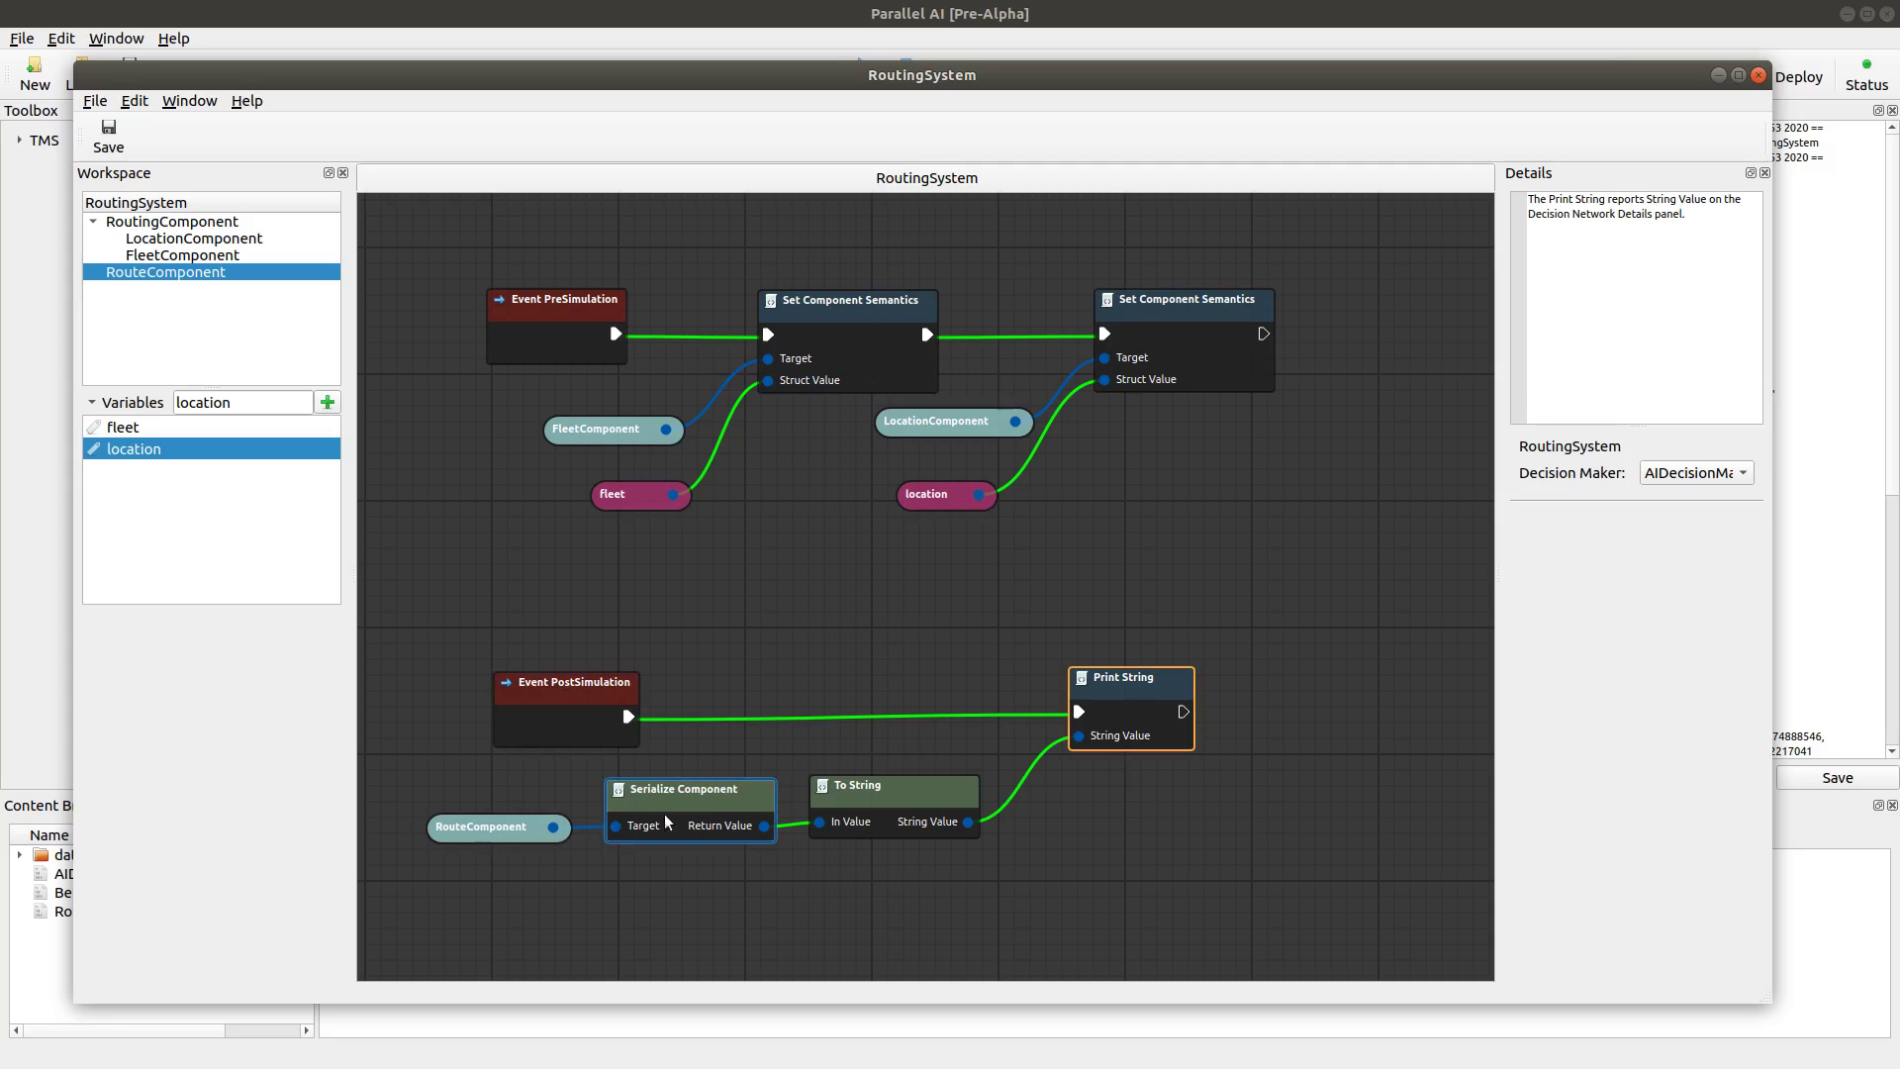
Review the Print String node in RoutingSystem and the AIDecisionMaker graph, then clear both windows from the main view.
click(1139, 720)
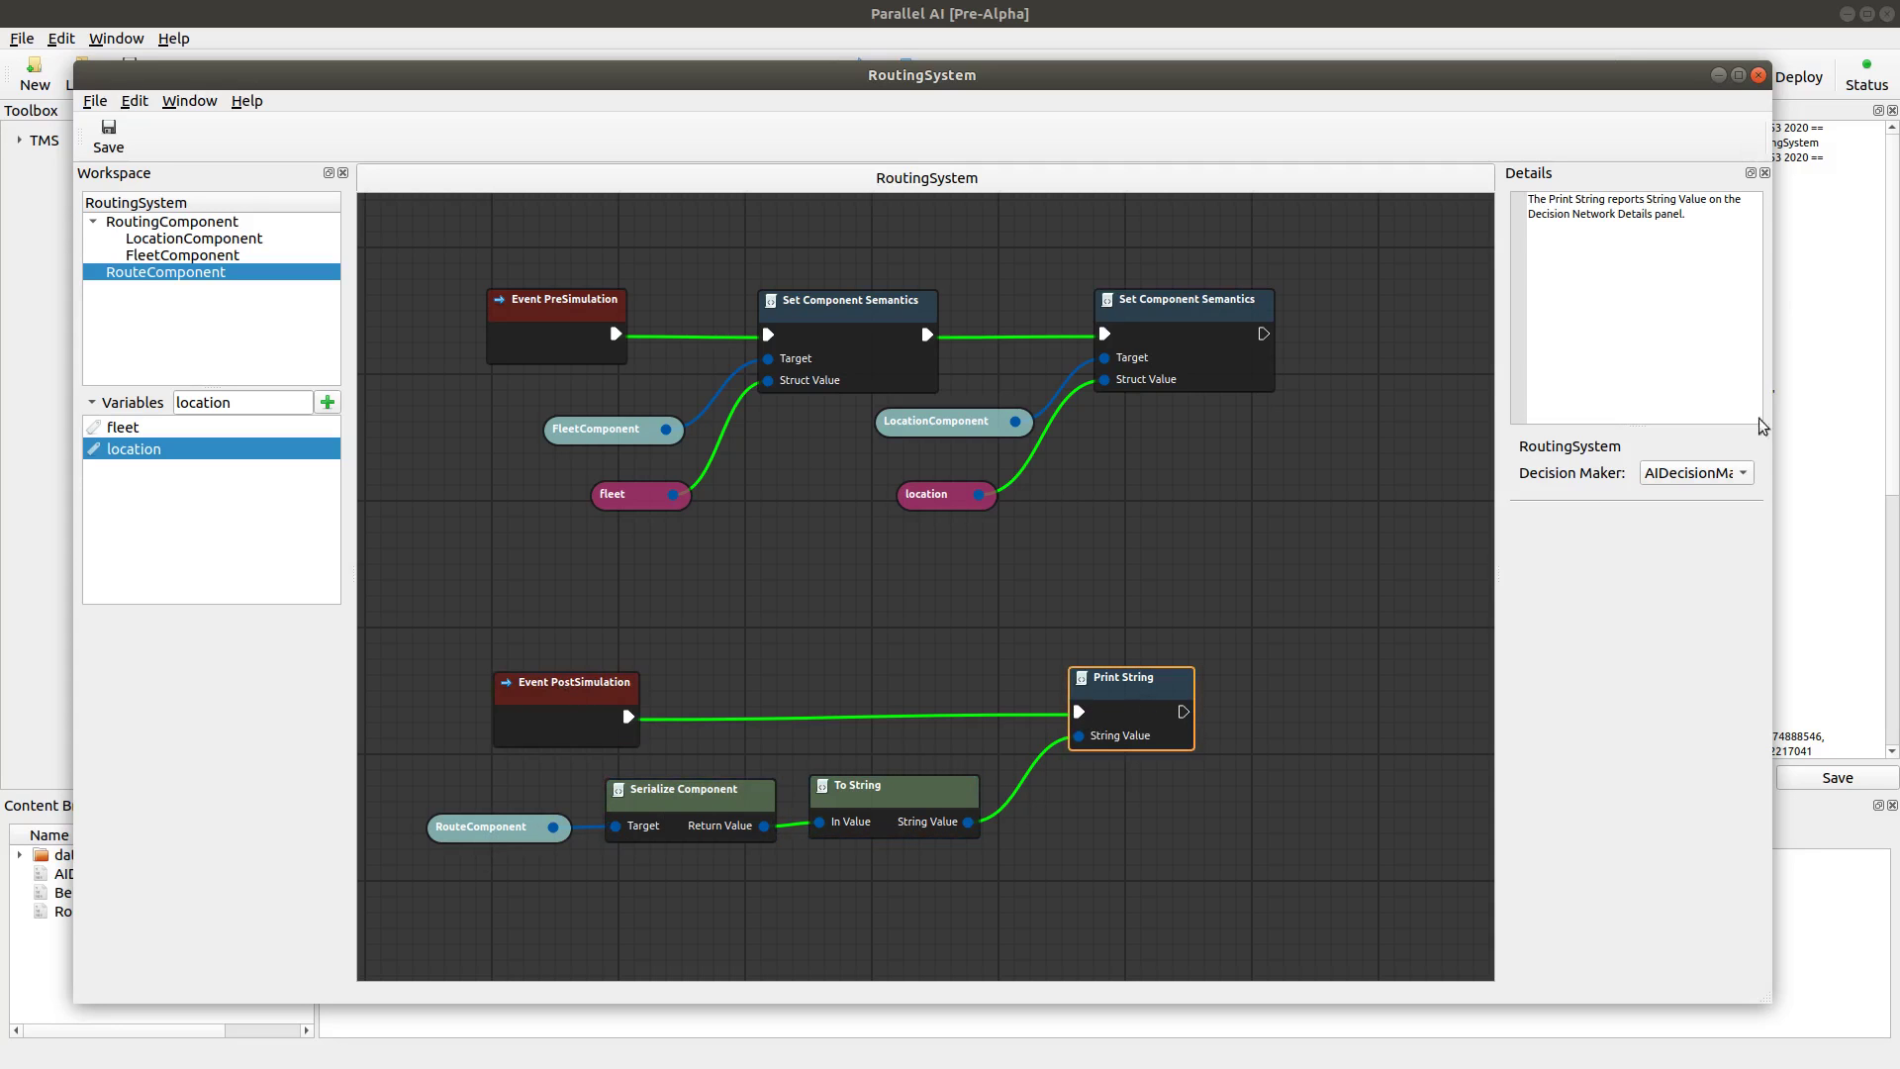
drag(1267, 77, 0, 218)
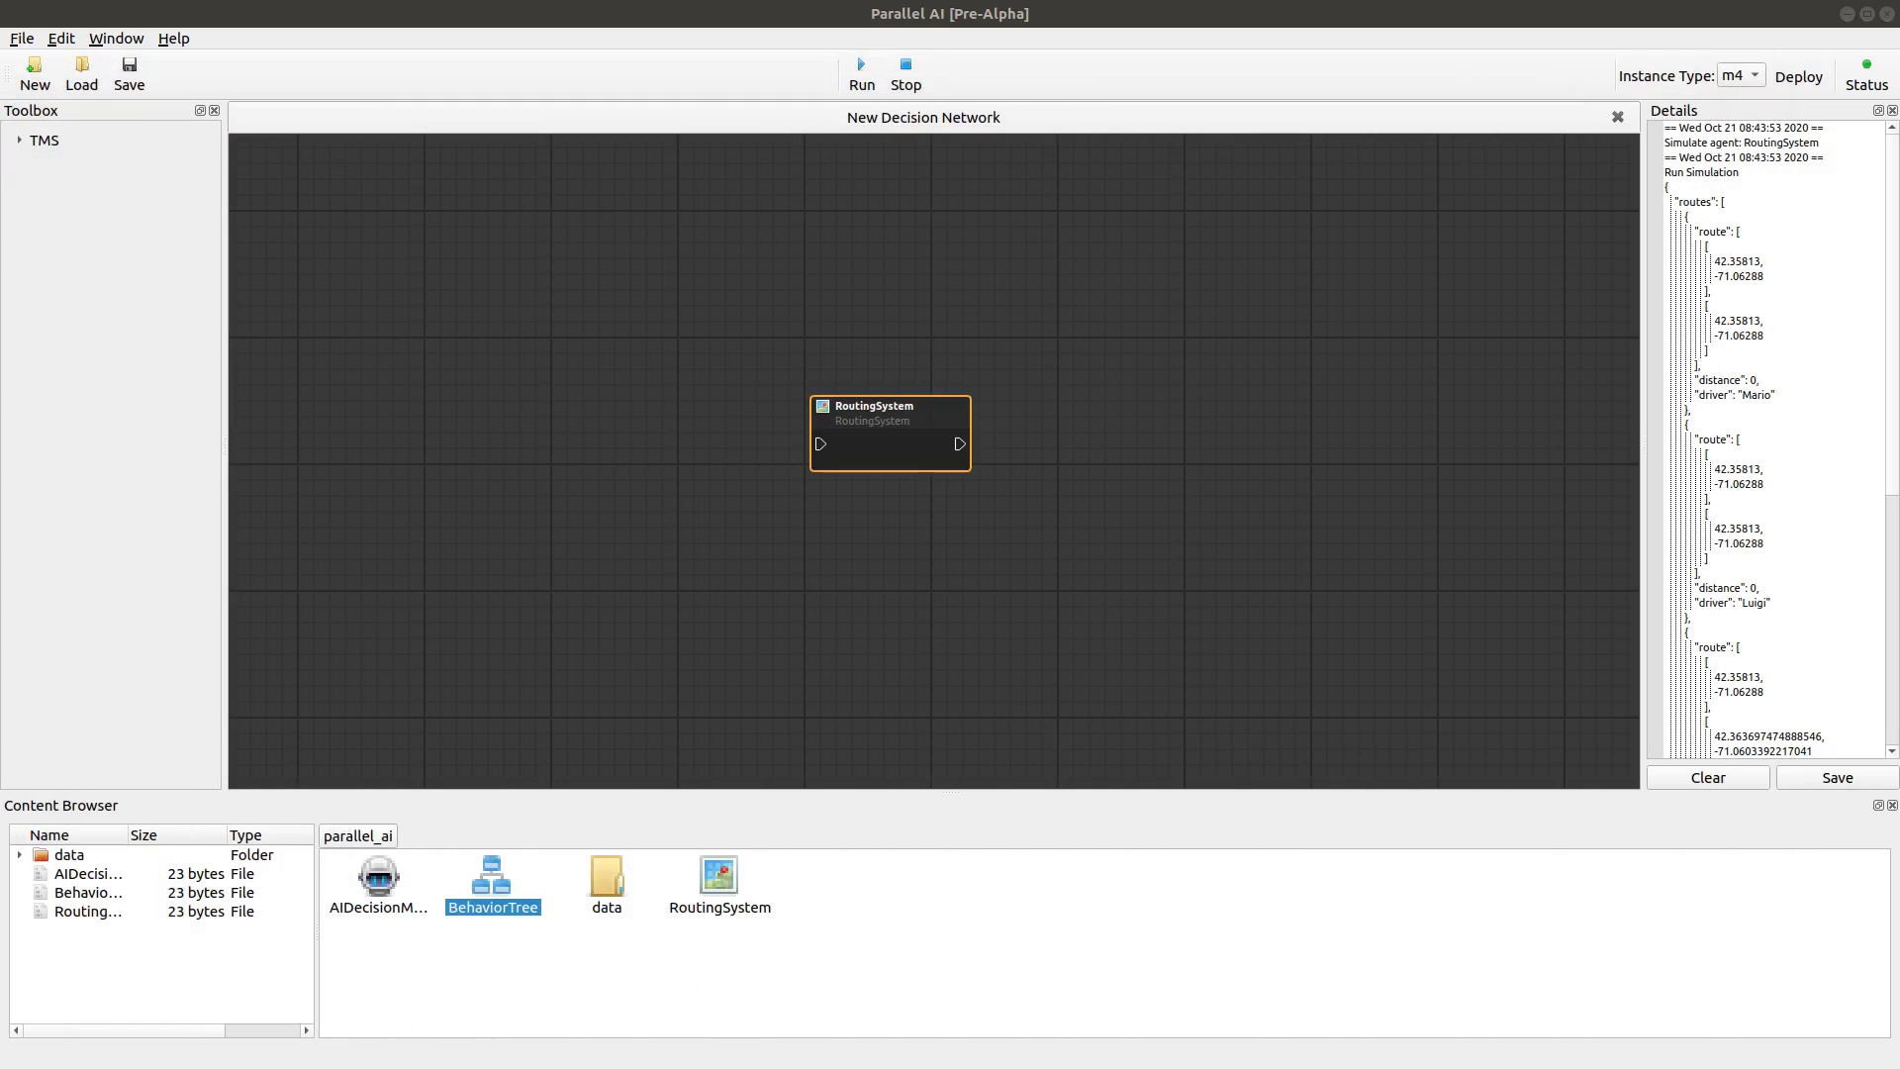
drag(0, 470, 1248, 87)
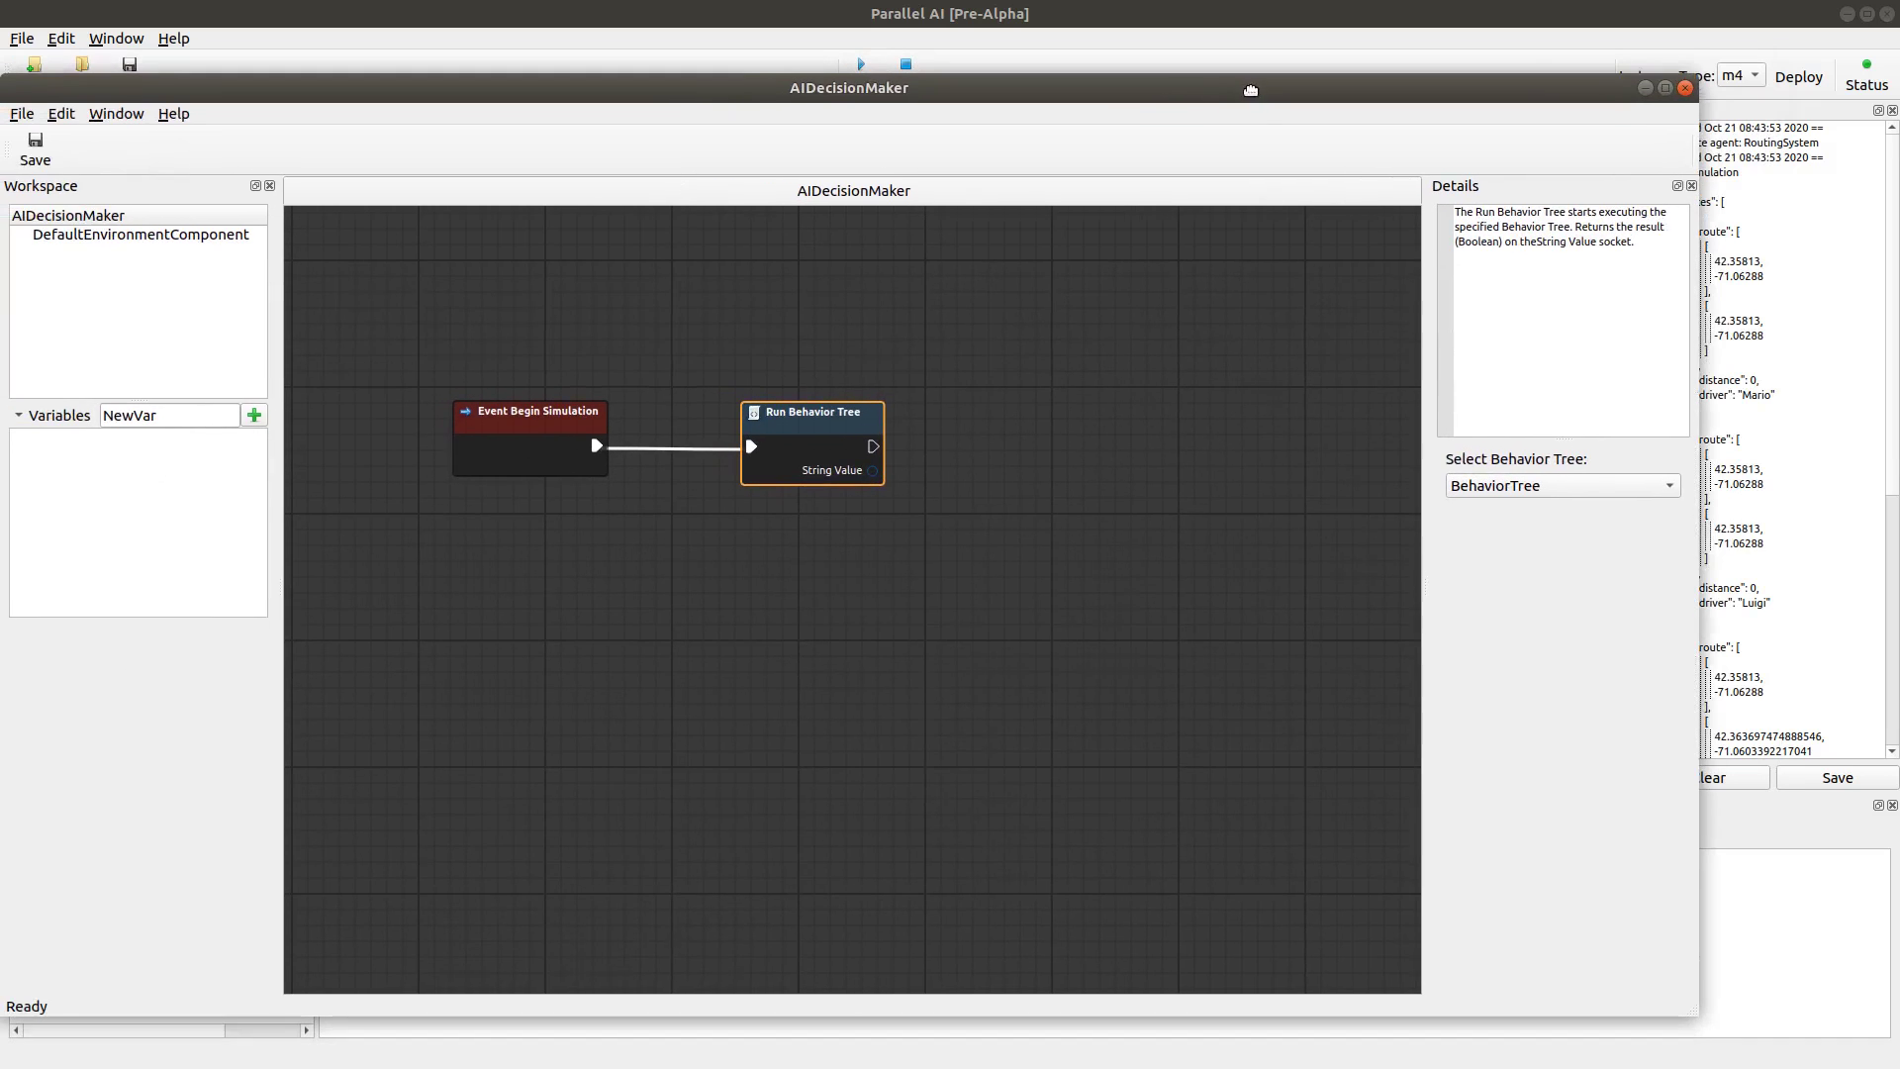
drag(966, 87, 0, 218)
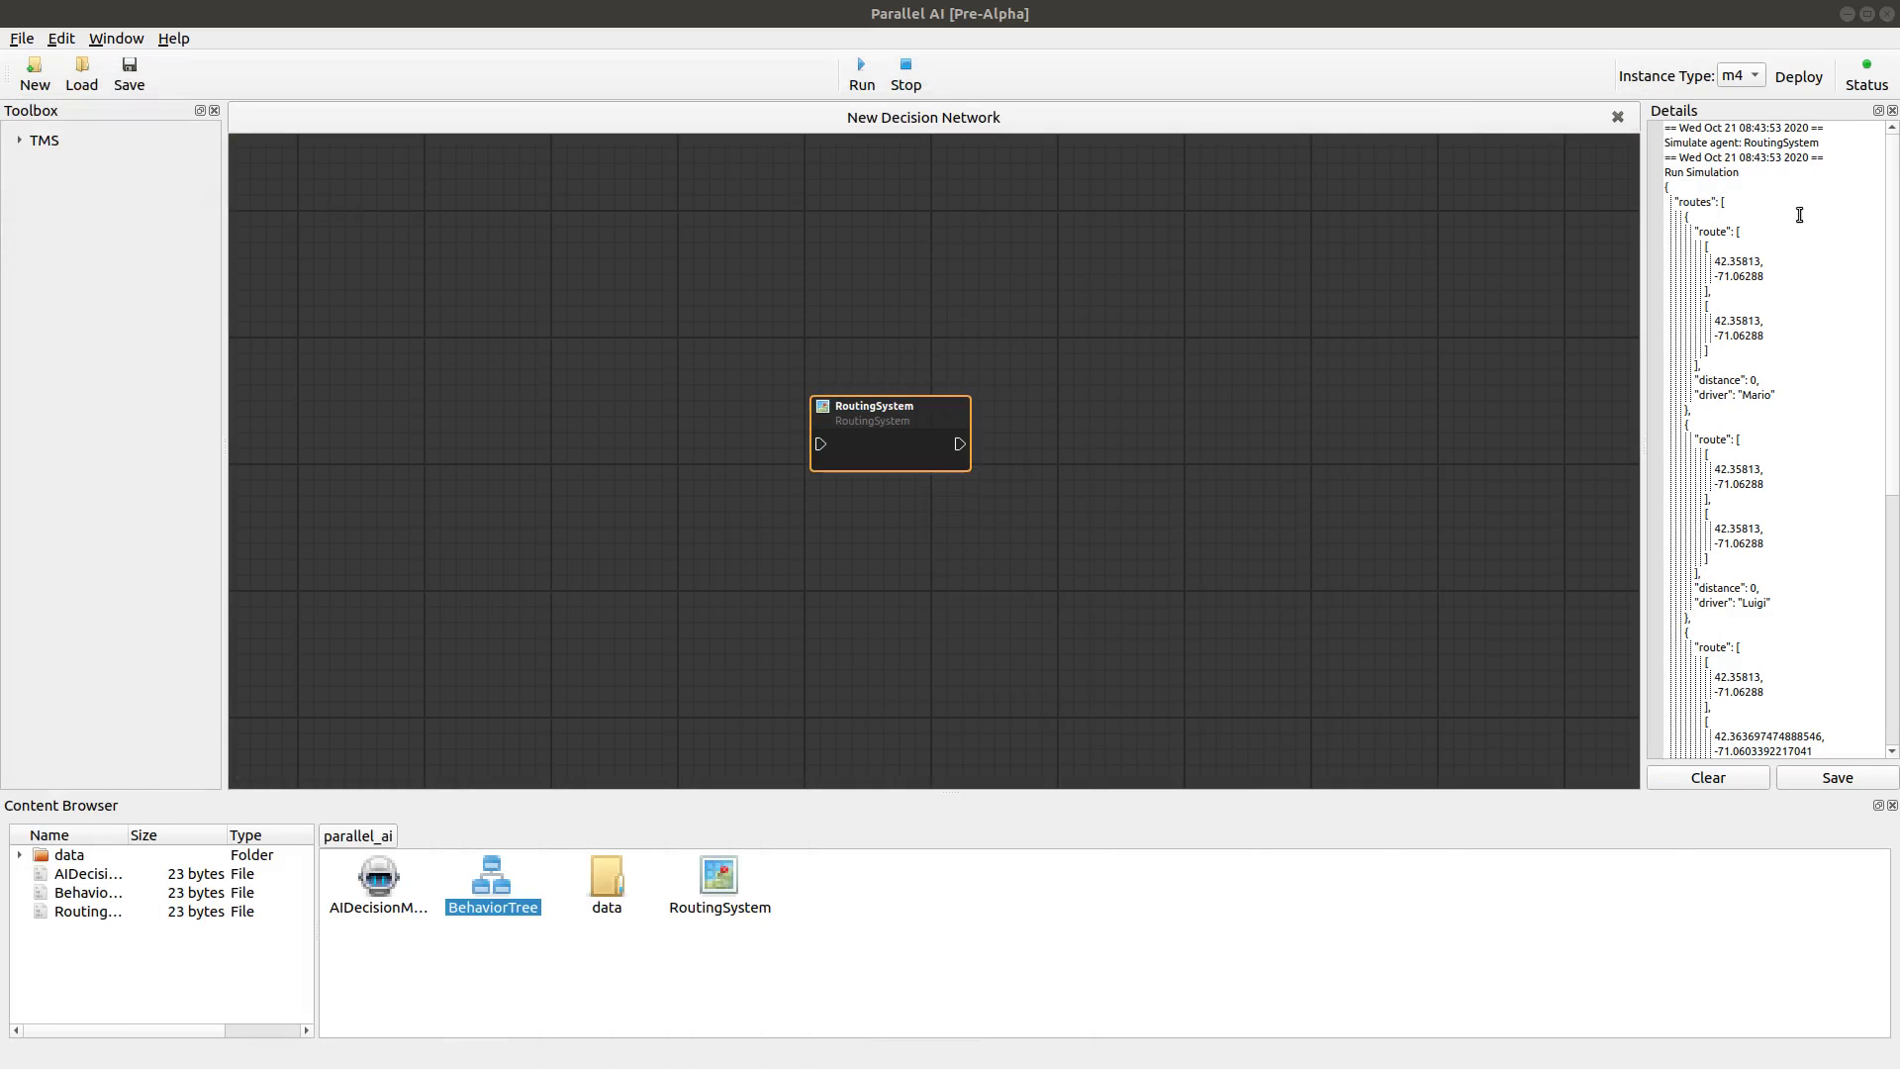
Examine the simulation output in the main window, checking each driver's route coordinates and distance from start to end.
drag(1896, 486, 1881, 752)
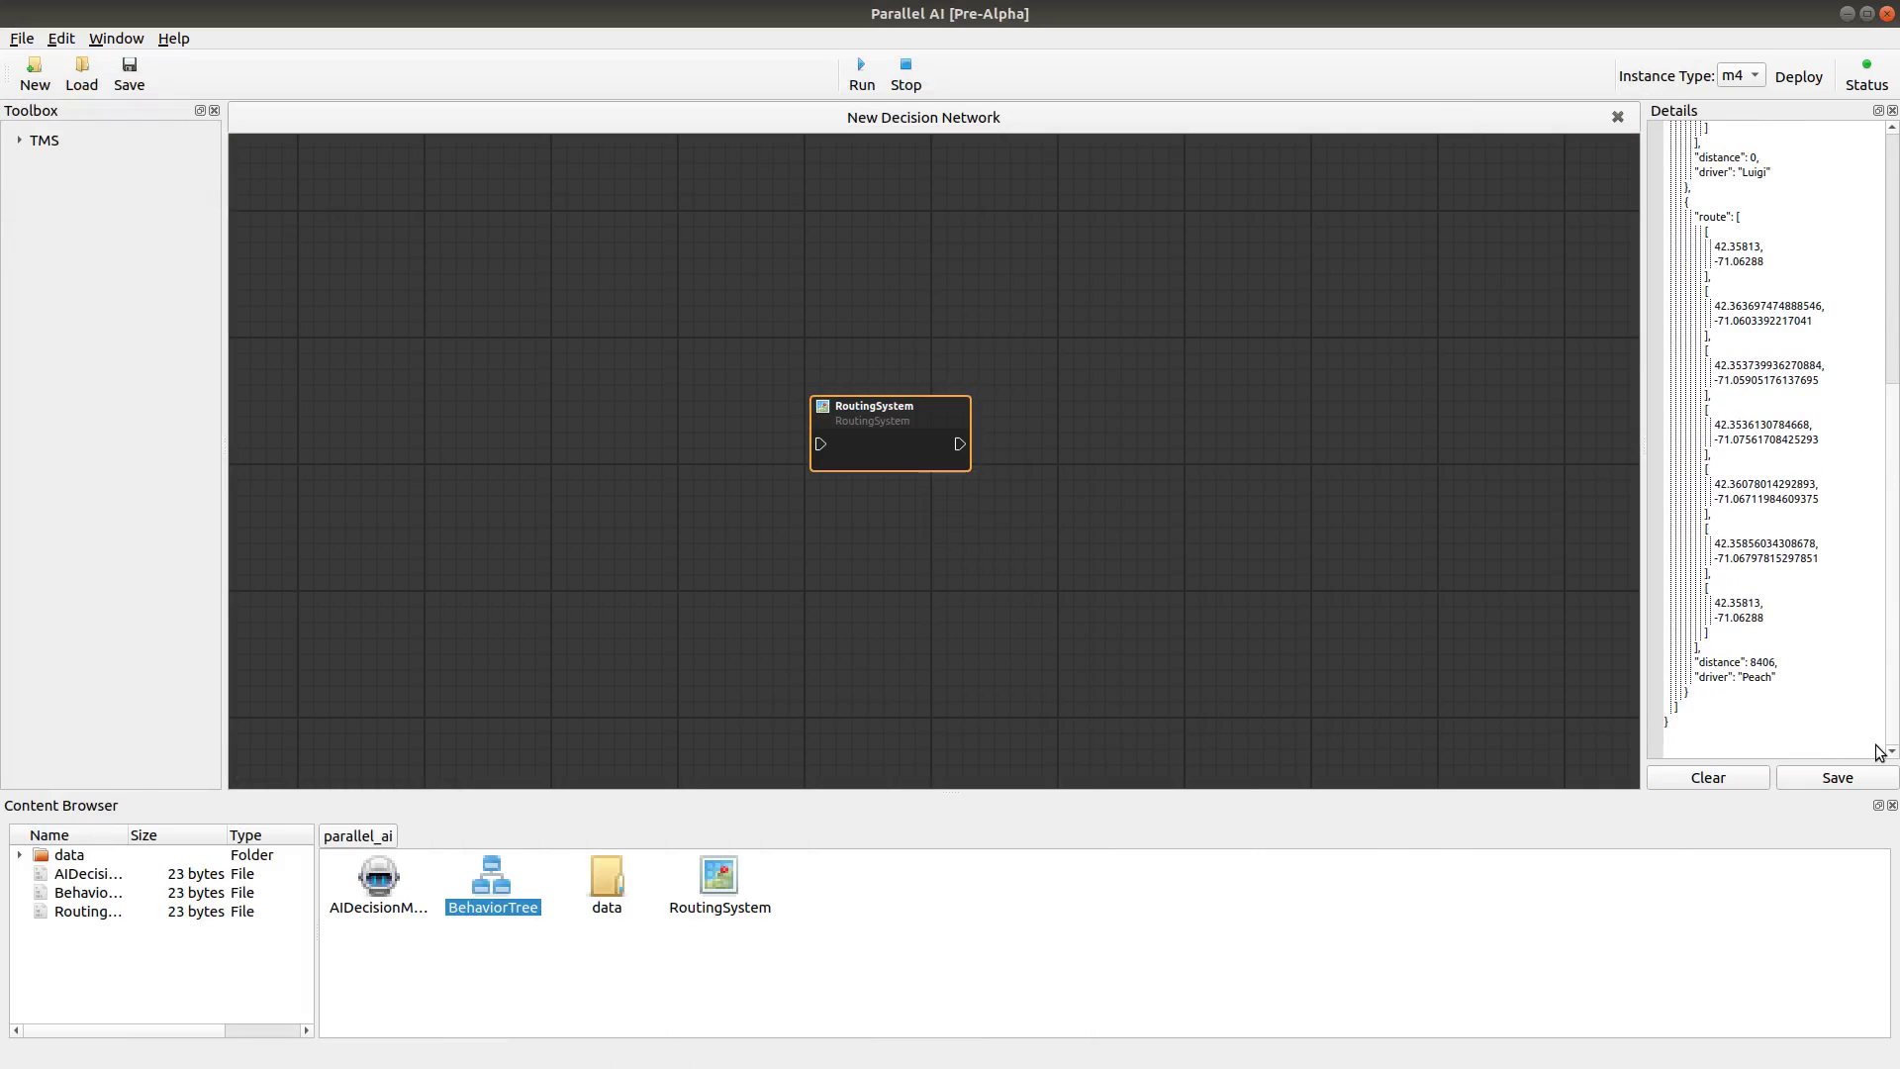
scroll(1867, 573, up, 10)
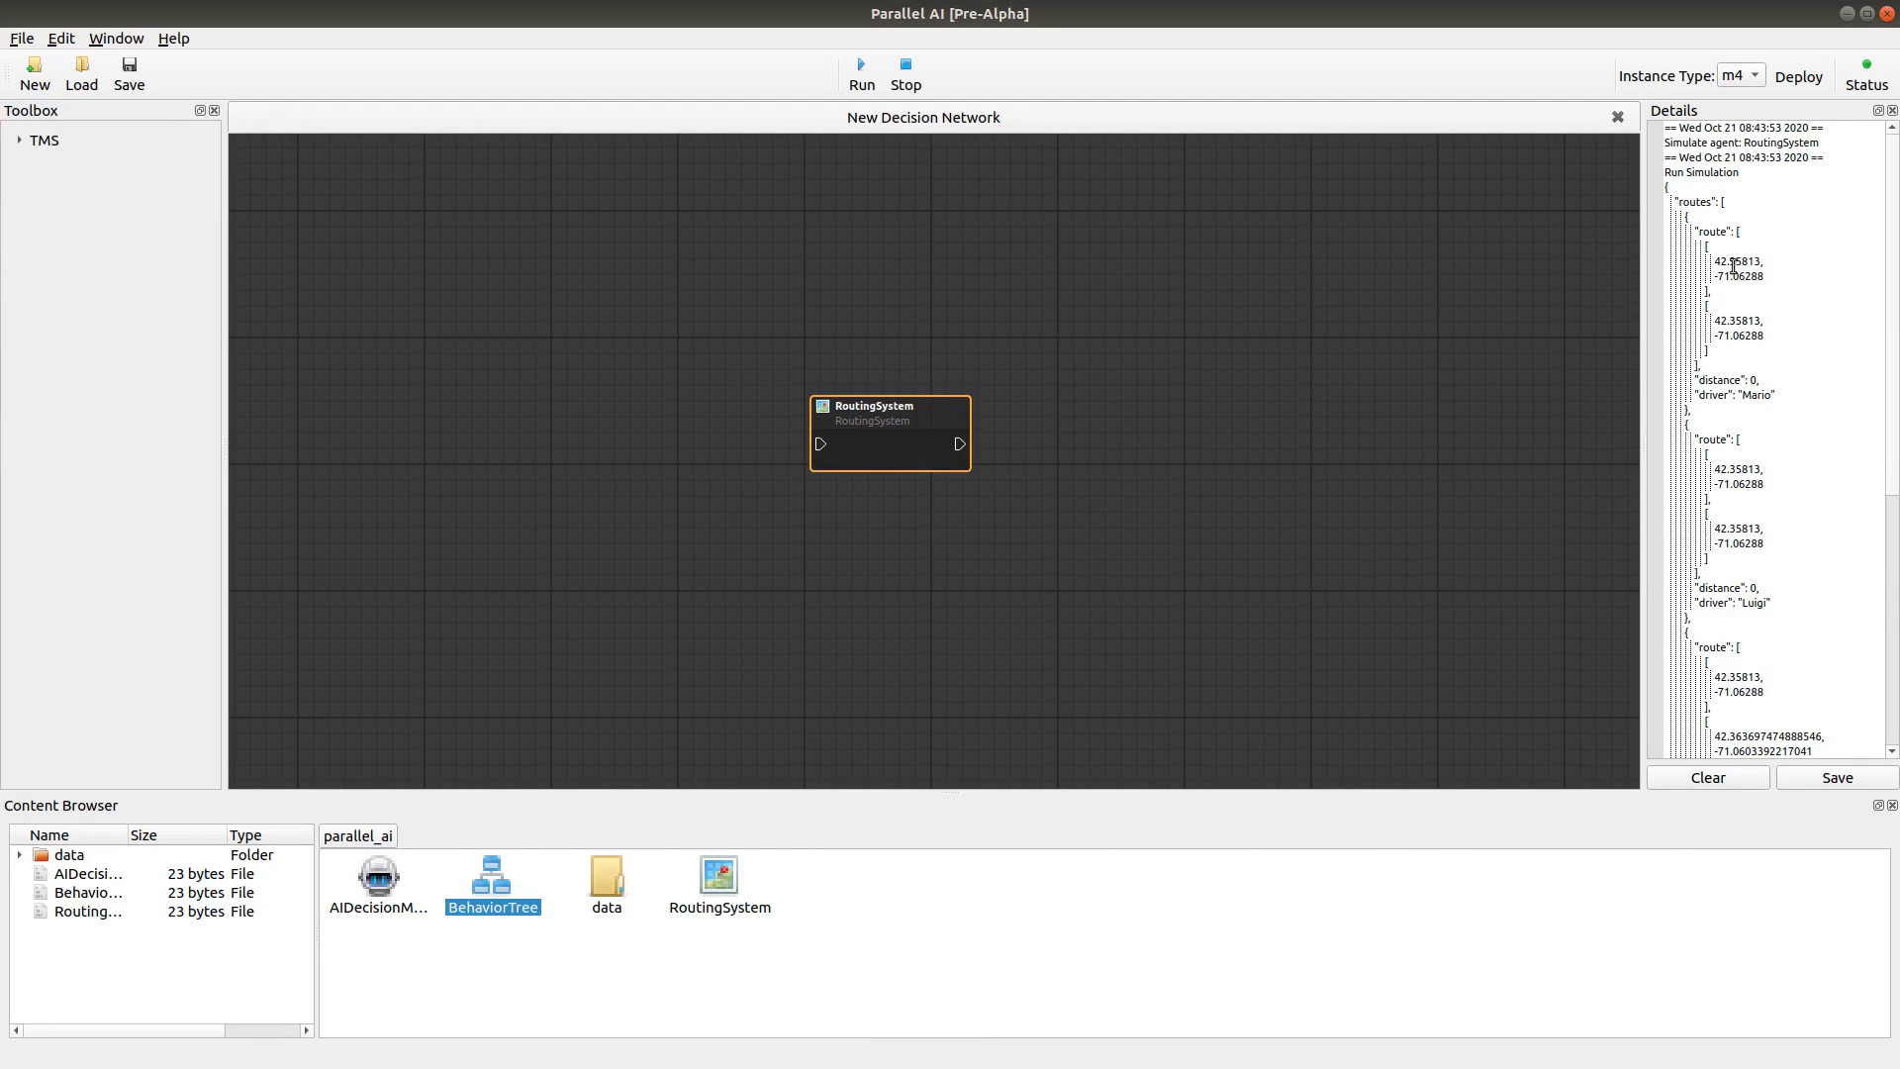
scroll(1769, 579, down, 10)
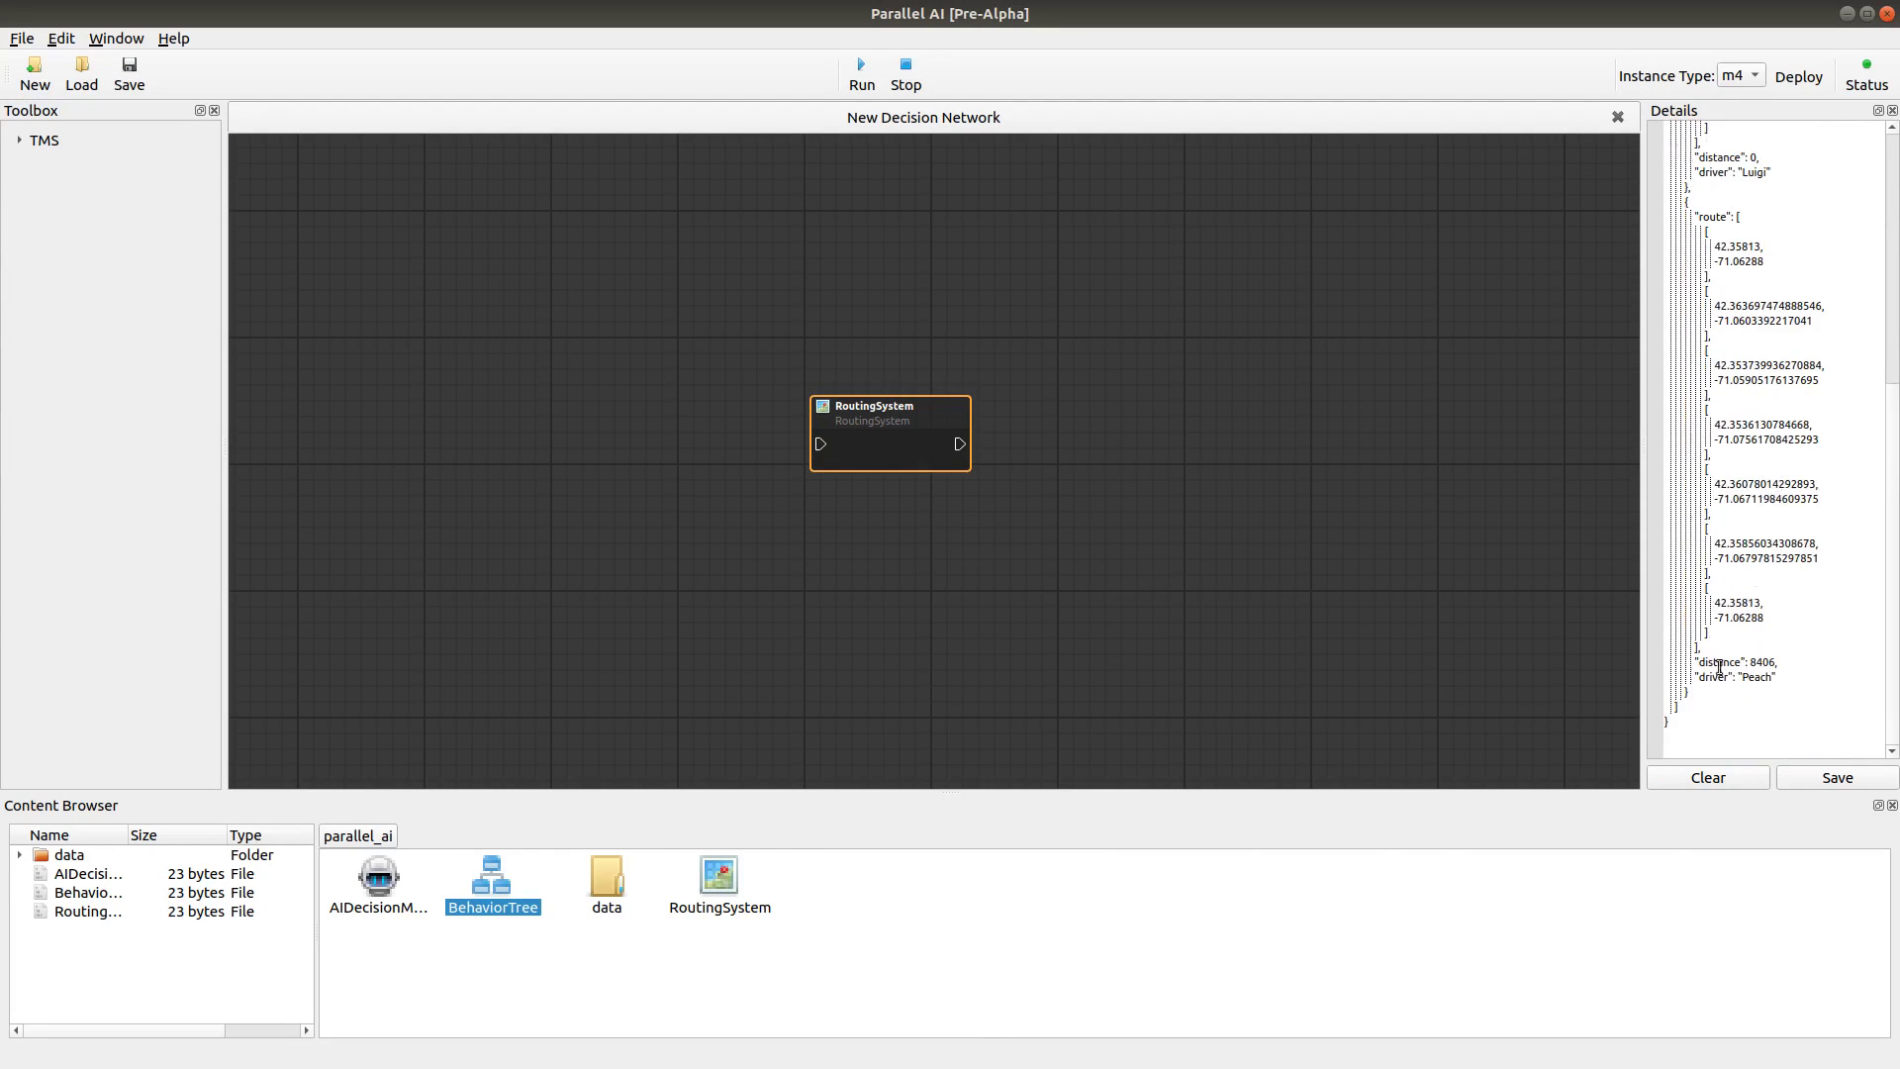
drag(1781, 662, 1693, 220)
click(1806, 235)
scroll(1772, 673, up, 8)
scroll(1774, 686, down, 8)
scroll(1737, 287, up, 10)
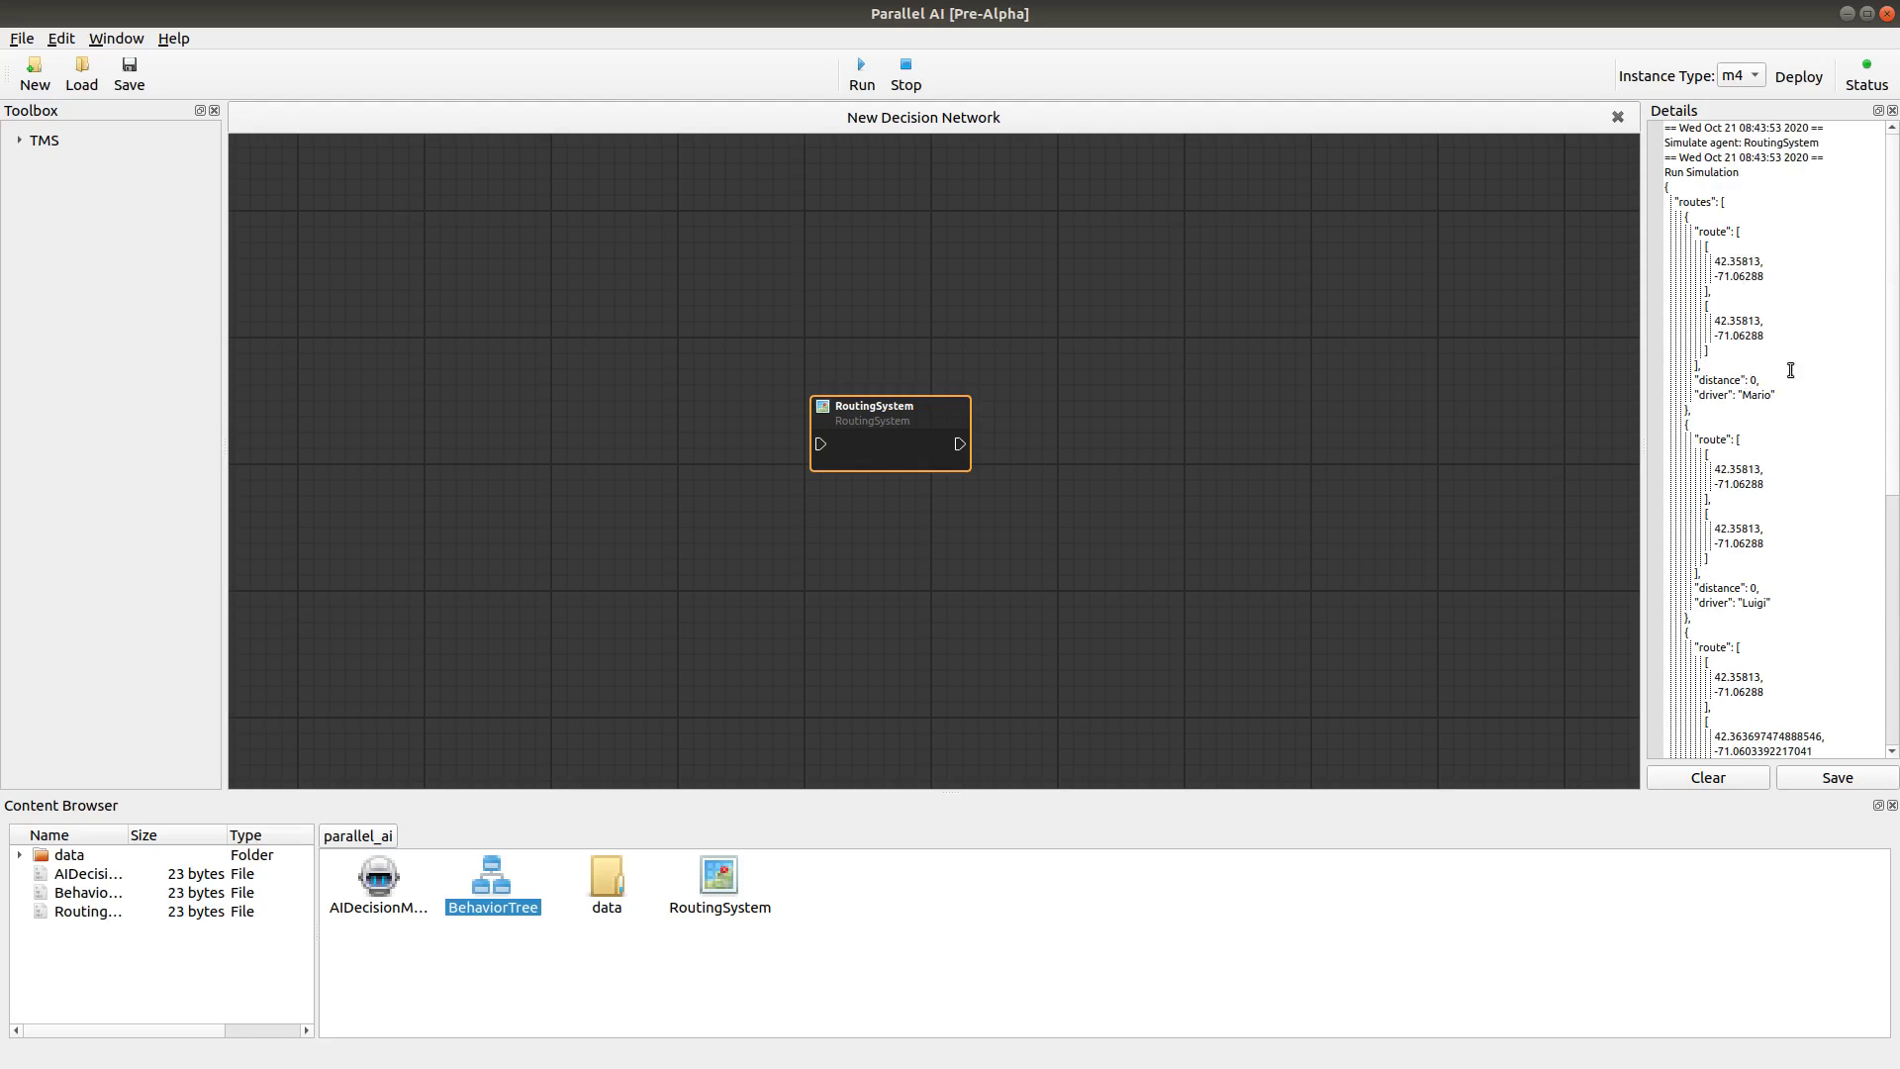
scroll(1767, 361, down, 1)
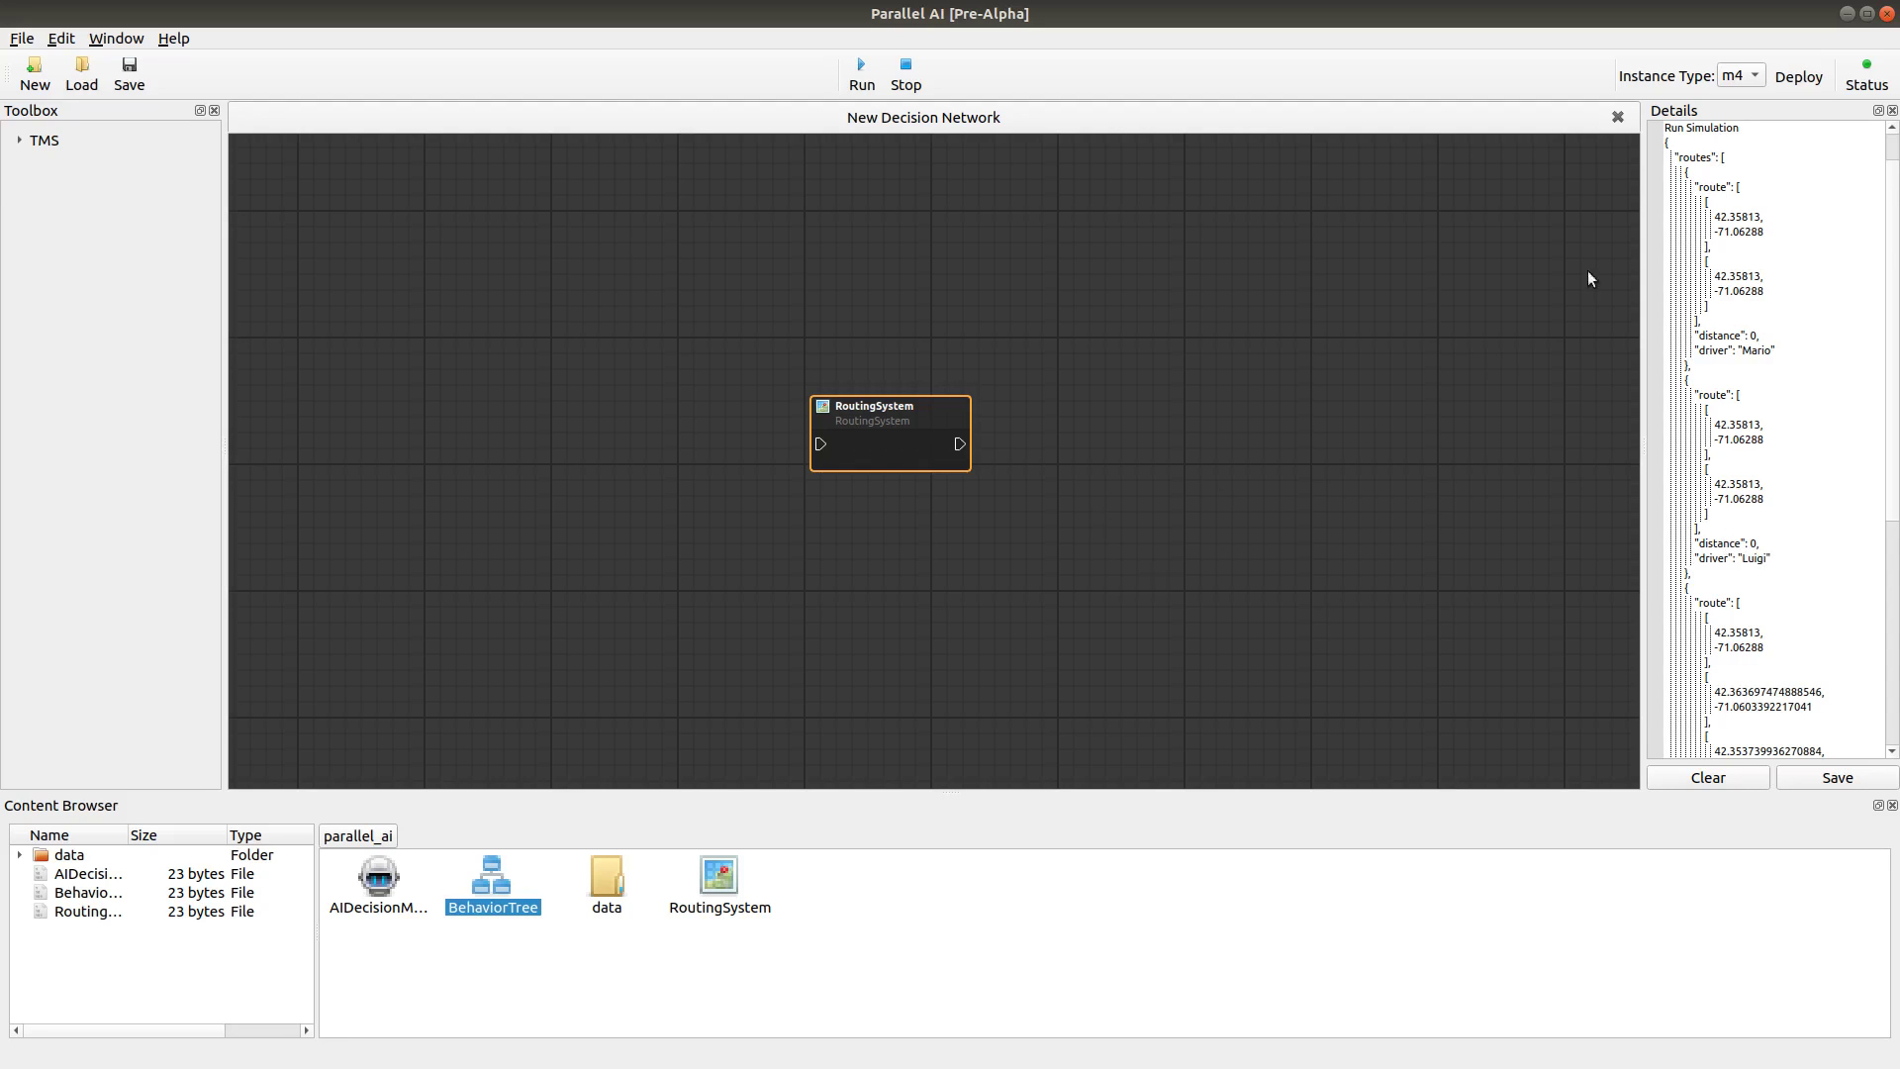
drag(1894, 205, 1896, 465)
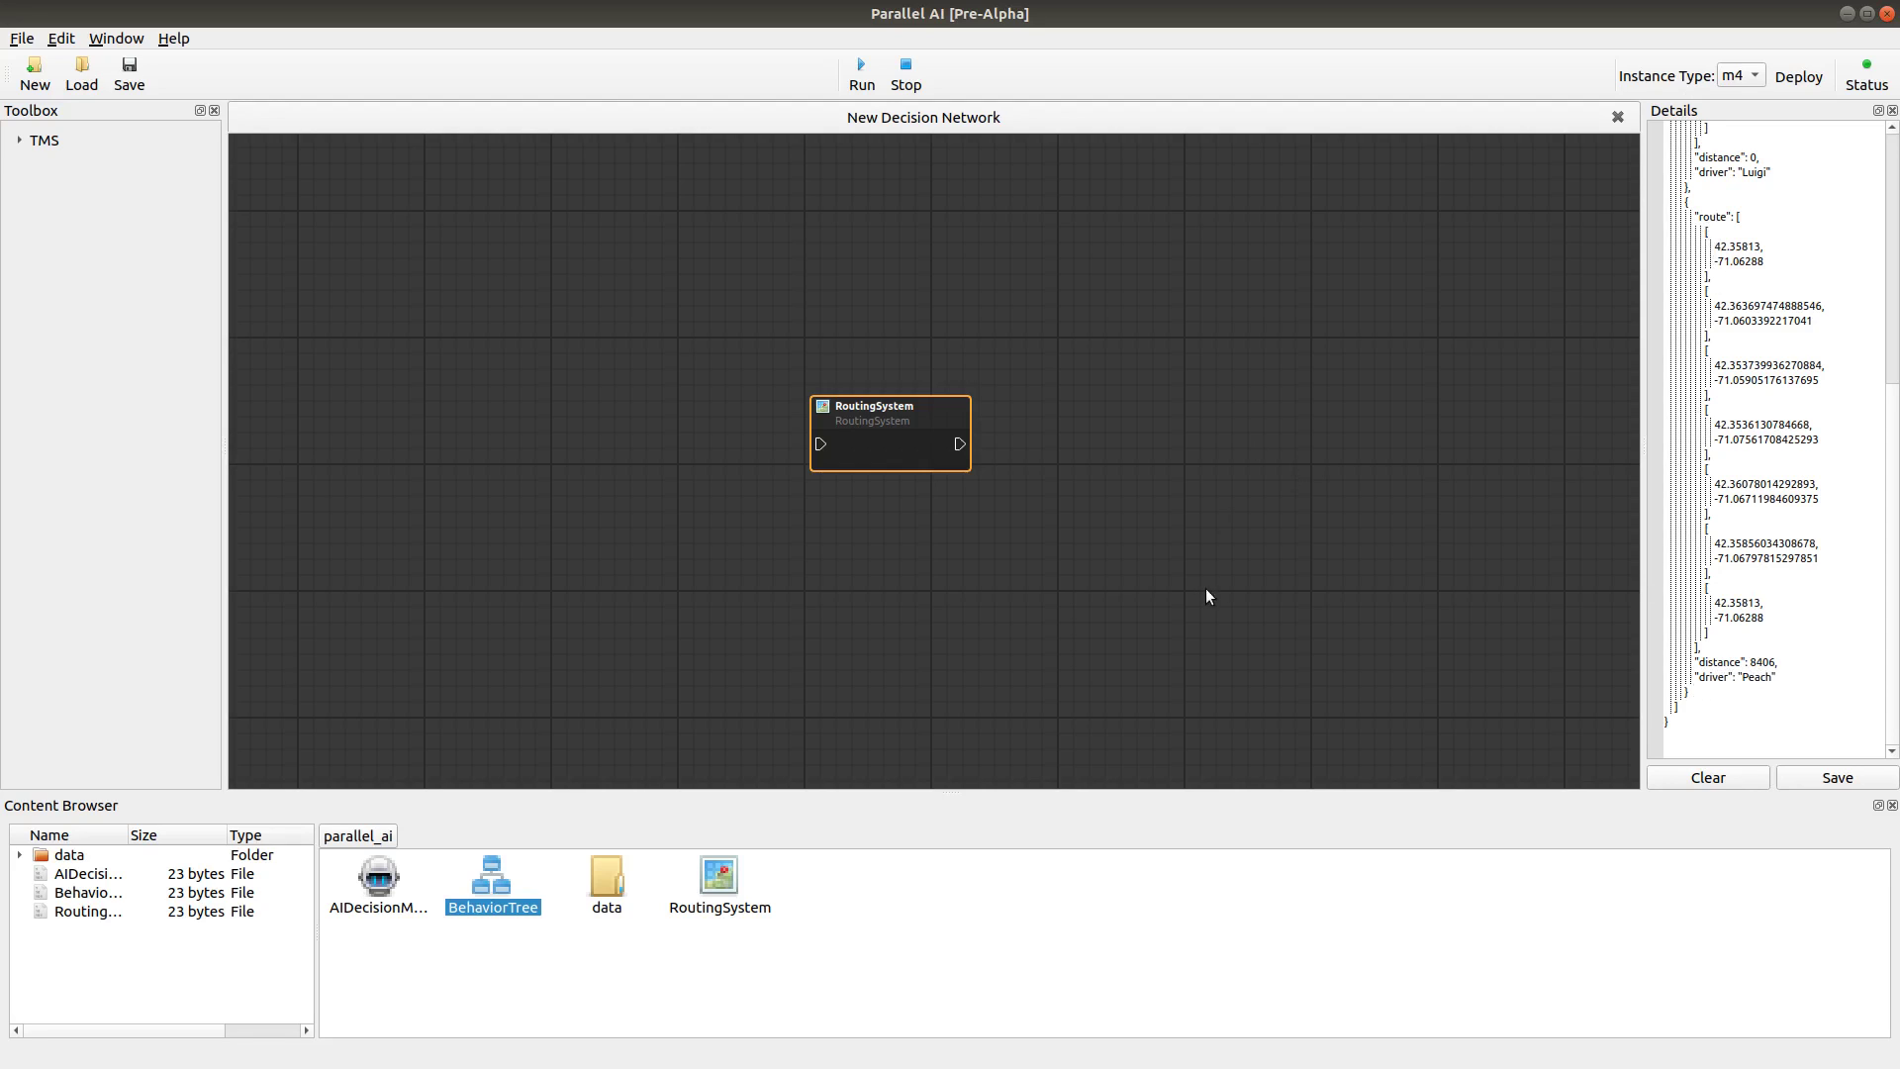
drag(1887, 429, 1888, 153)
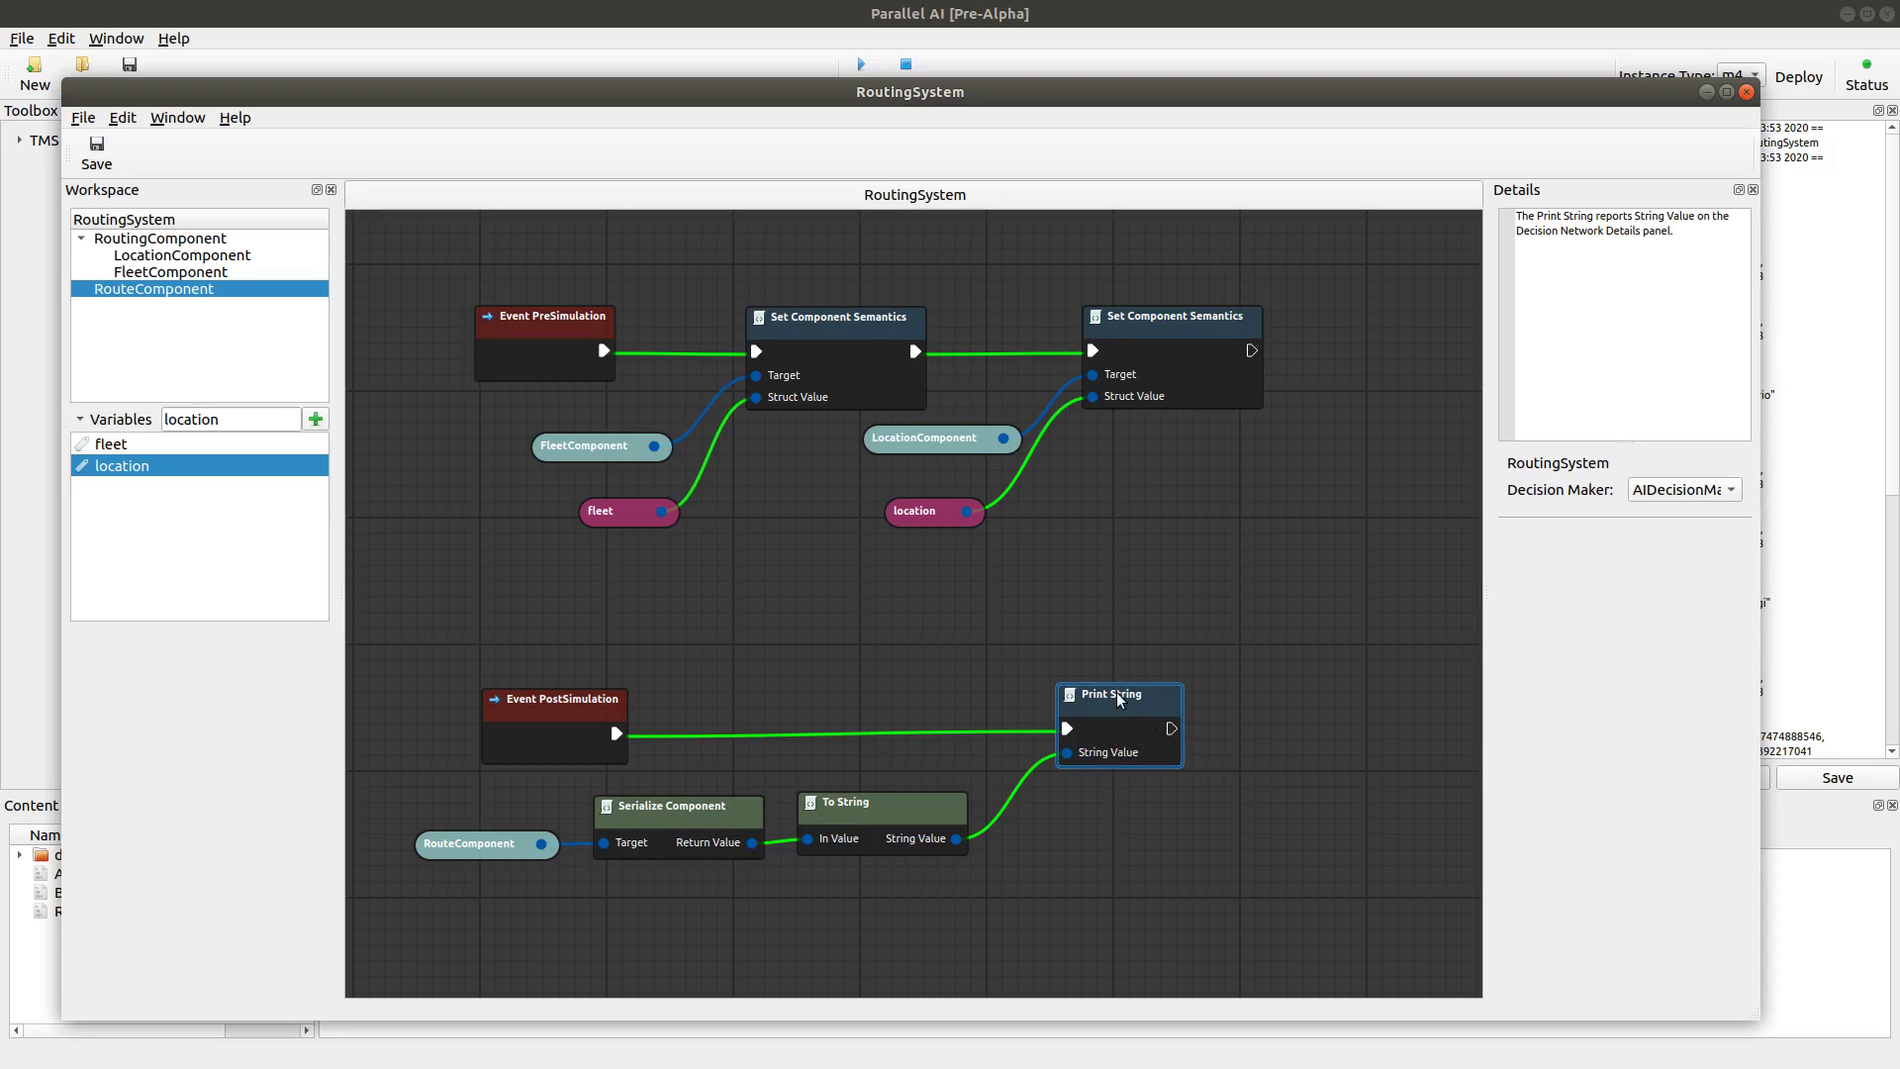
Review the RoutingSystem graph against the printed output, from Event PreSimulation through to the Print String node.
drag(1325, 102, 1313, 294)
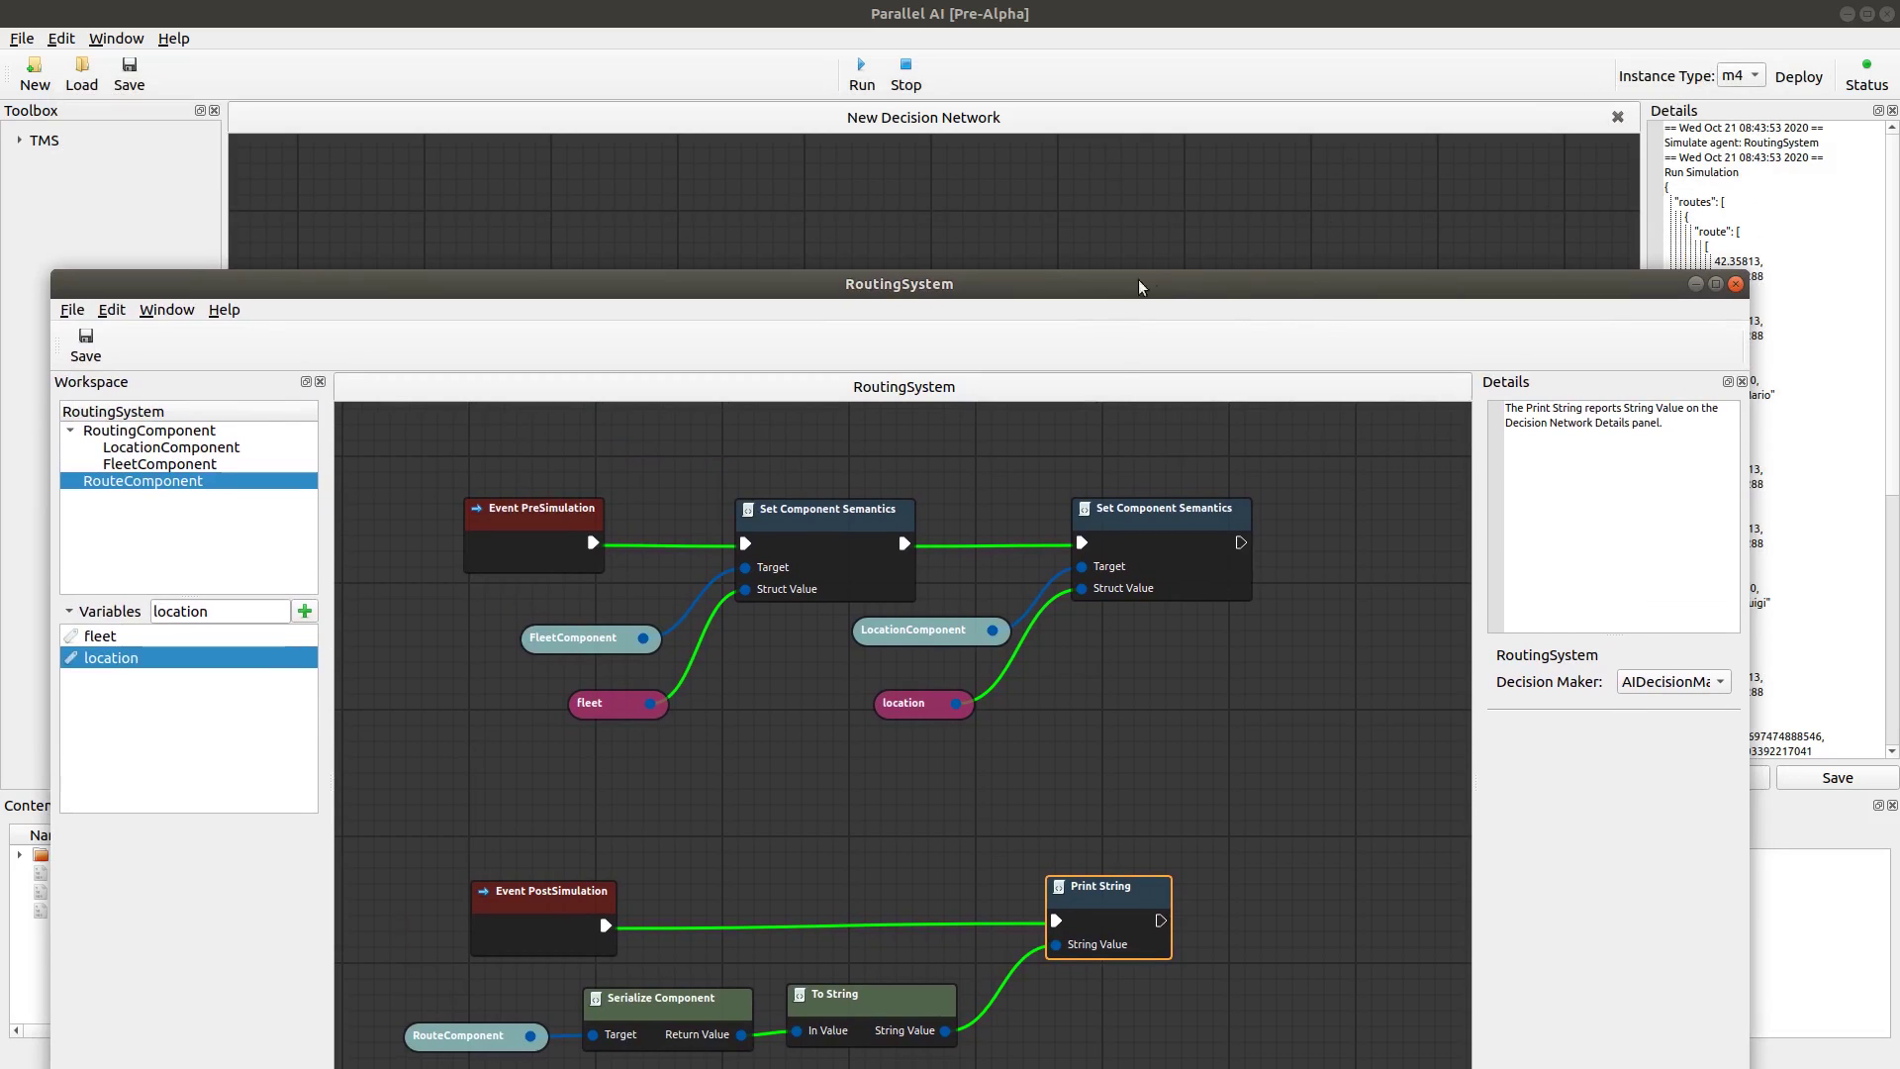
drag(1057, 282, 1048, 172)
click(521, 464)
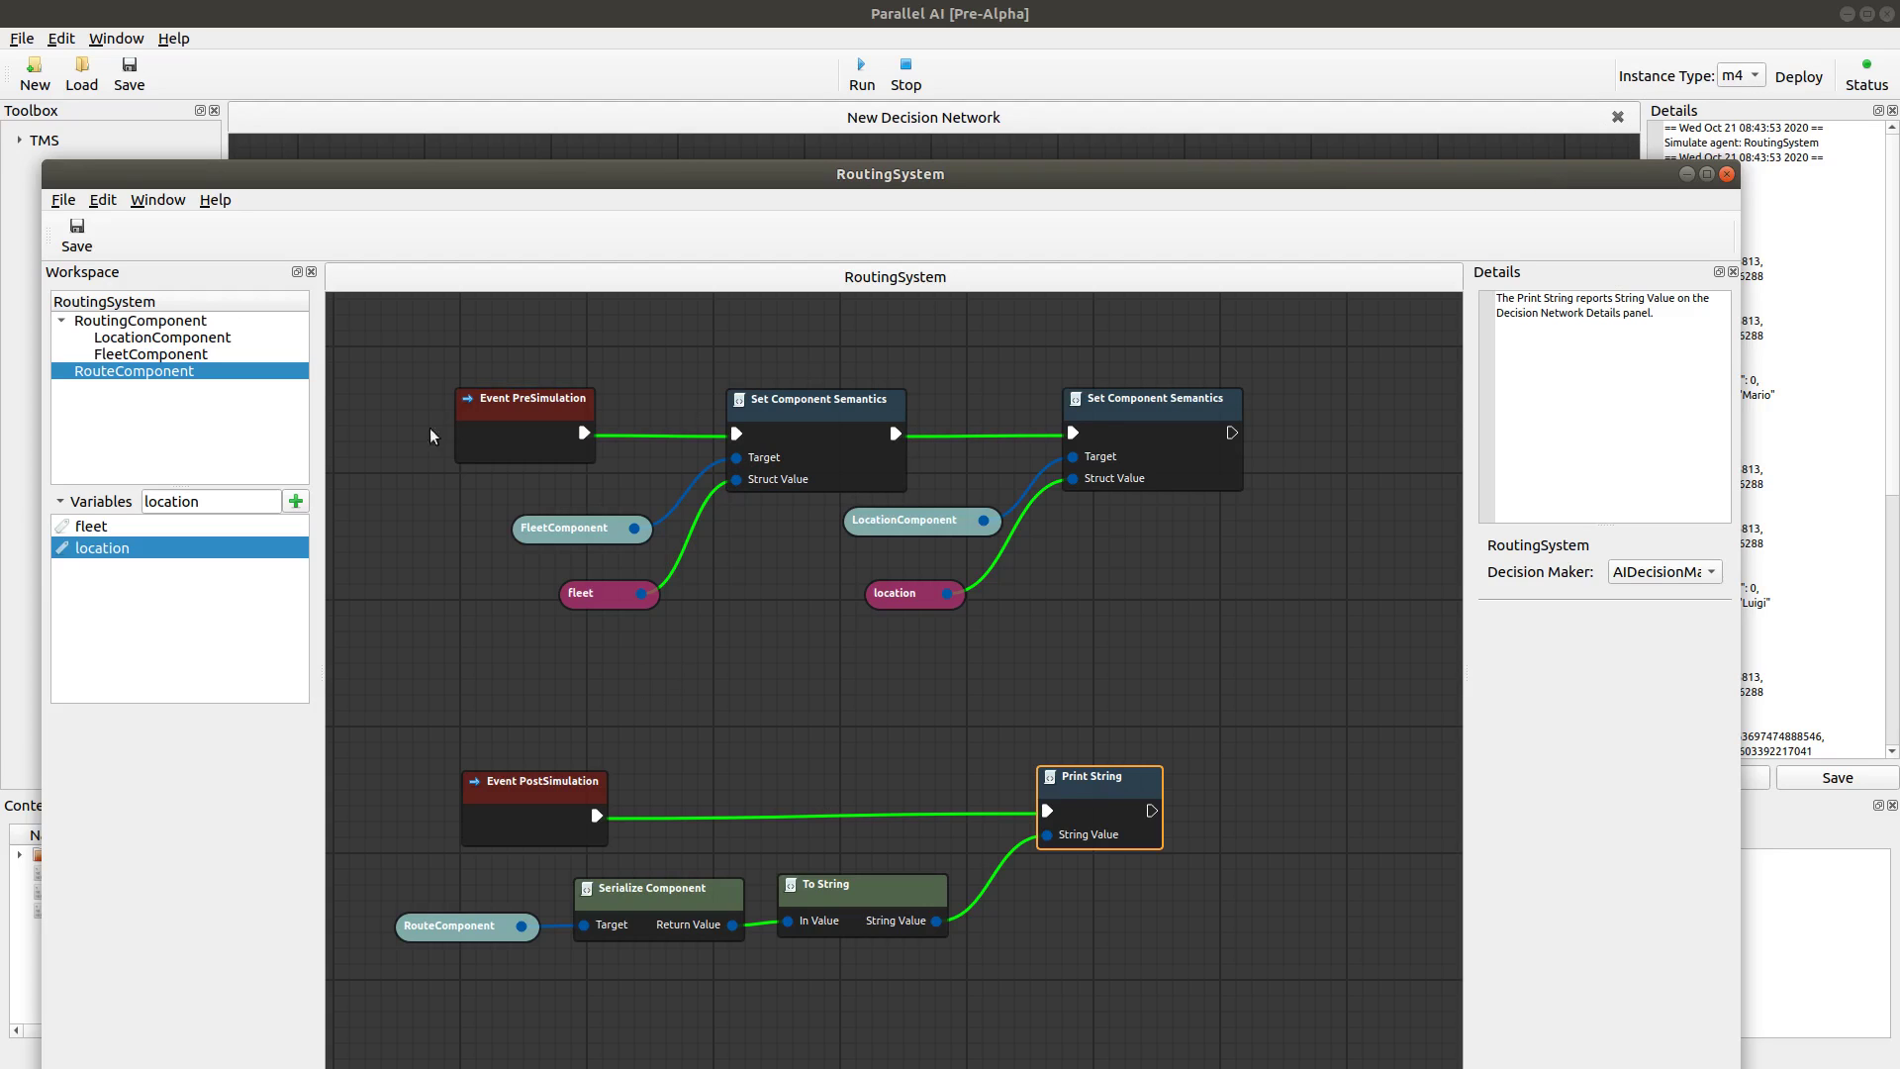
click(498, 420)
click(1151, 812)
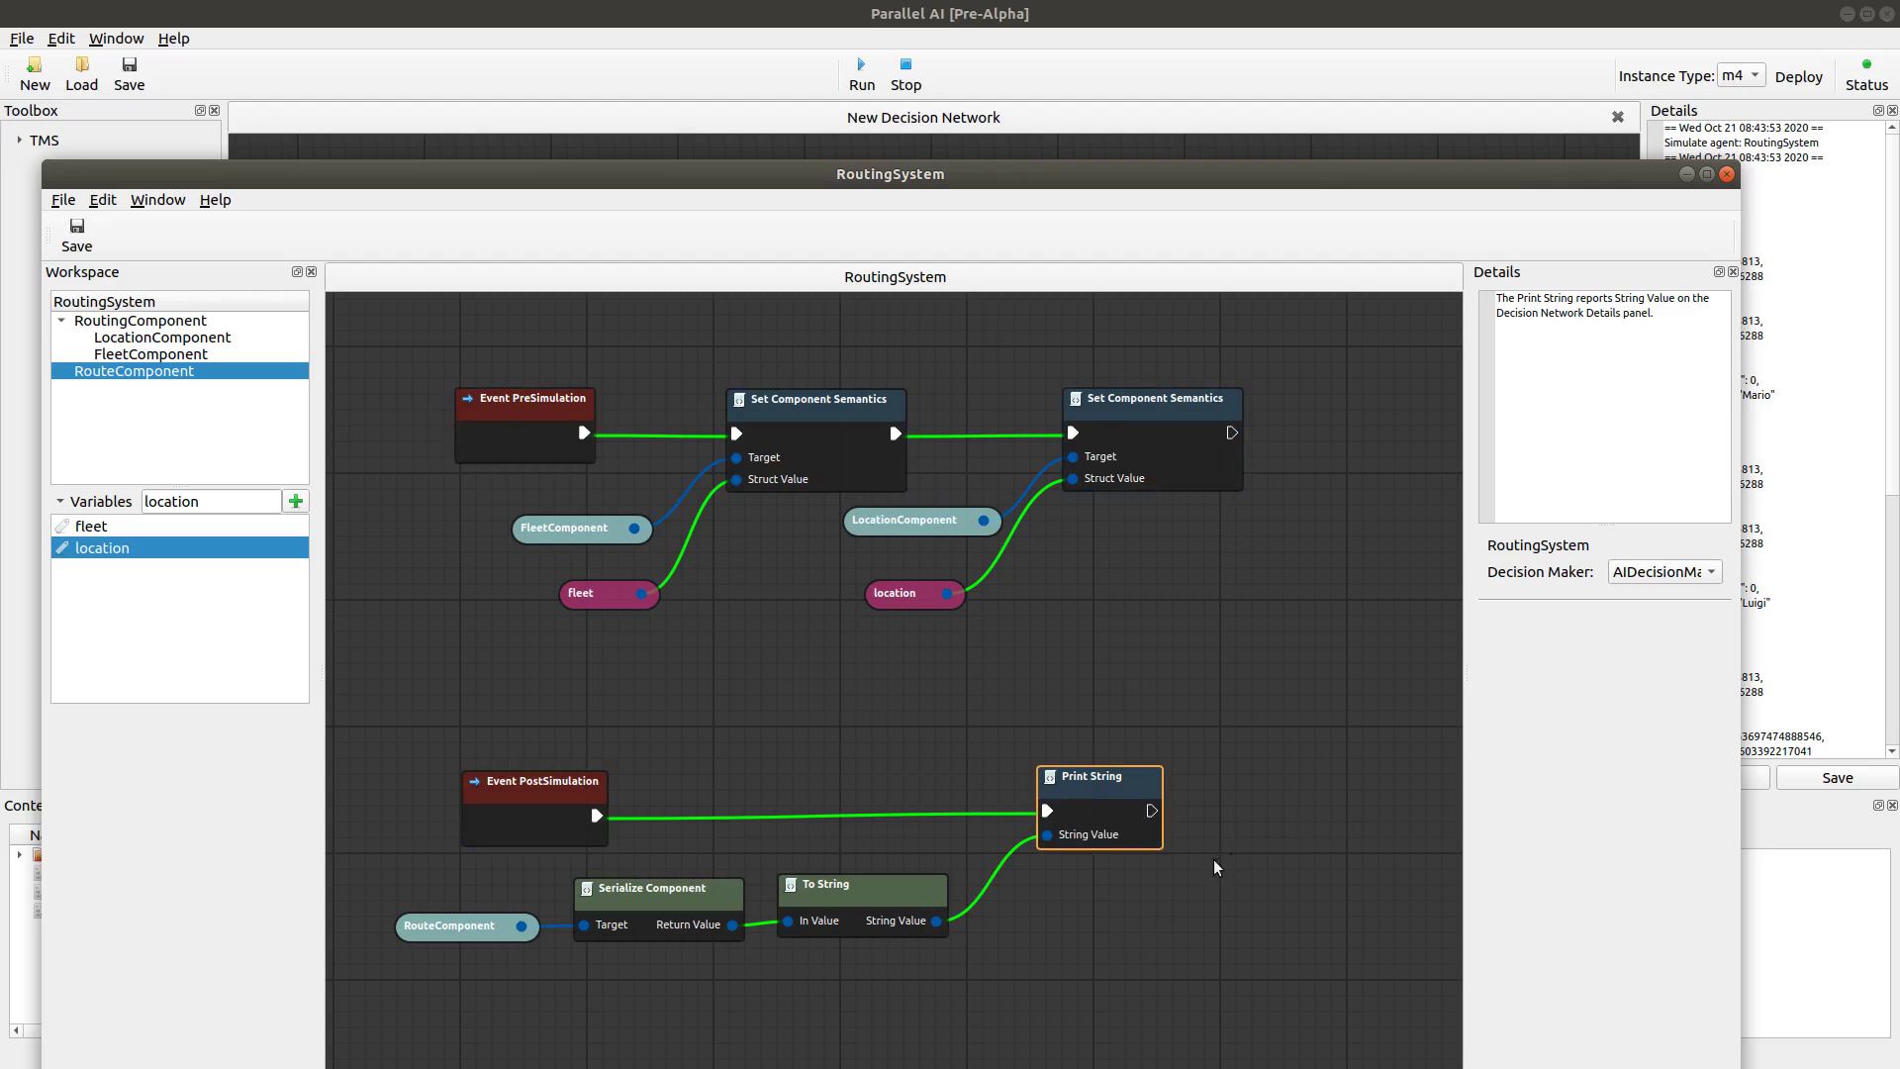